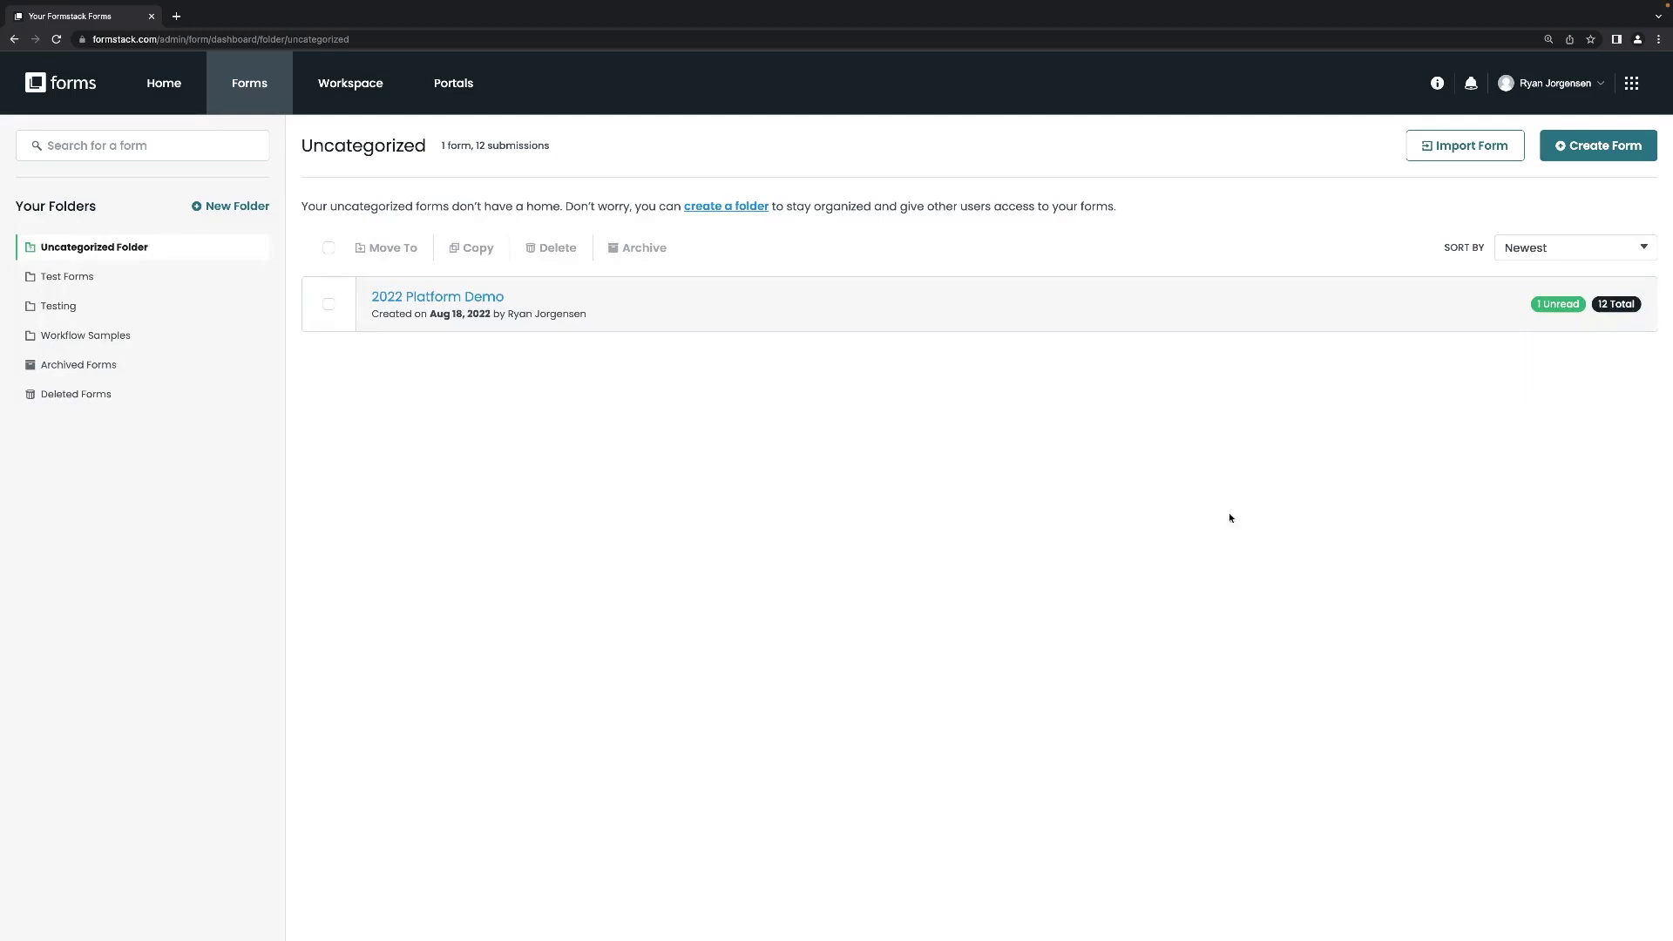
Start a new form and pick the Form type over the Survey and Workflow types.
click(1595, 153)
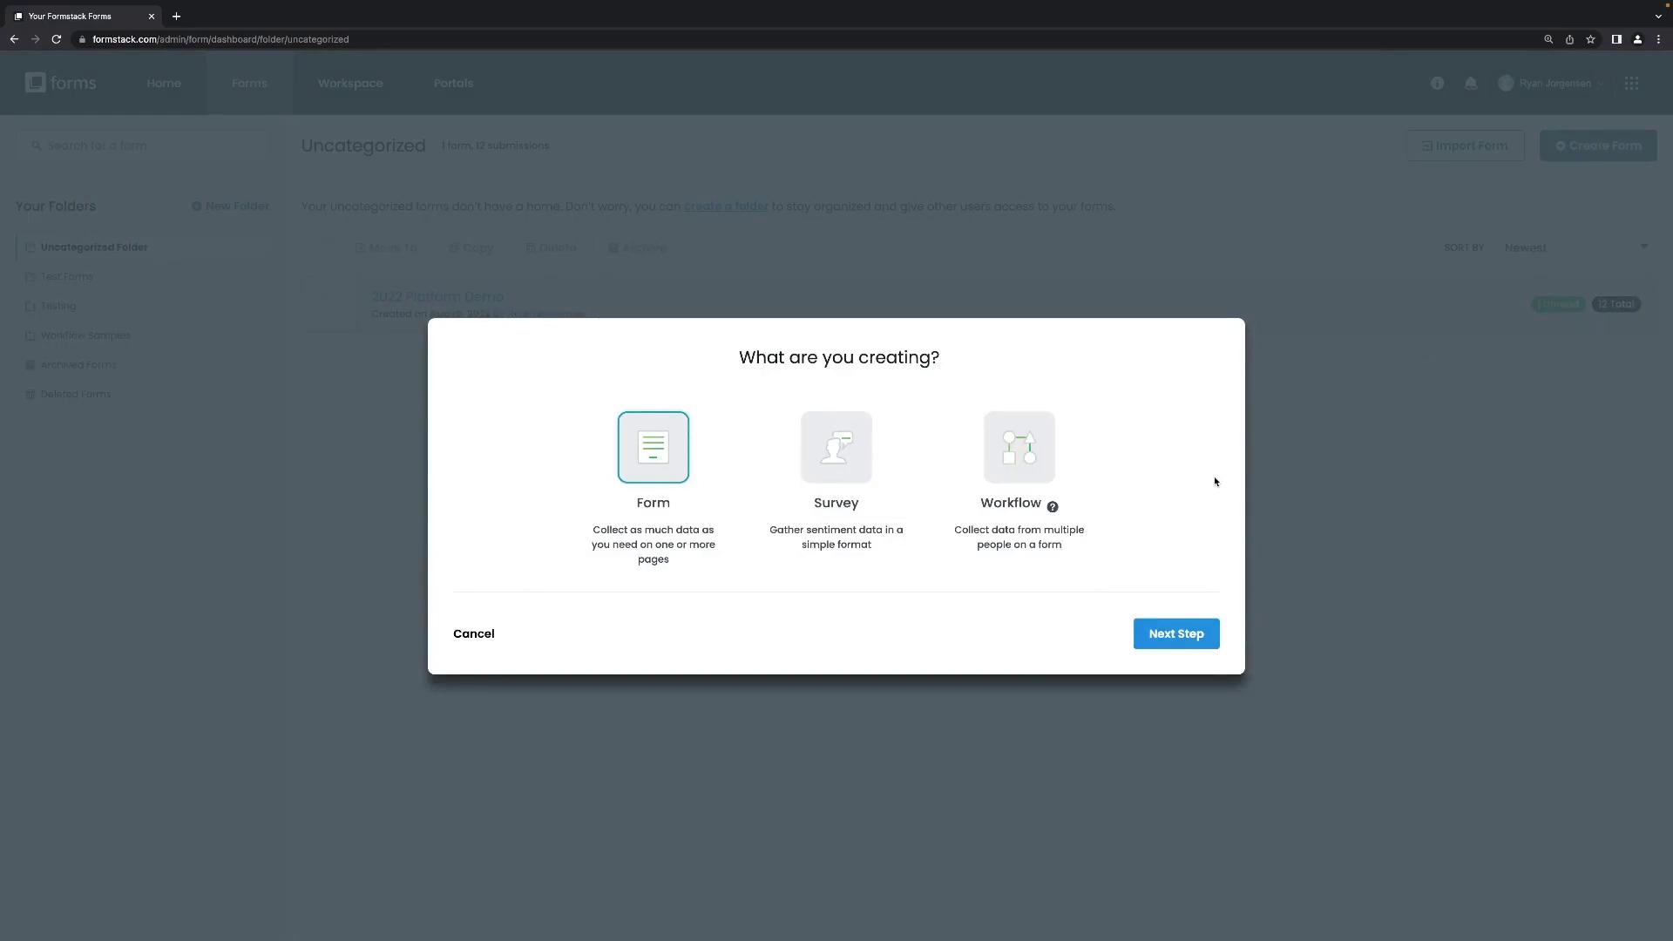
click(843, 479)
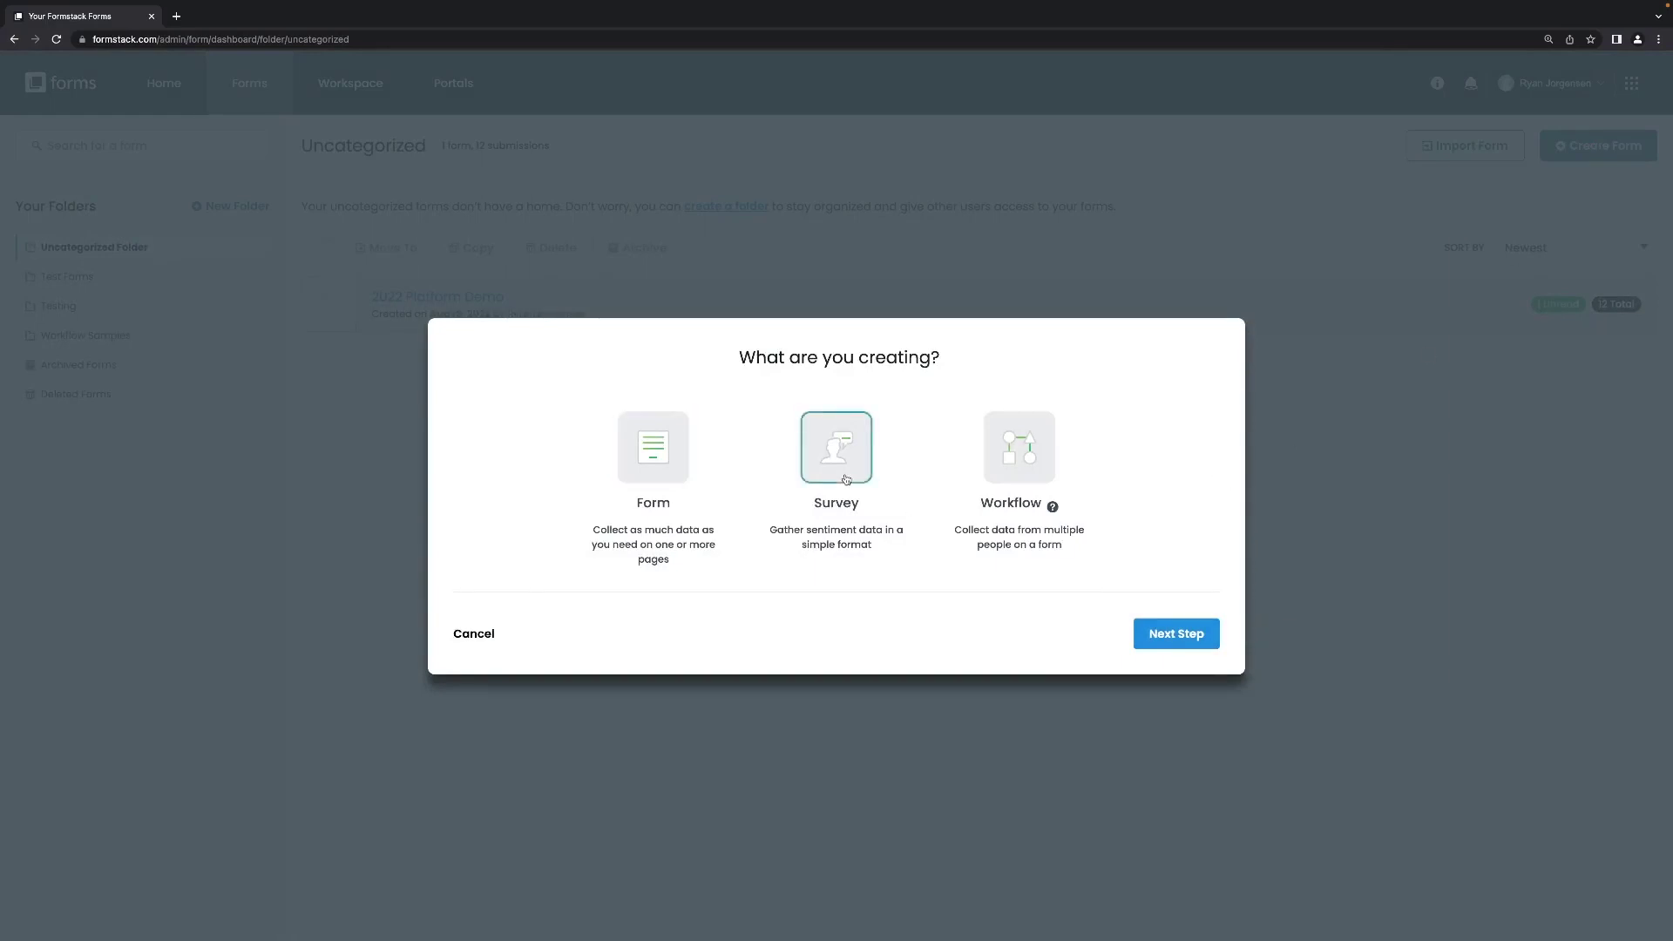
click(1042, 467)
click(688, 453)
mouse_move(1054, 511)
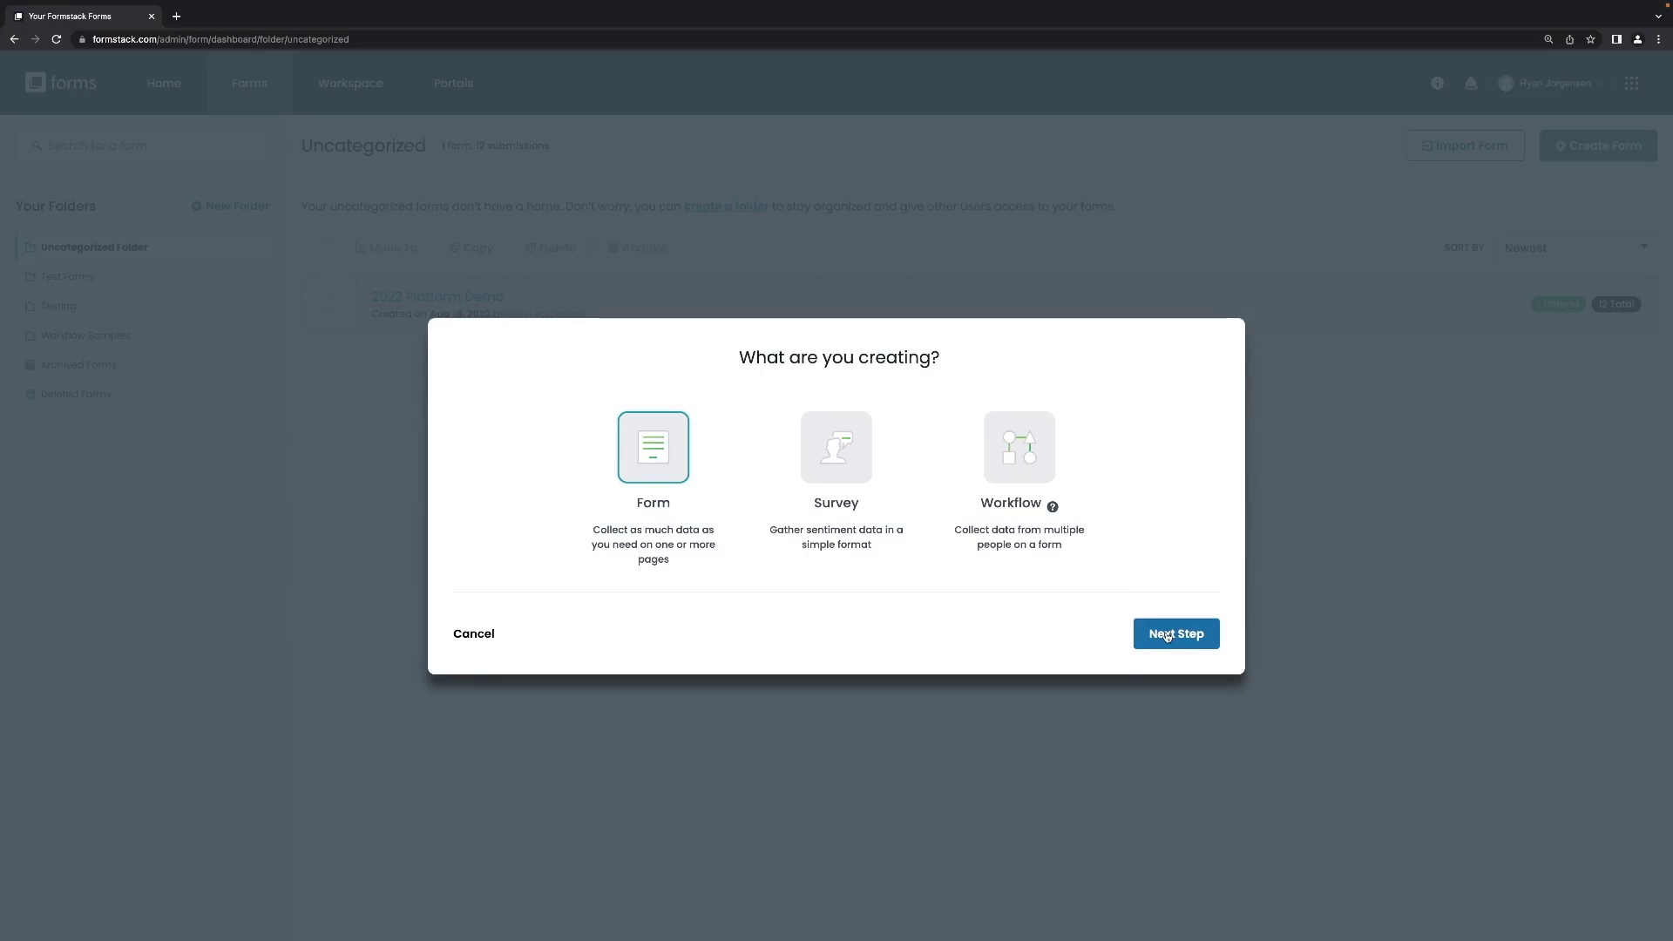
Name the new form 'Contact form' and create it from a blank start.
click(1167, 636)
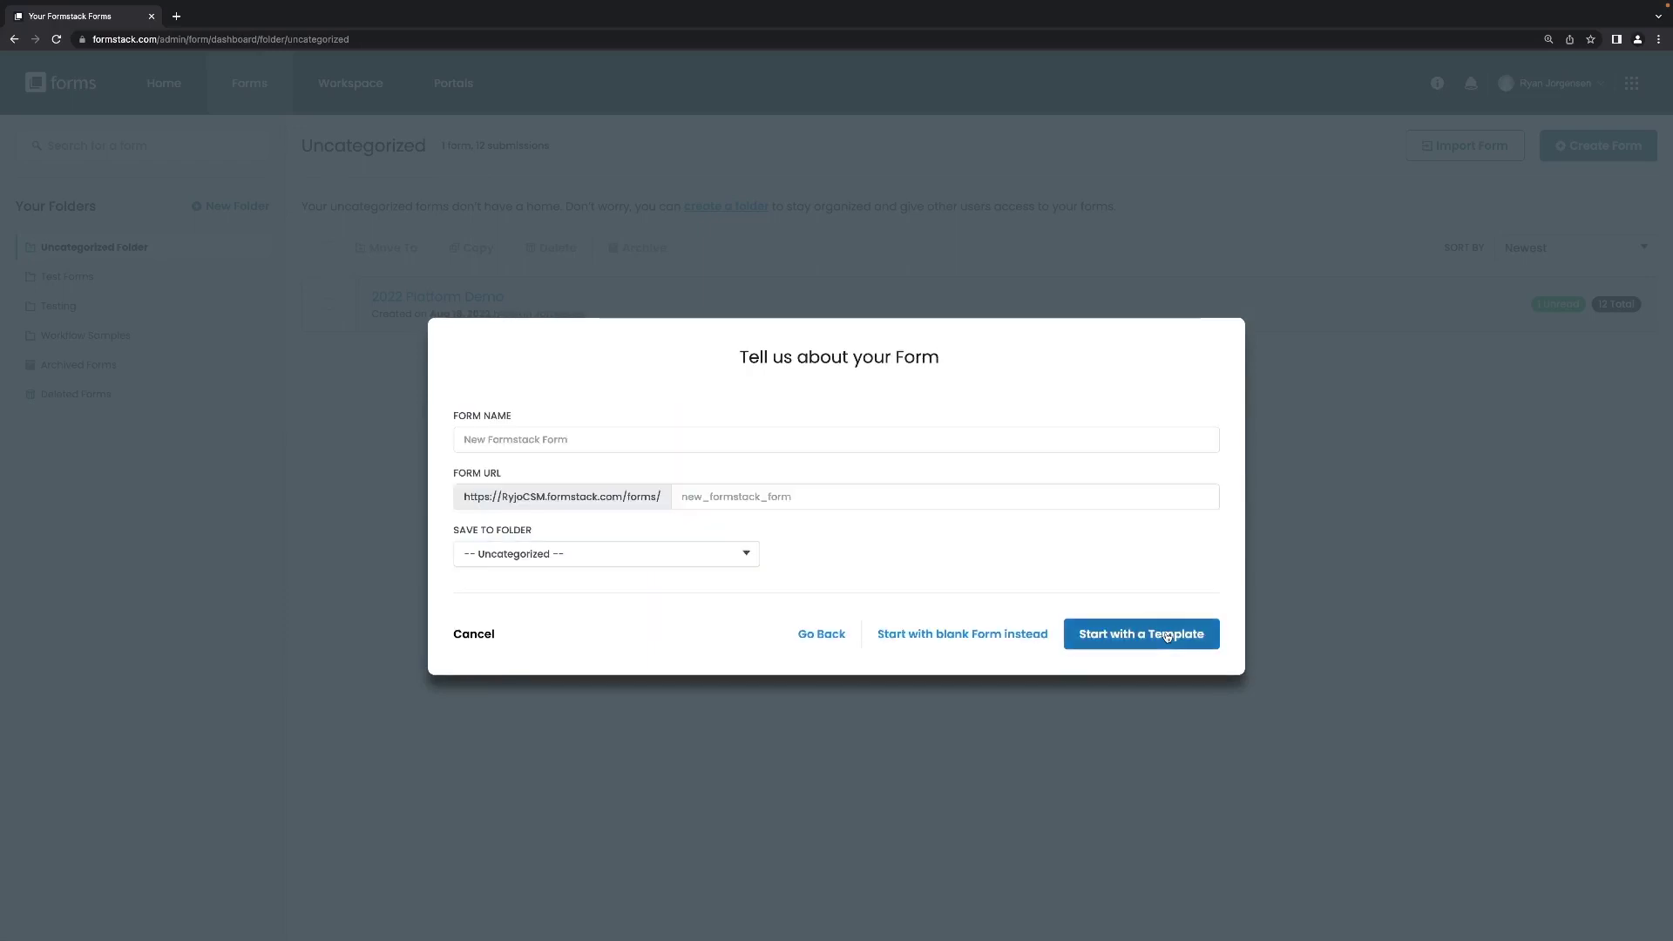
click(614, 445)
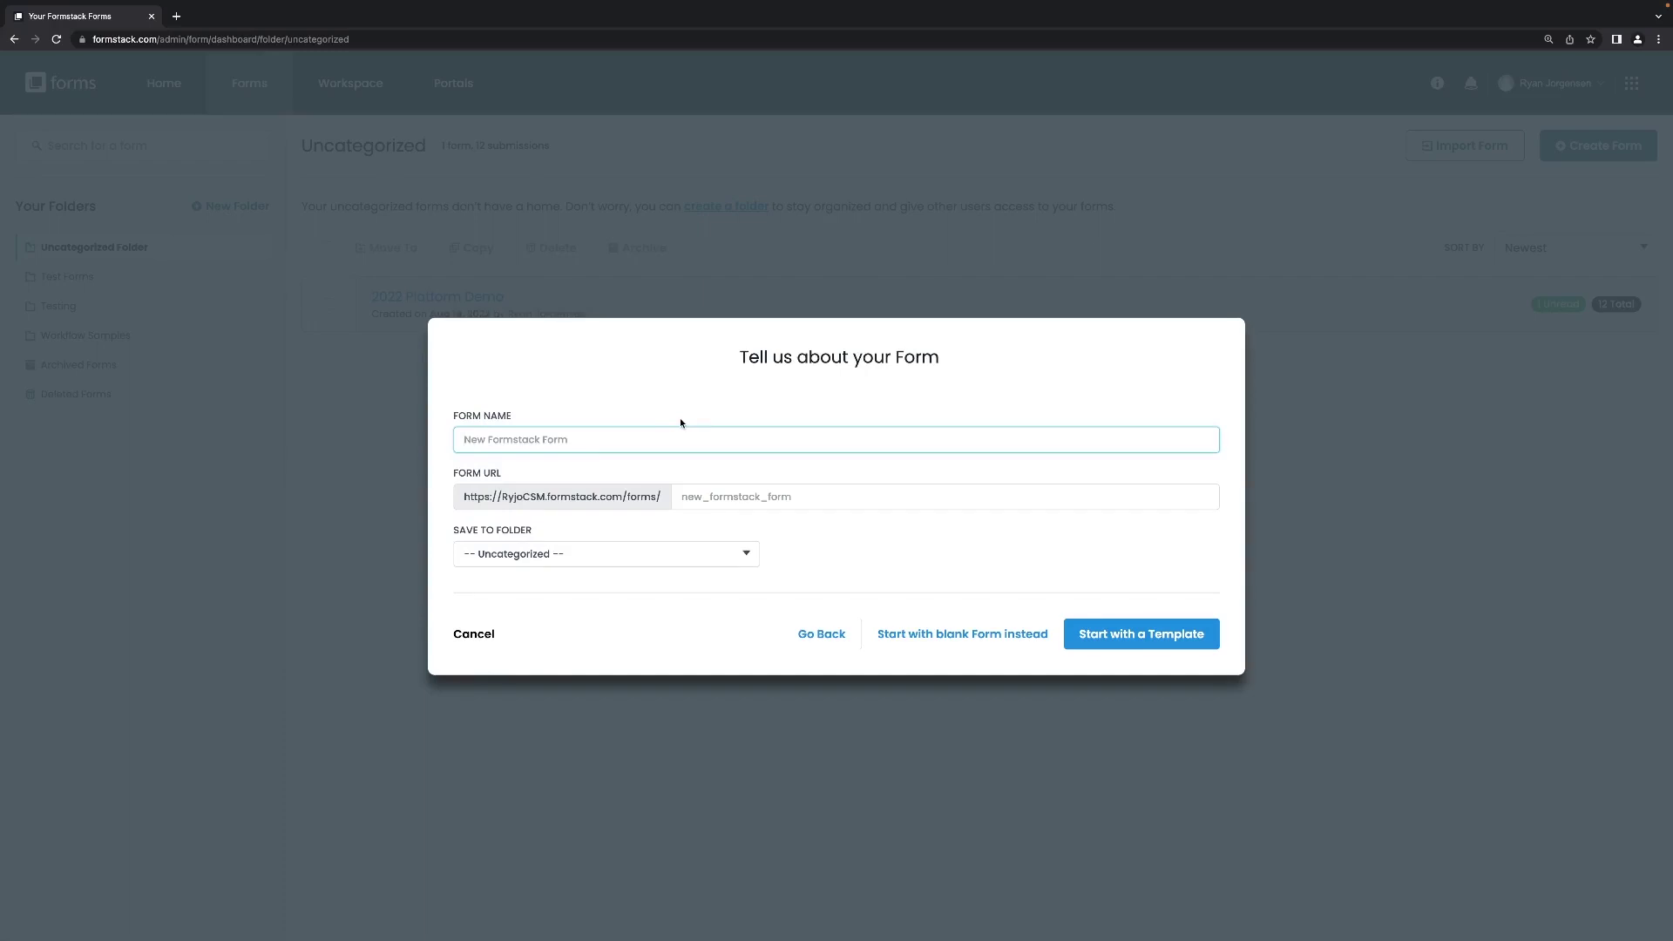
text(Contactform)
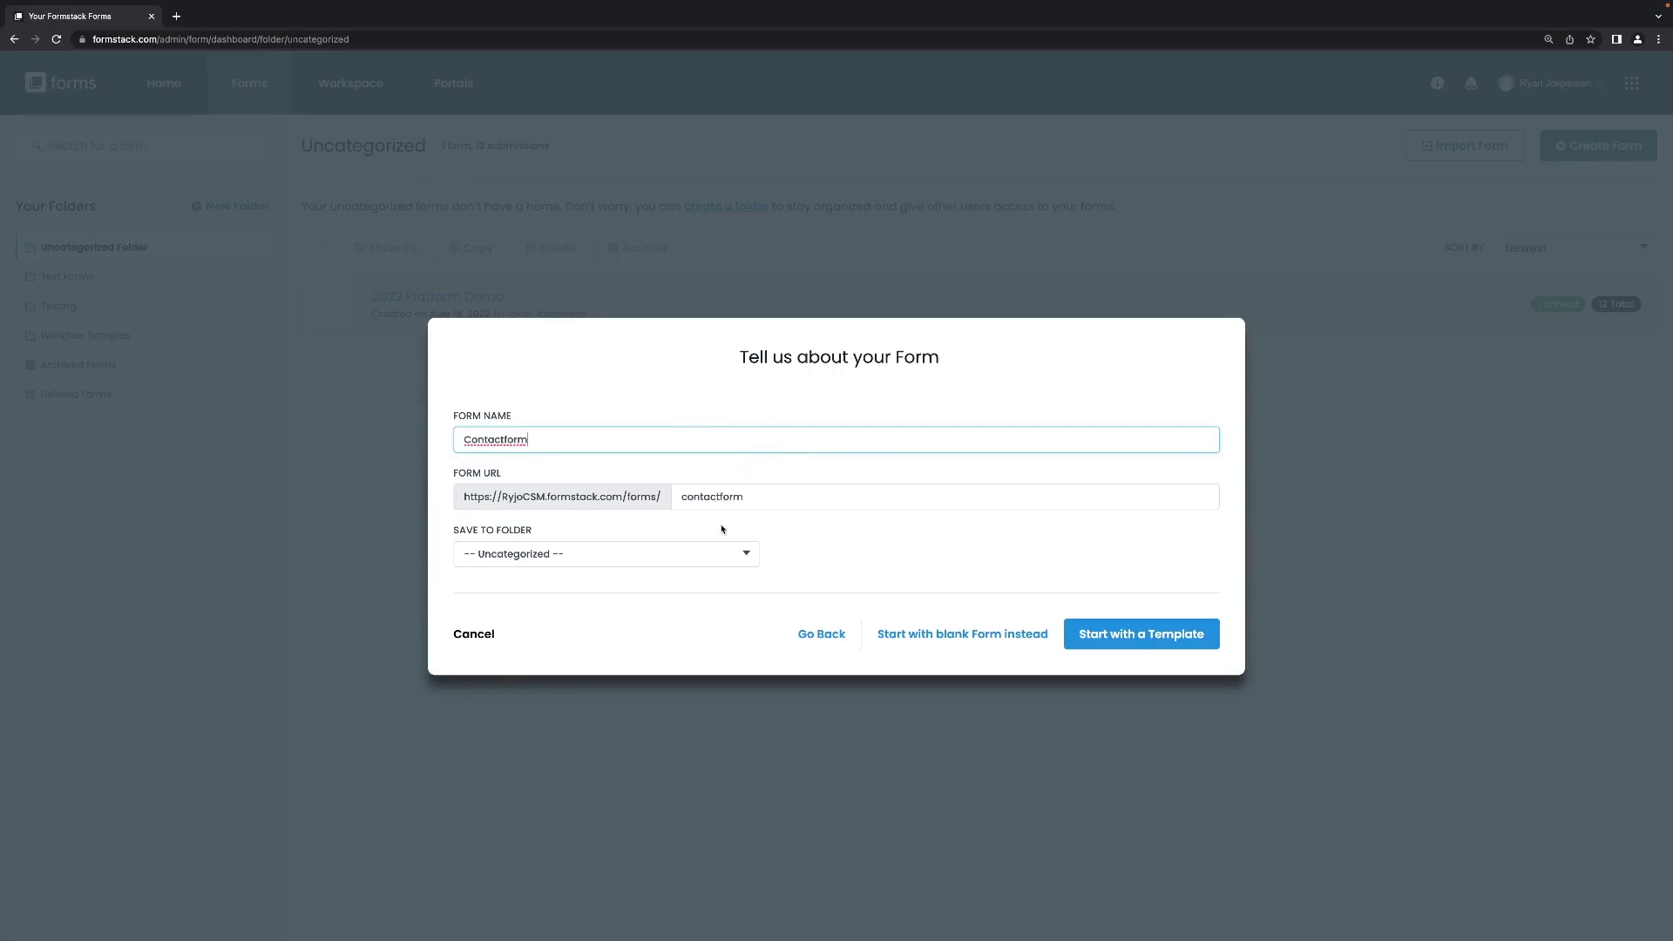
click(504, 439)
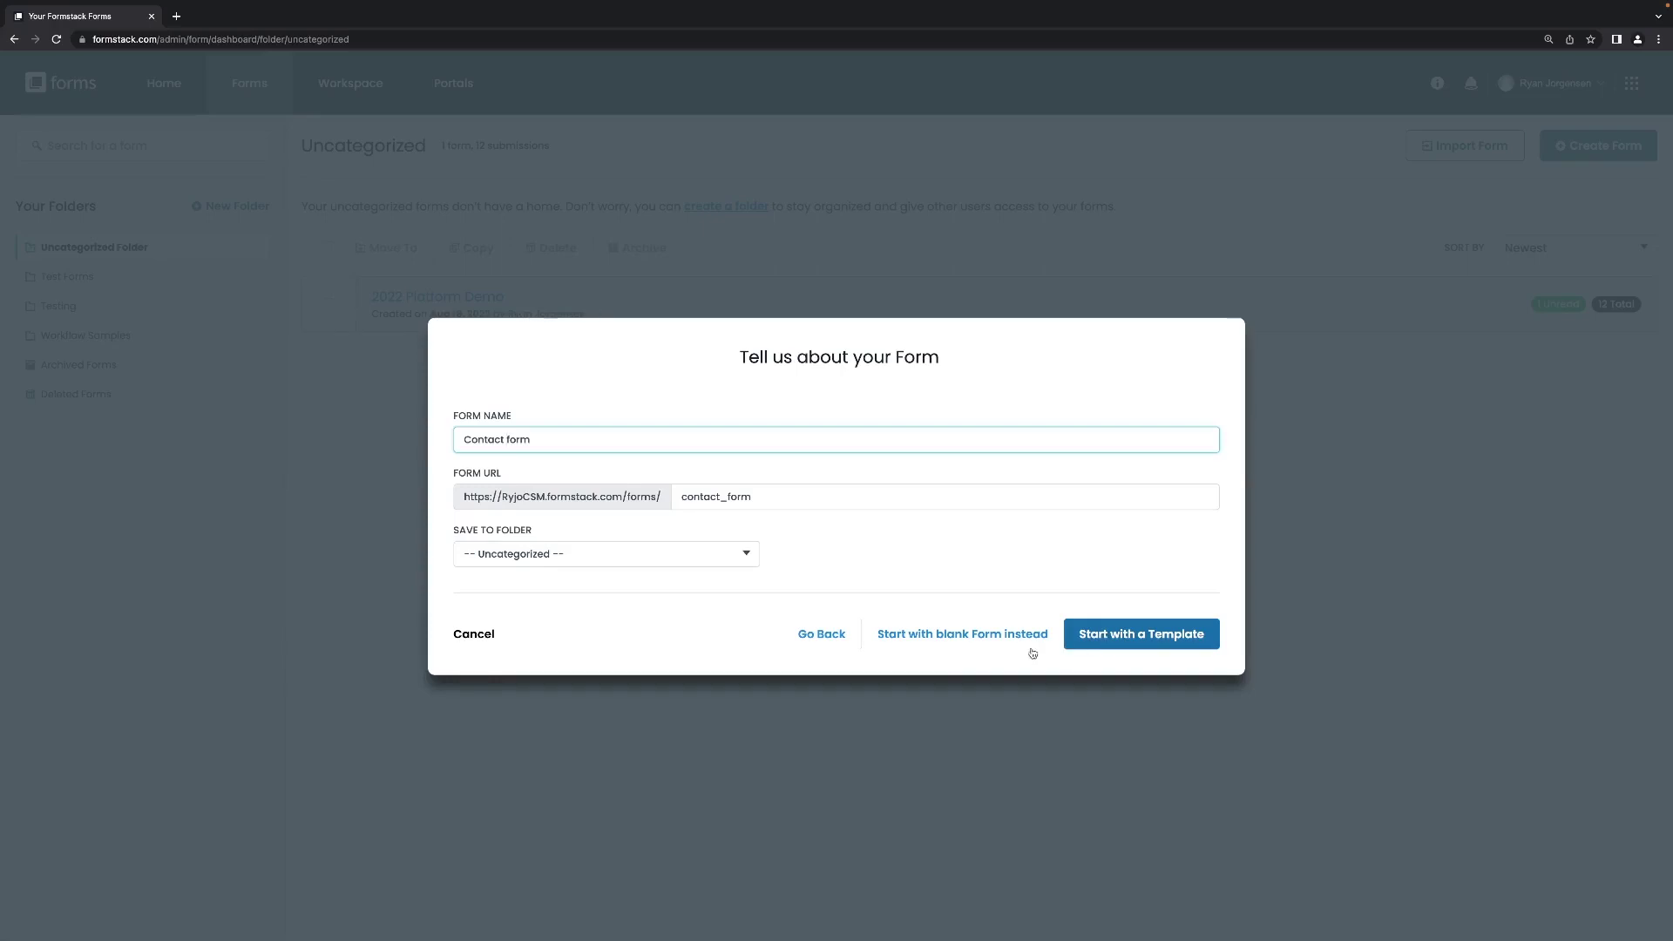
click(949, 635)
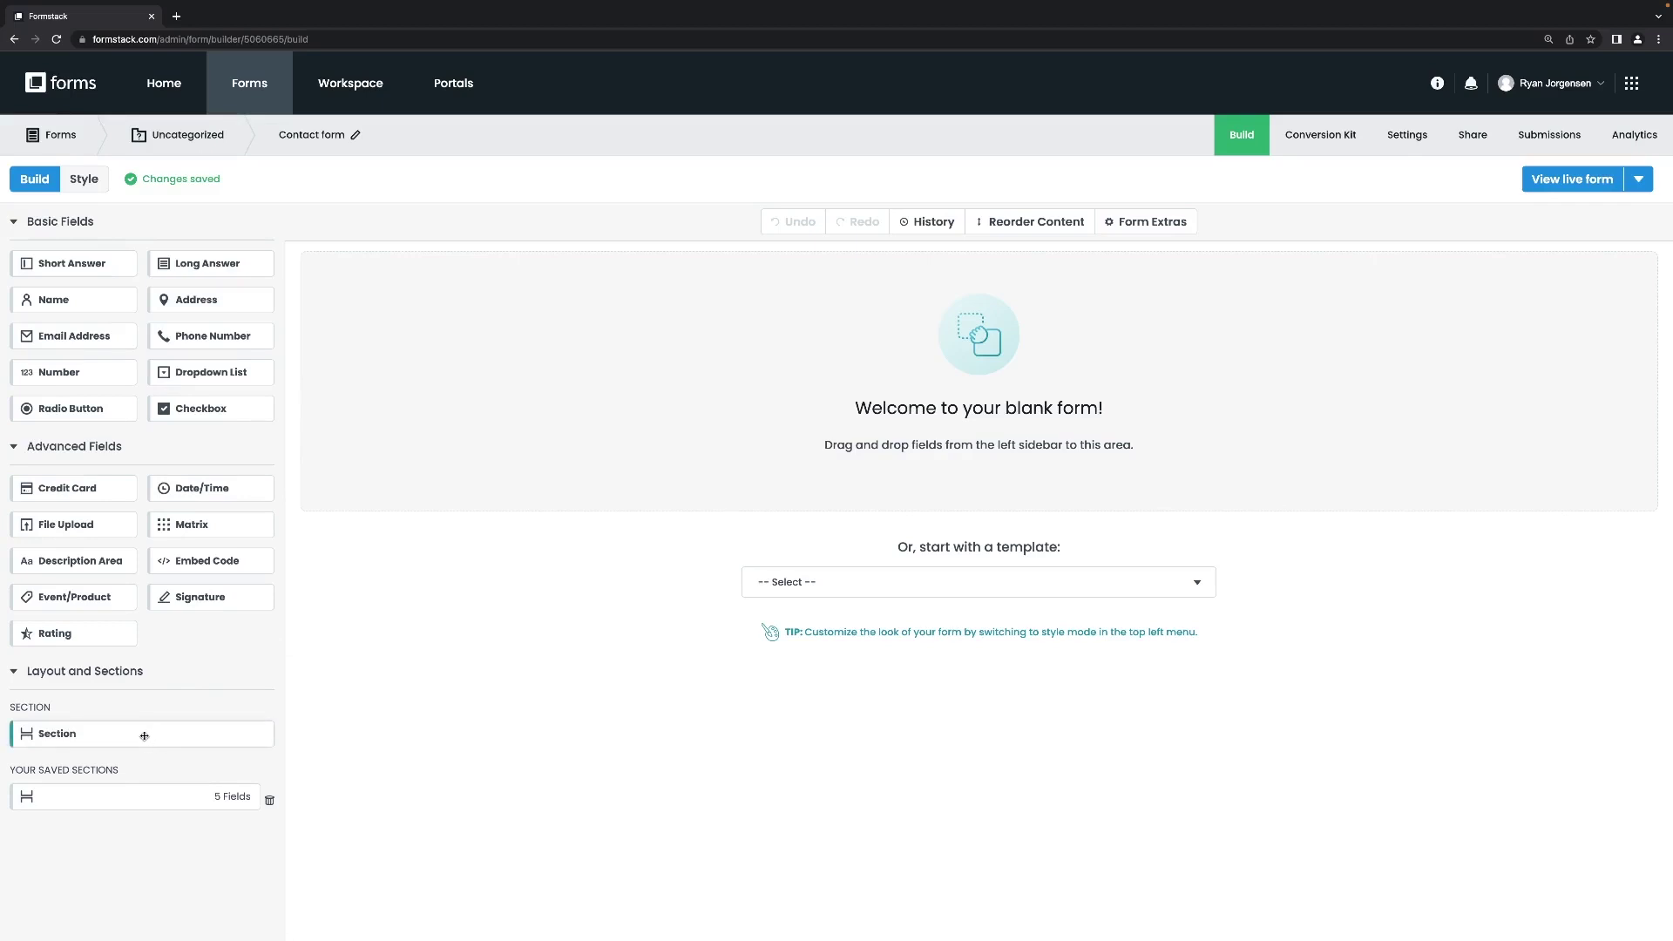
Add a section holding Name, Email Address, Phone Number and Checkbox fields, with a Dropdown List above.
drag(145, 736, 822, 302)
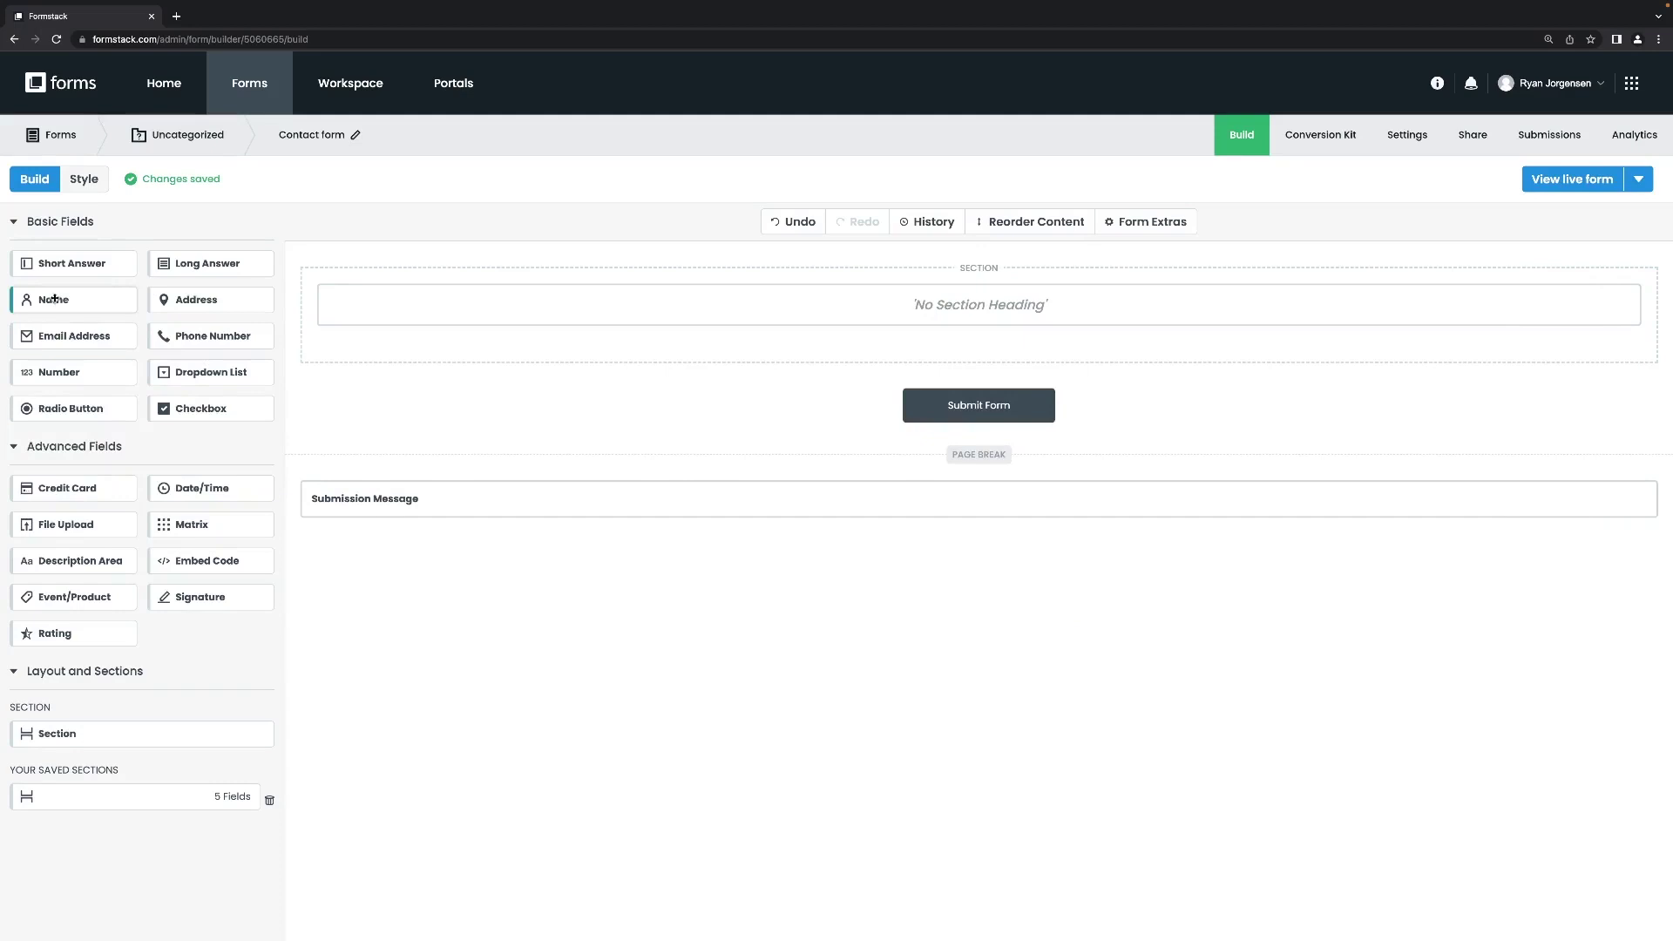
drag(54, 299, 530, 338)
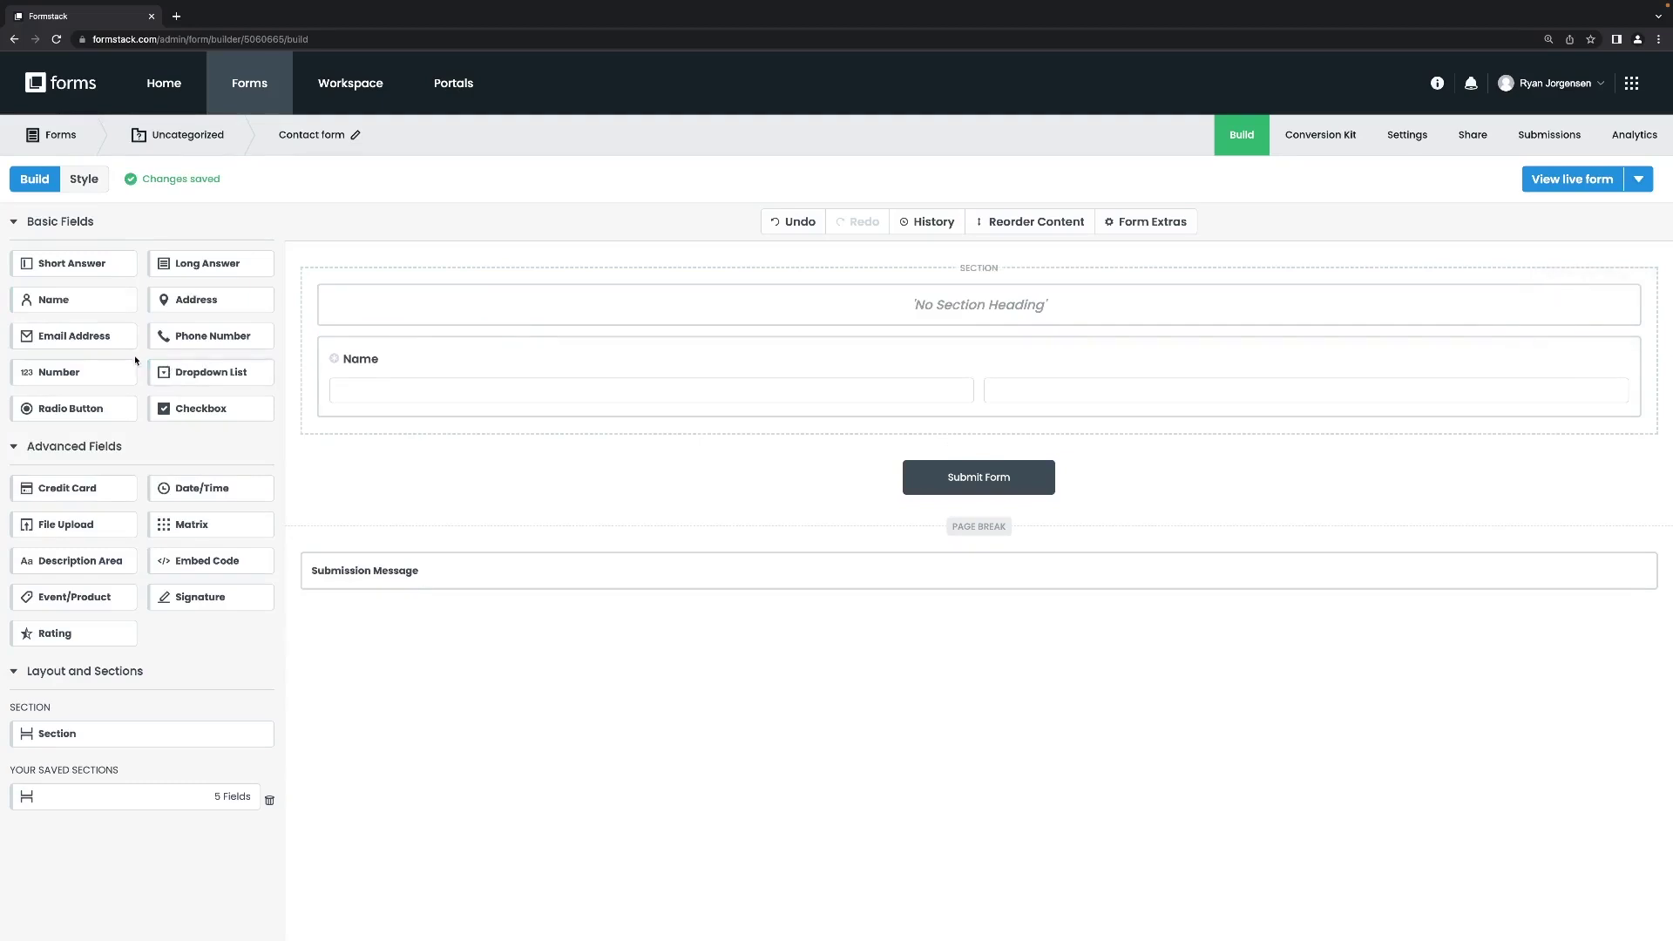
drag(74, 336, 696, 417)
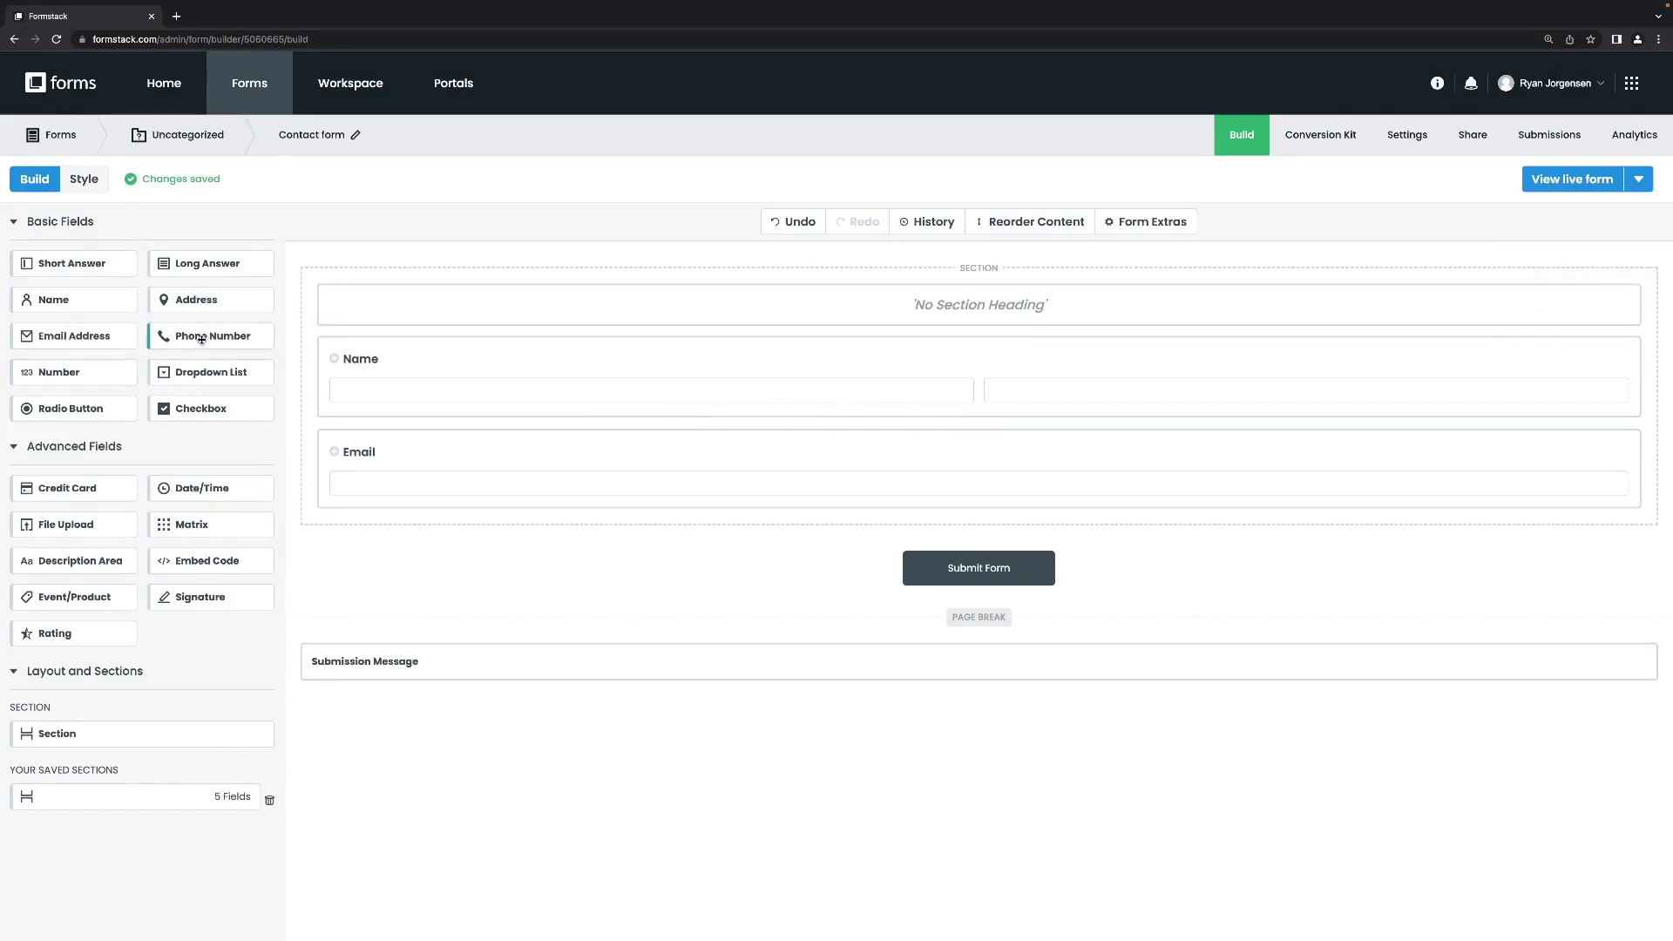
drag(201, 339, 489, 478)
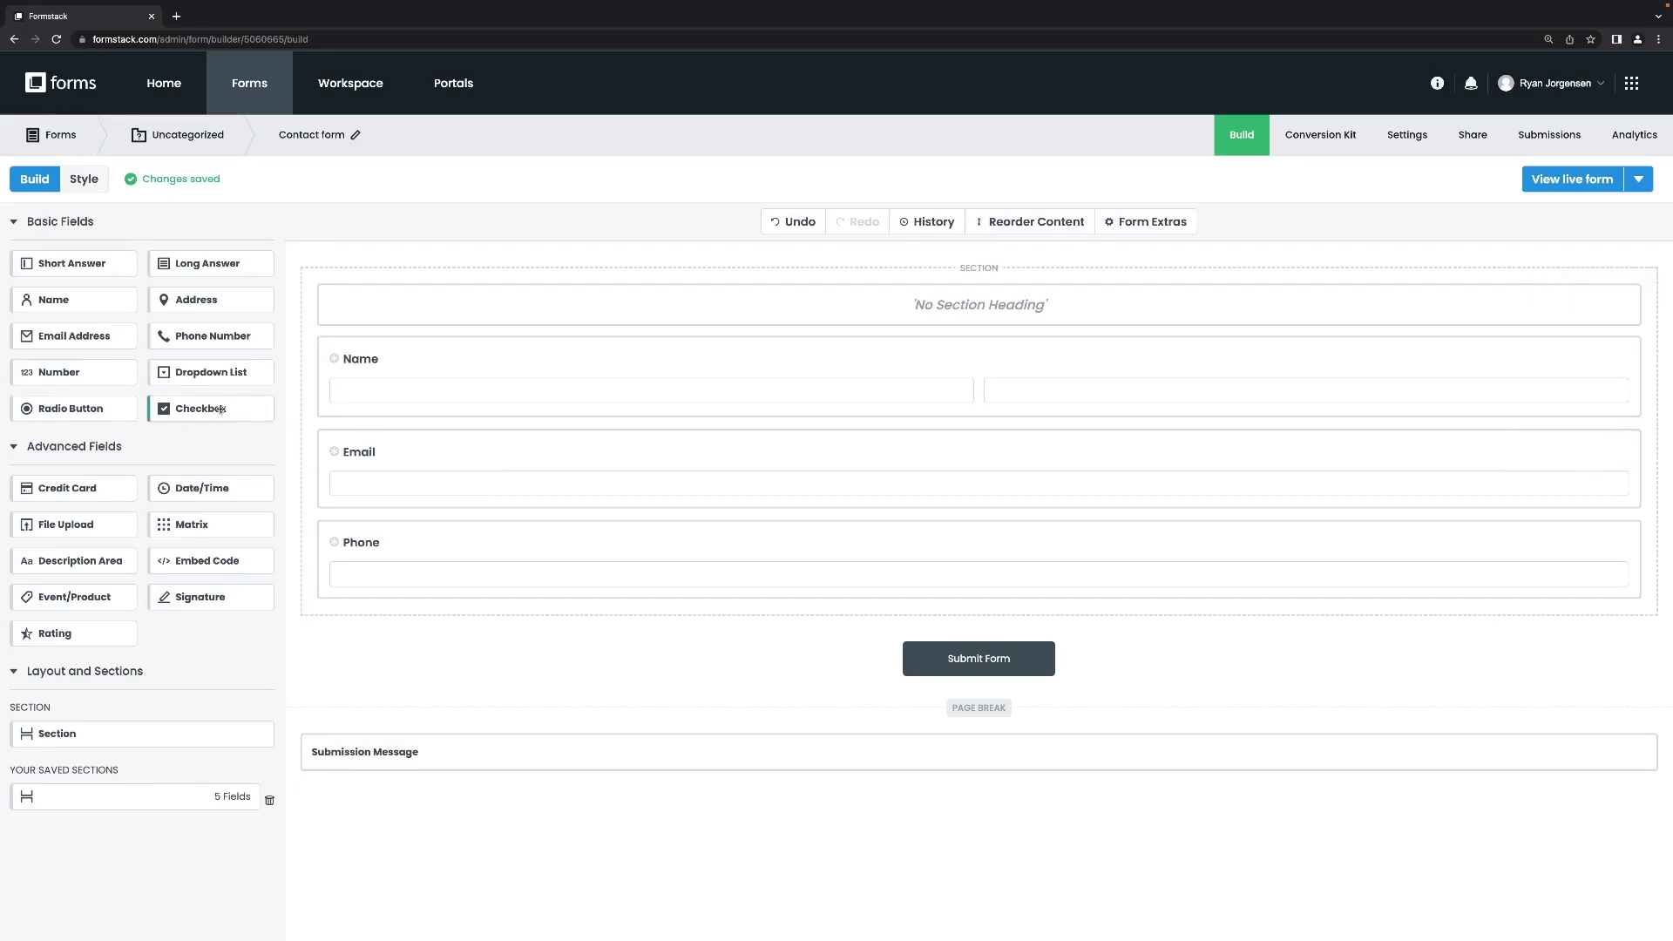
drag(222, 410, 597, 598)
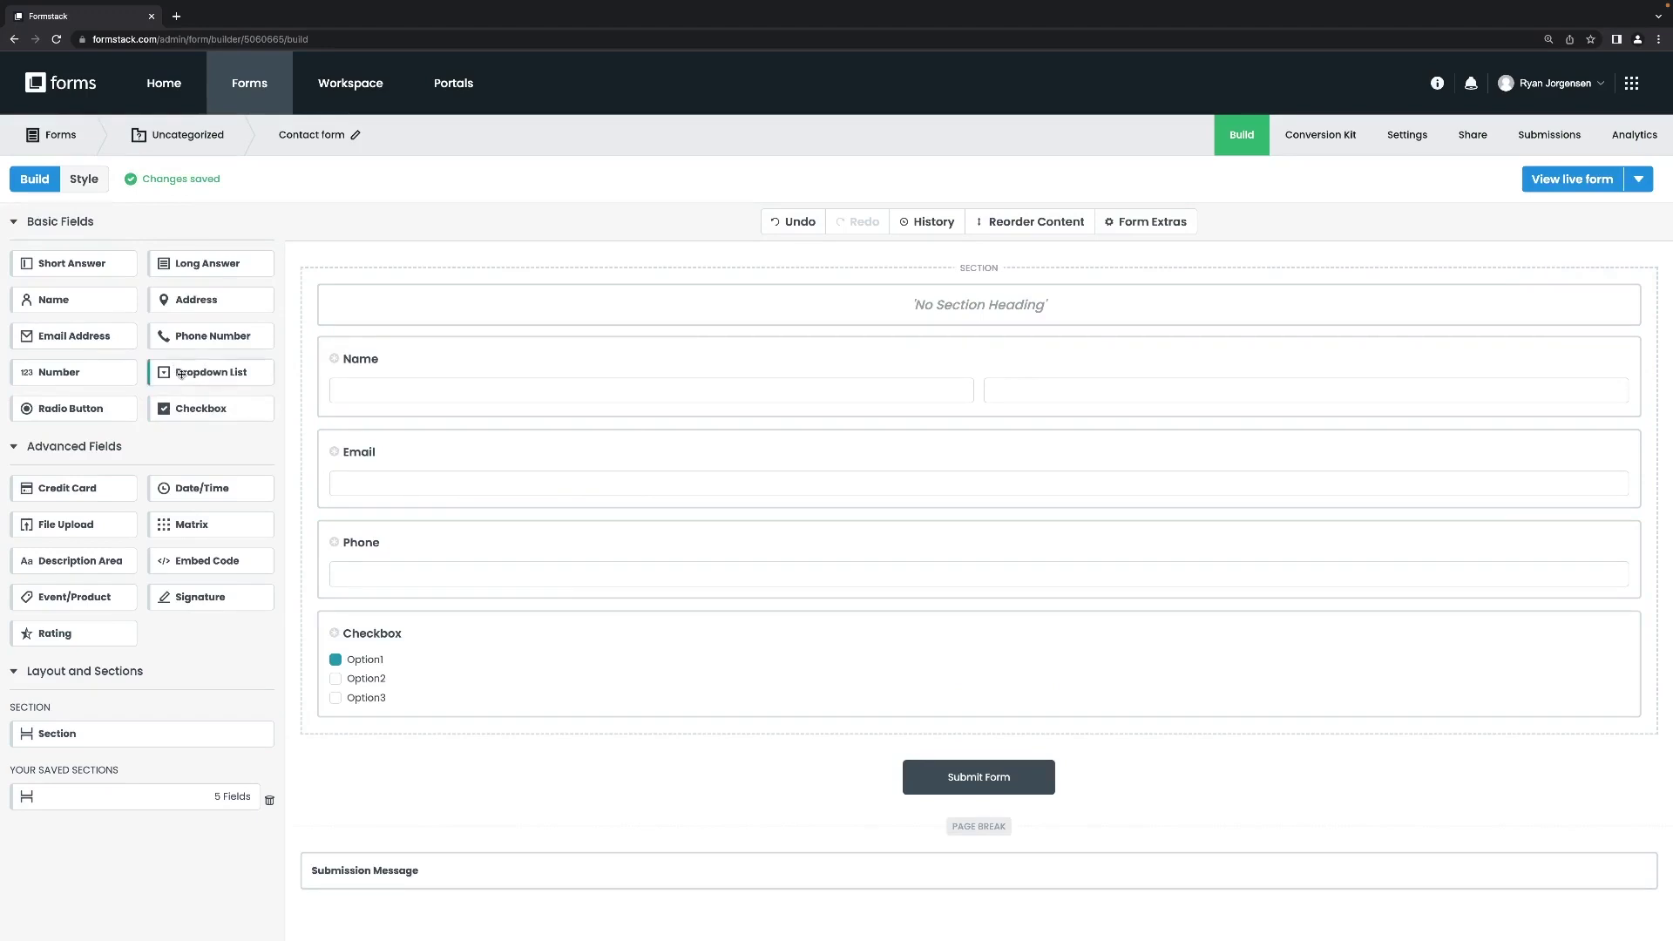
drag(178, 371, 576, 250)
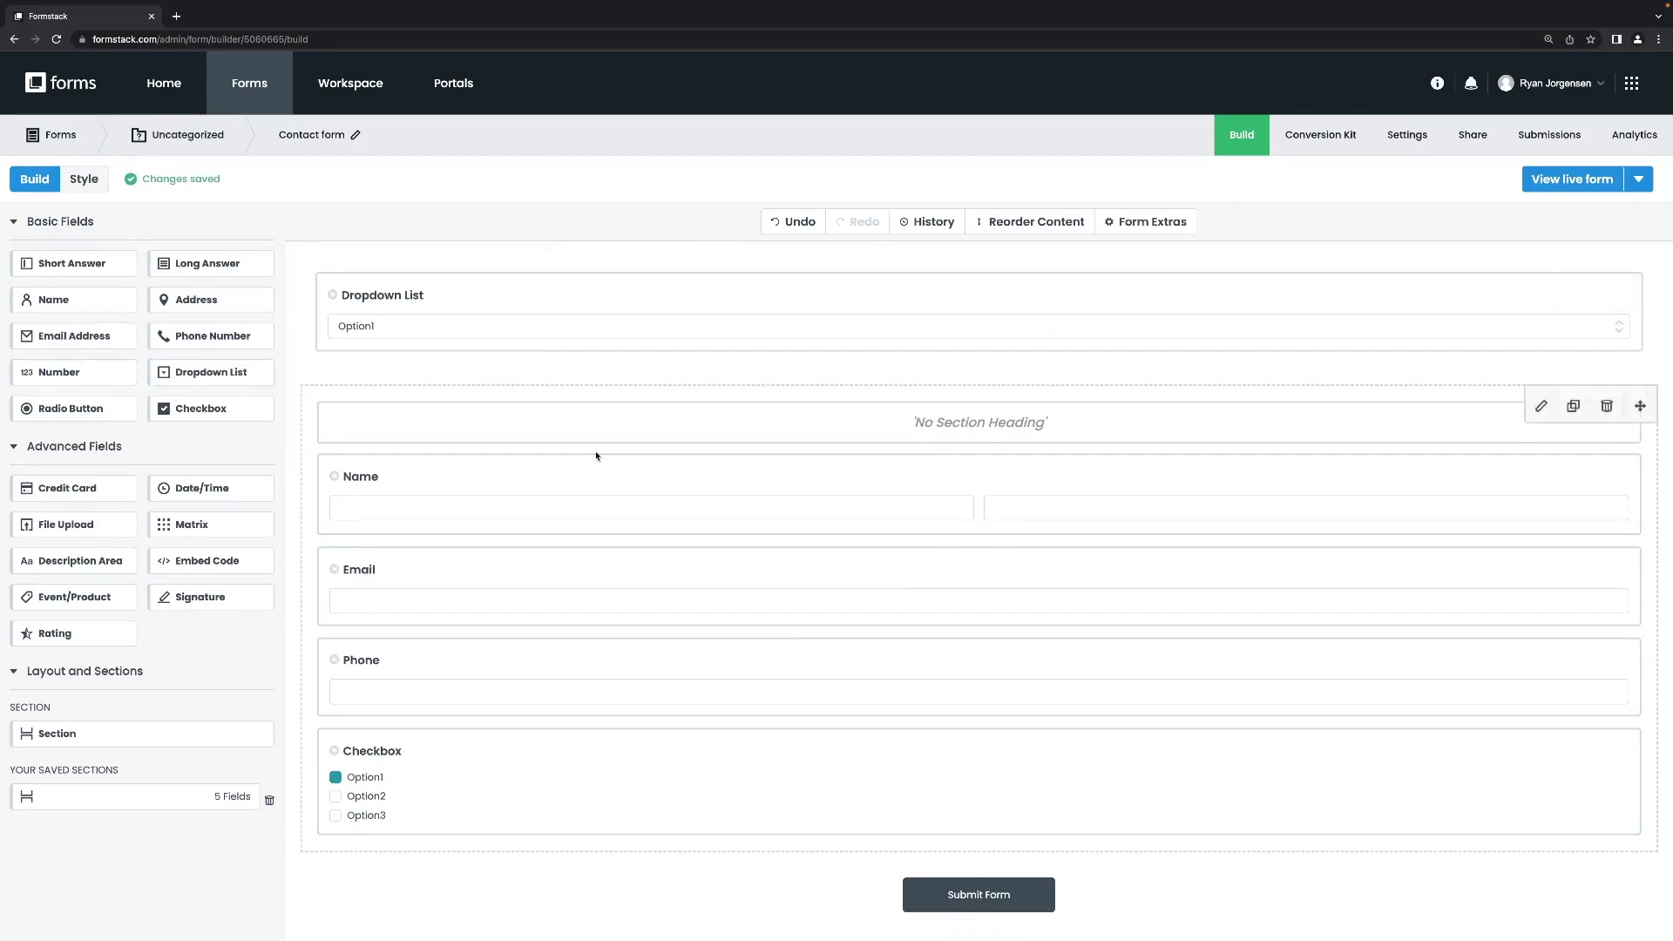
Change the Name field's label to 'Student Name', leaving its field type unchanged.
scroll(593, 454, down, 1)
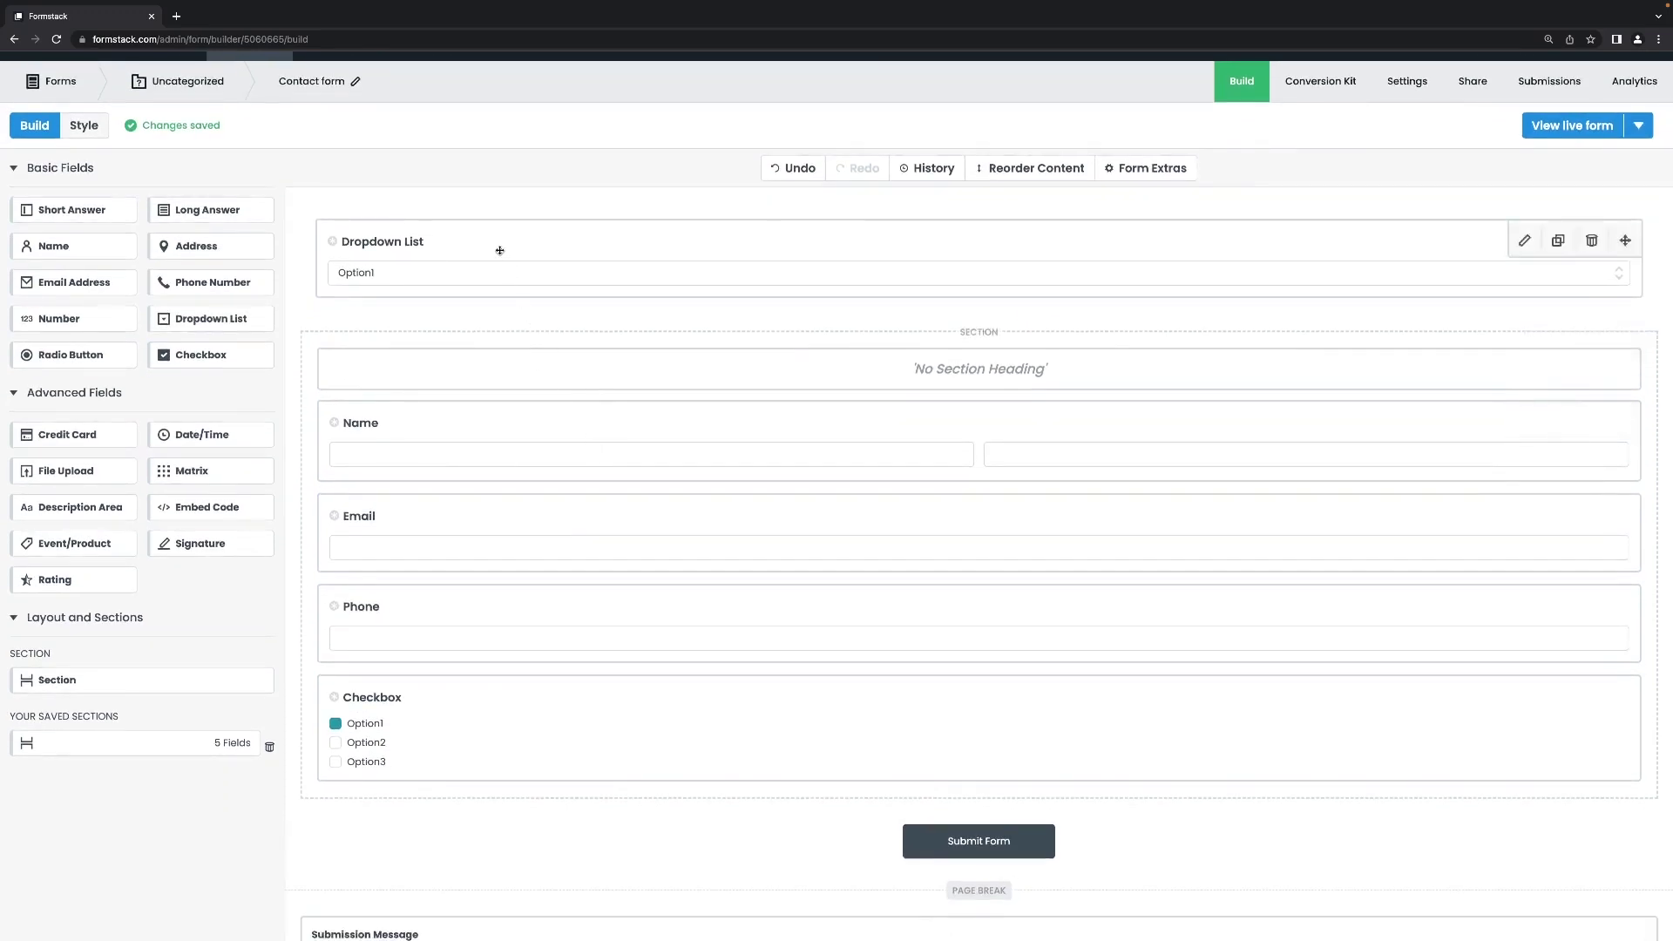
click(499, 243)
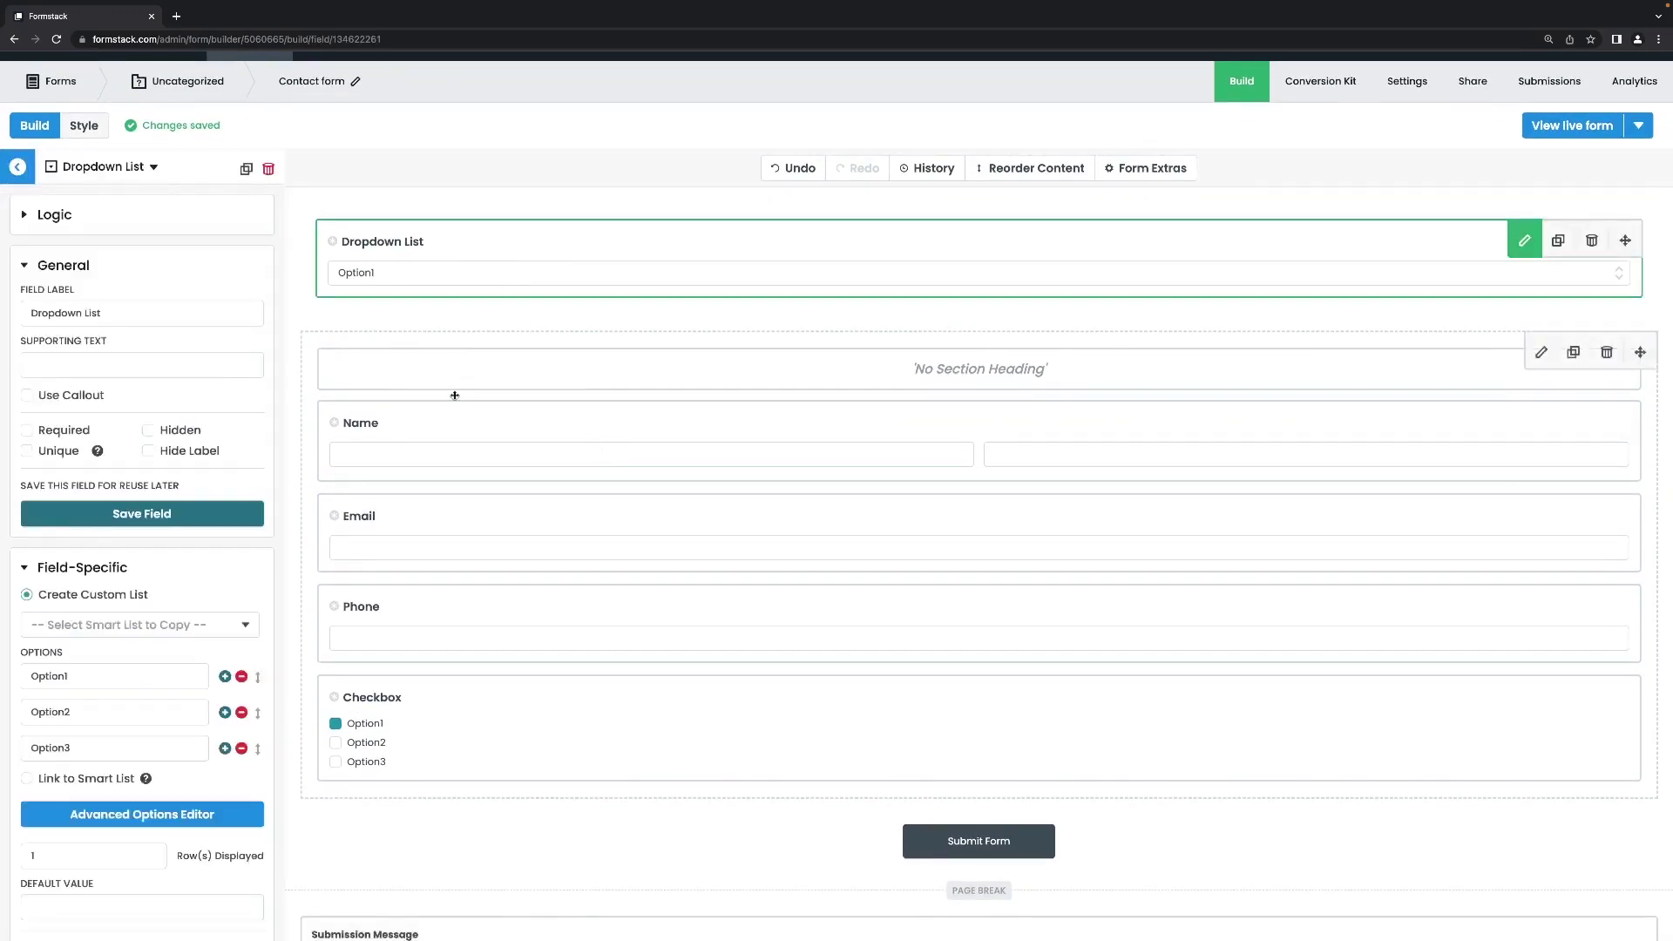
click(447, 421)
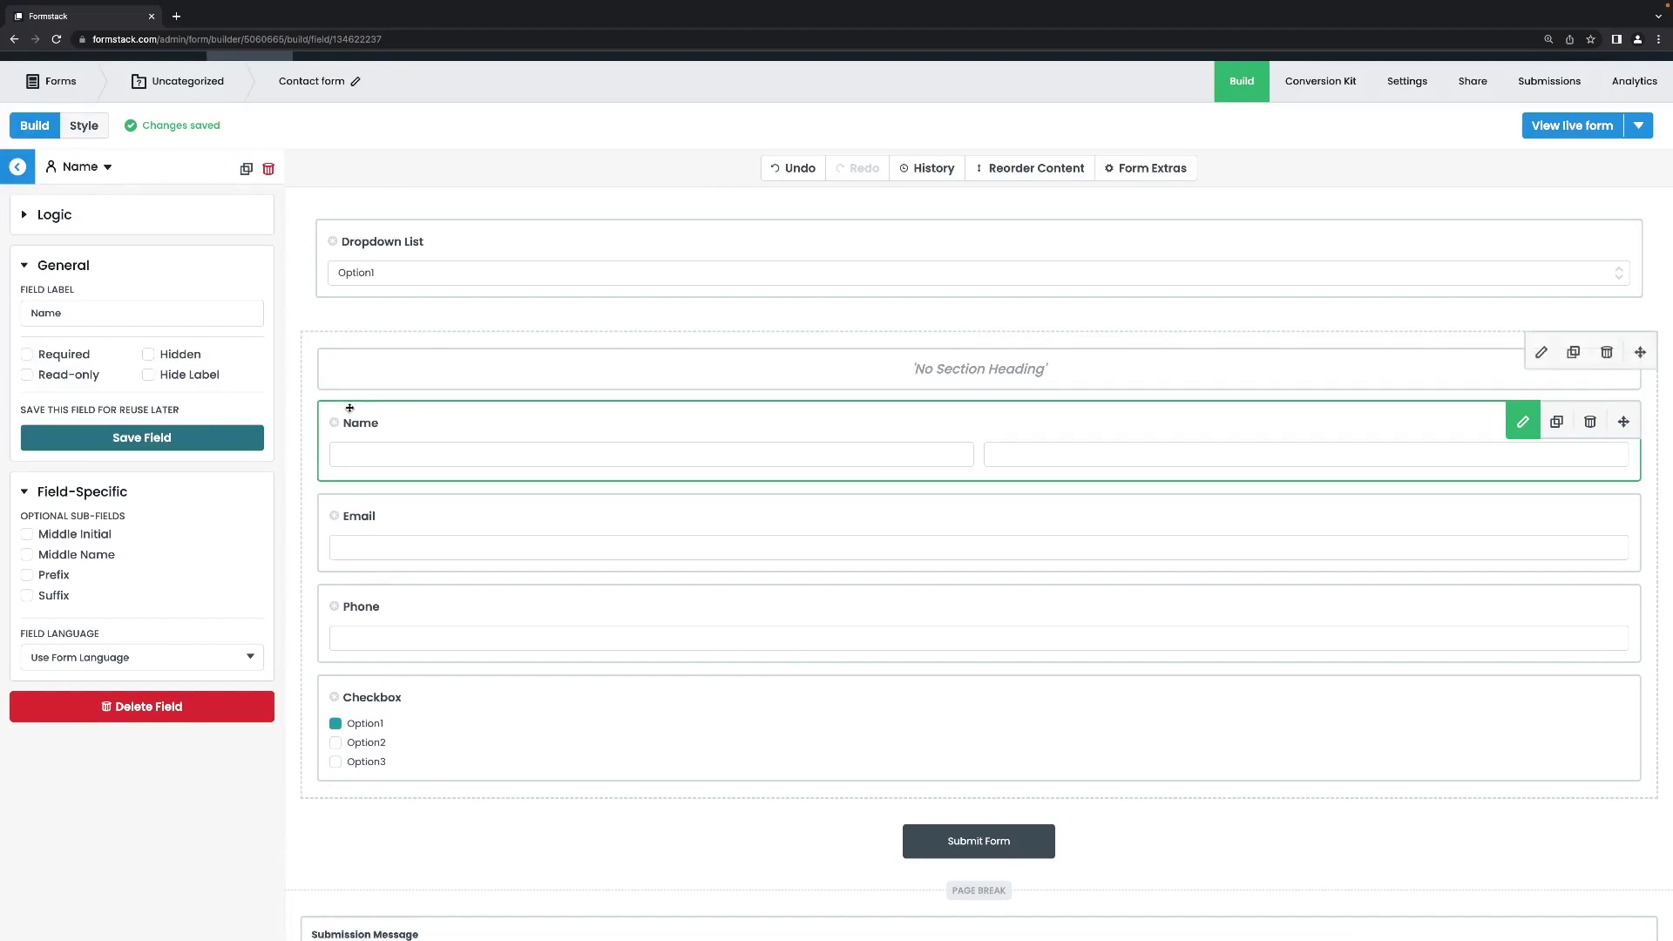
double_click(85, 312)
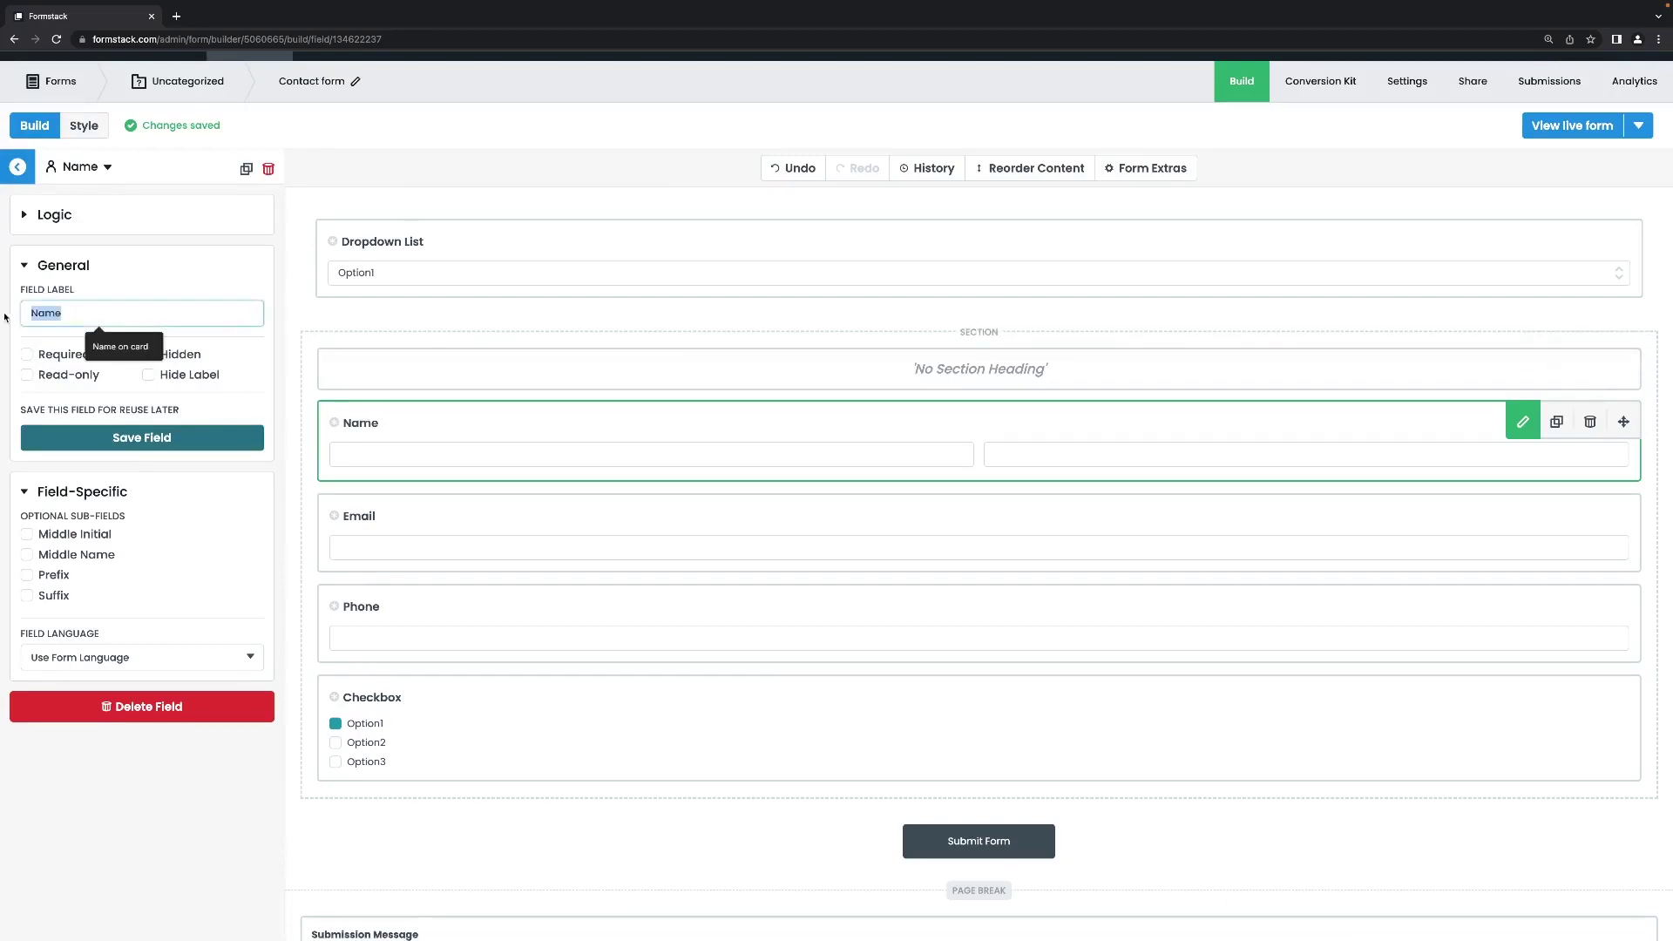
text(Student)
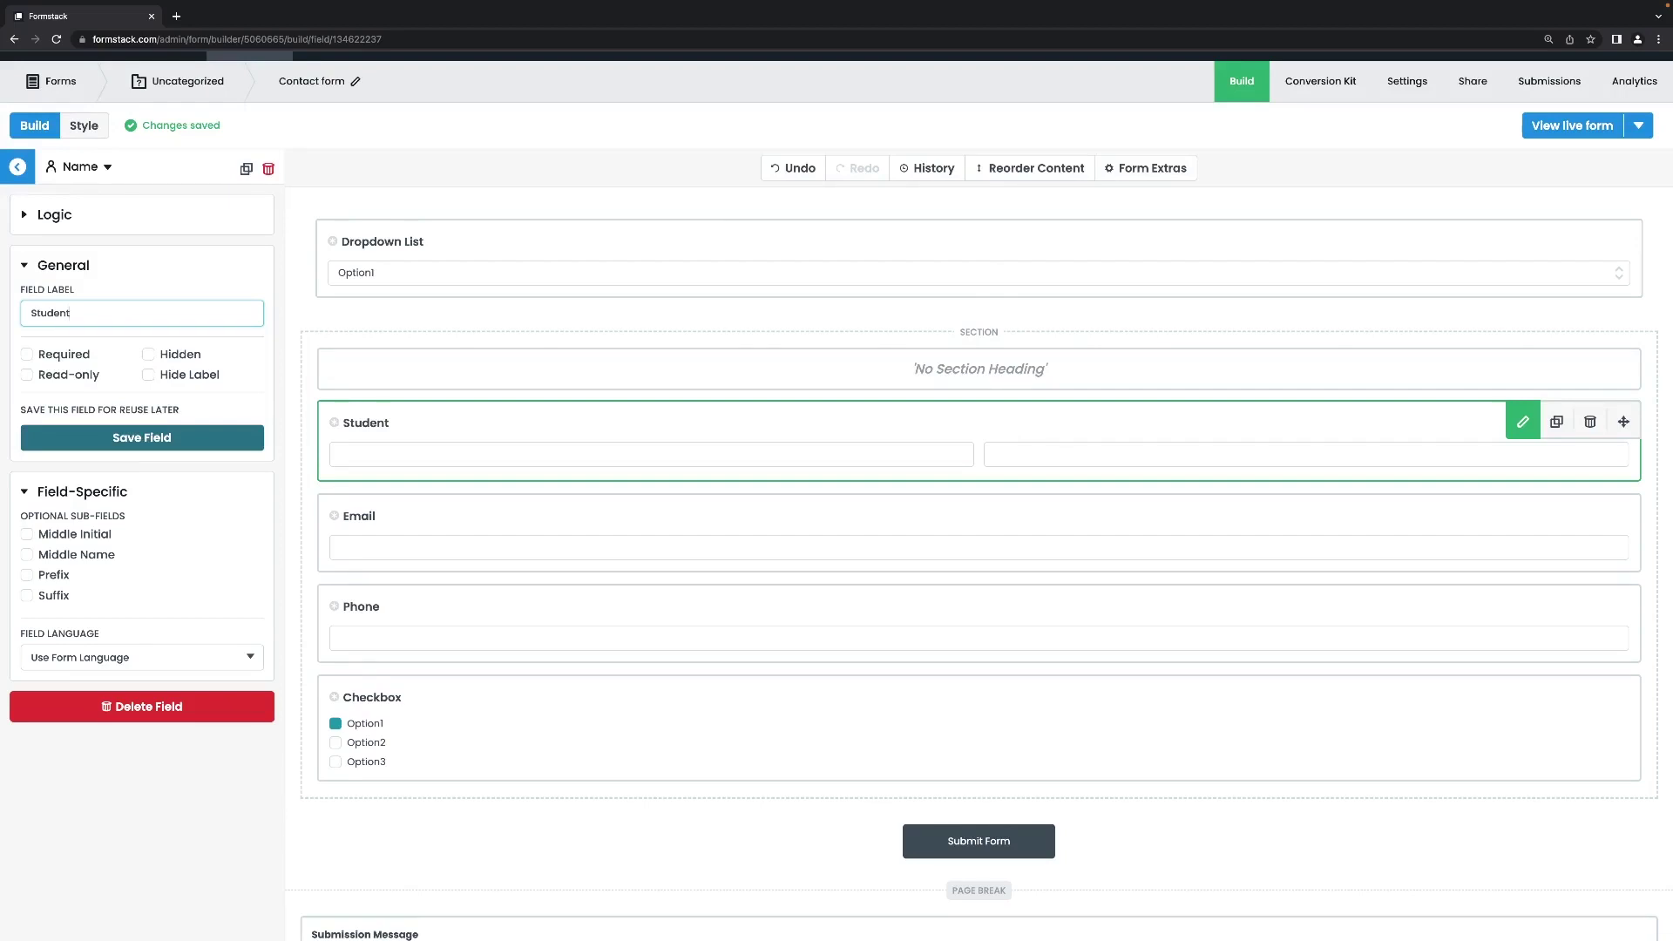
text(Name)
click(107, 166)
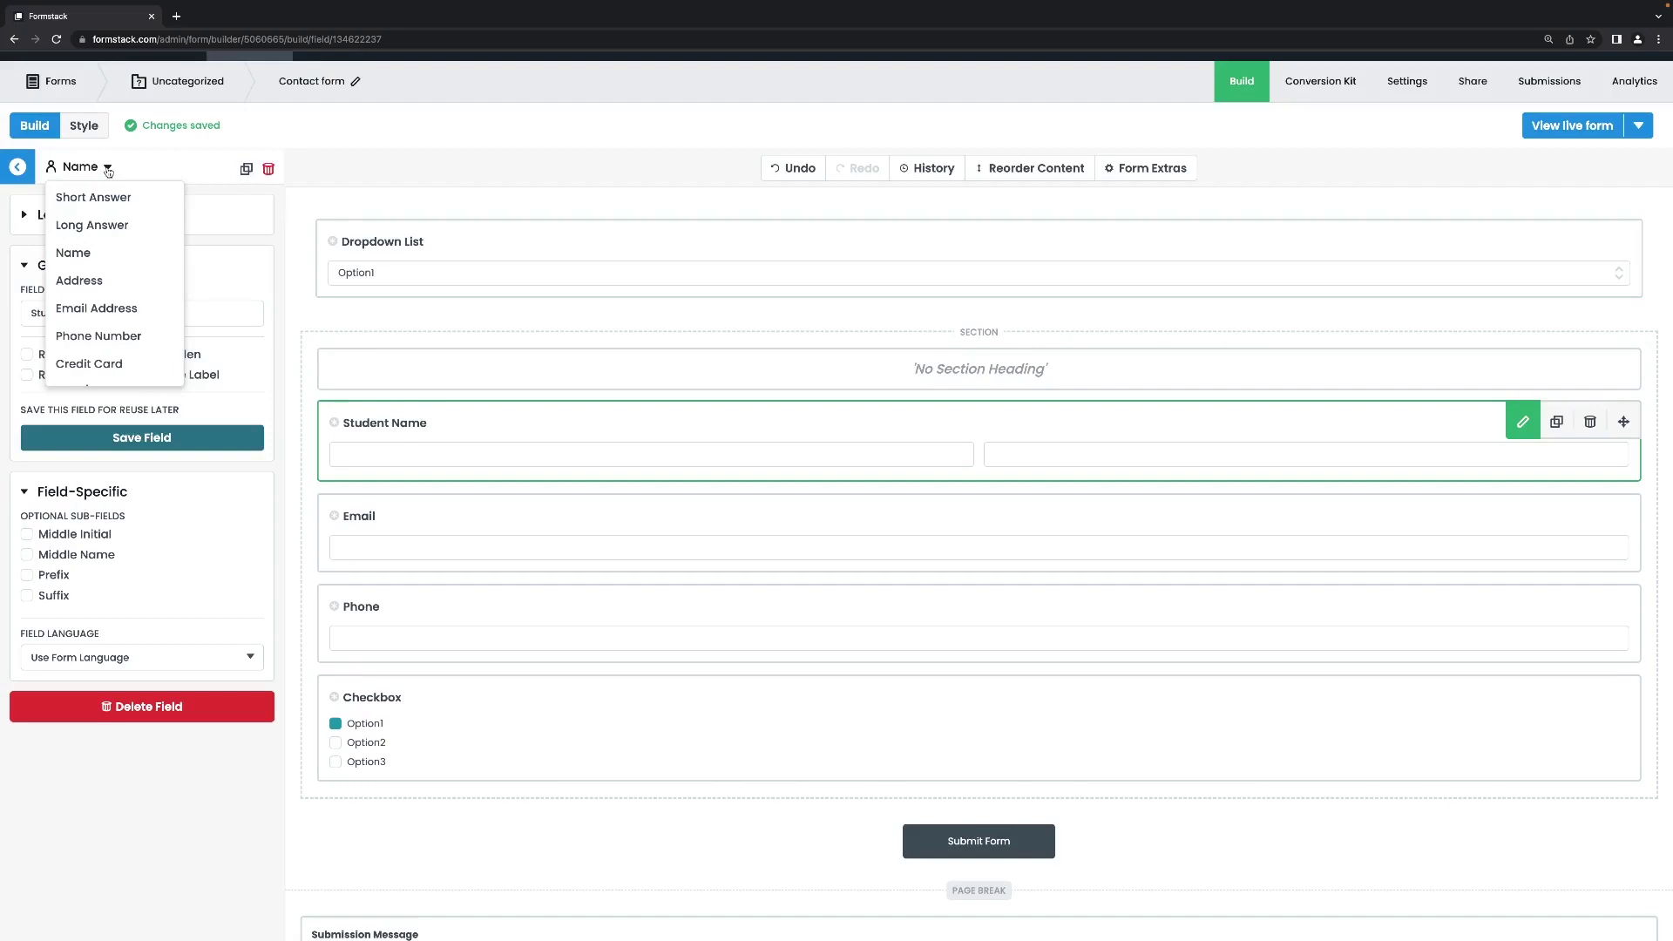
click(108, 169)
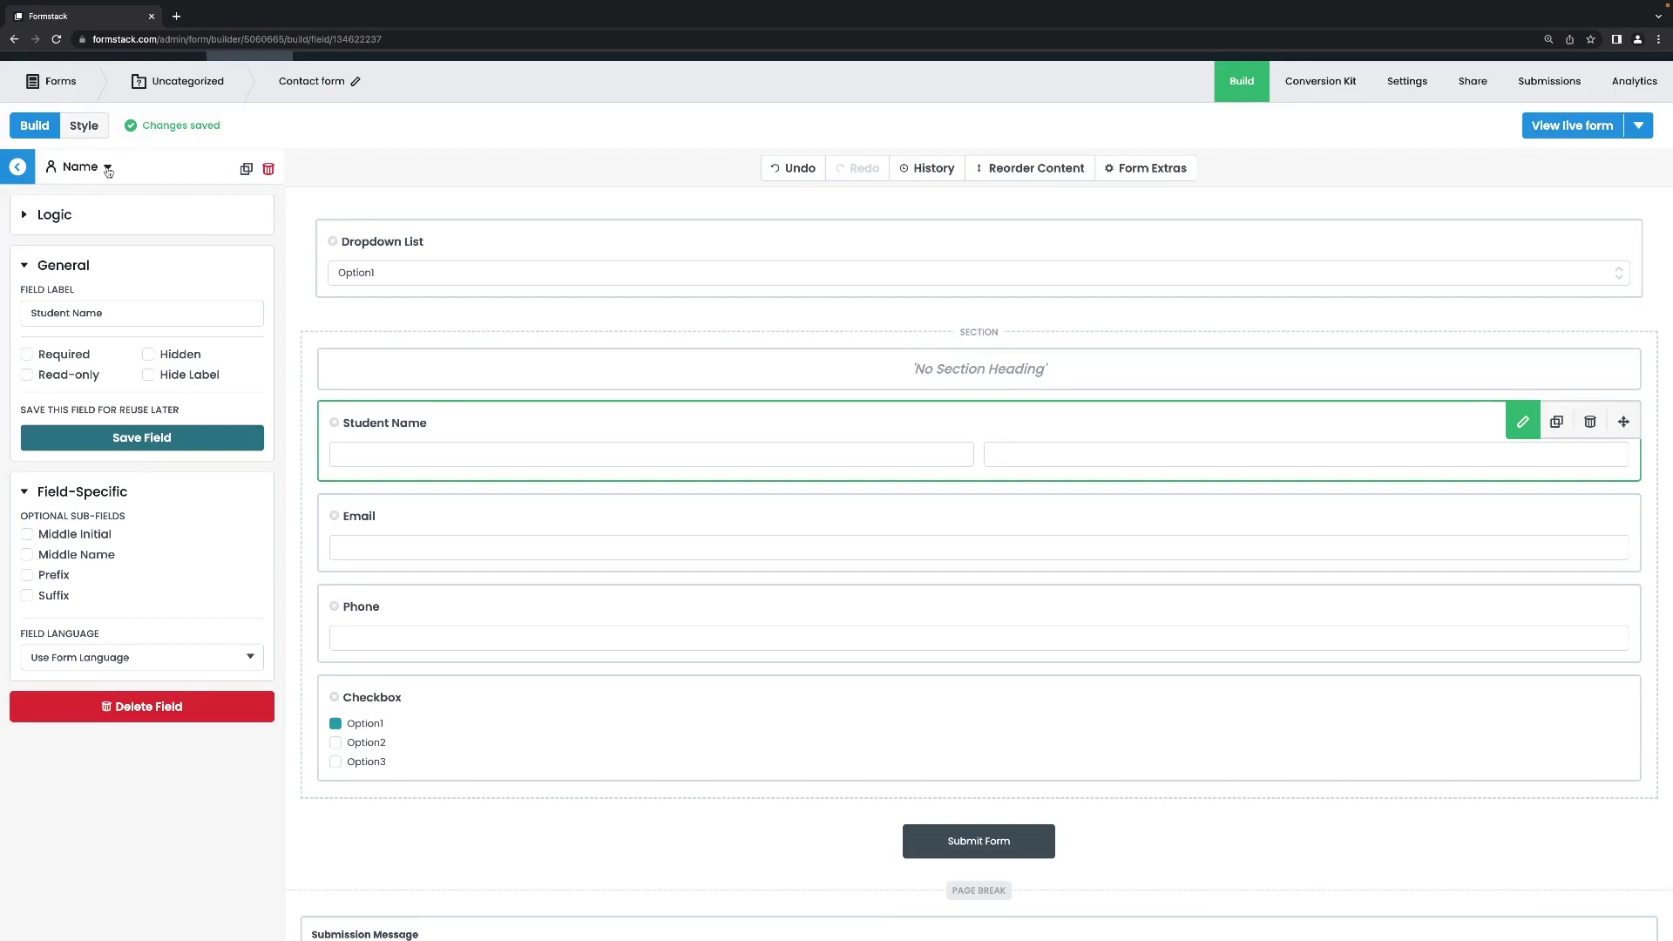
Relabel the Checkbox field 'Select your course(s)'.
click(471, 703)
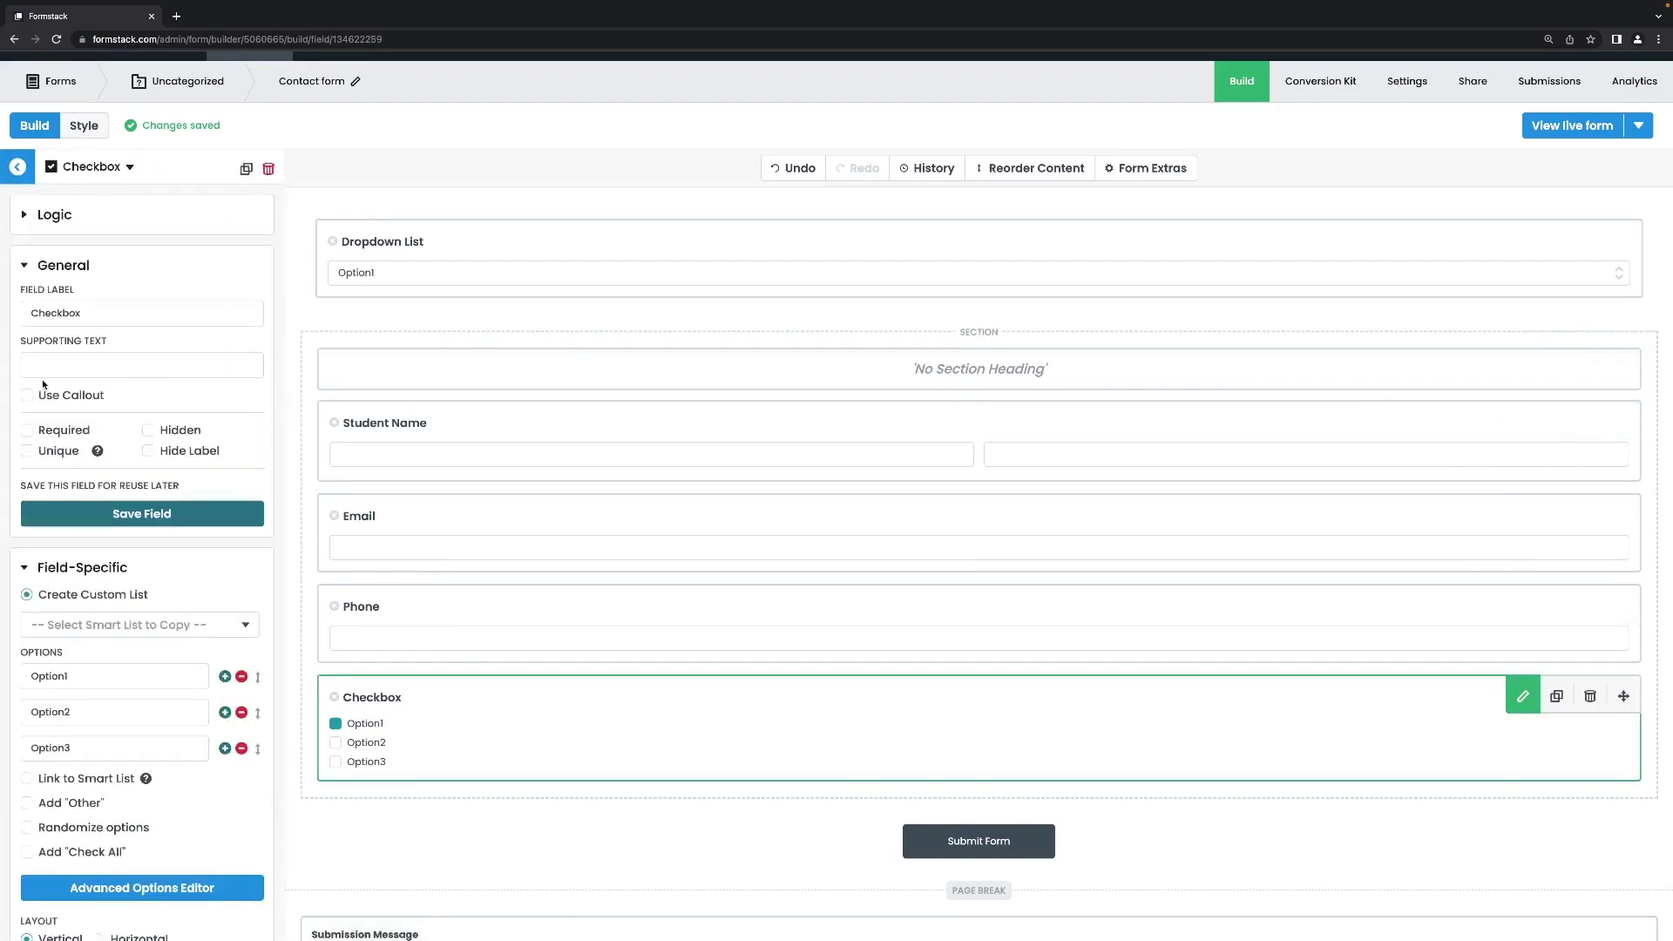
double_click(174, 316)
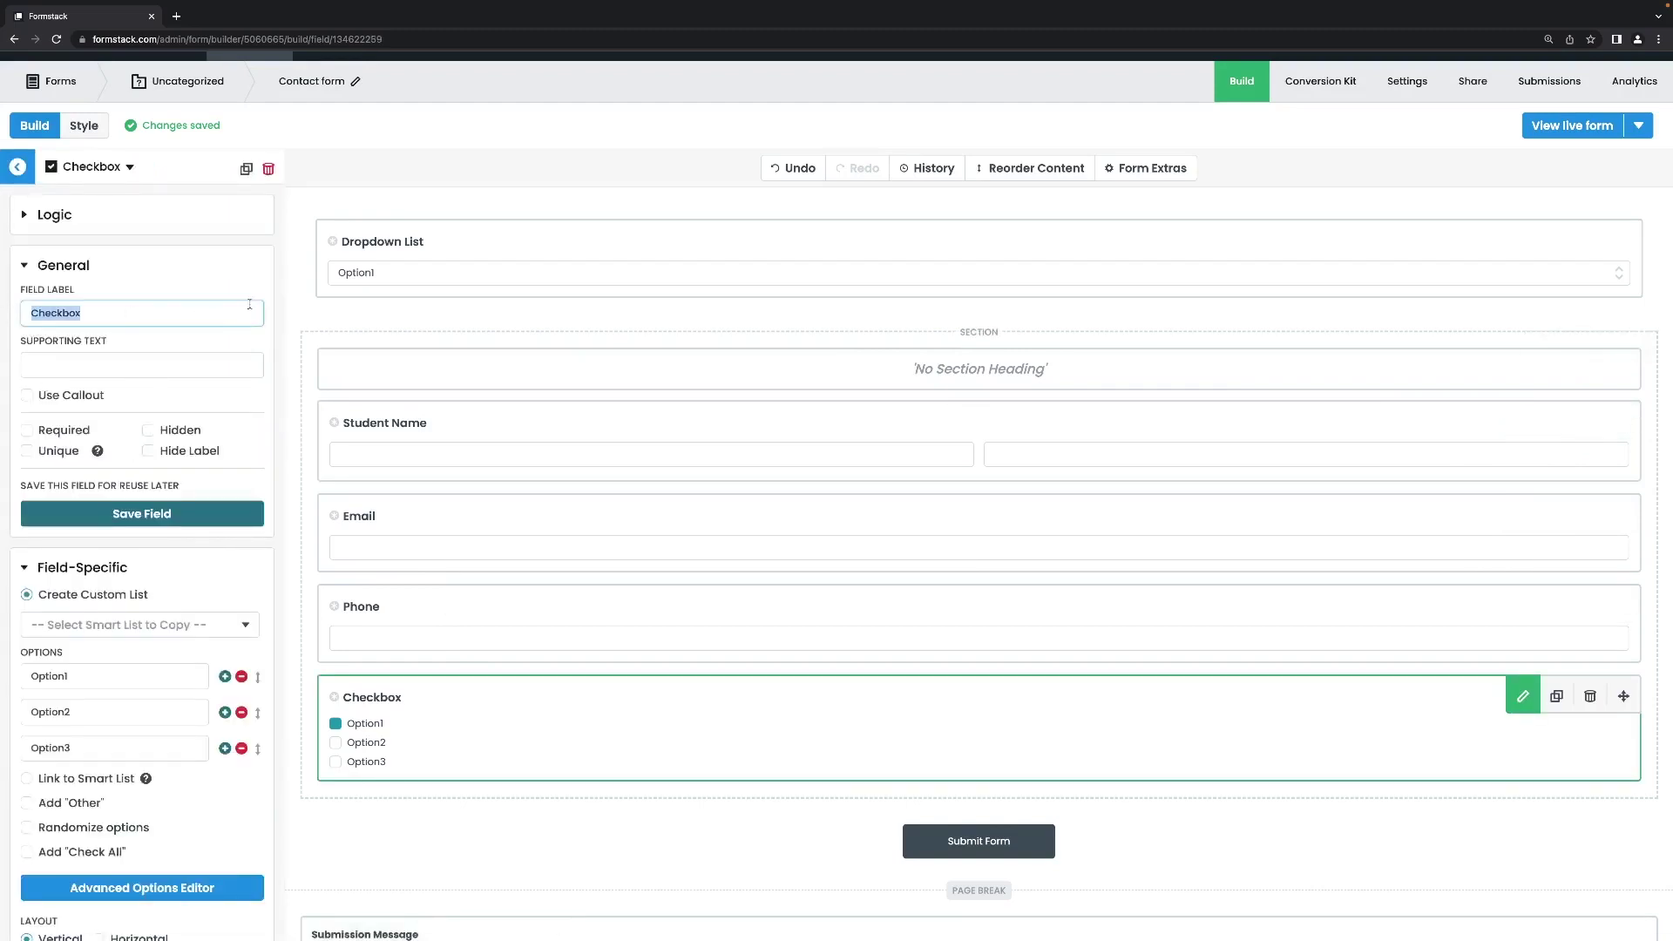
text(Select your cours)
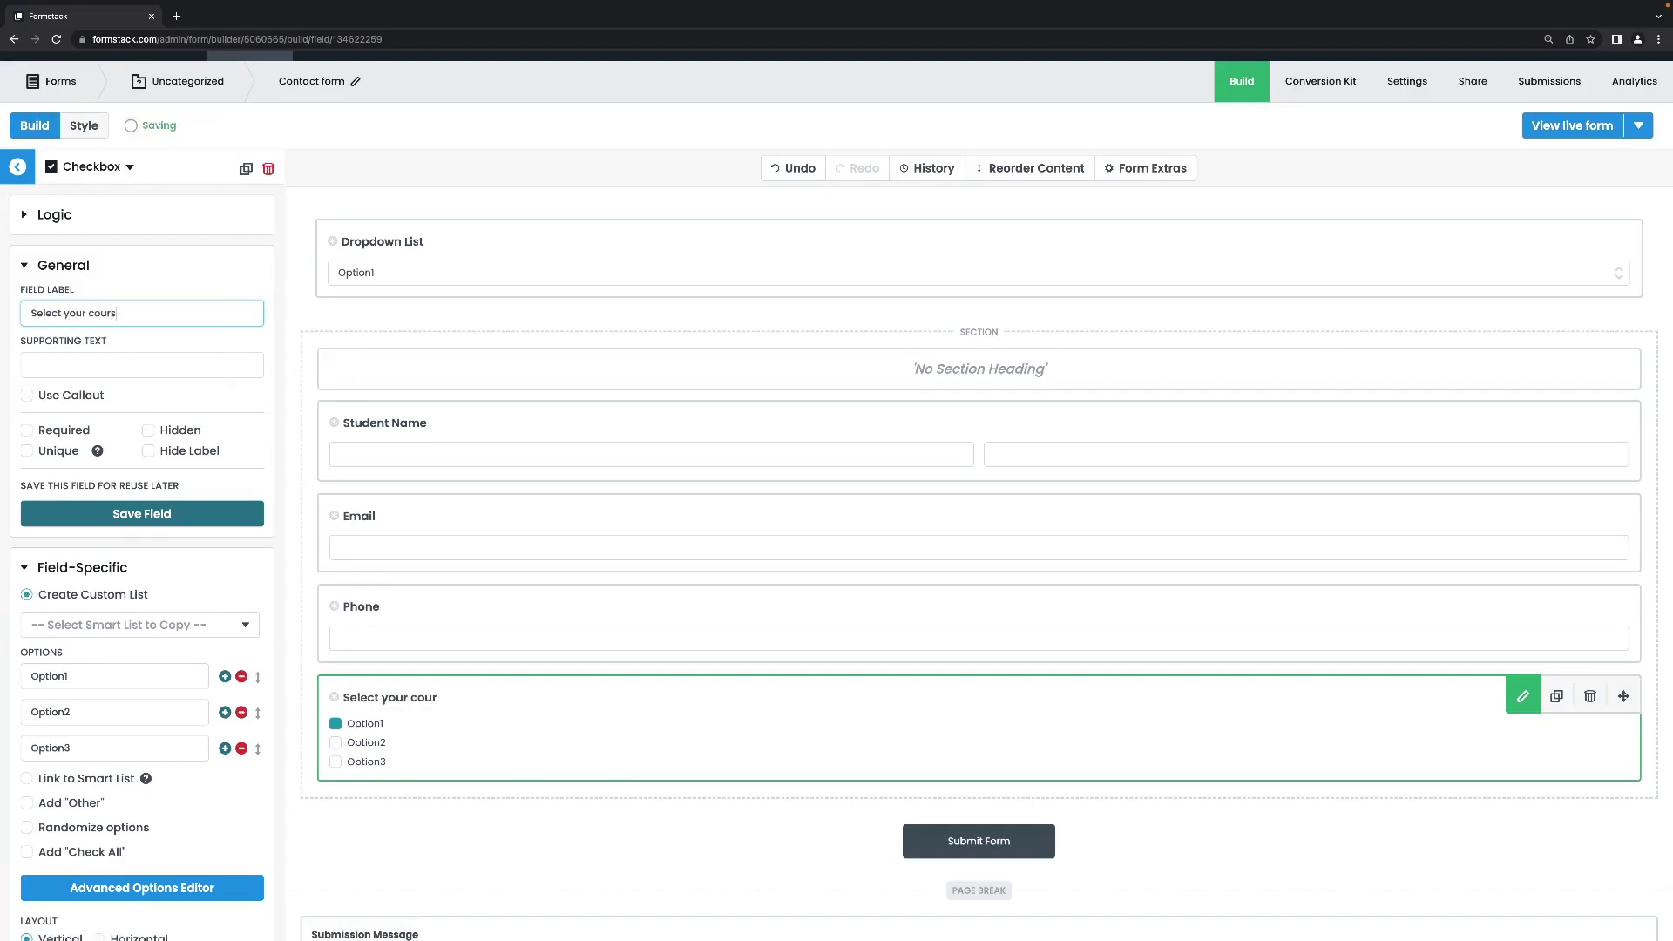
text(e(s))
Set the checkbox options to History, Geography and Science and make the question required.
double_click(93, 674)
key(BackSpace)
text(H)
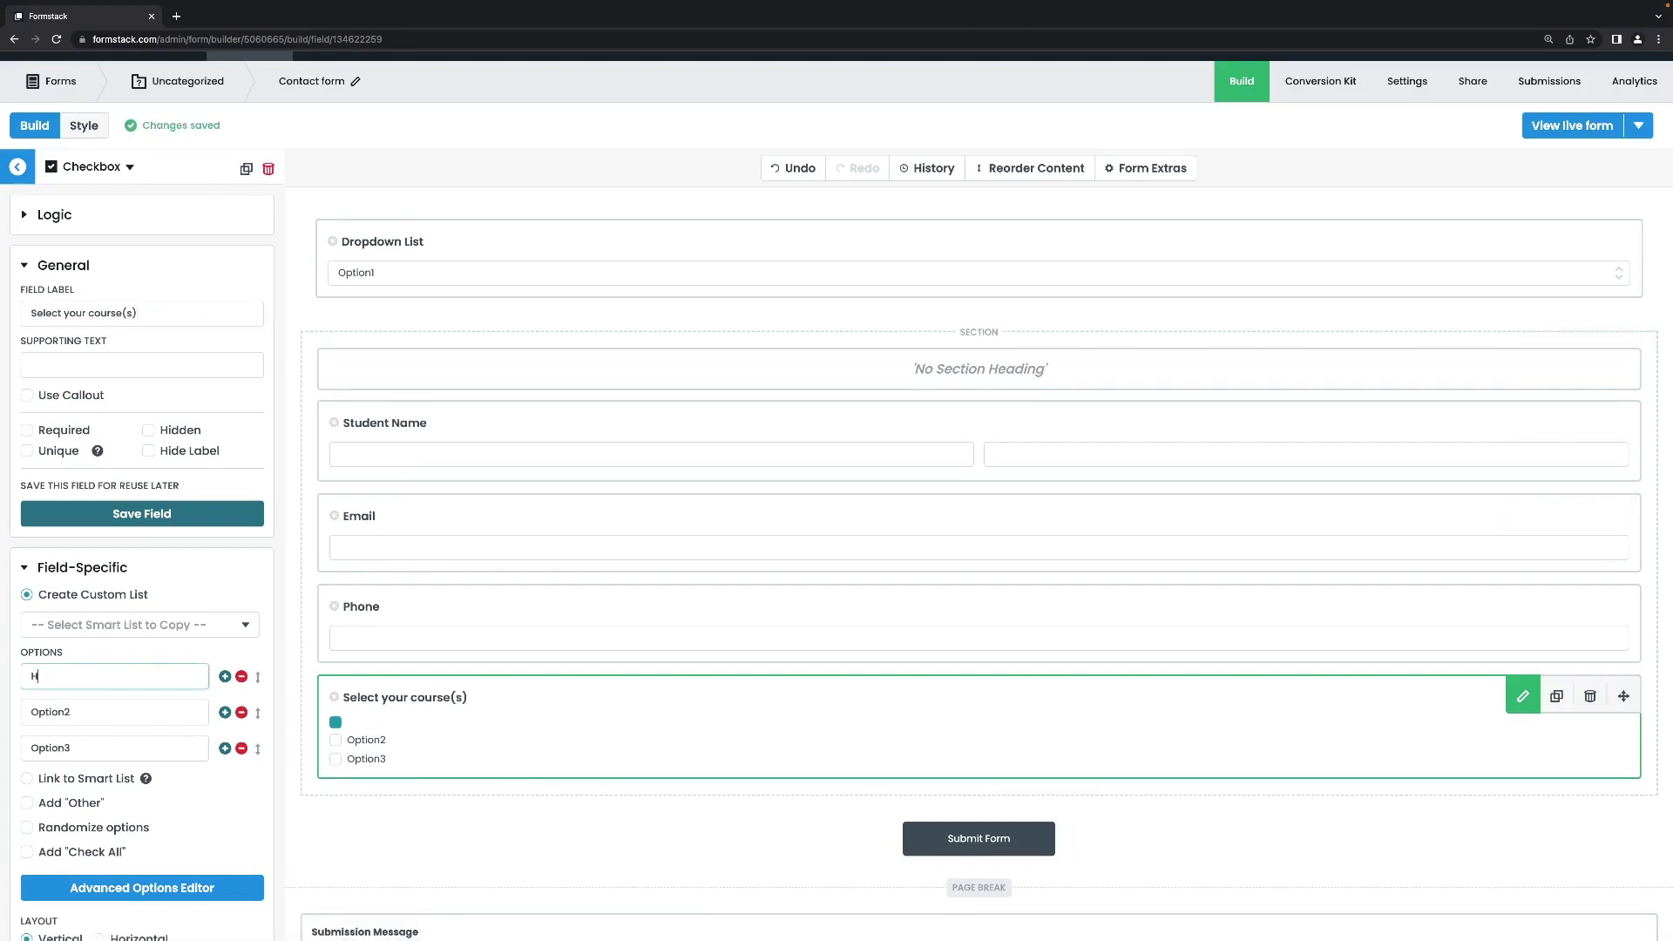
text(istory)
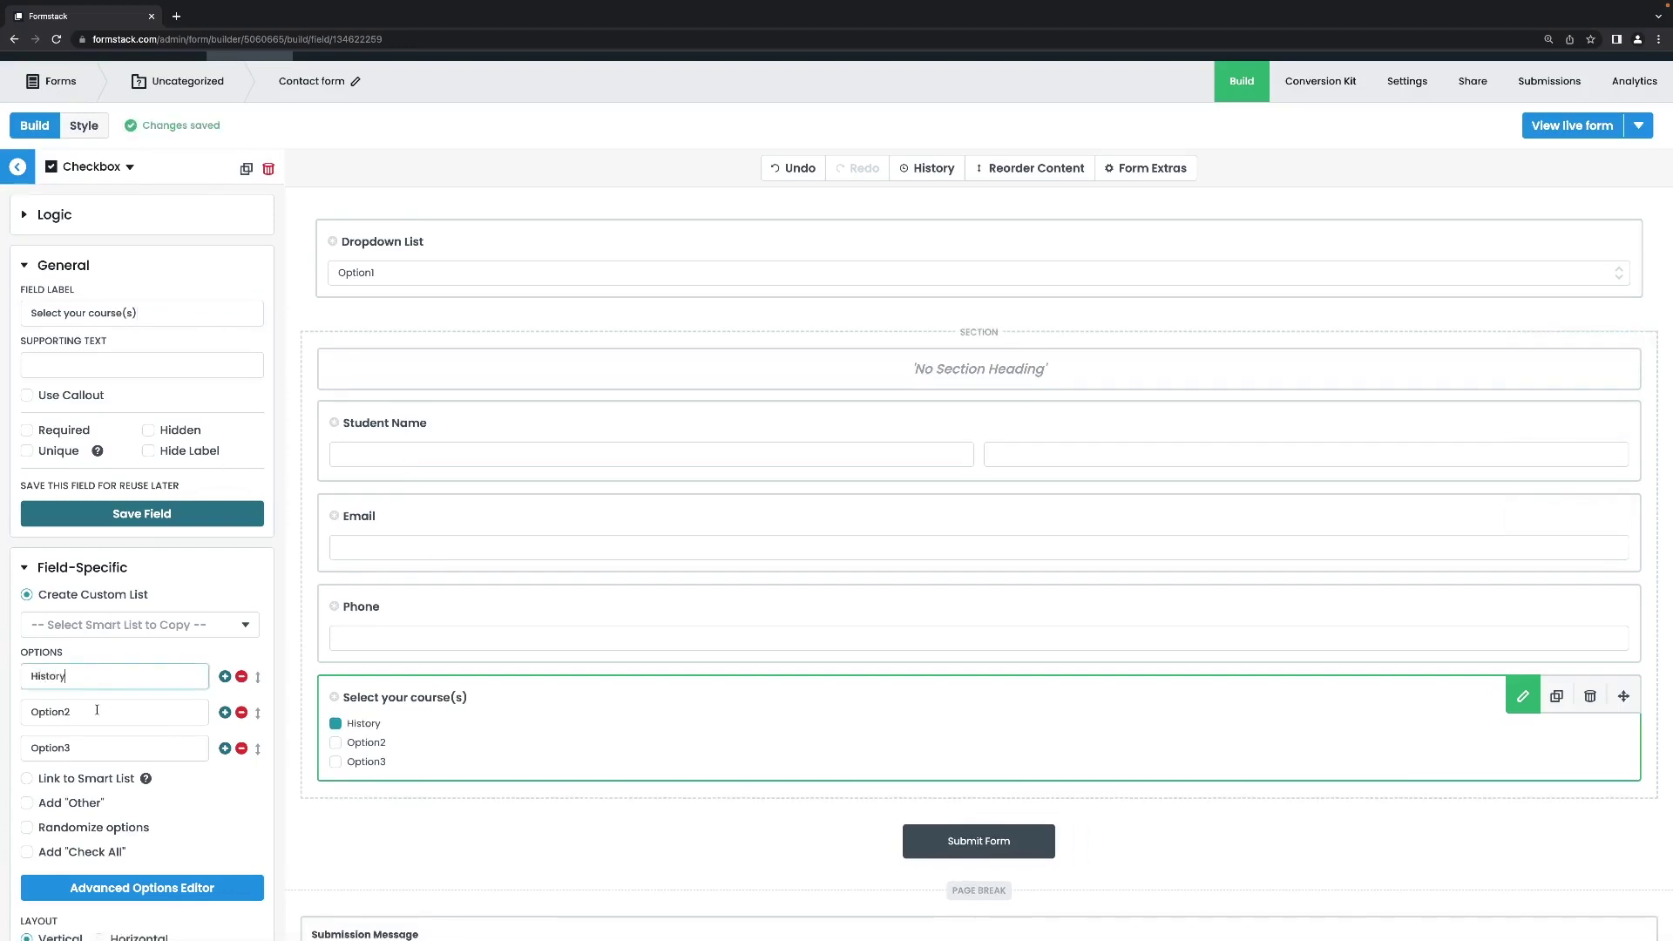
click(96, 709)
double_click(97, 709)
key(BackSpace)
text(Geigraoh)
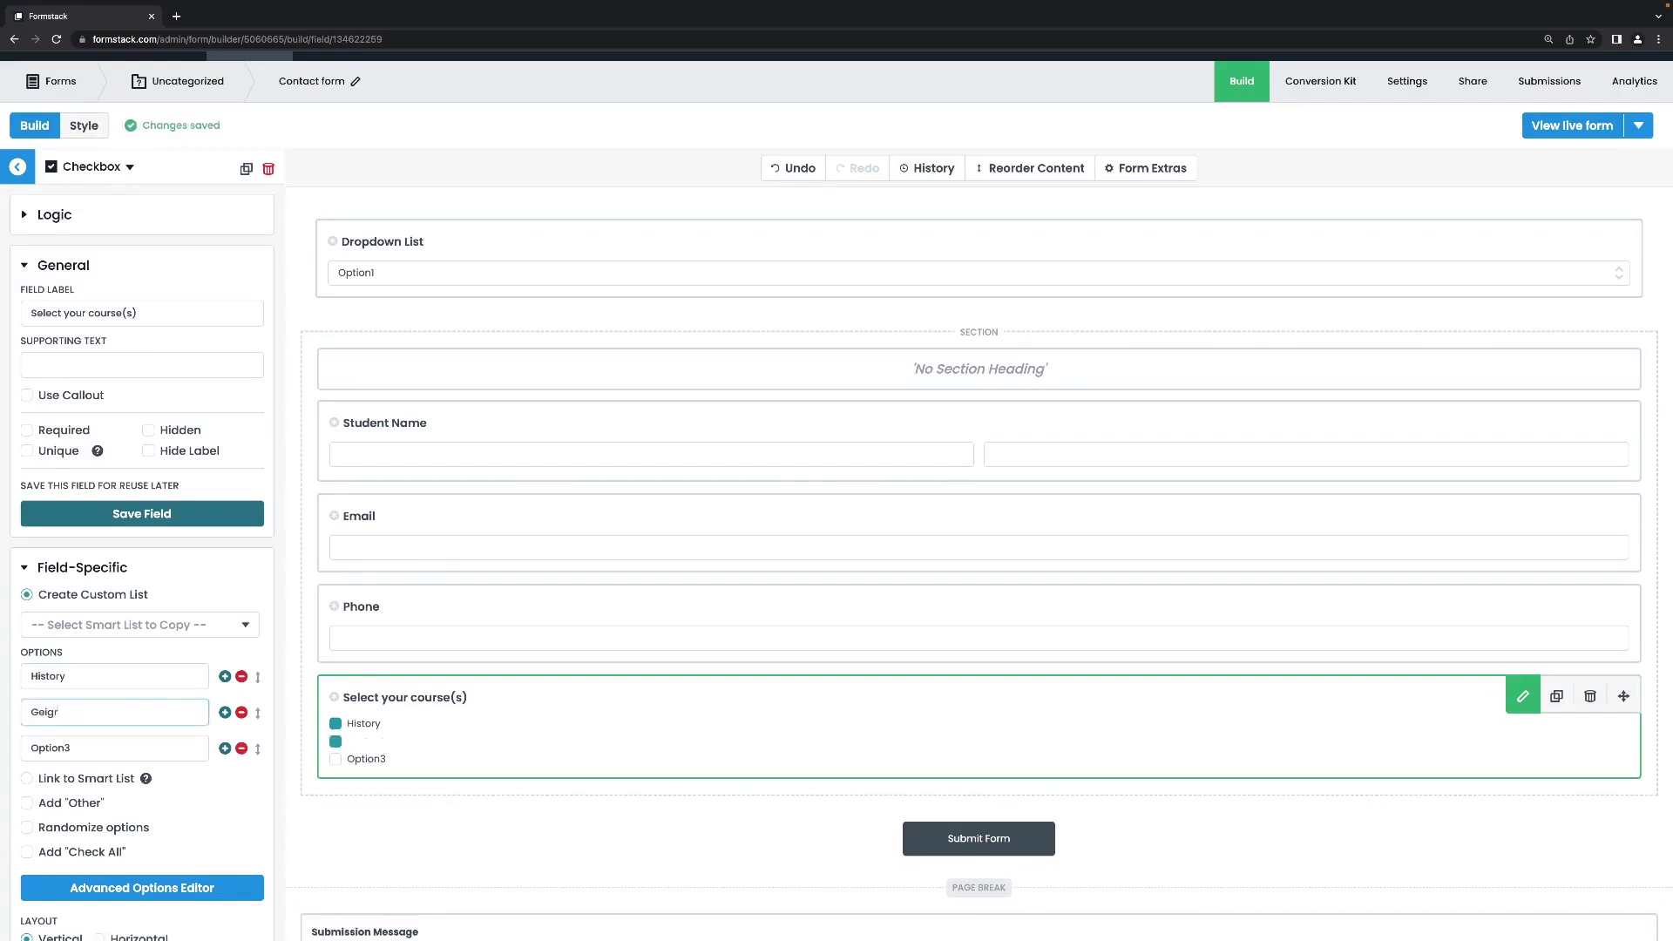
key(BackSpace)
key(BackSpace)
key(BackSpace)
key(BackSpace)
key(BackSpace)
key(BackSpace)
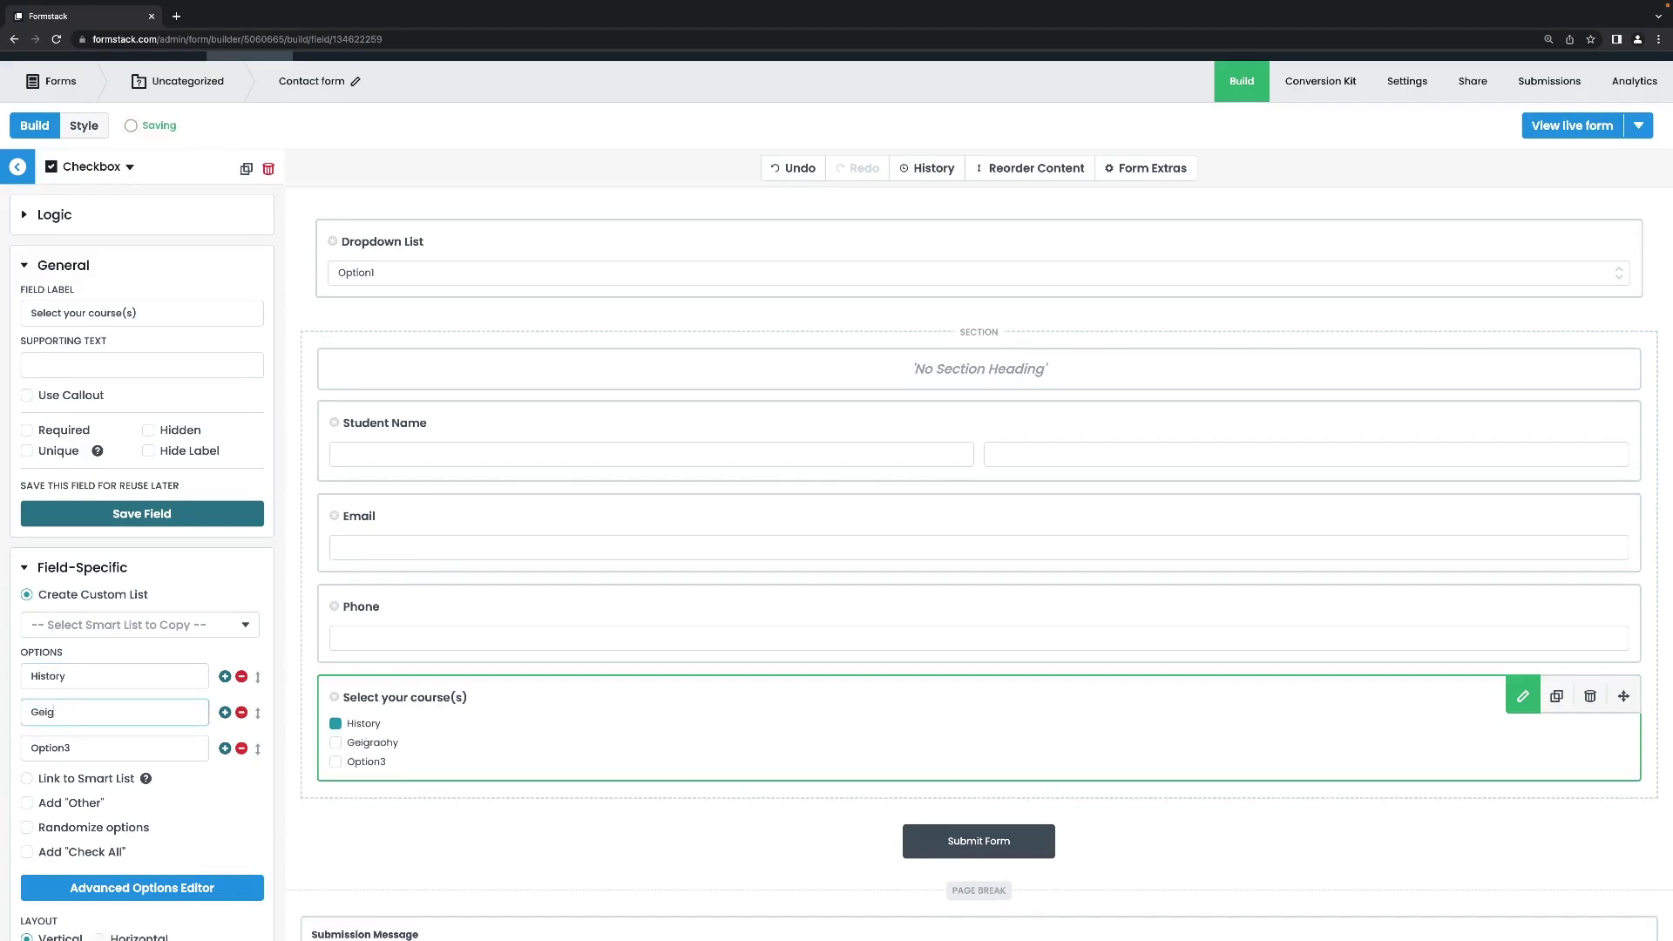
text(ography)
double_click(84, 749)
key(BackSpace)
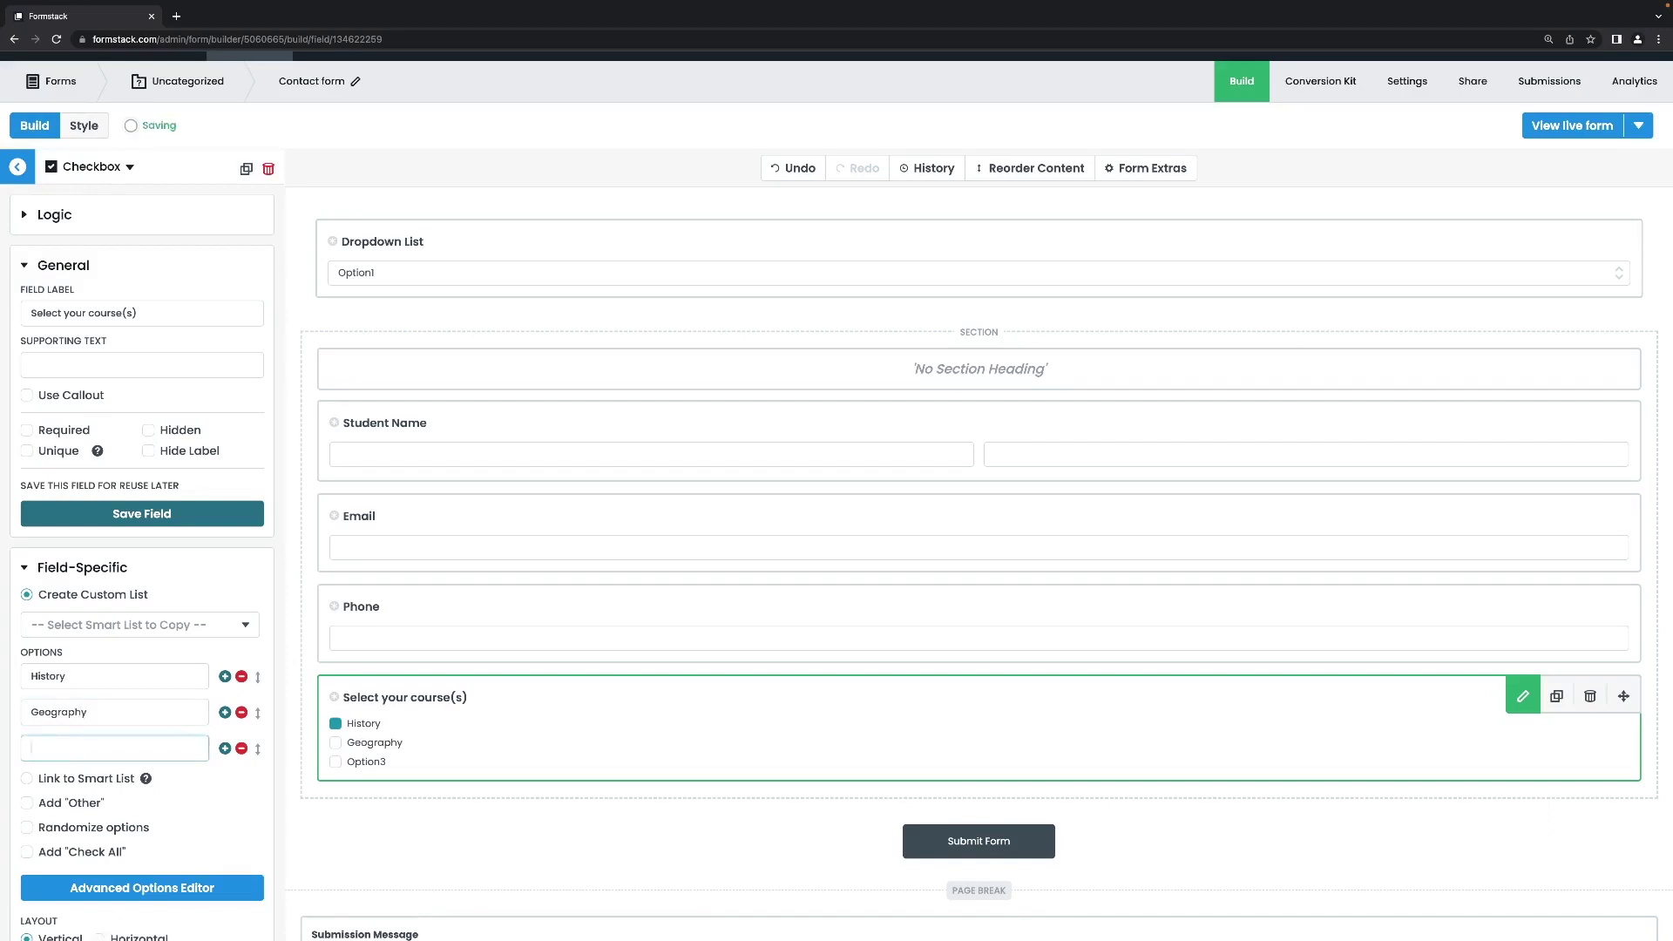
text(Science)
click(28, 433)
click(27, 430)
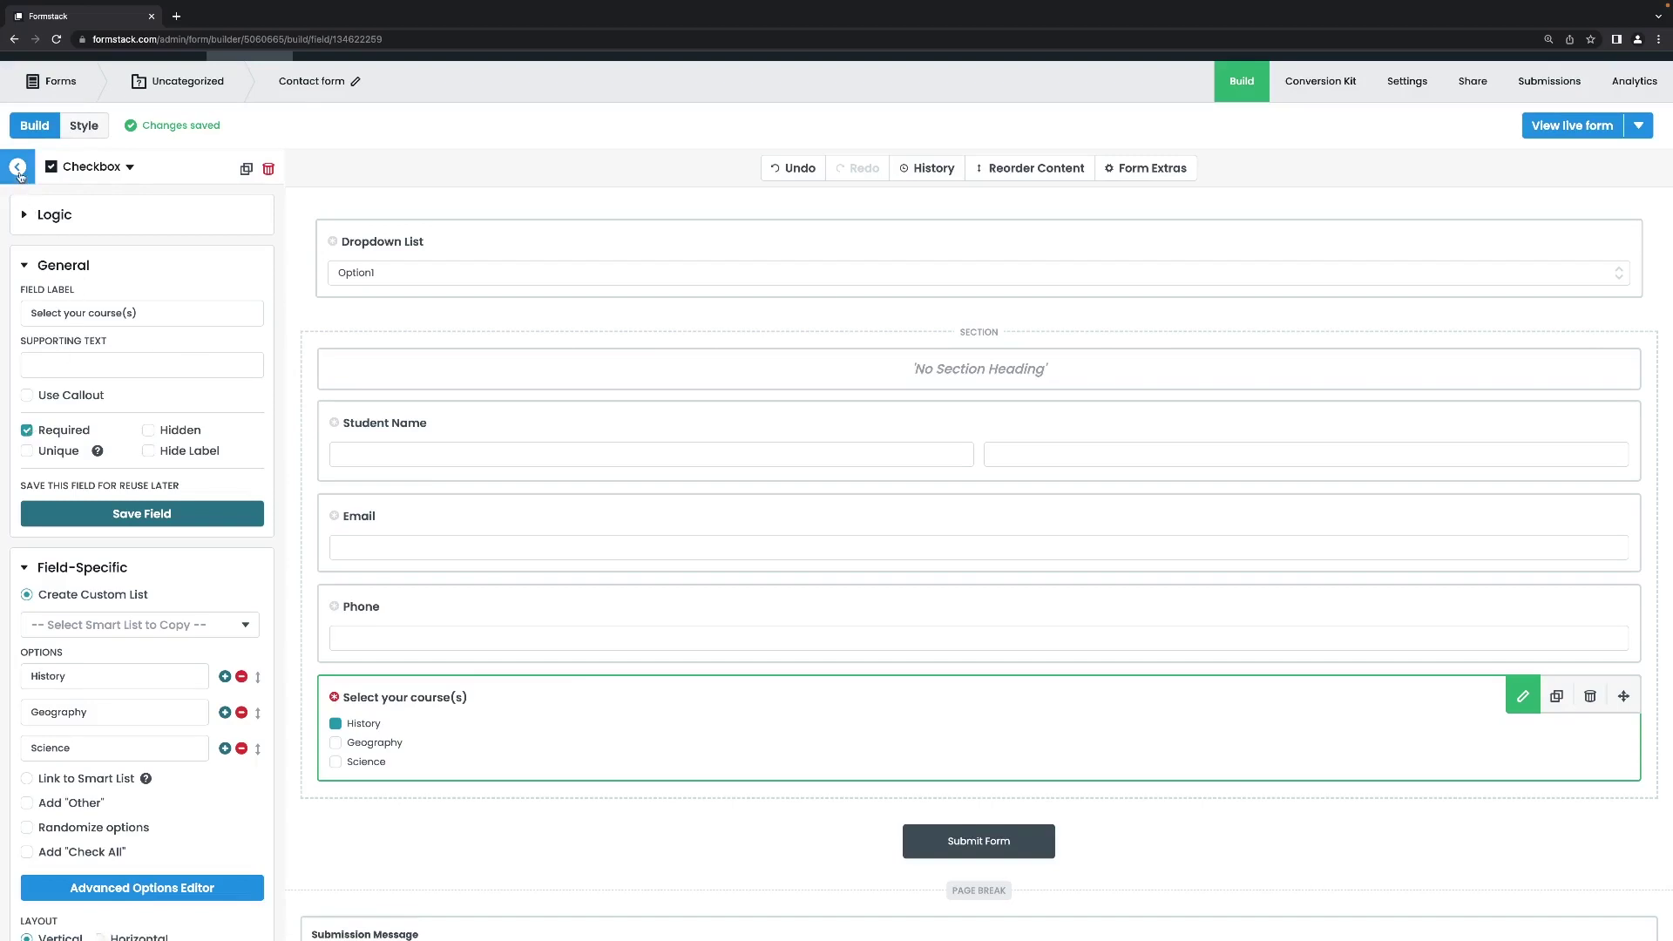
click(17, 167)
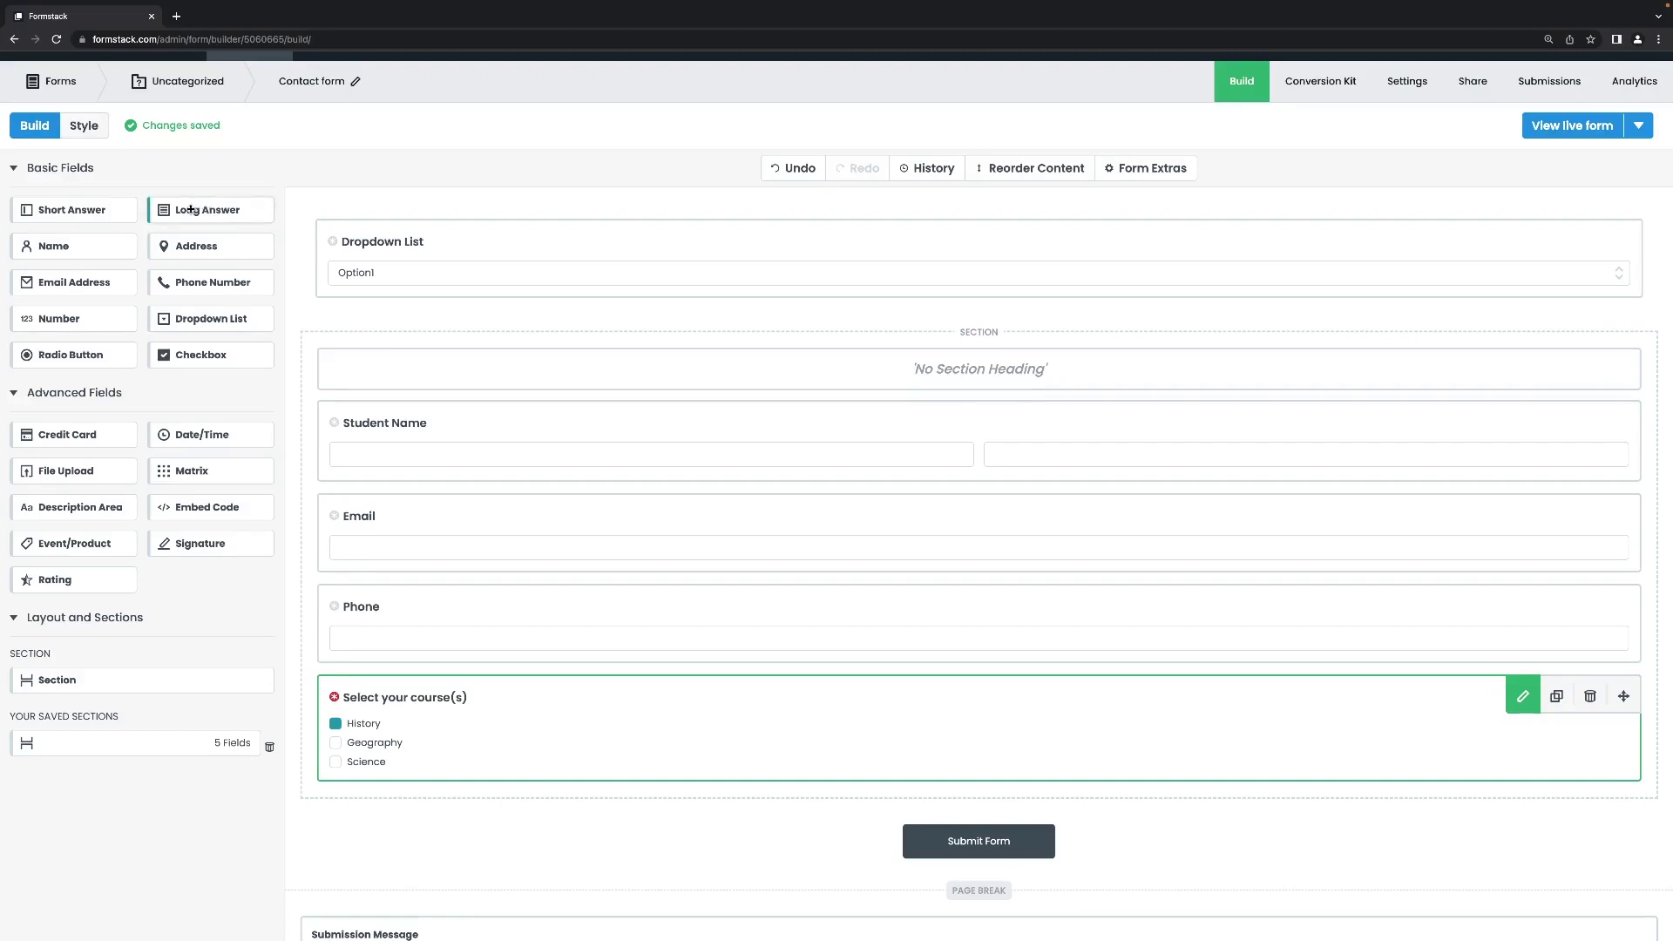
Add a Long Answer field below the course checkboxes labelled 'Tell us more about your selection'.
drag(183, 207, 469, 761)
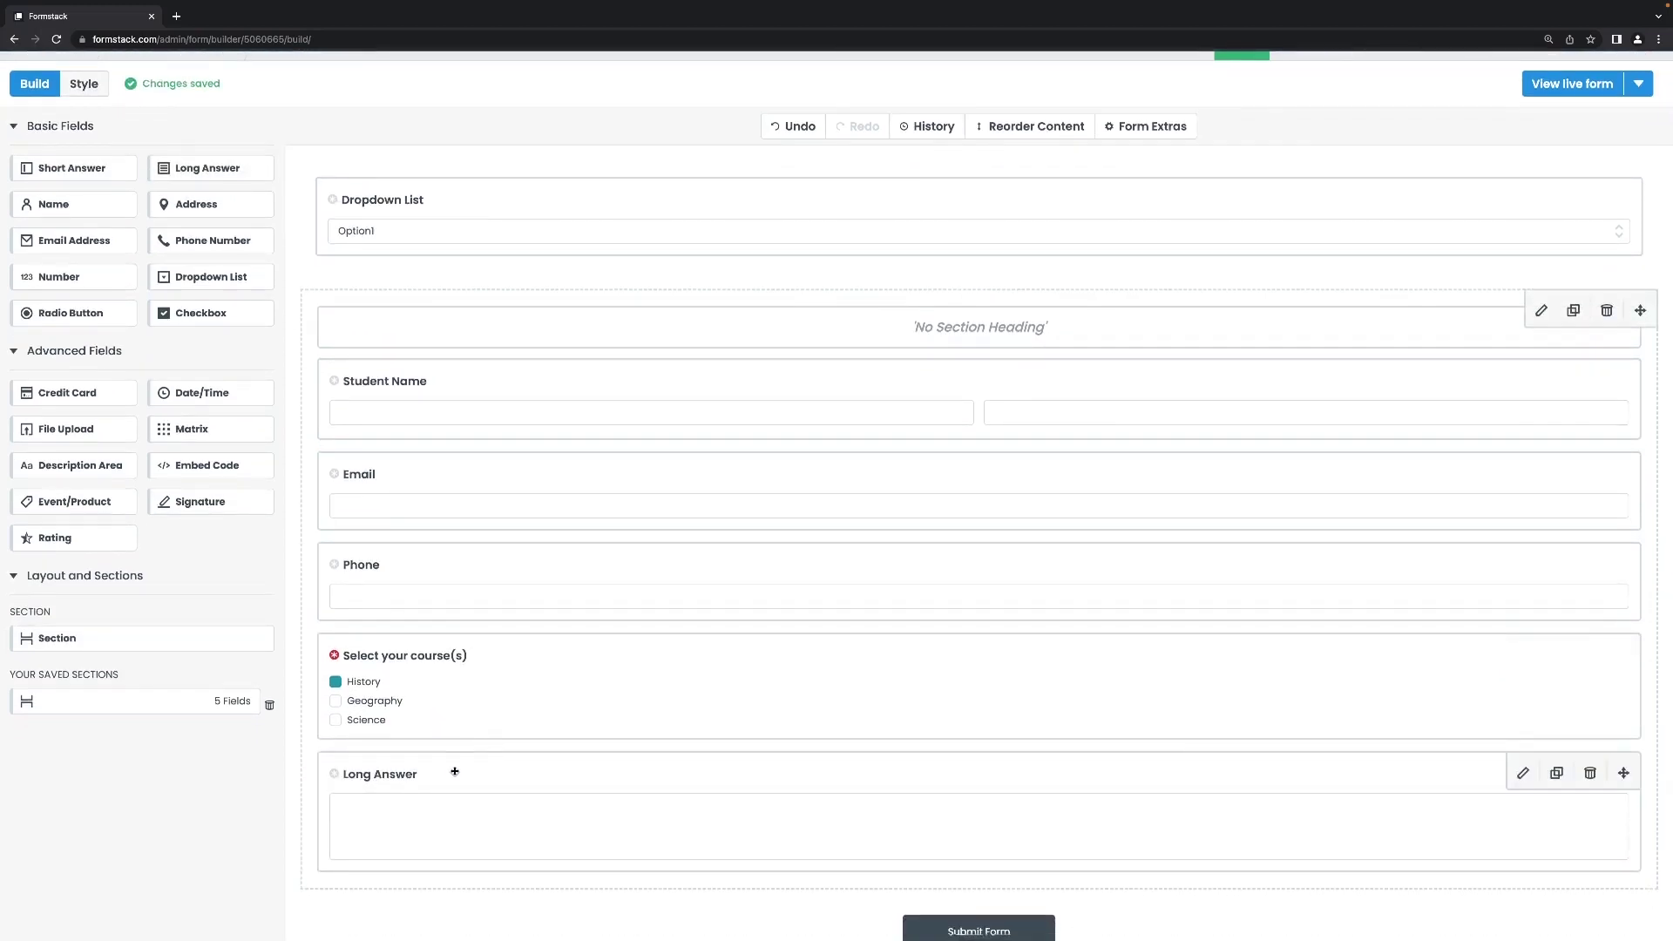
click(452, 775)
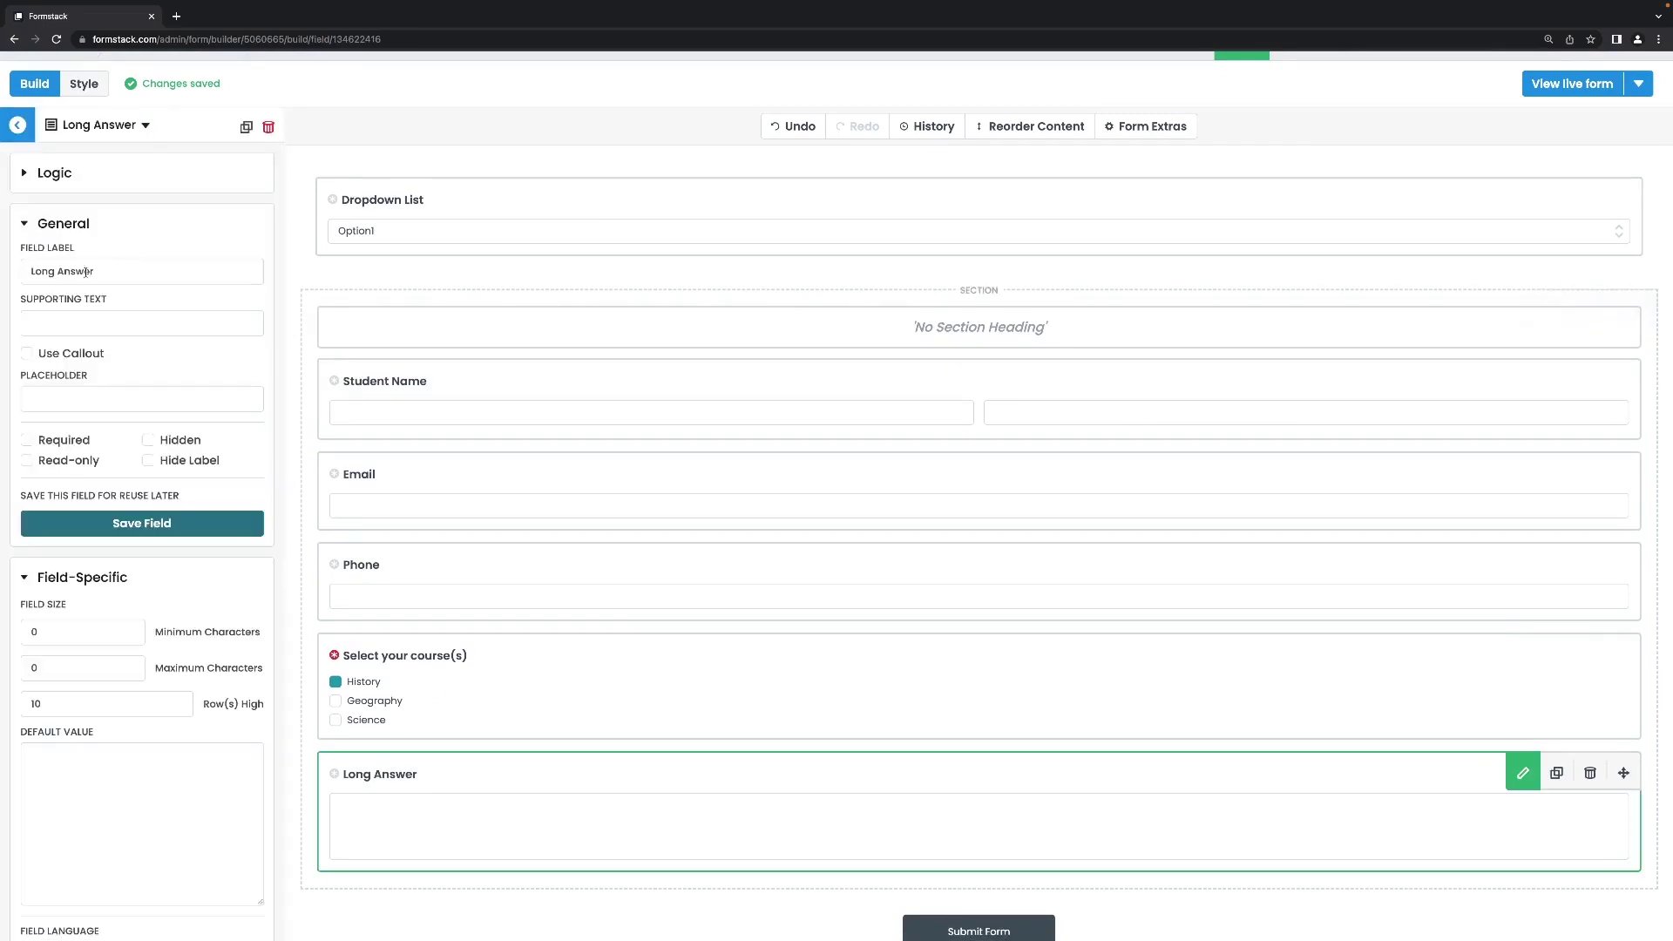
click(93, 271)
key(ctrl+a)
text(Te)
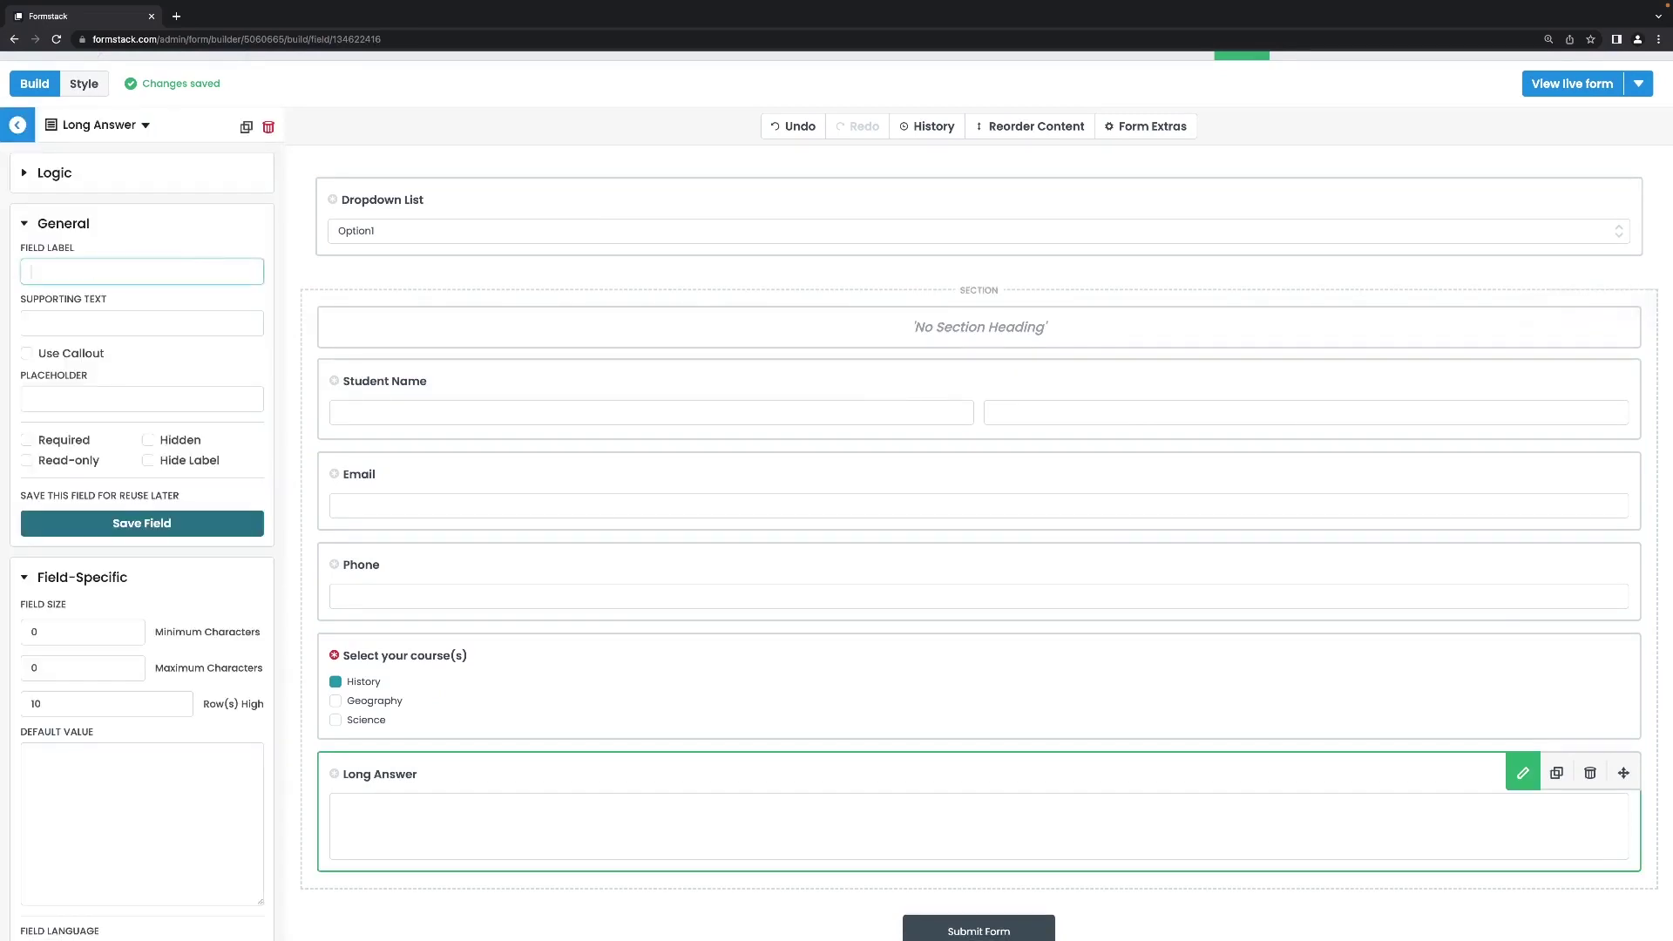
text(ll us more about your selection)
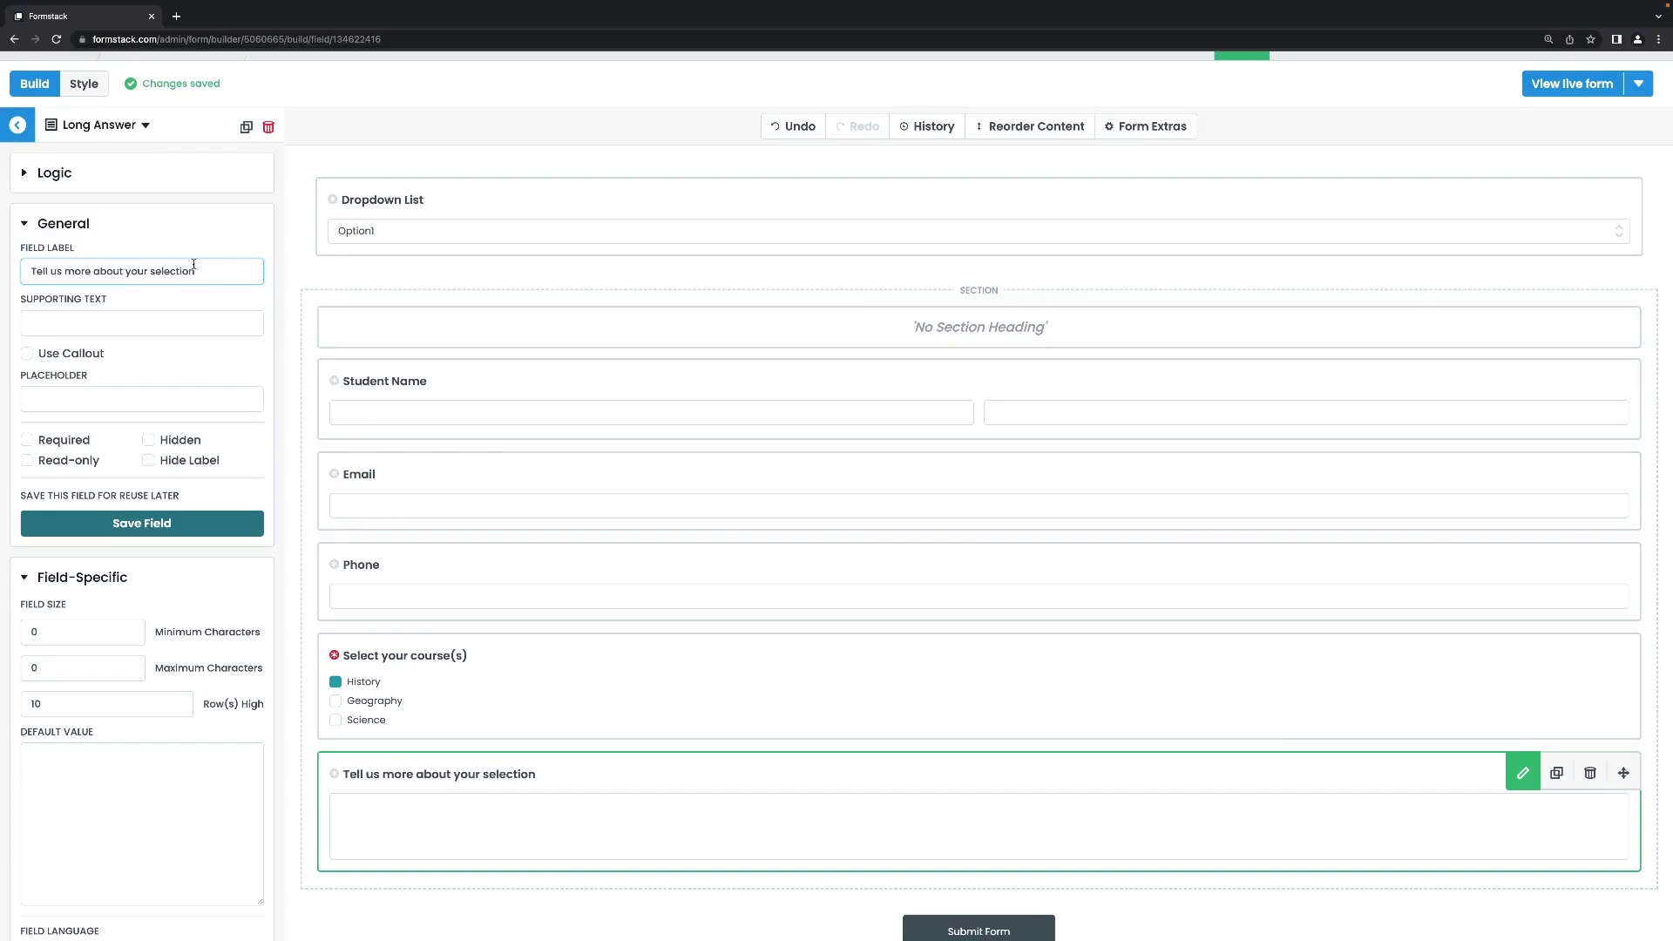
scroll(150, 261, up, 2)
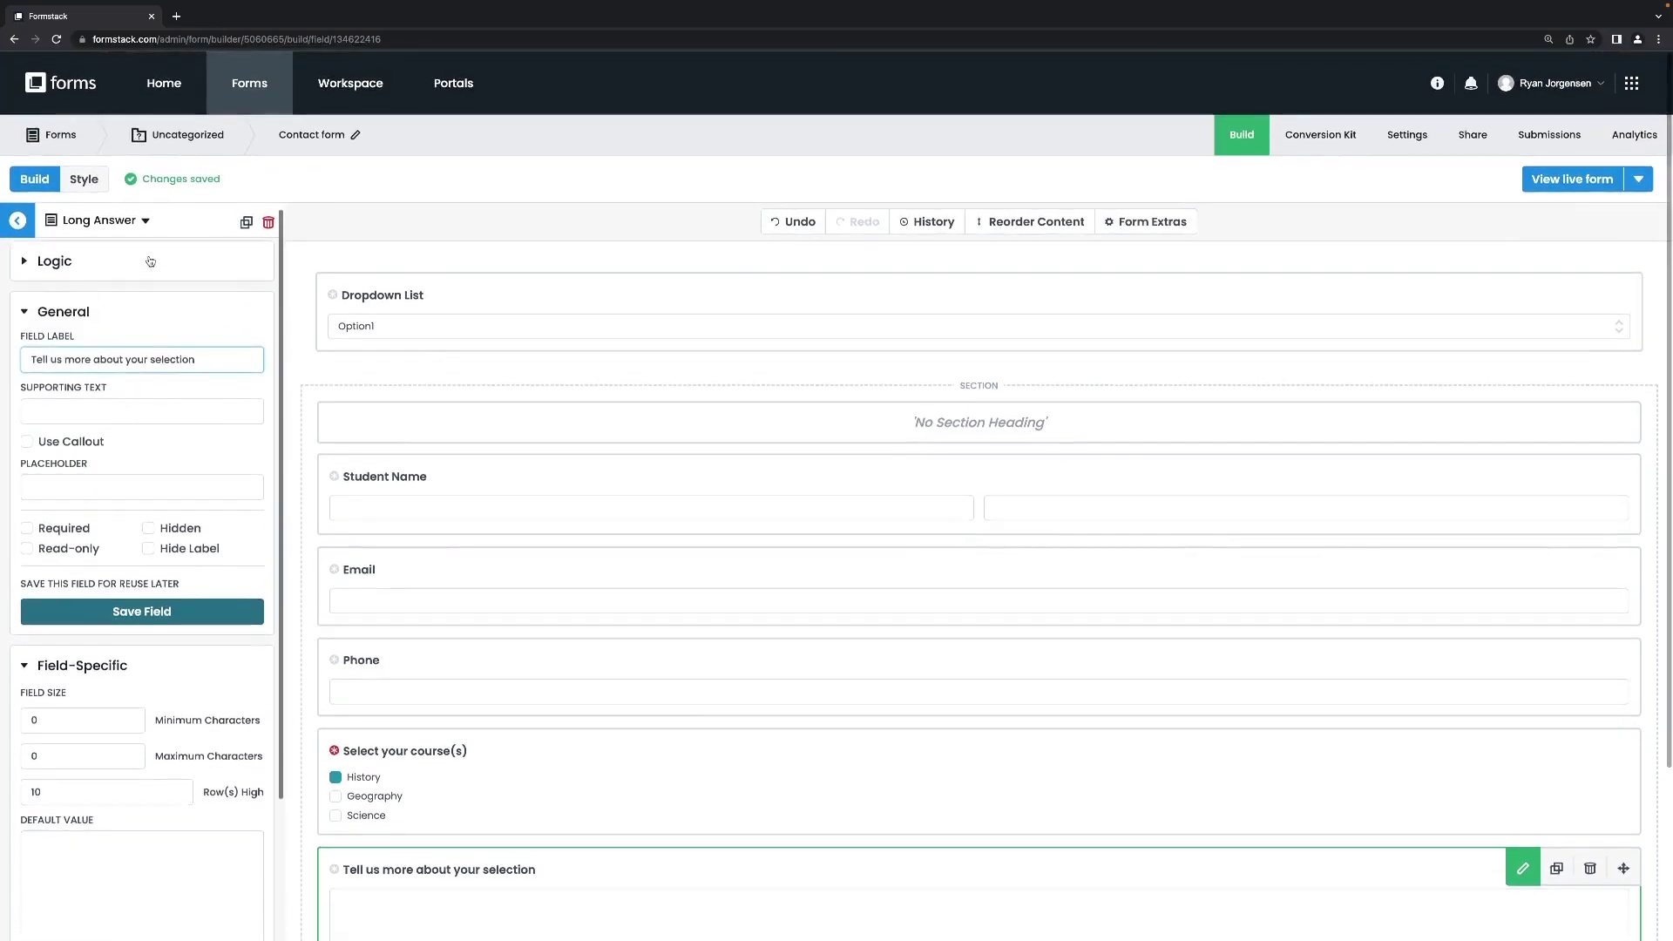
scroll(200, 390, down, 3)
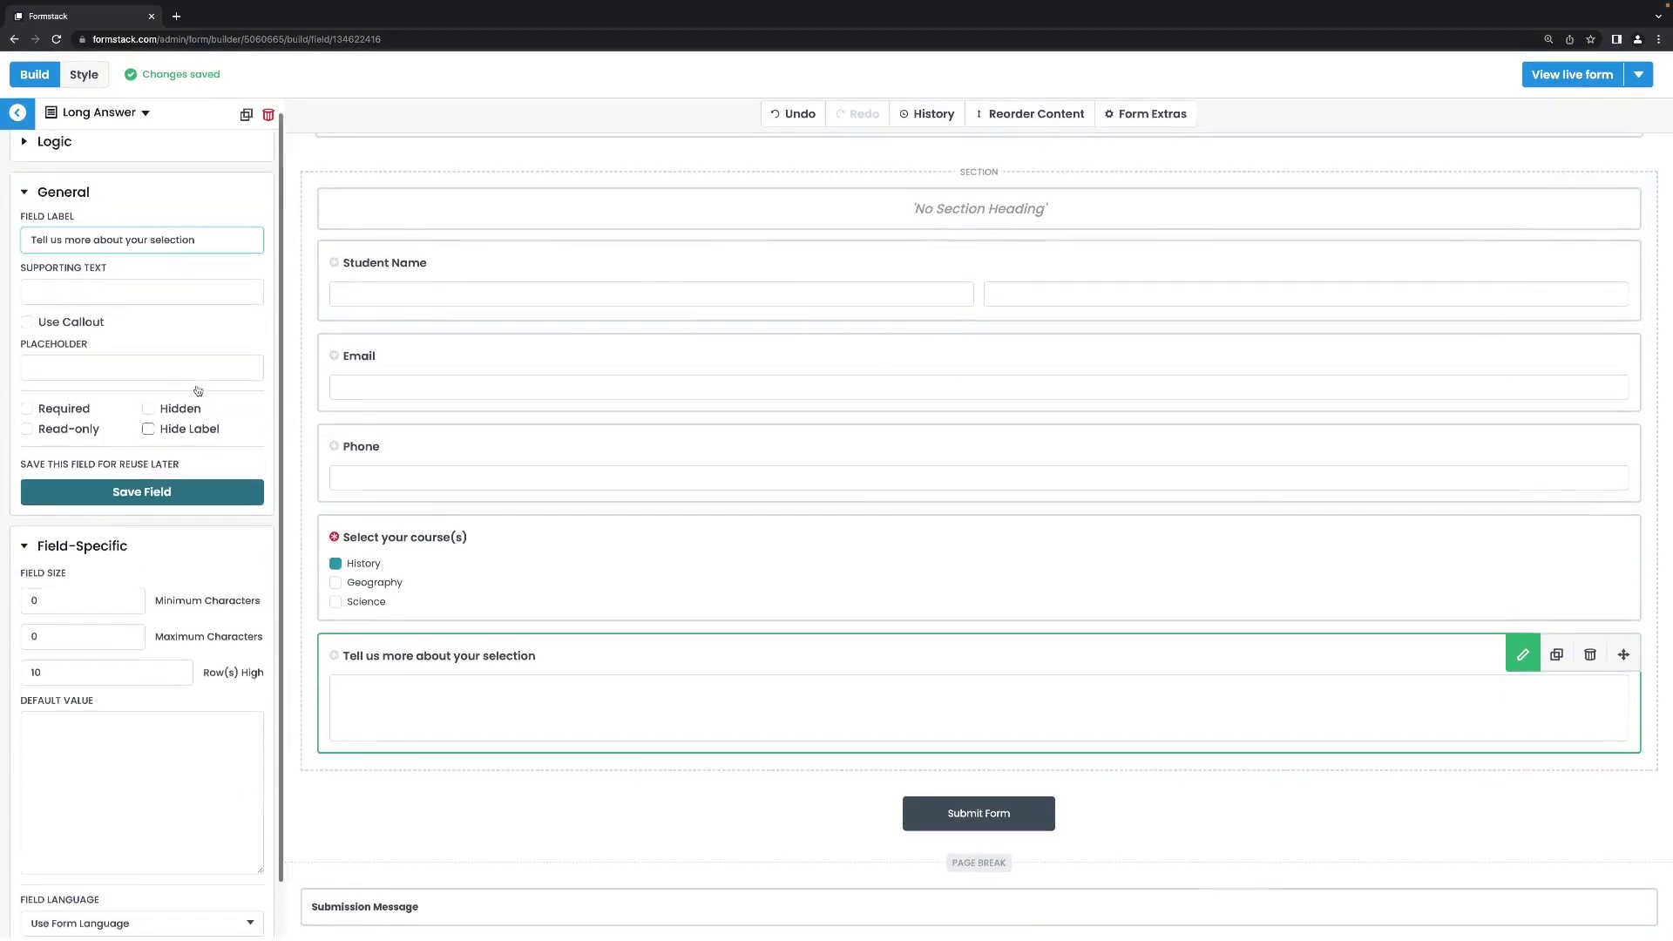
click(25, 162)
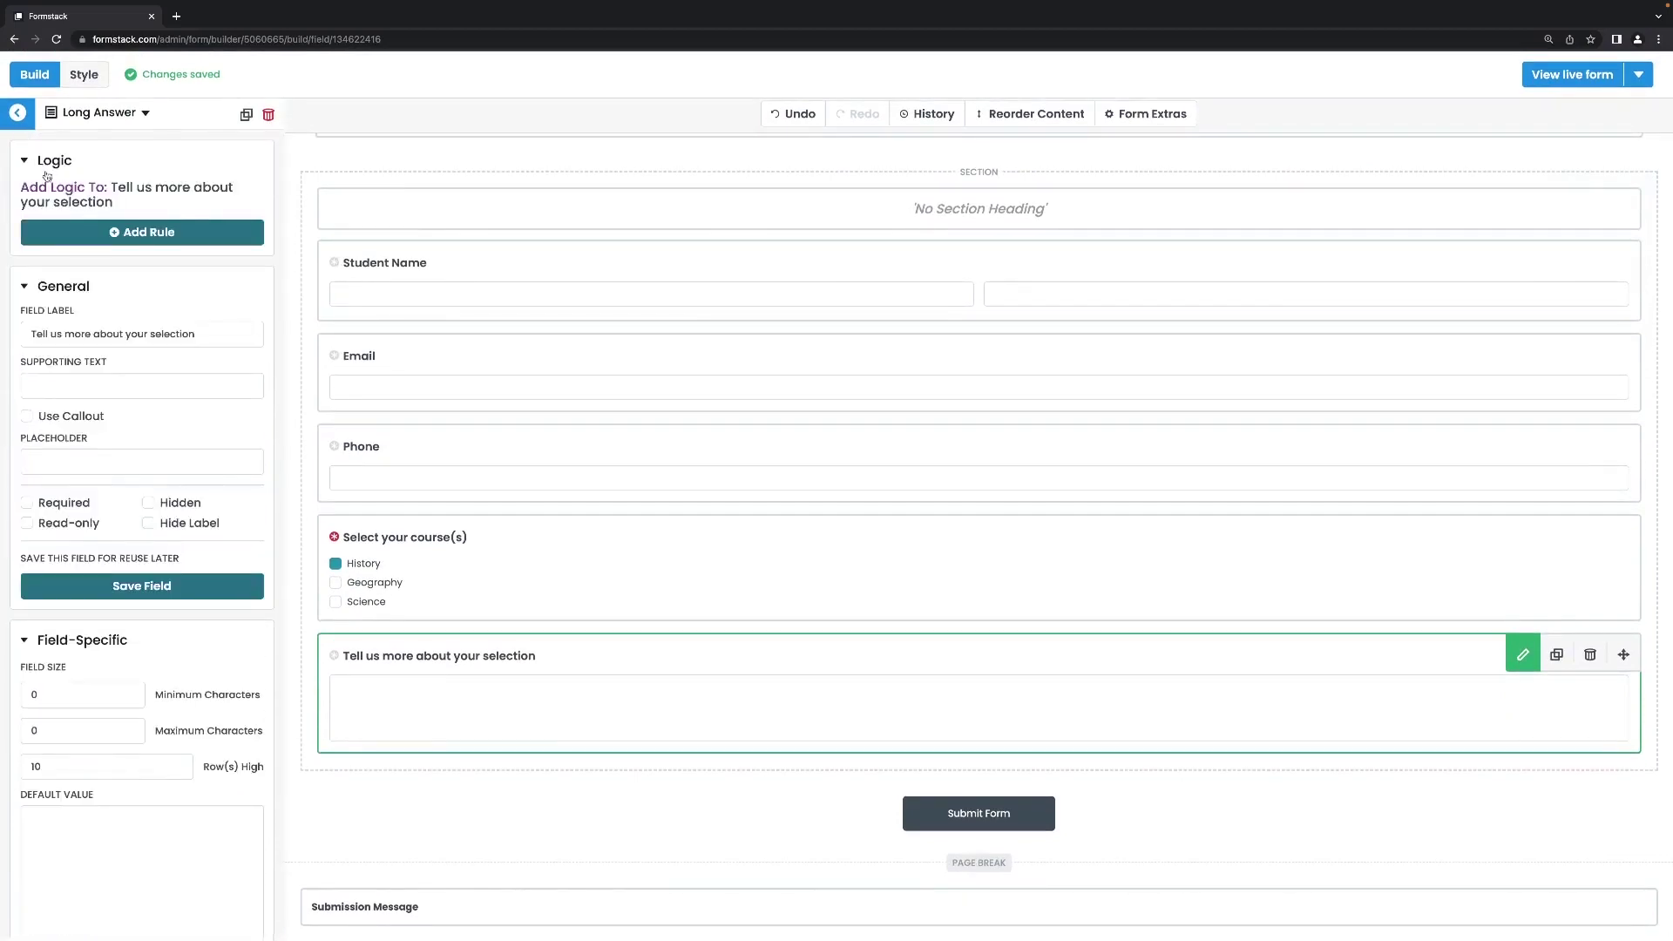
Add a Show rule, matching all, for when 'Select your course(s)' is History.
click(144, 234)
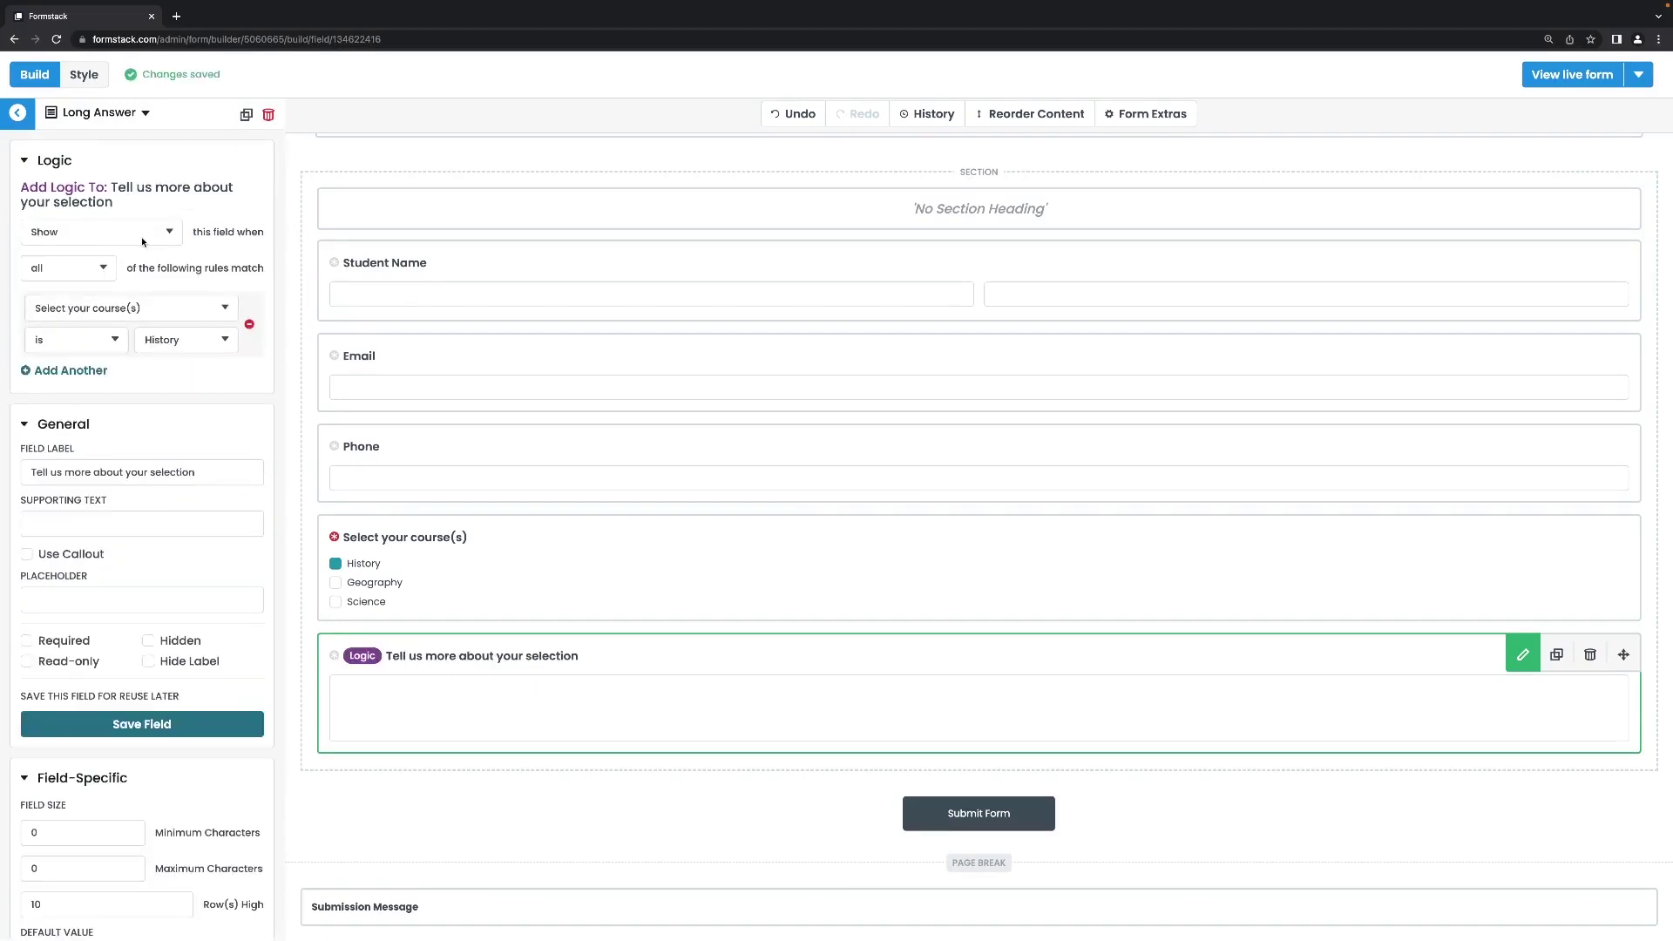
click(152, 233)
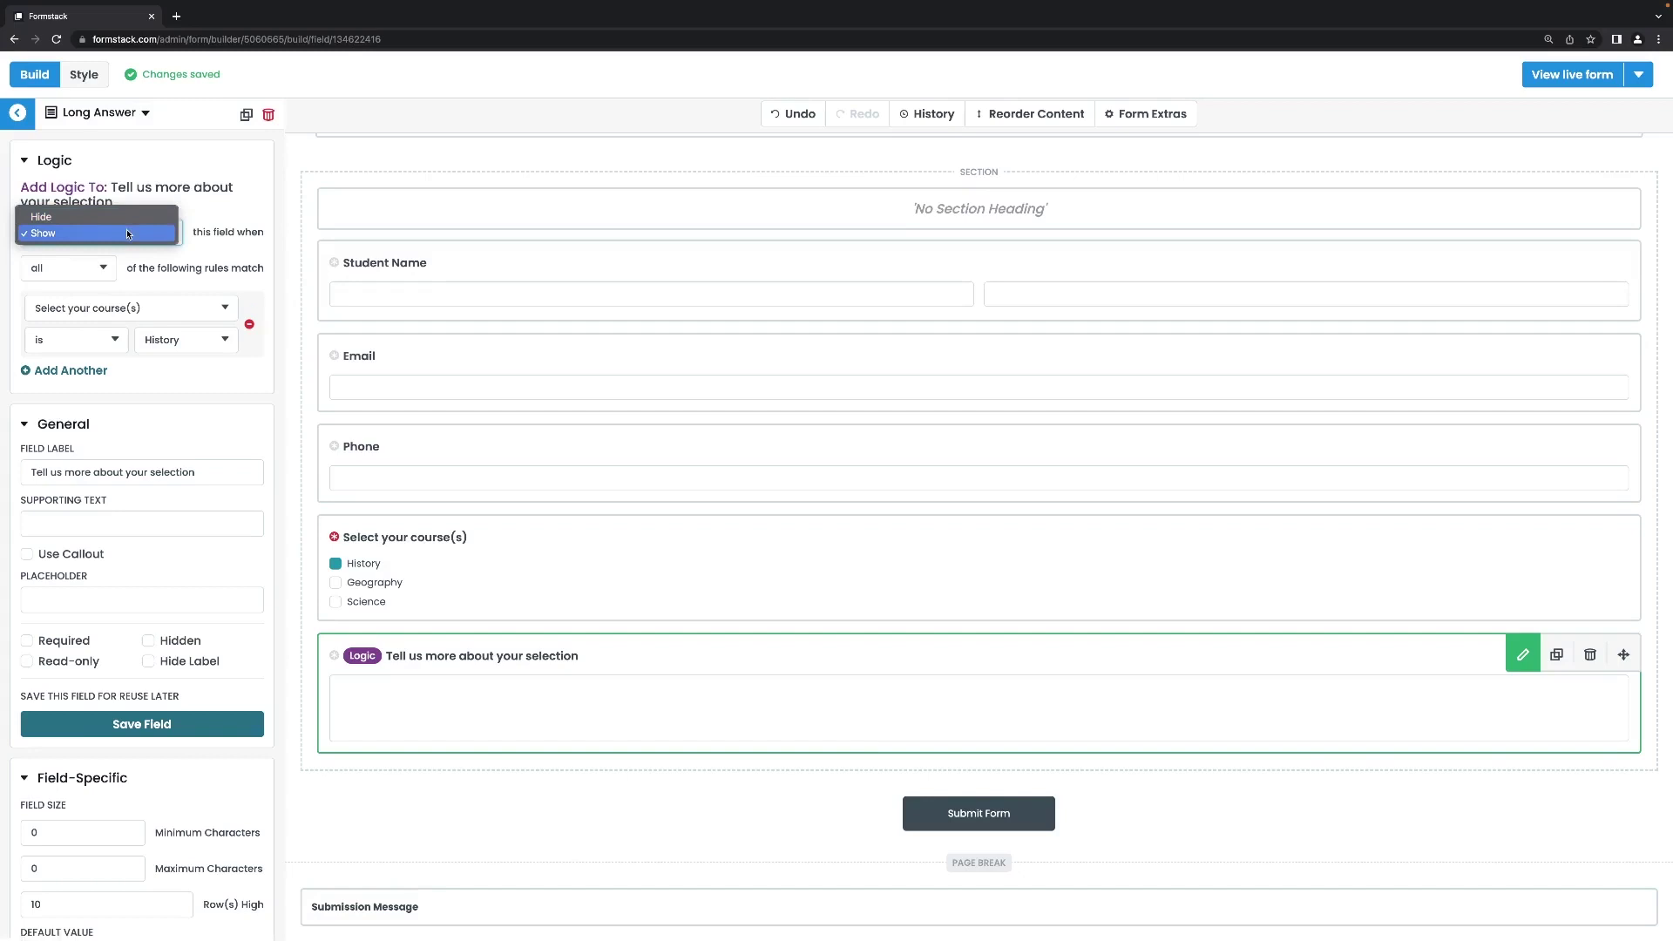
click(130, 234)
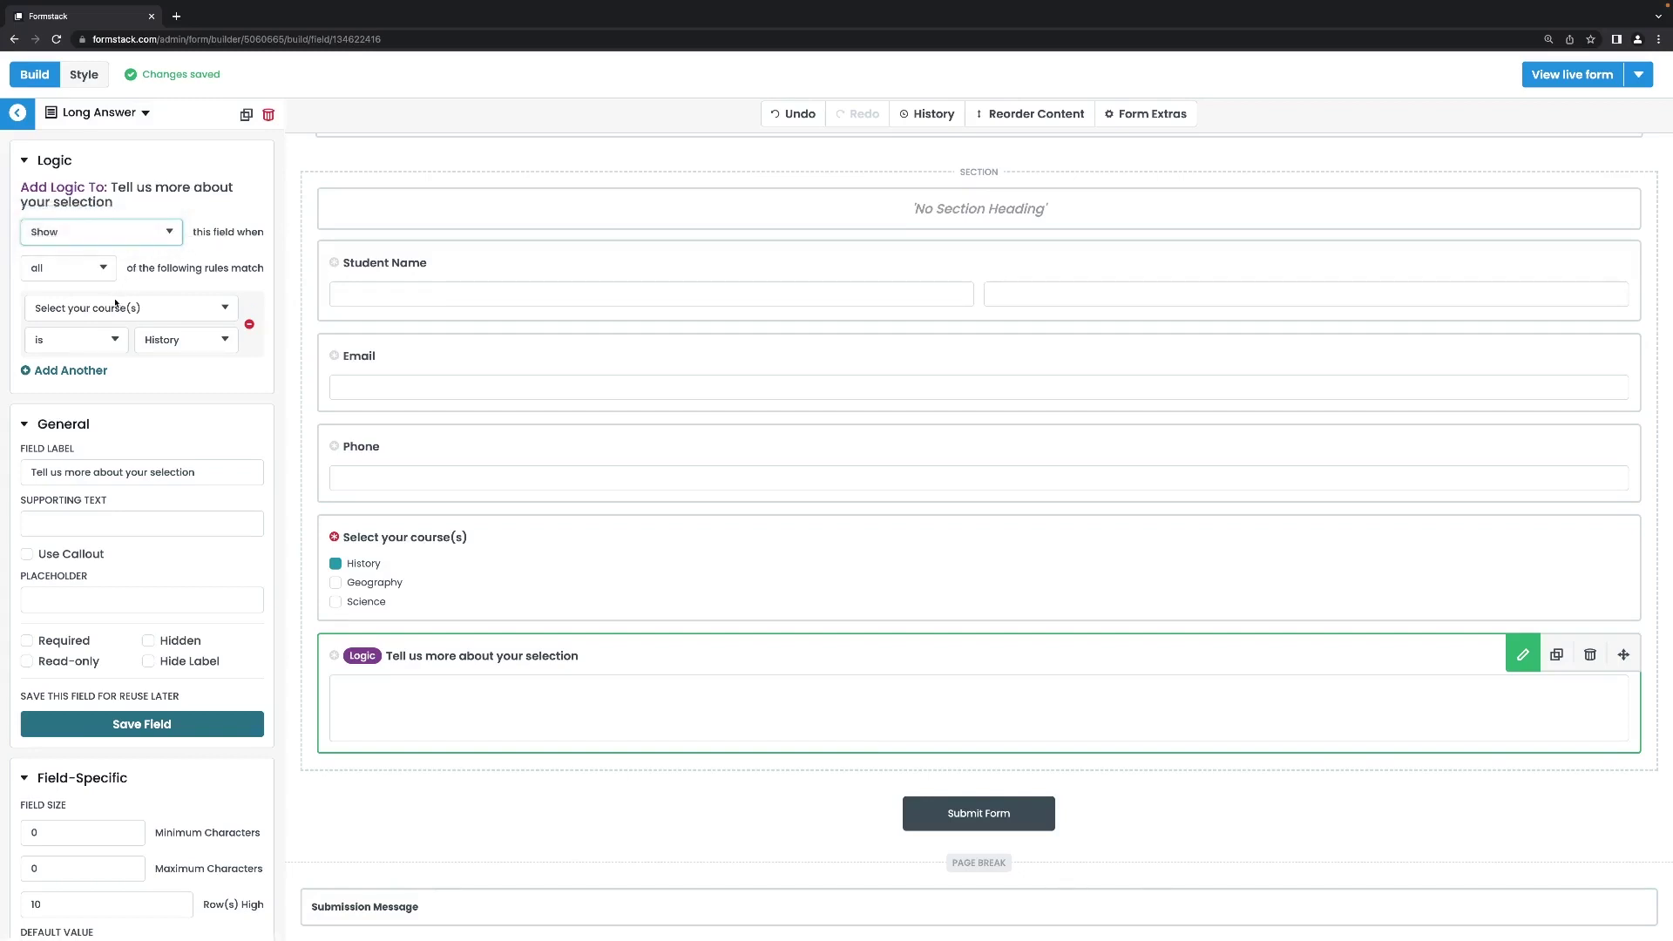
click(157, 342)
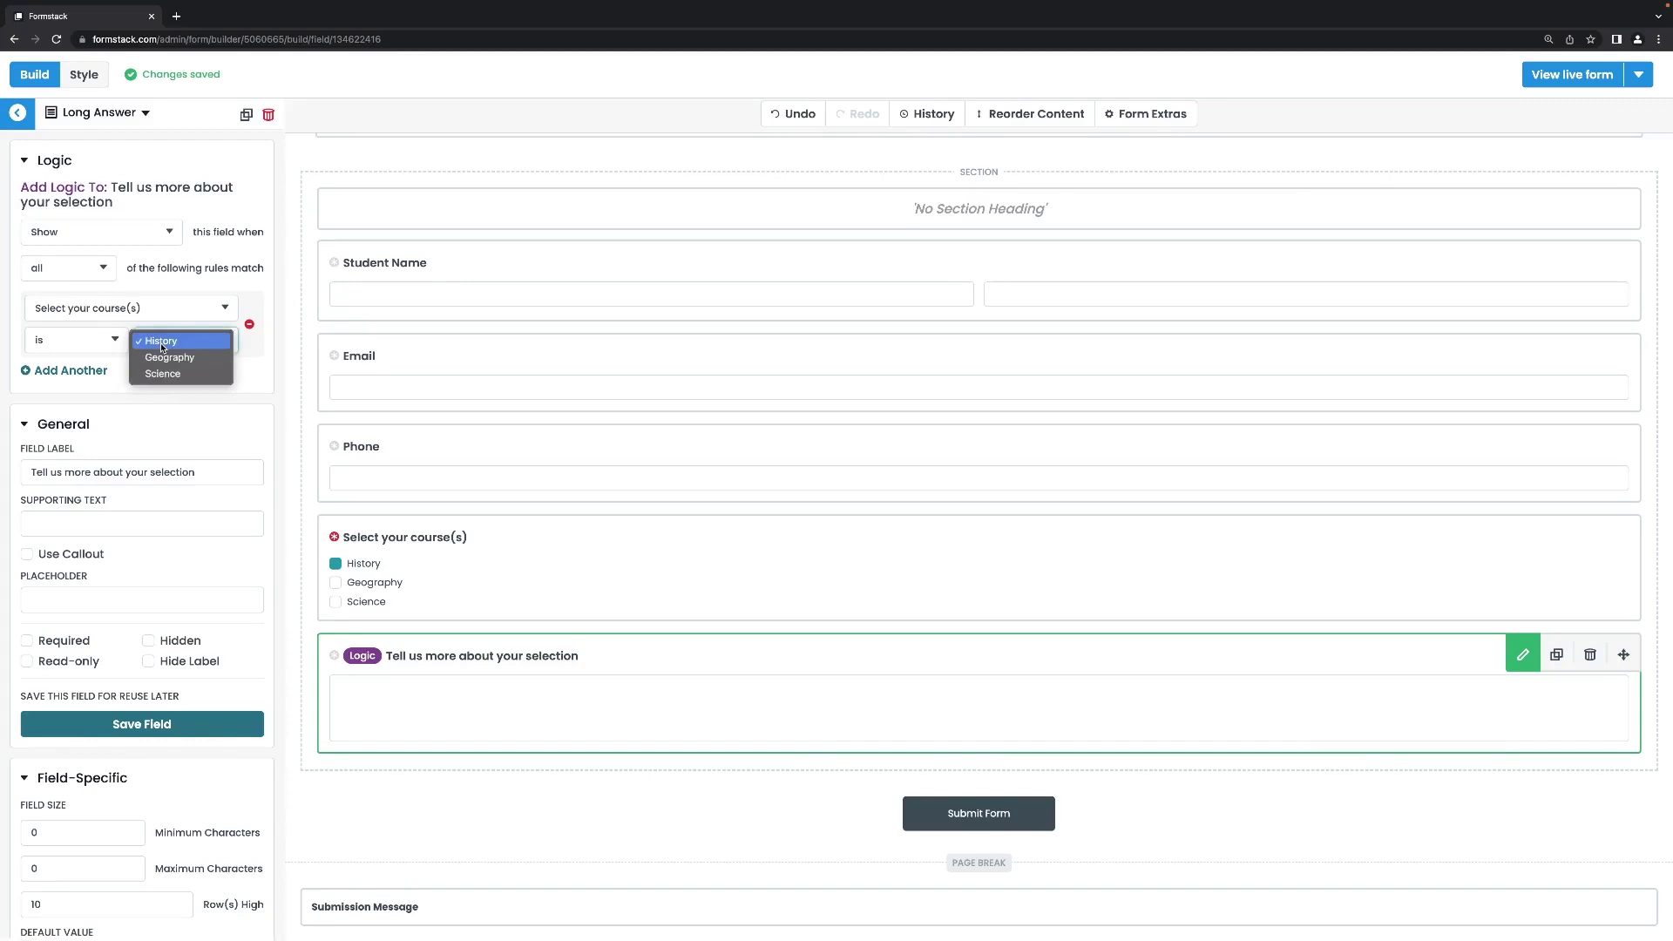
click(110, 269)
click(105, 269)
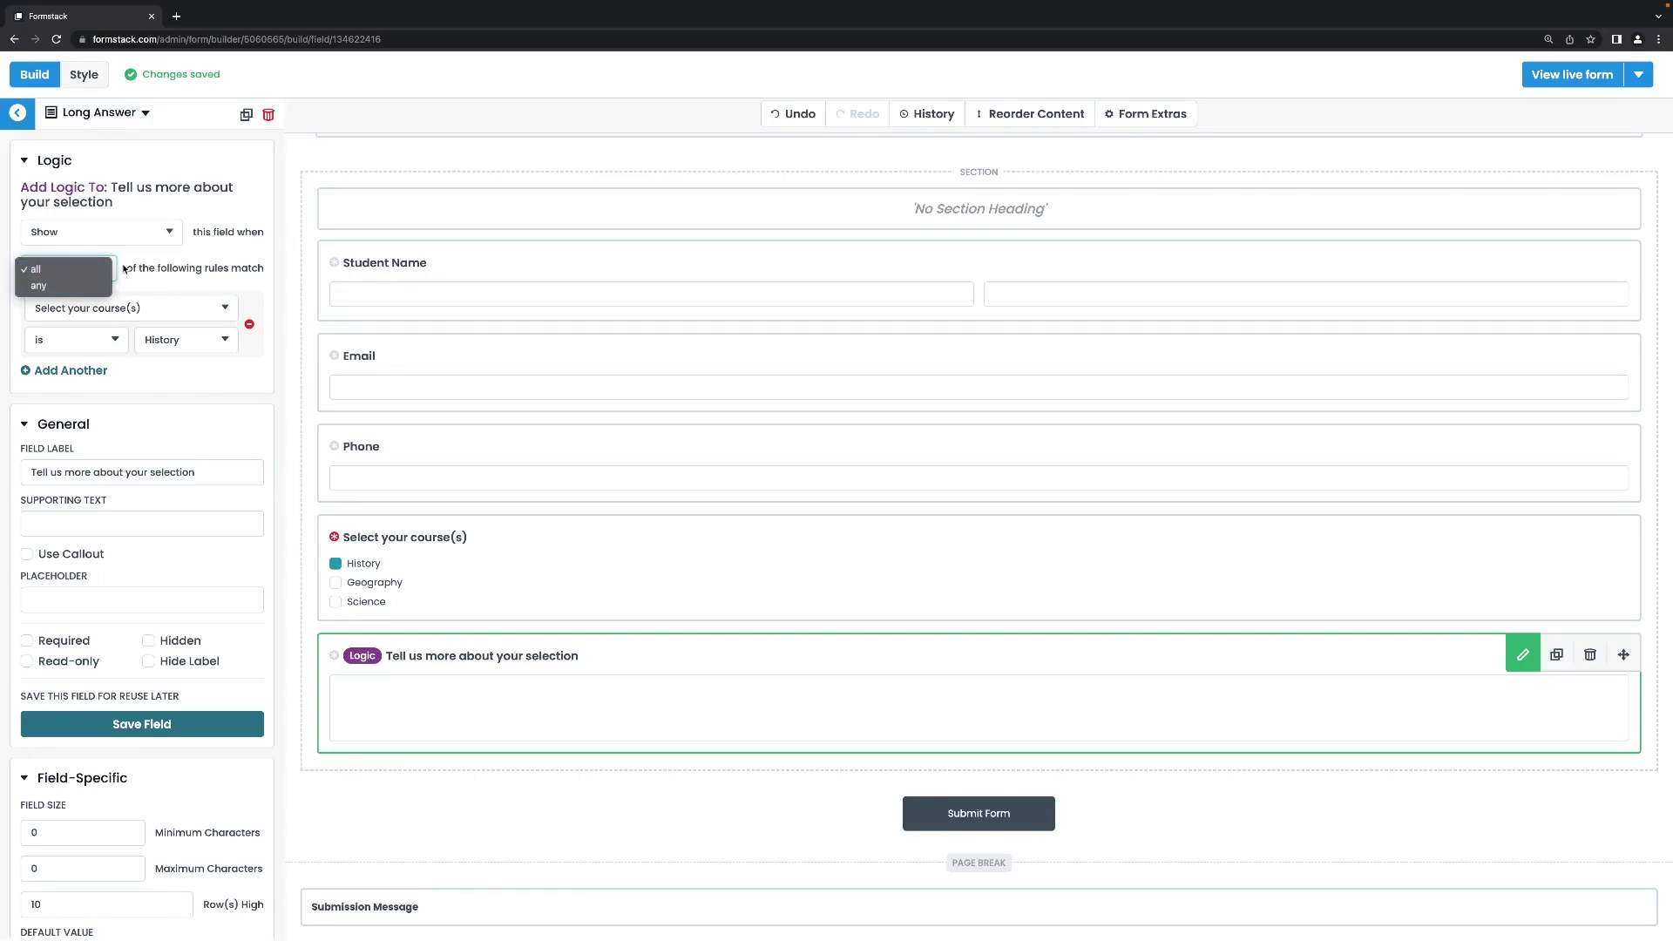
click(124, 269)
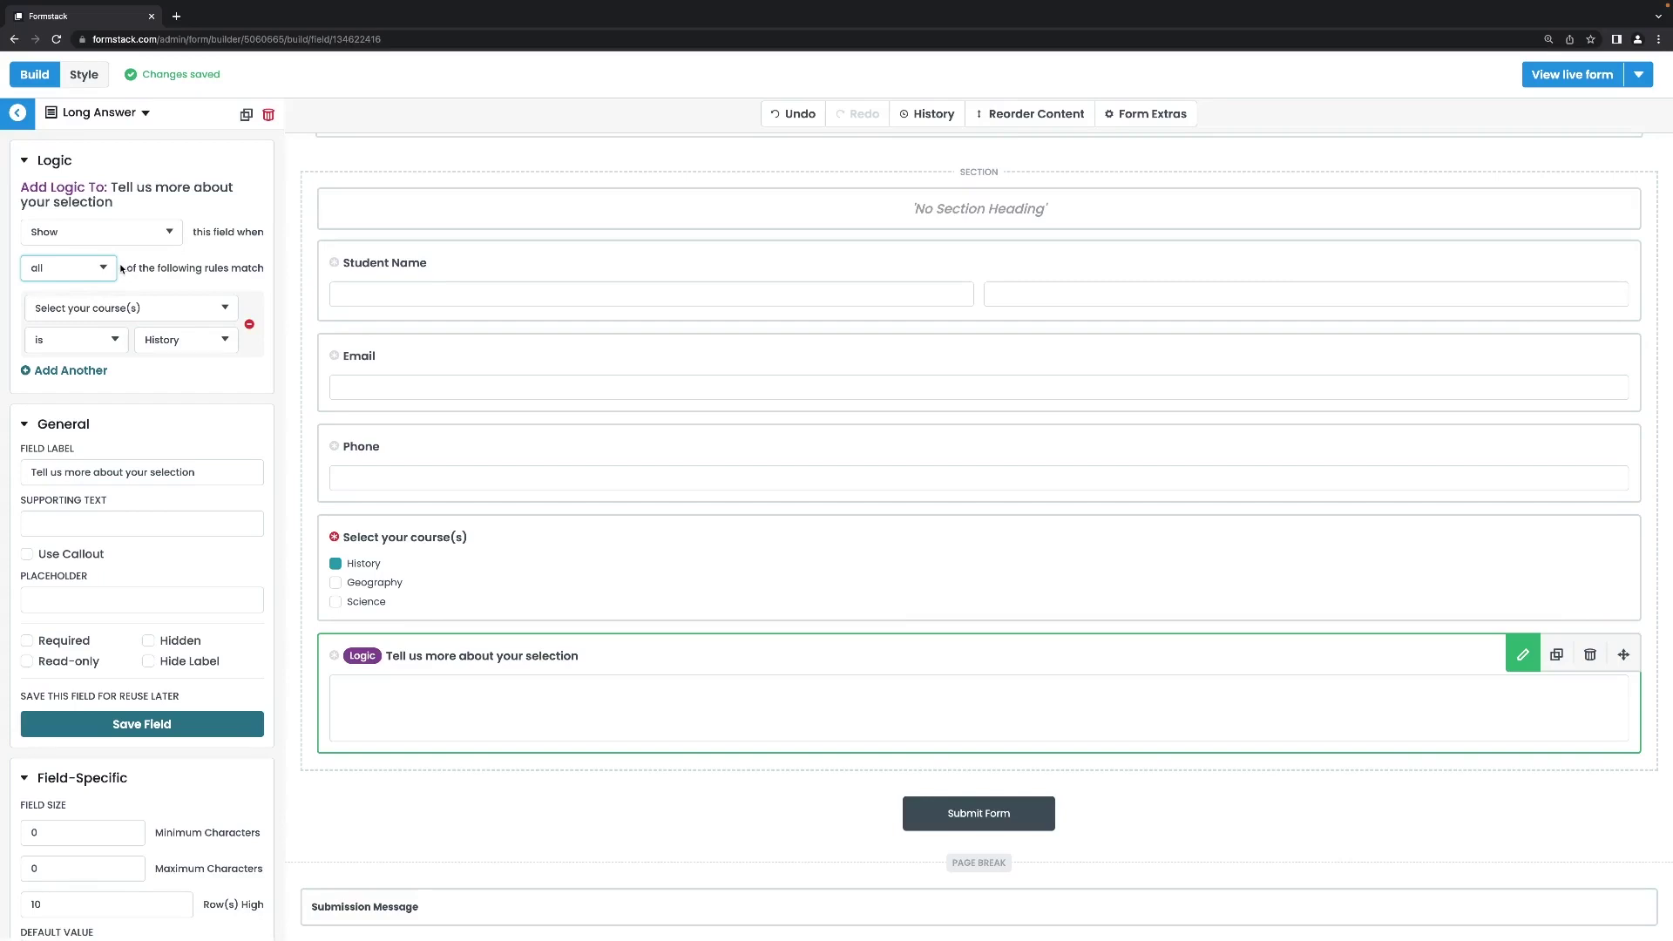
click(105, 270)
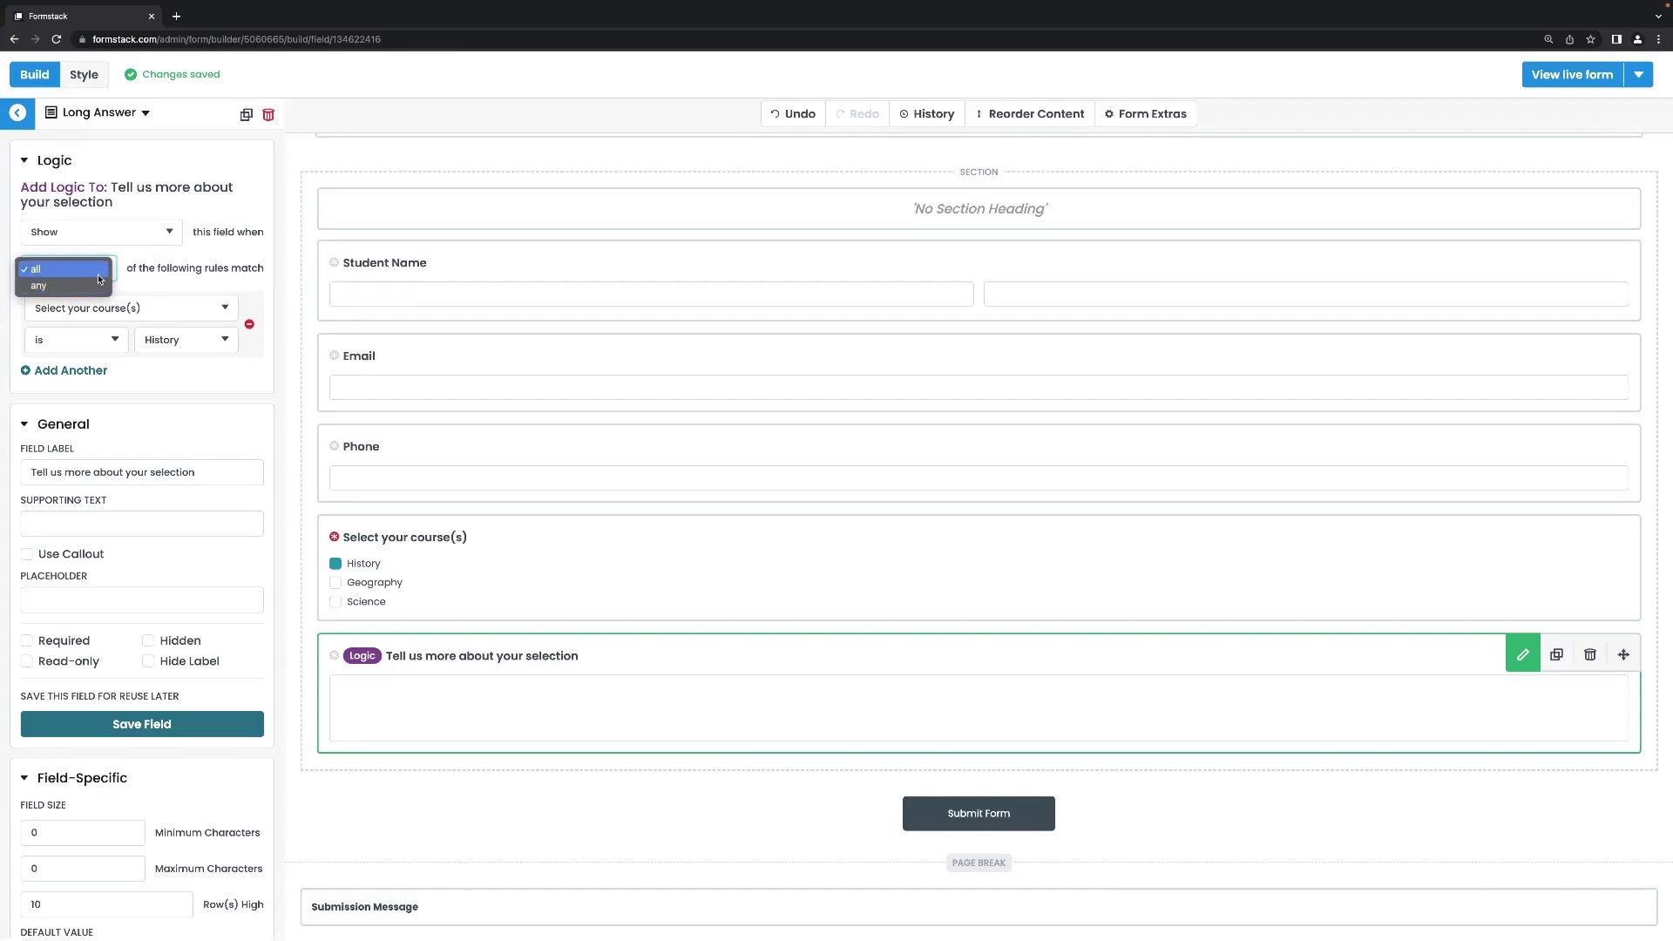
click(134, 274)
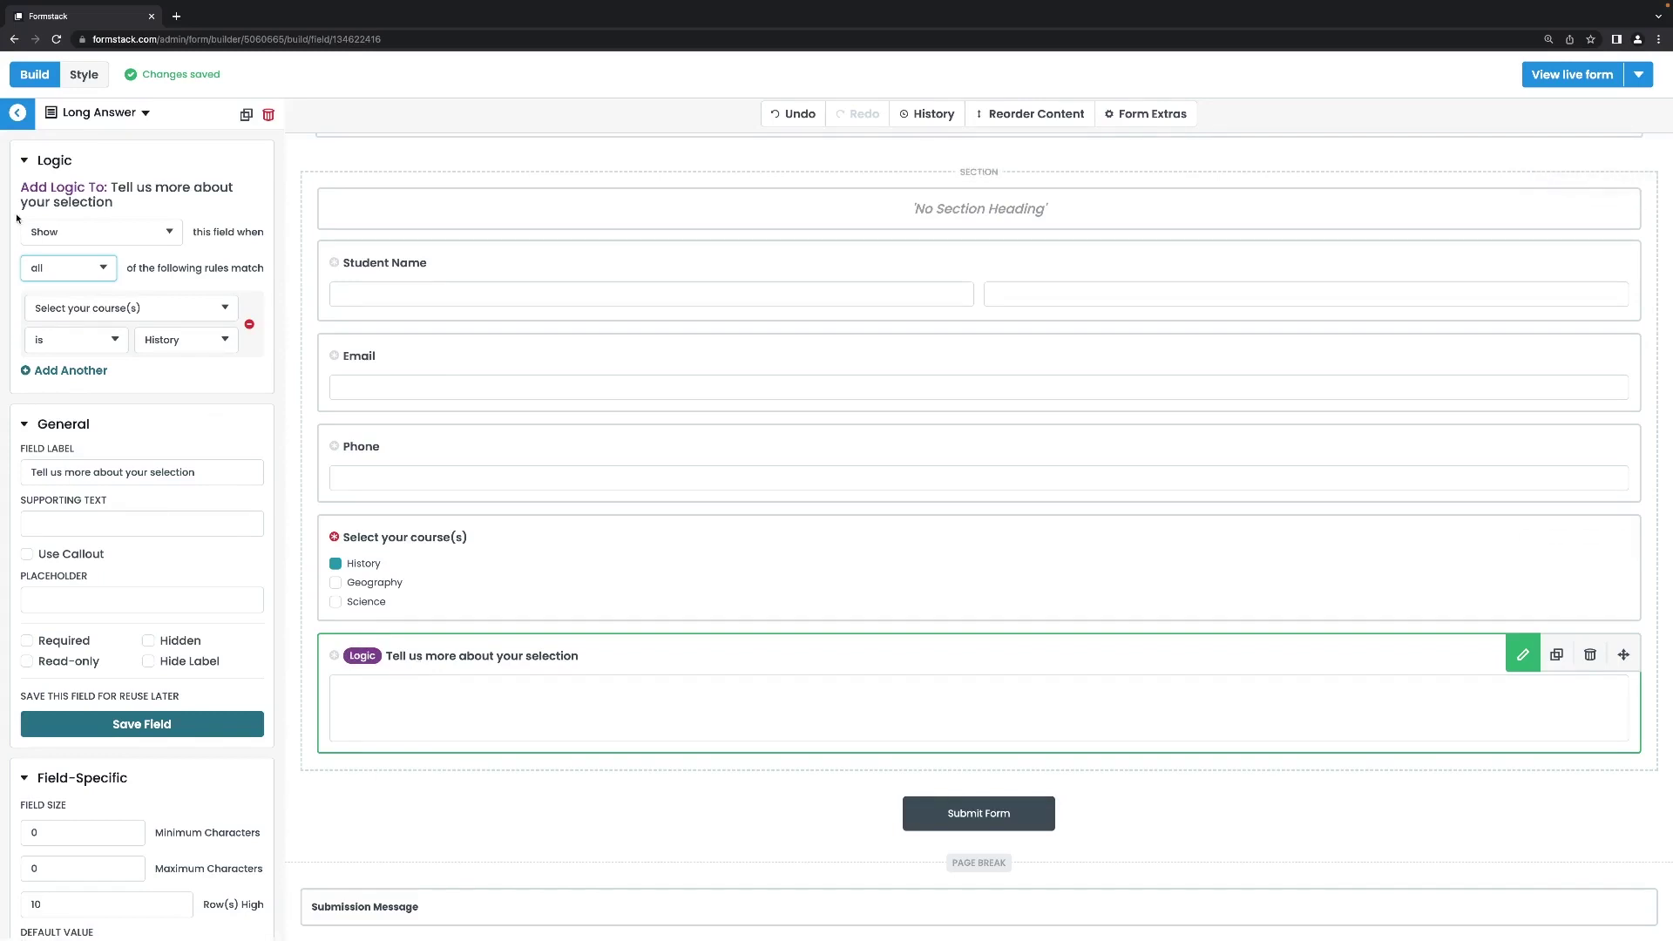
click(17, 113)
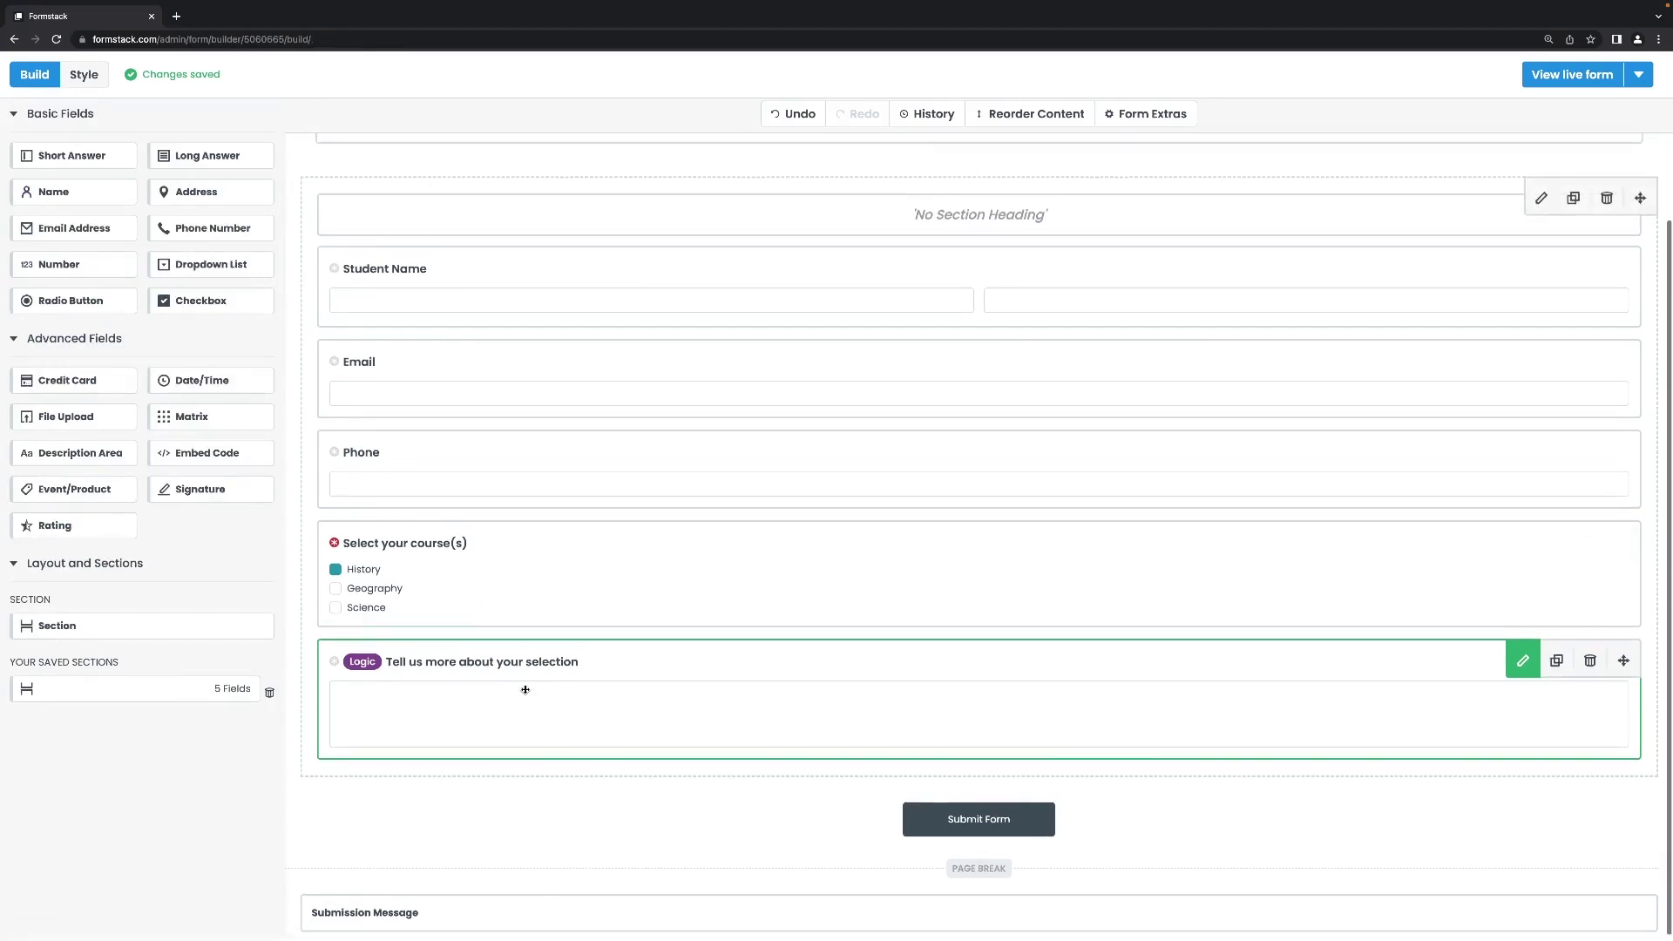
Relabel the top Dropdown List field 'Language Preference'.
scroll(525, 689, up, 3)
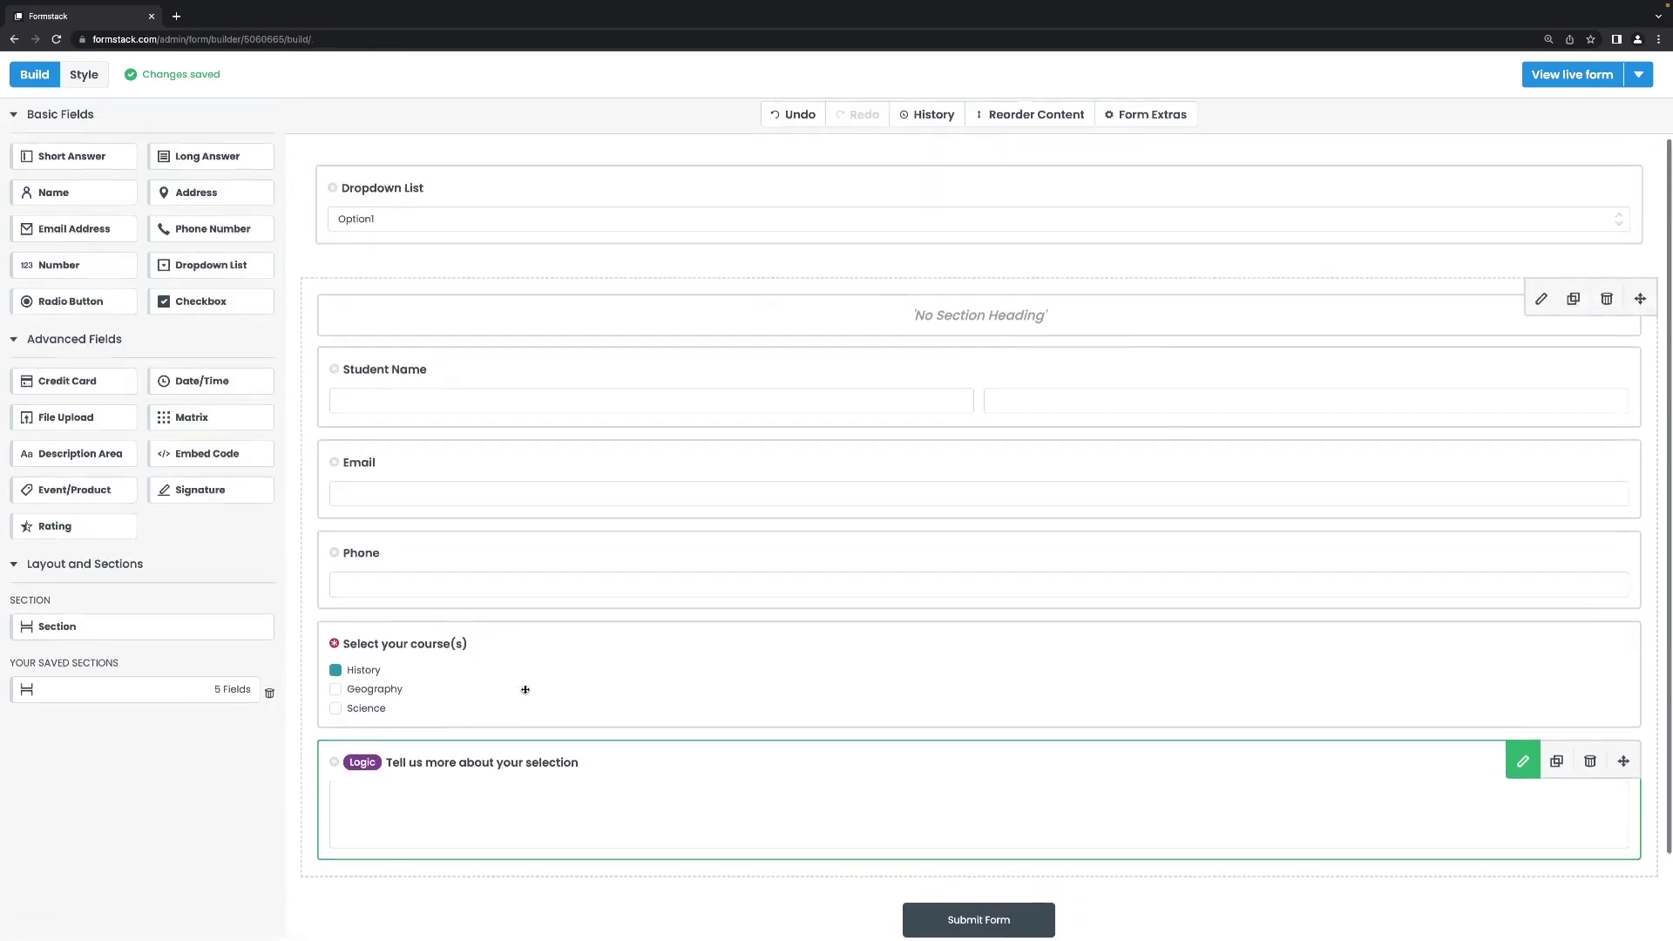
click(508, 190)
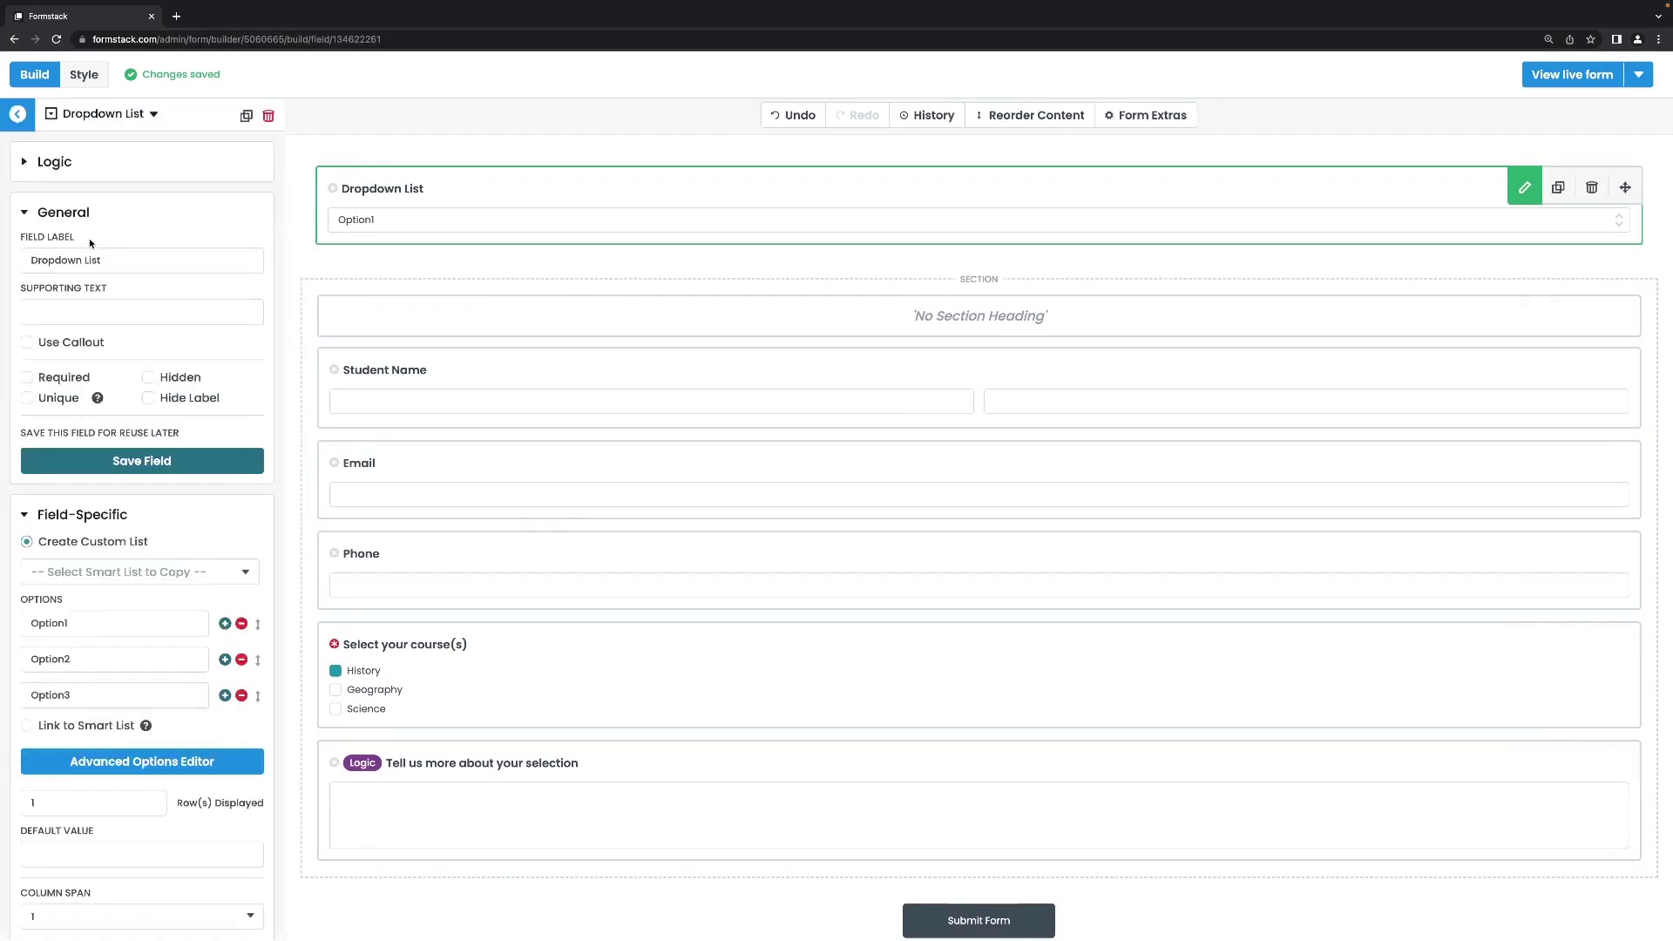
click(119, 258)
key(ctrl+a)
key(BackSpace)
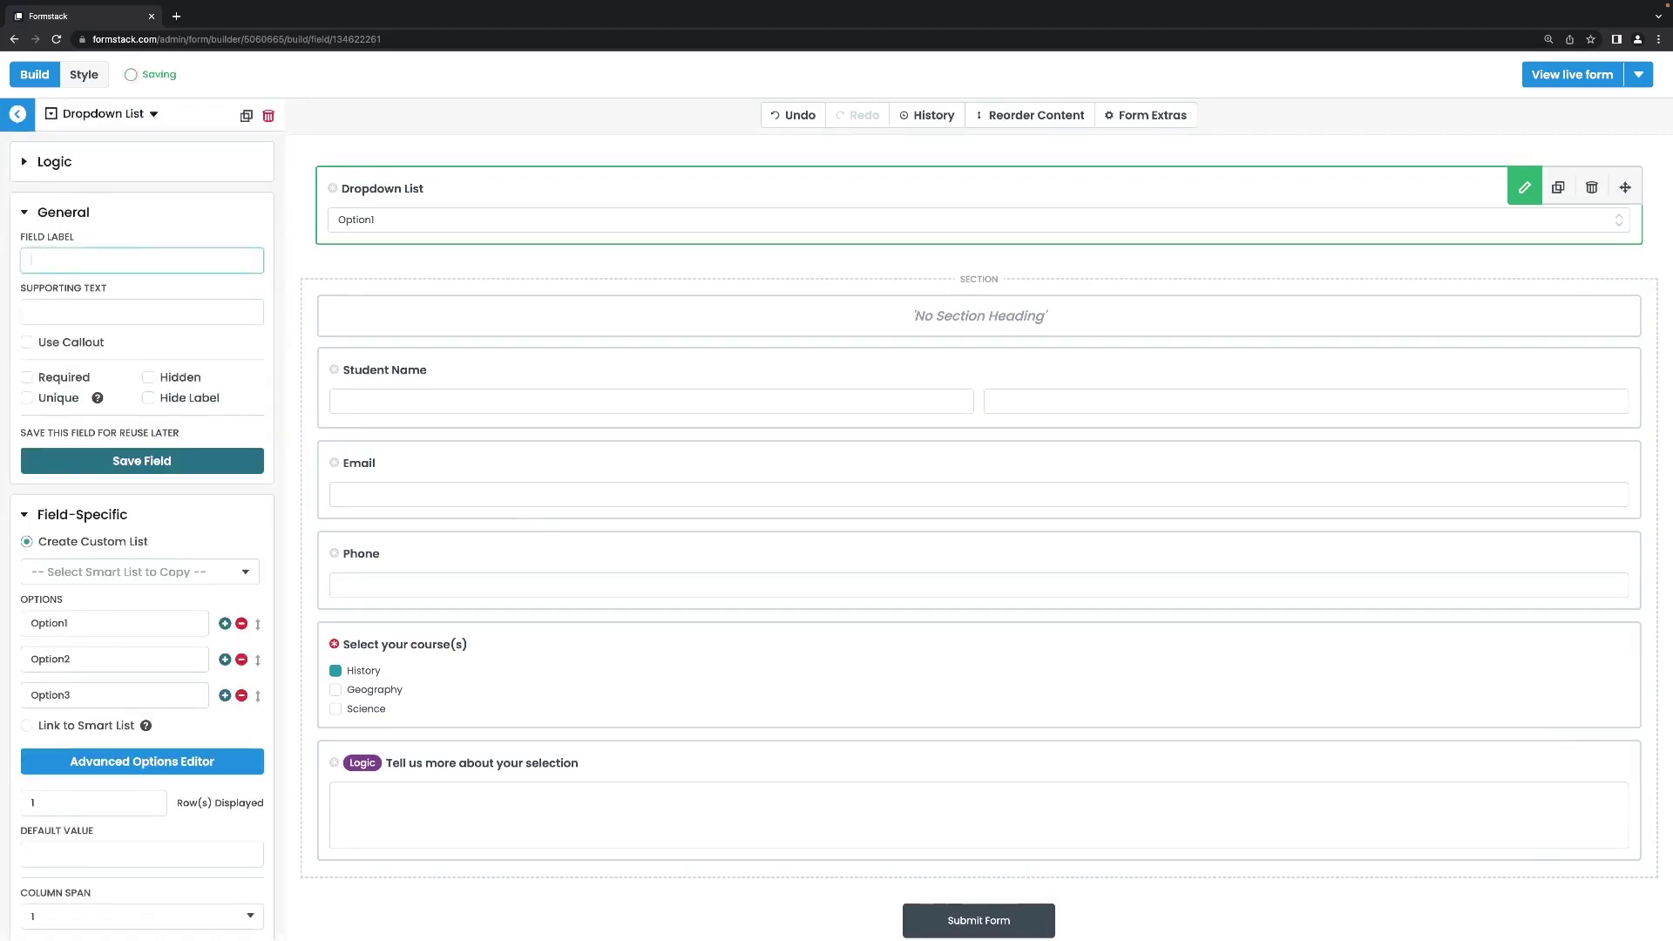
text(Language Preference)
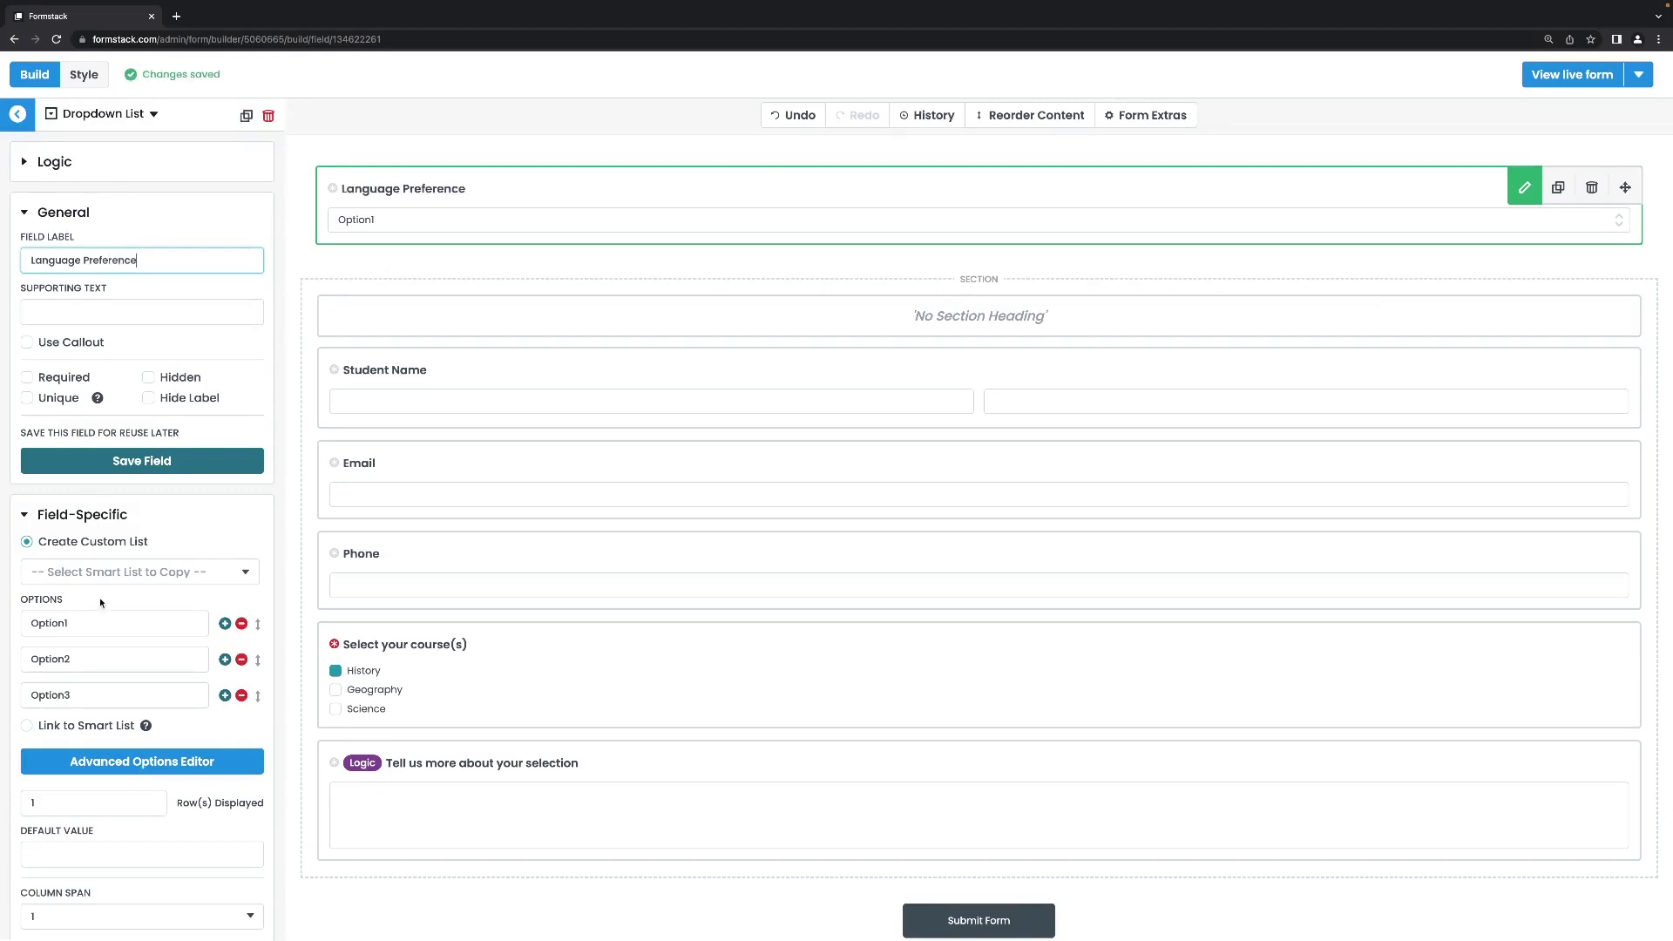
Replace the dropdown's three options with English, Spanish and French.
double_click(95, 621)
key(BackSpace)
text(glish)
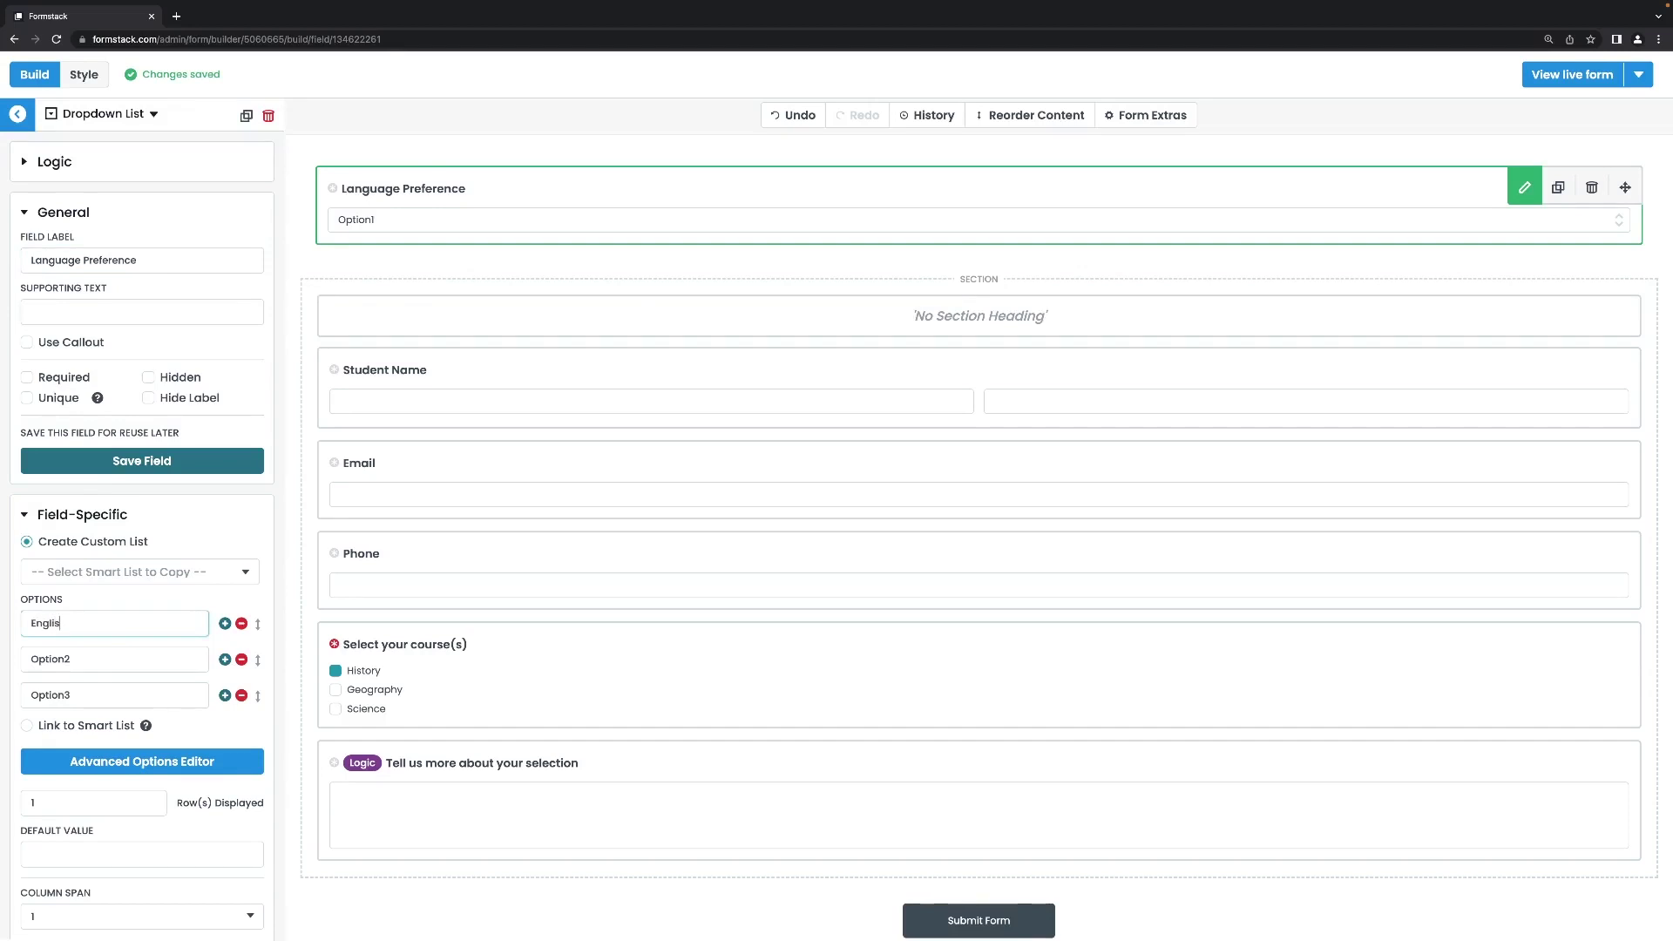
double_click(83, 658)
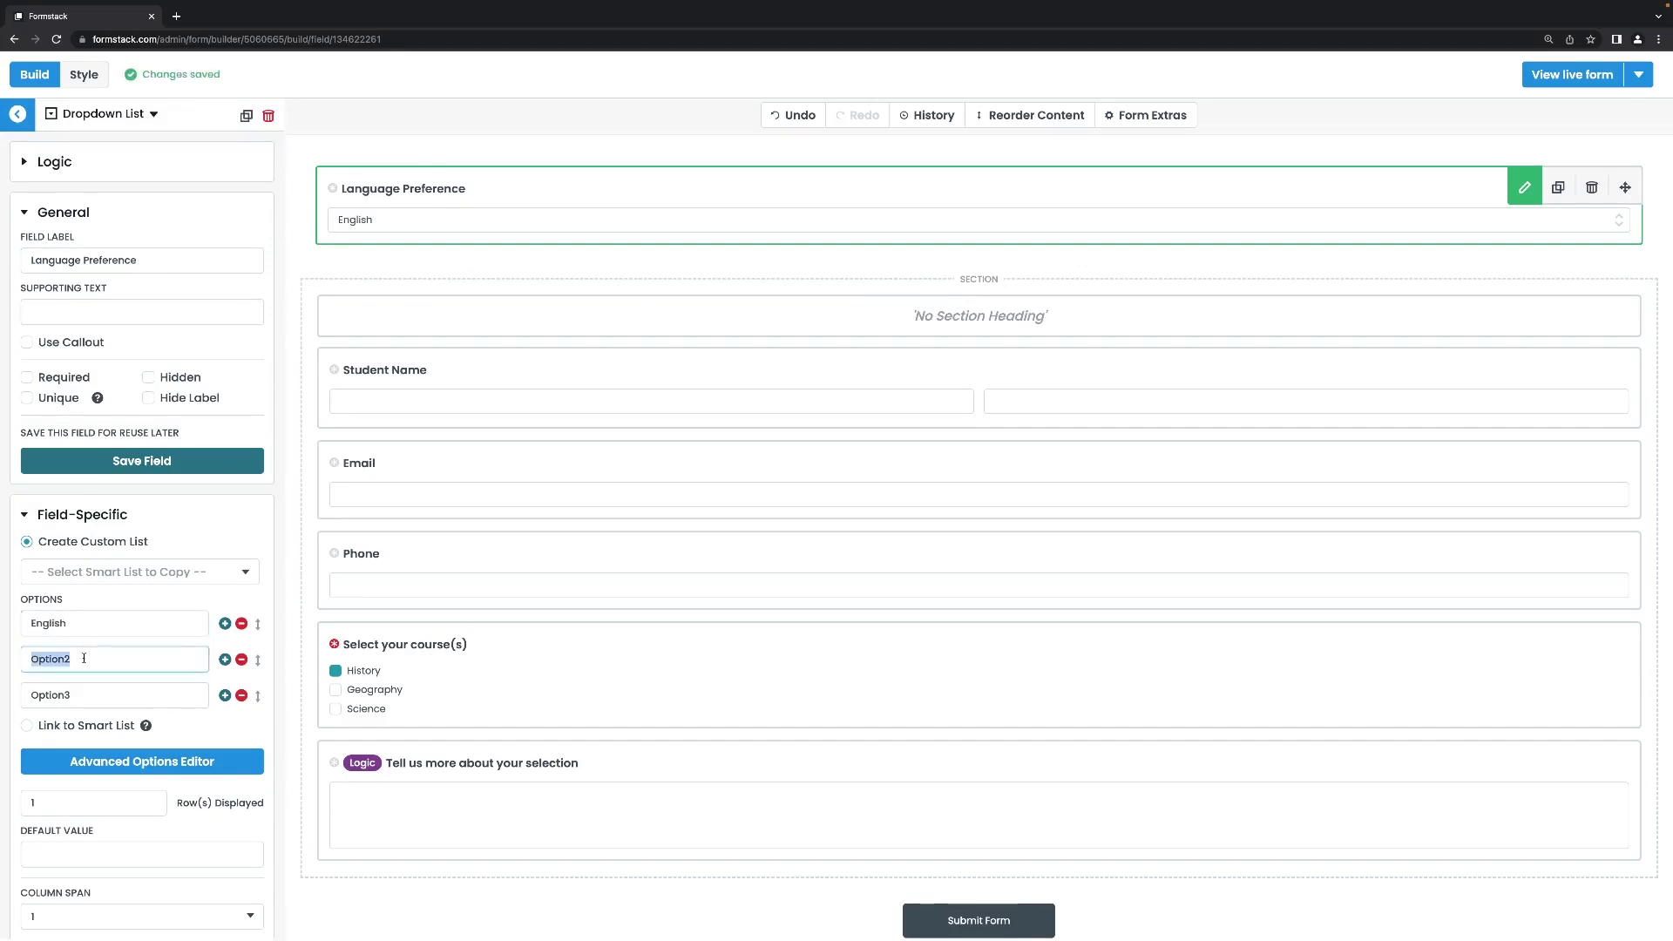
key(BackSpace)
text(Spanish)
double_click(79, 695)
key(BackSpace)
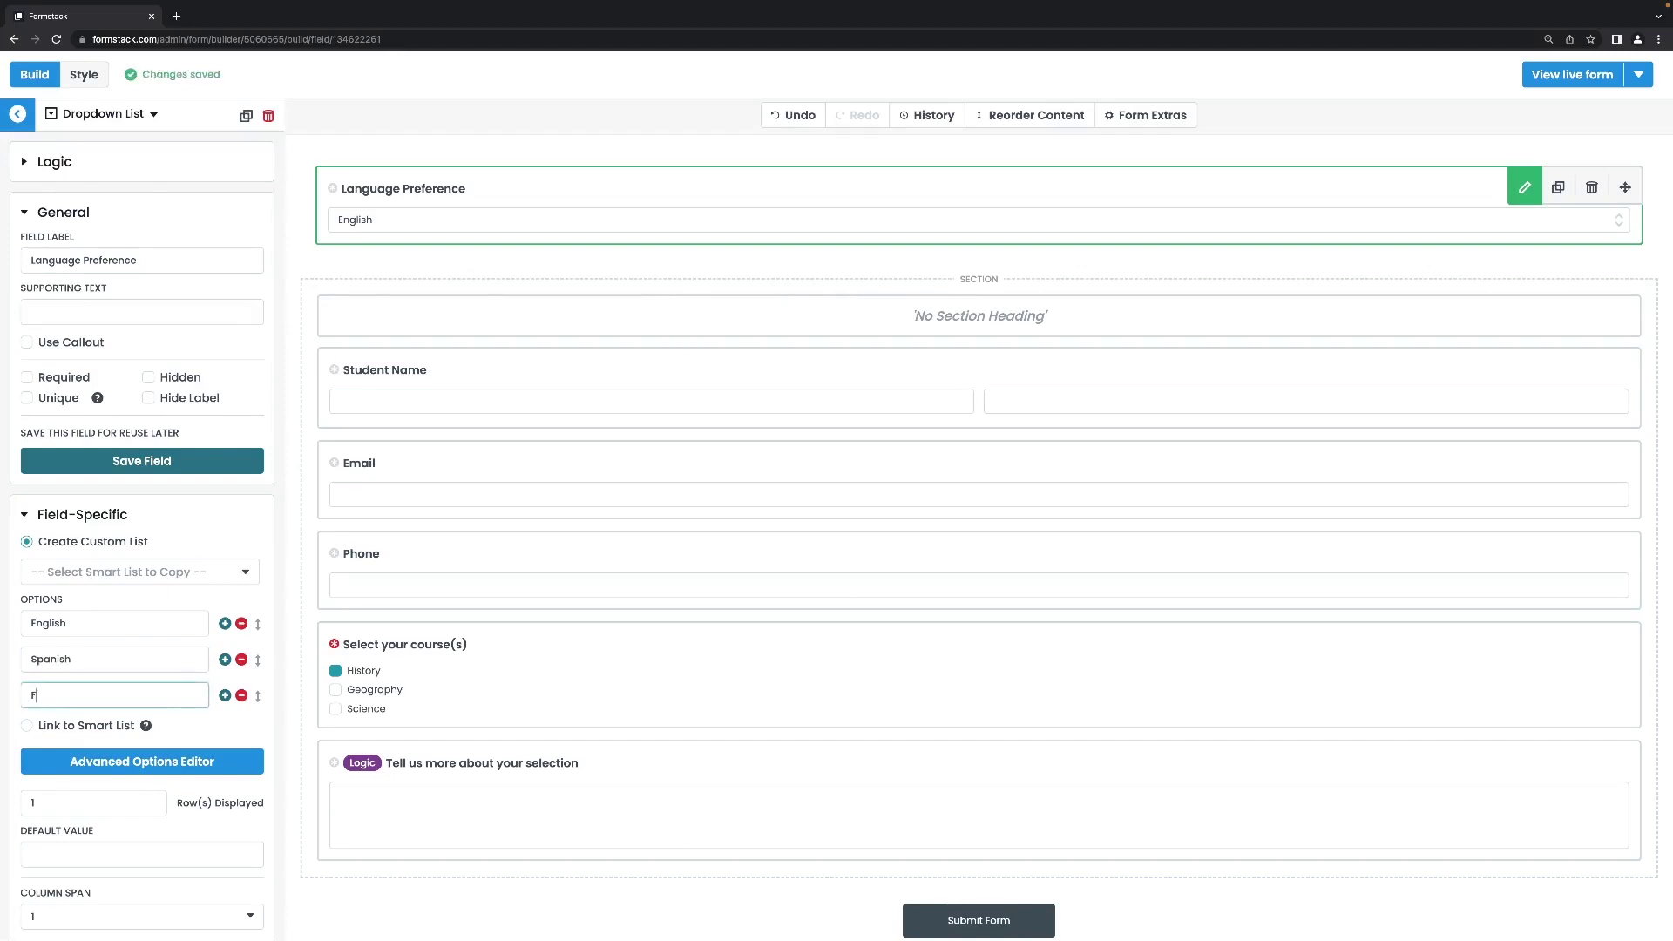
text(French)
Give the existing section the heading 'English'.
click(562, 293)
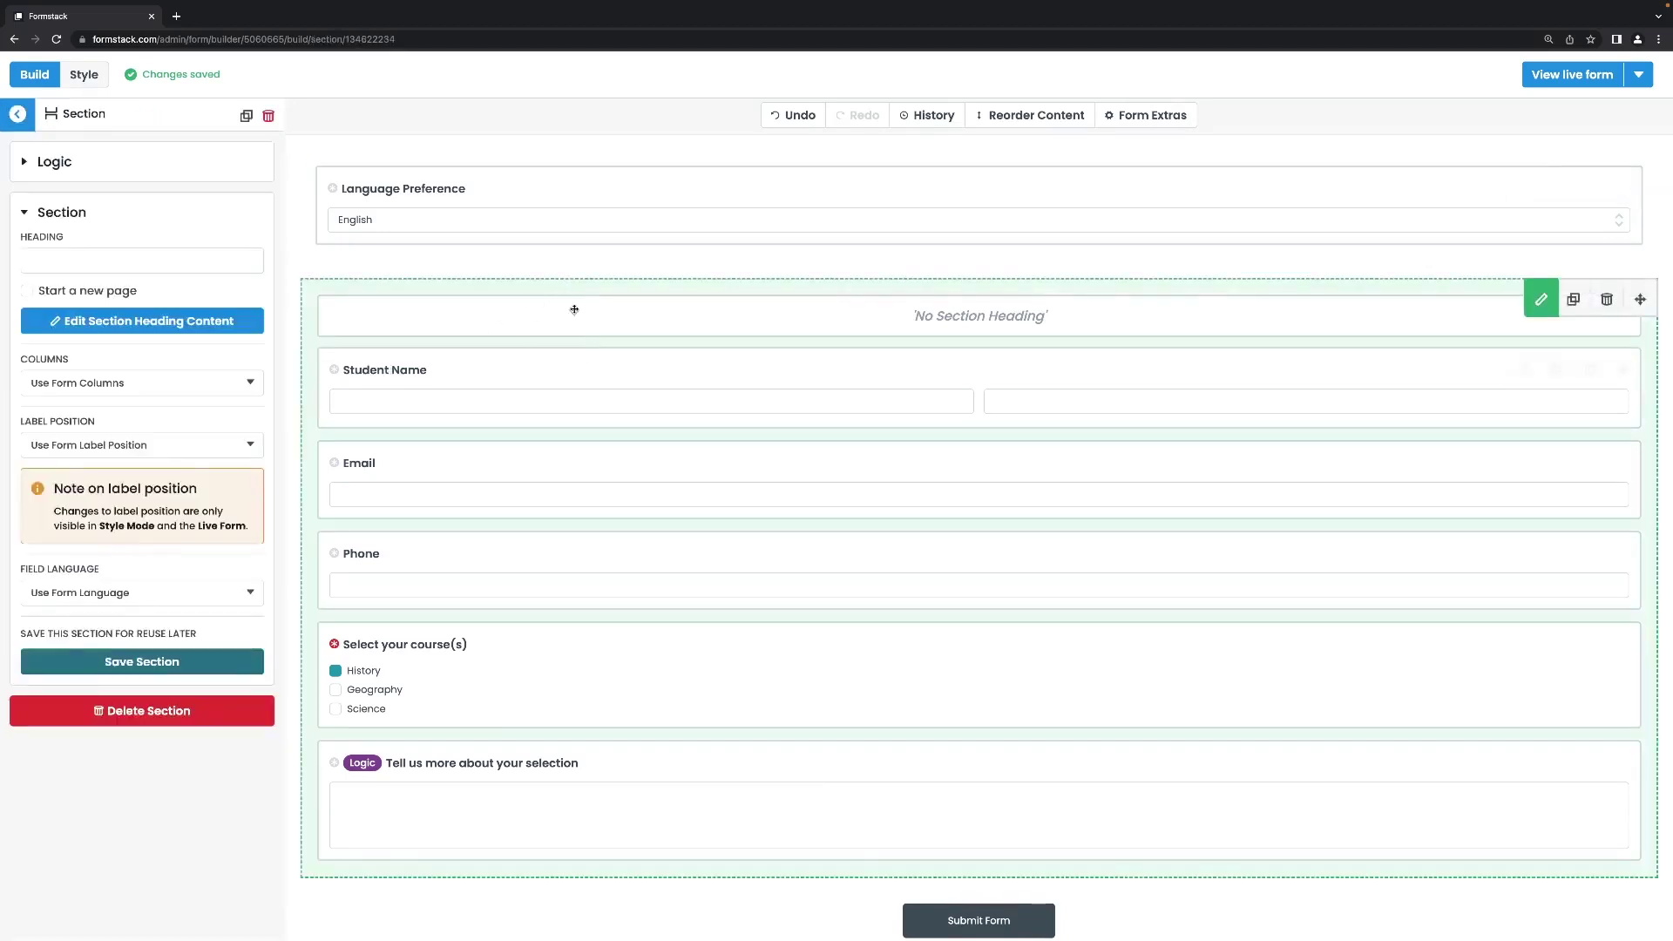
click(147, 262)
text(English)
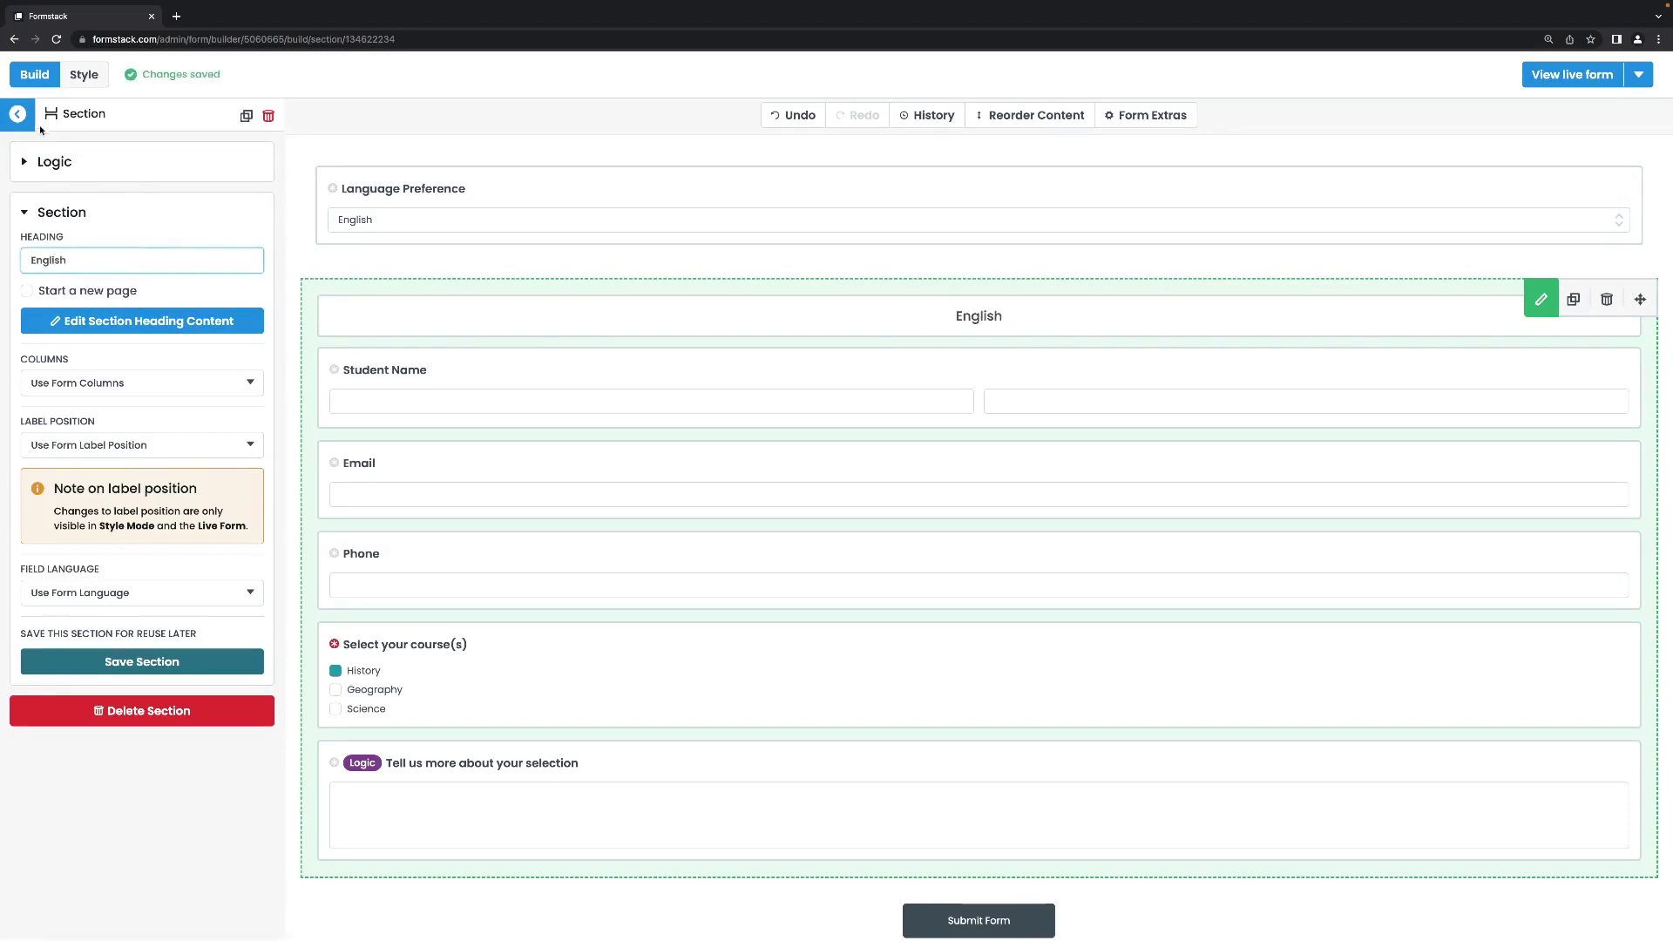
click(17, 114)
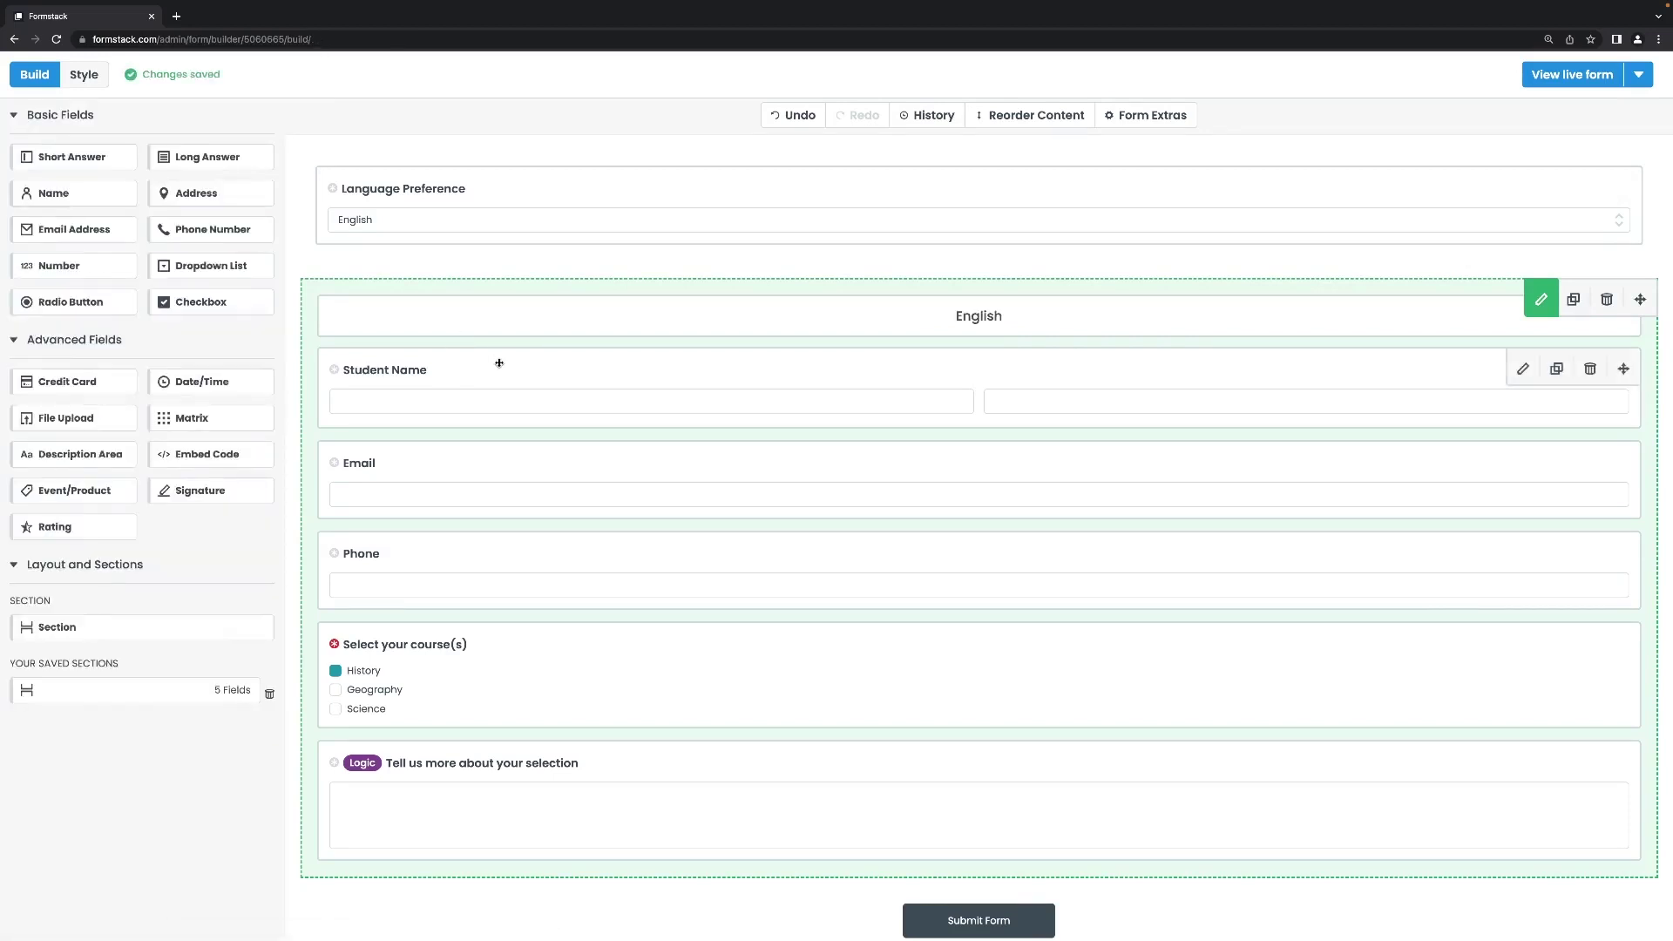
Insert the saved 'Section française' below the English section and review its fields down to Submit.
scroll(560, 463, down, 1)
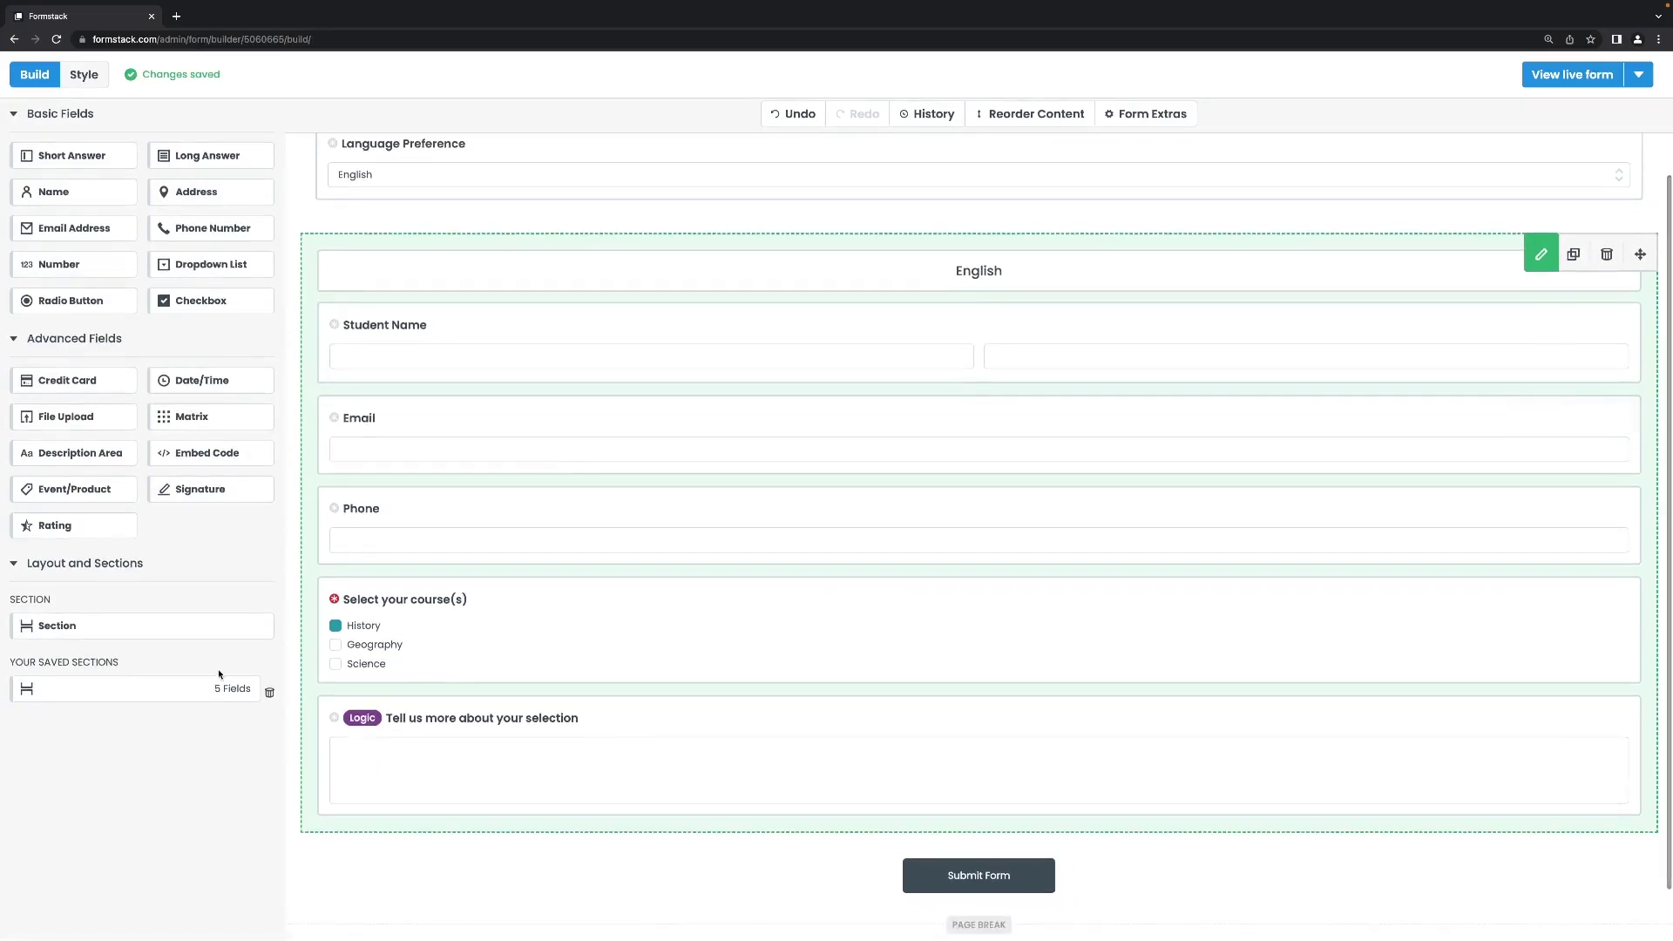
drag(144, 690, 520, 857)
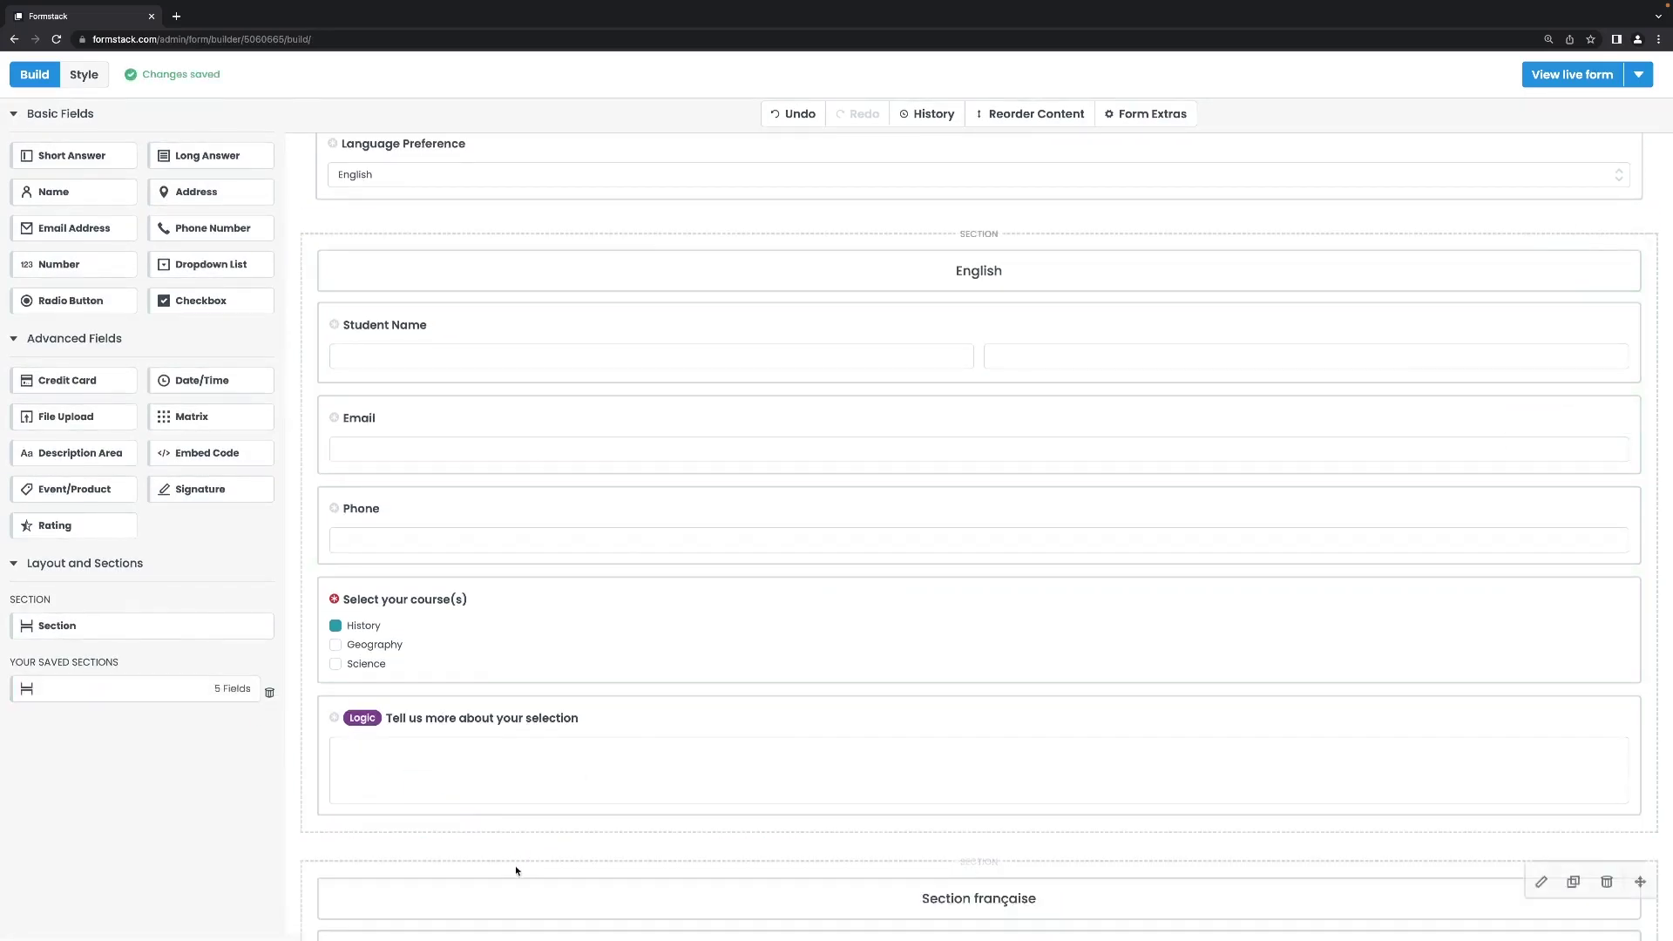
click(517, 870)
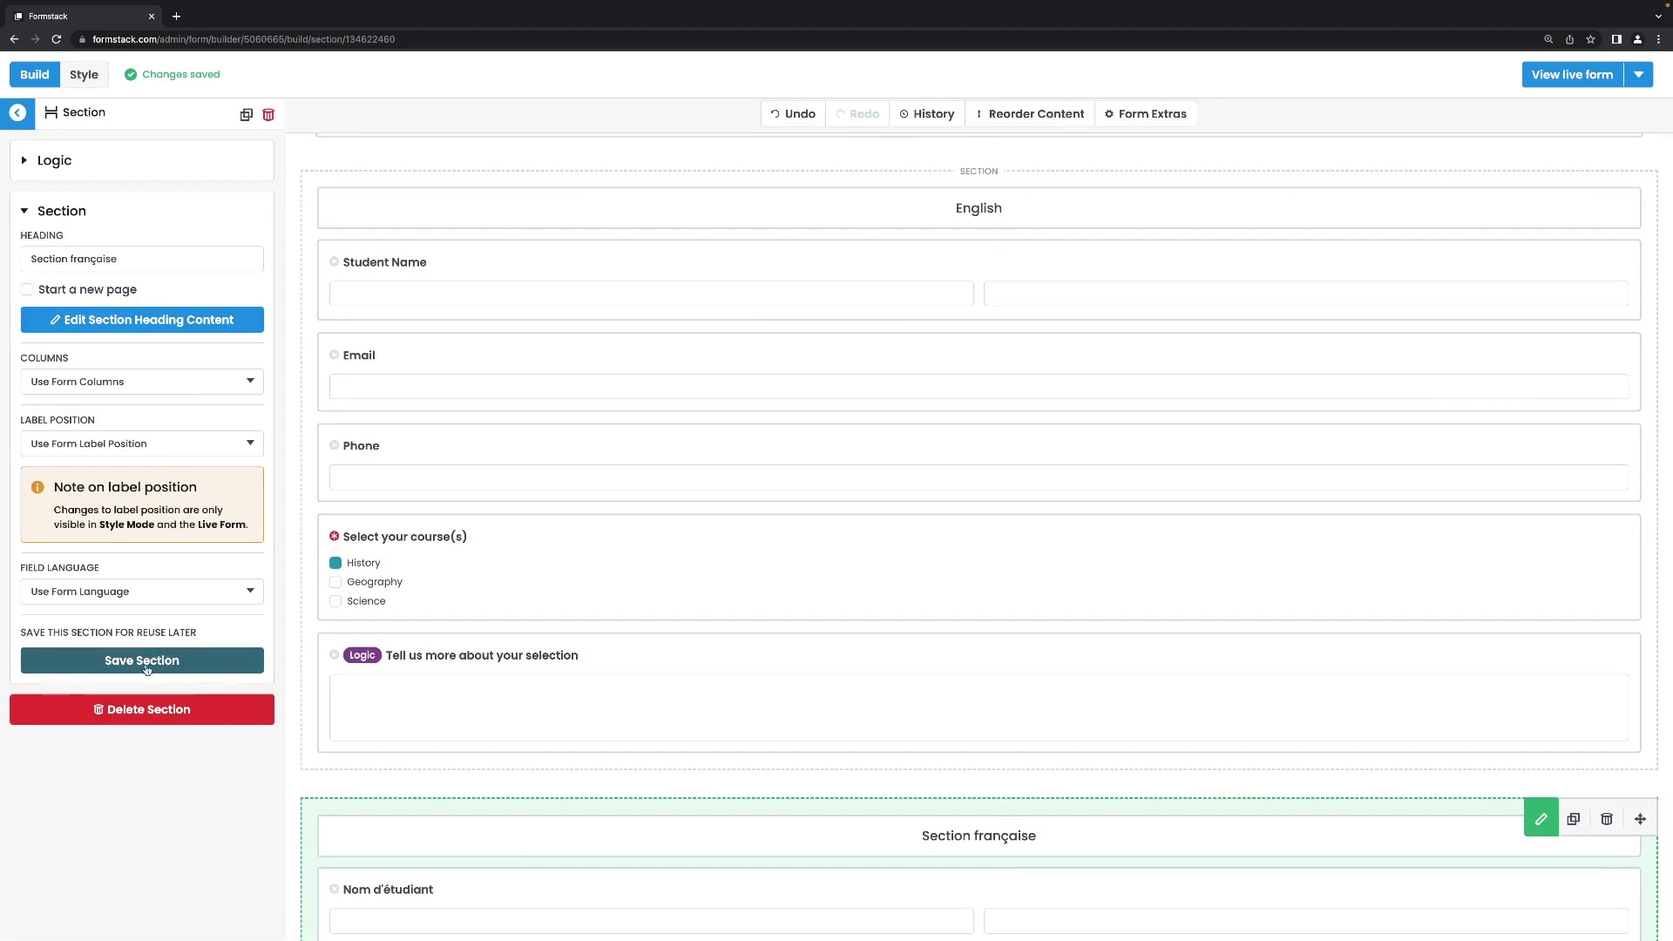
scroll(482, 736, down, 1)
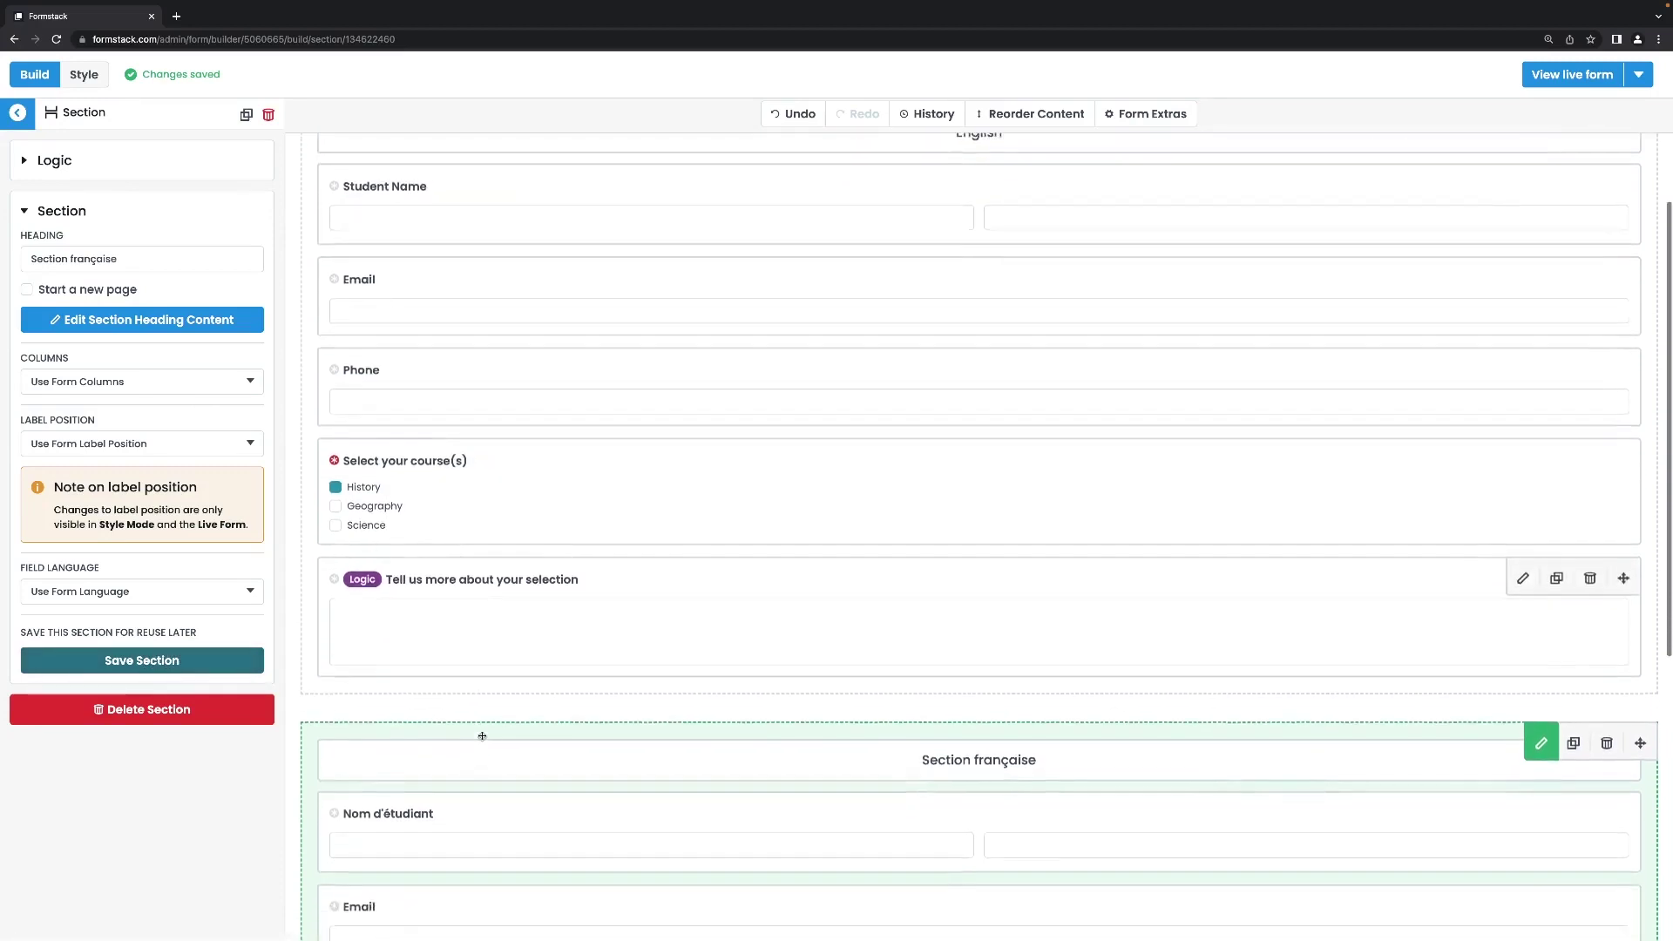
scroll(482, 736, down, 4)
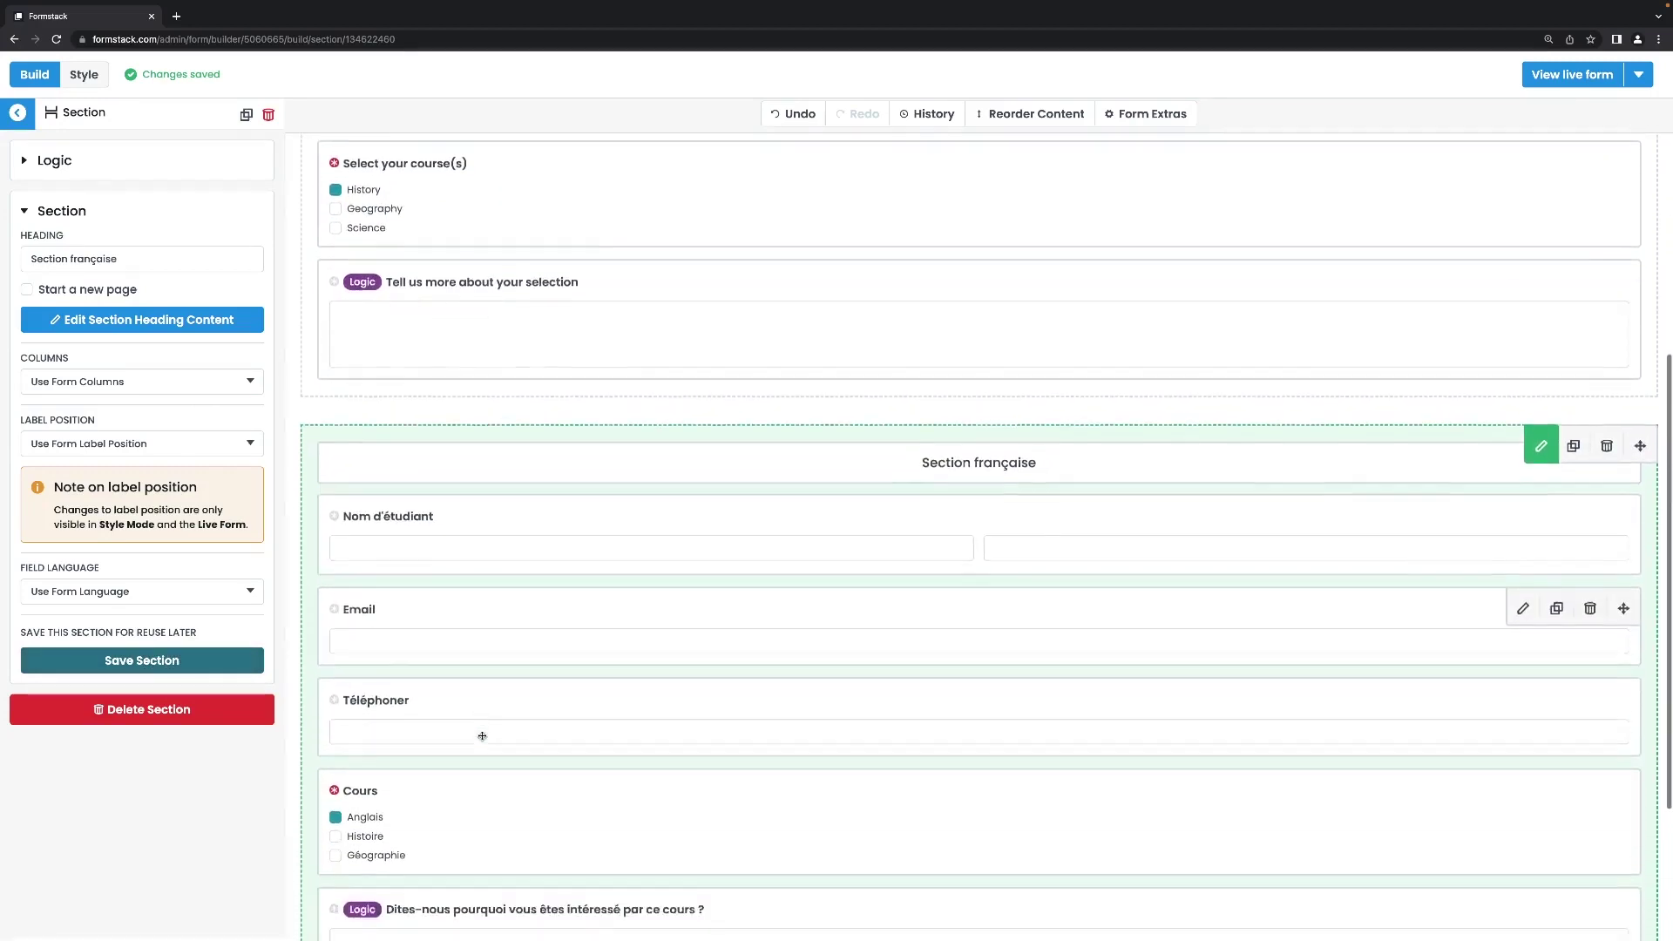
scroll(482, 736, down, 2)
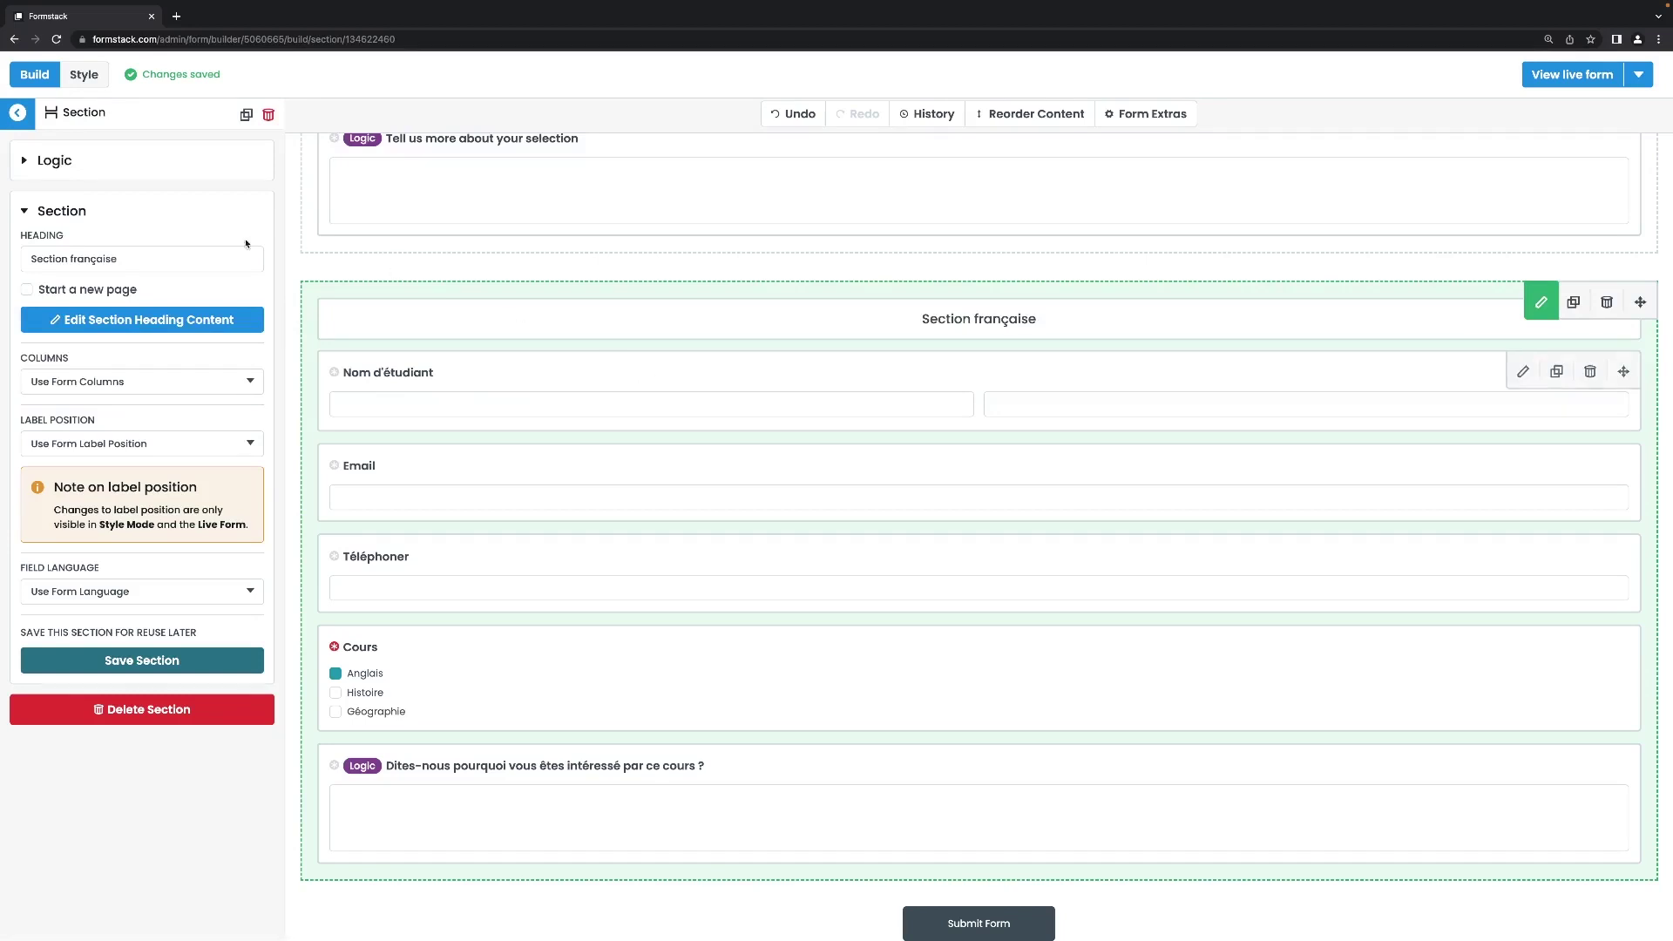
Add a rule to Section française showing it only when Language Preference is French.
click(32, 168)
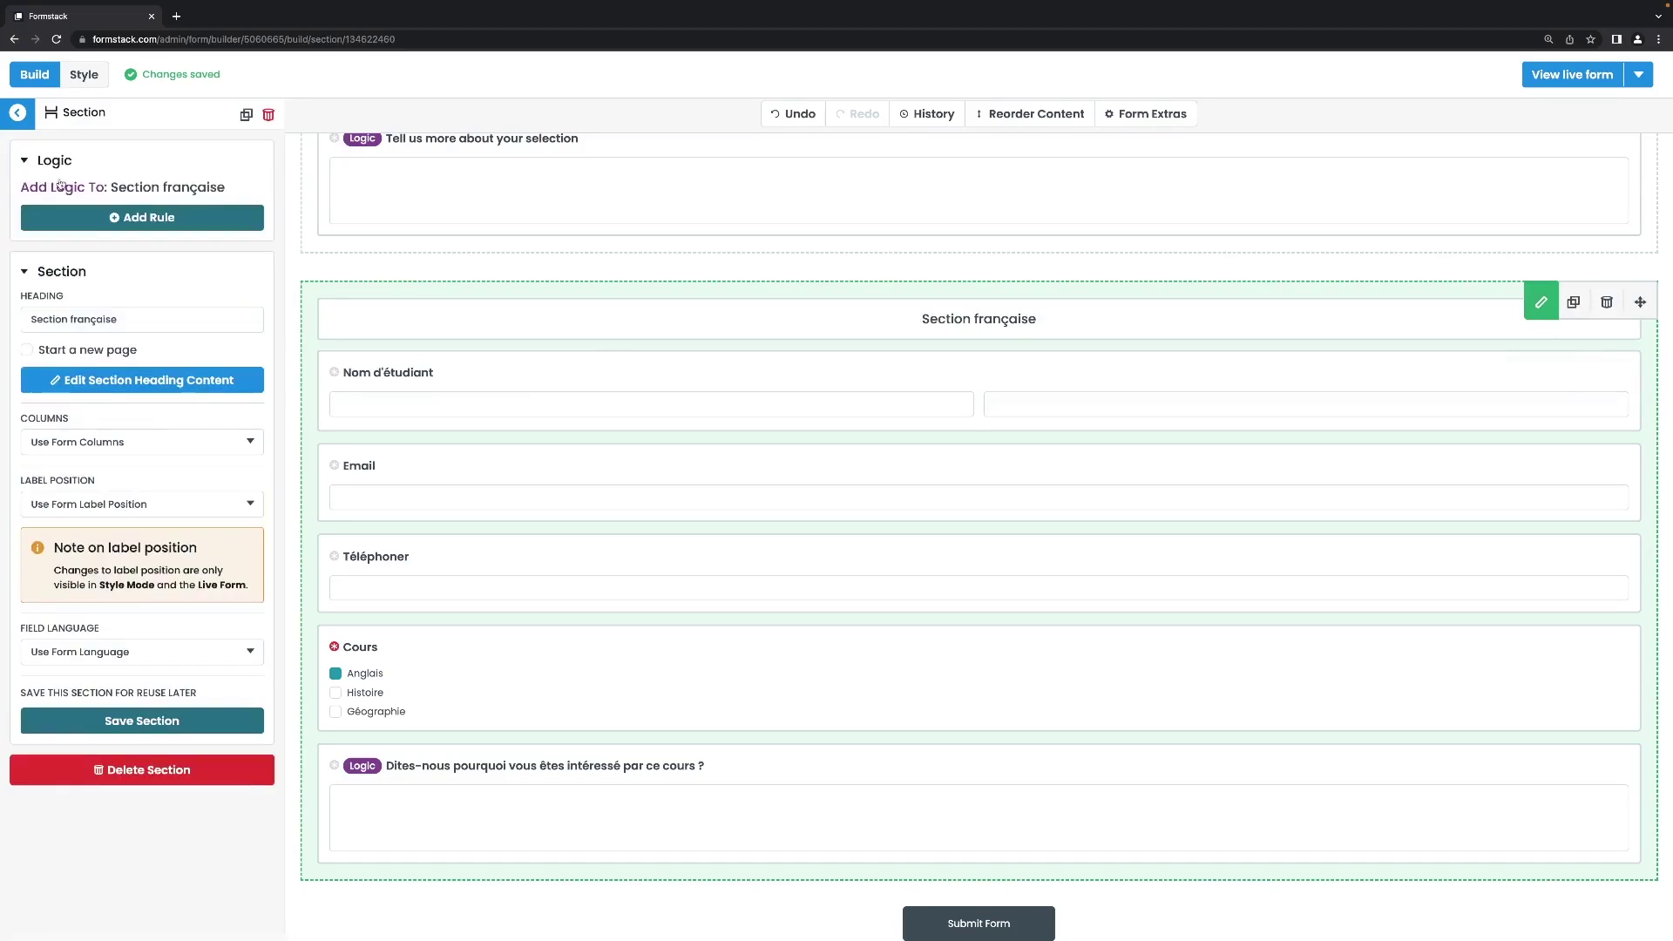
click(147, 218)
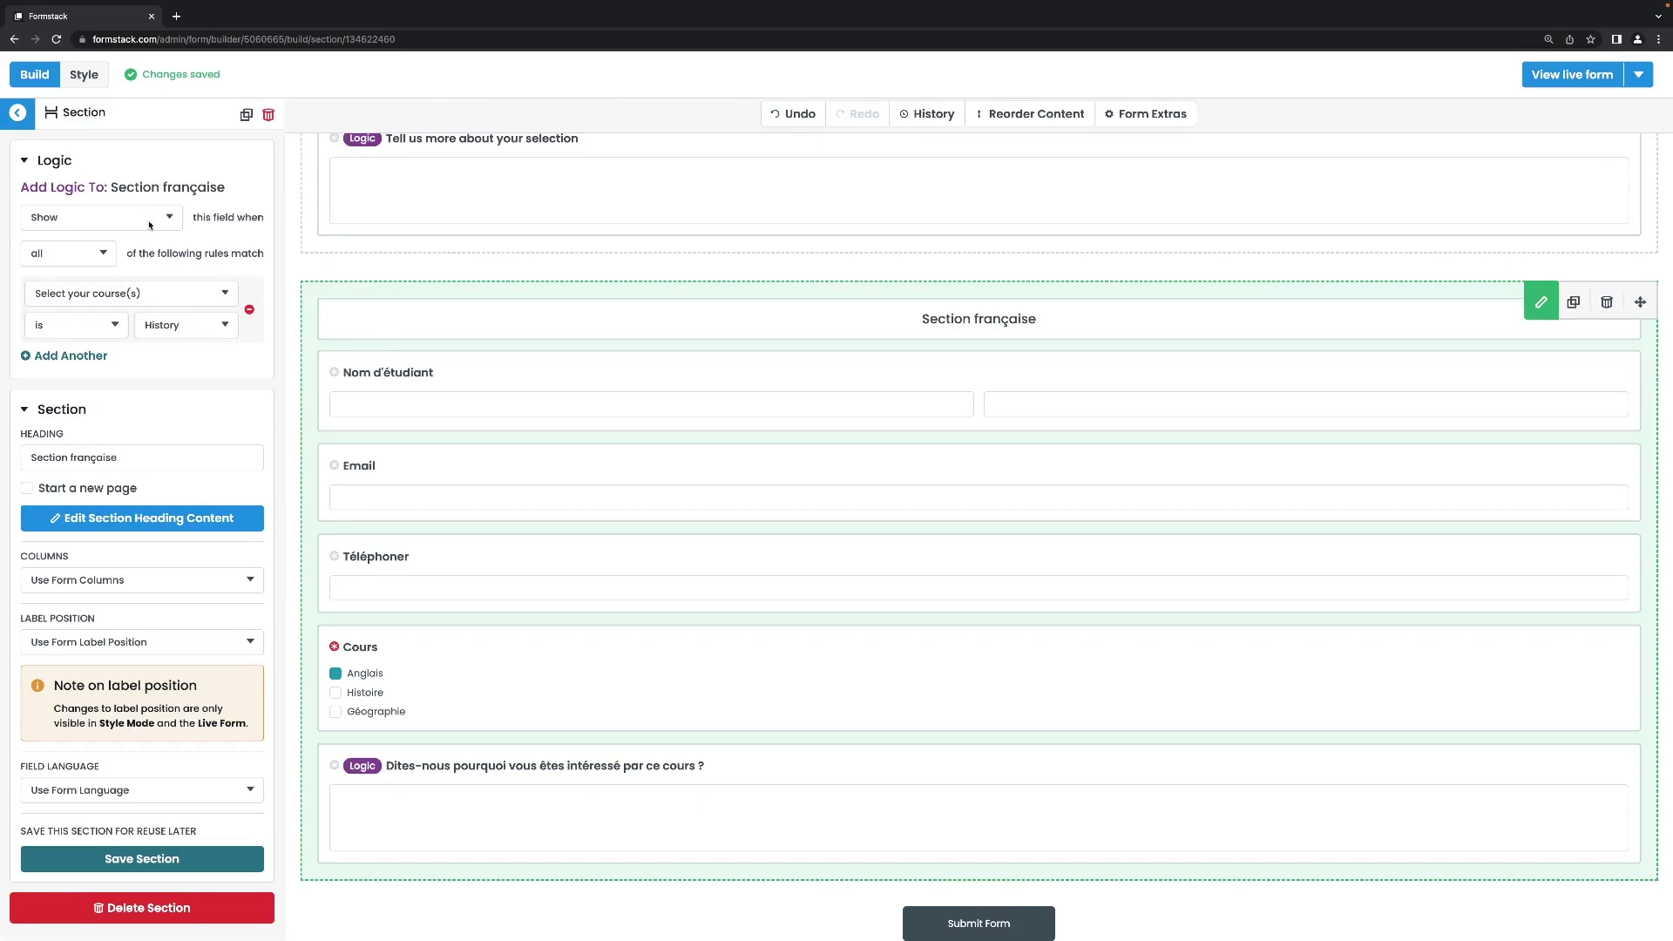
click(141, 297)
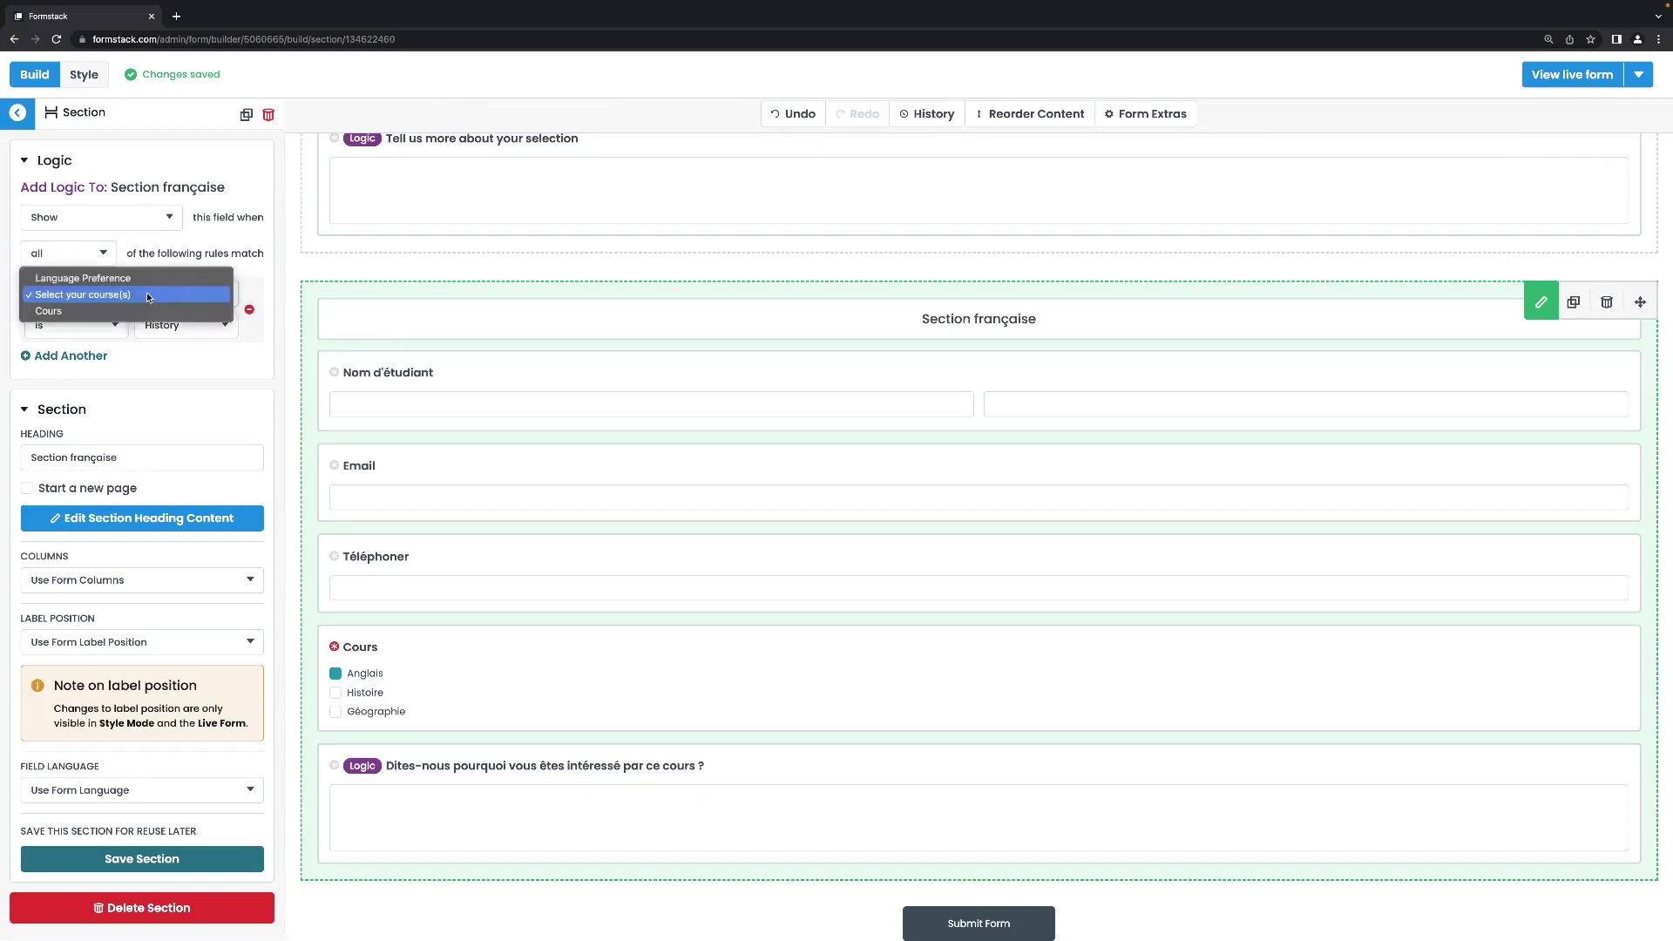
click(130, 279)
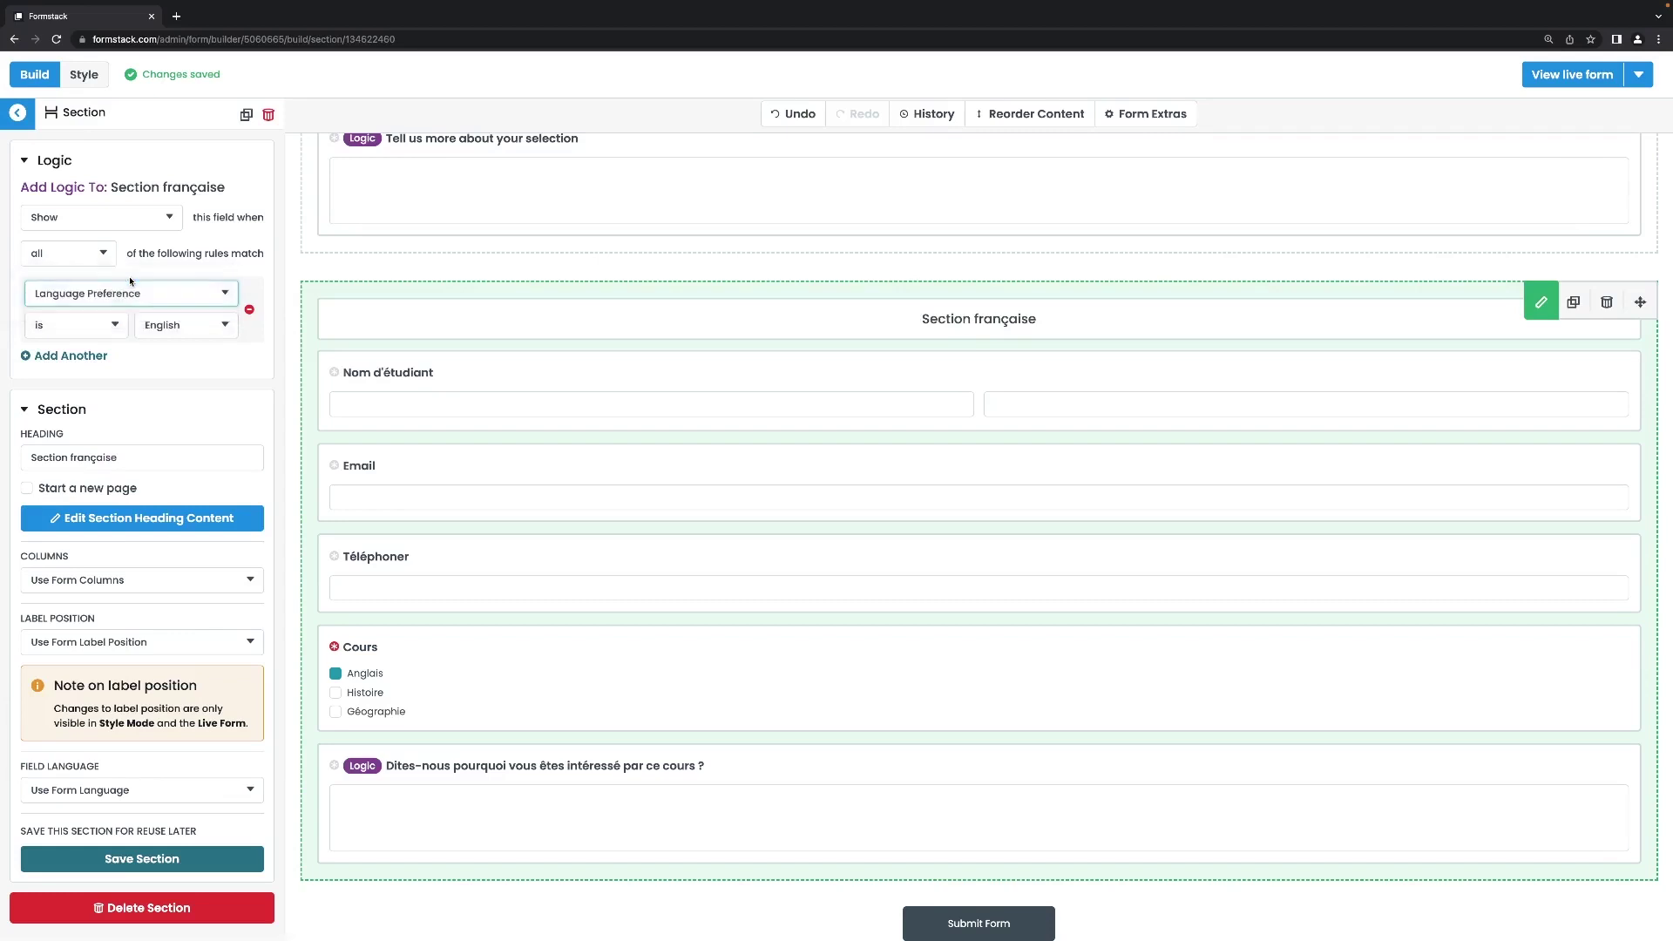
click(168, 328)
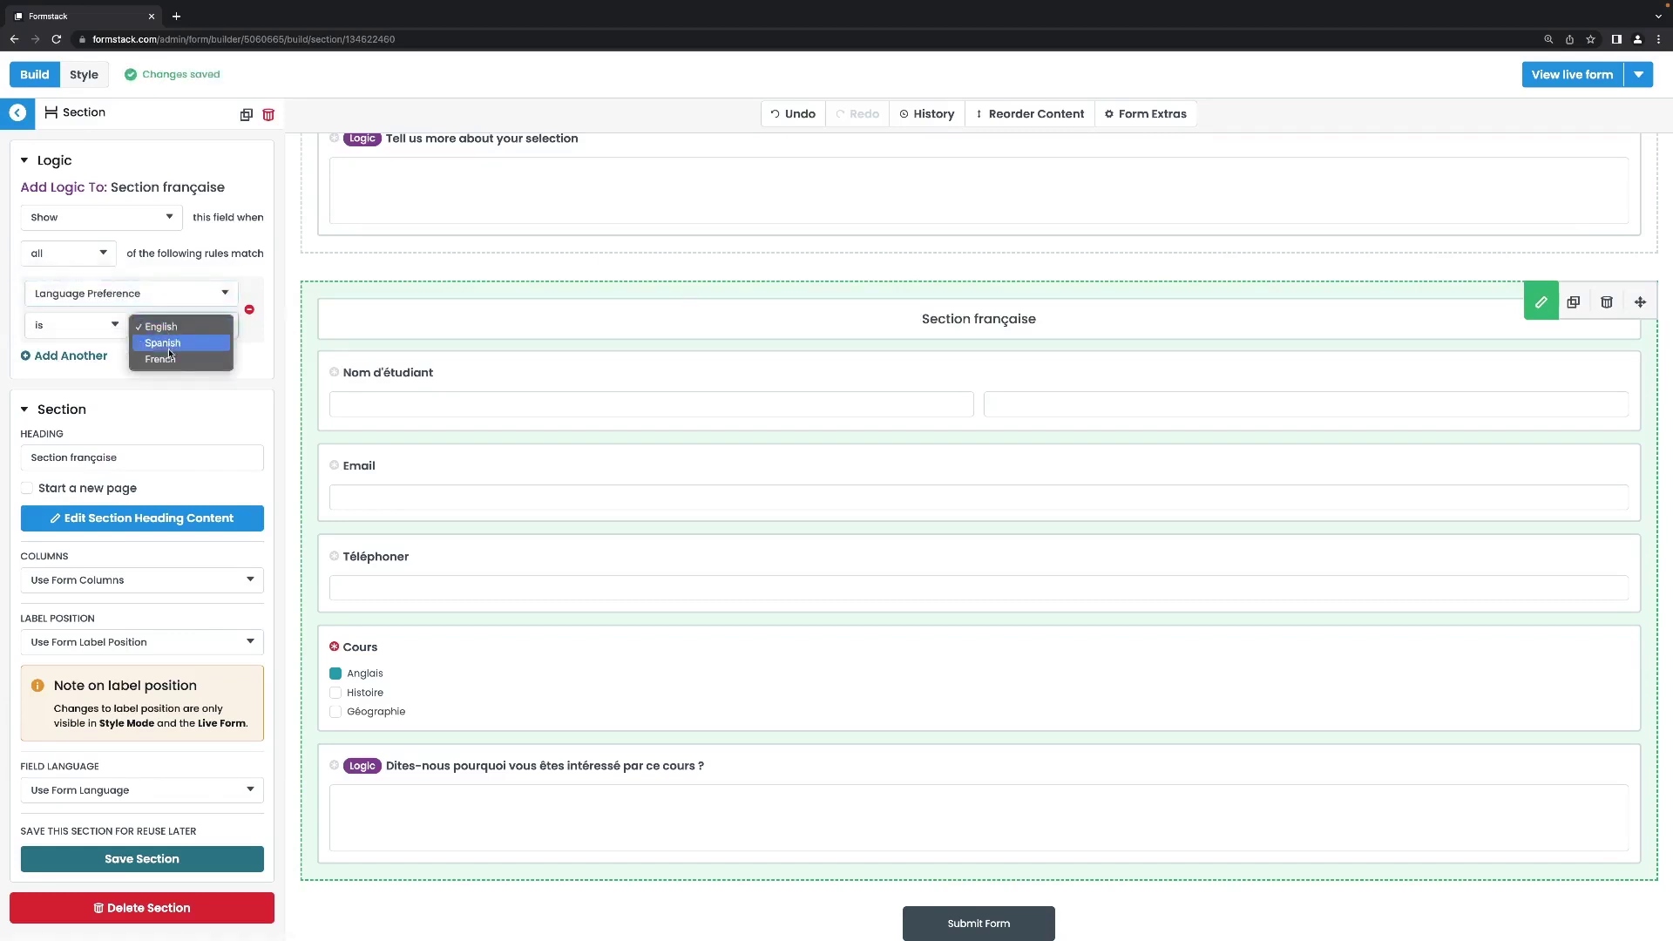
click(168, 340)
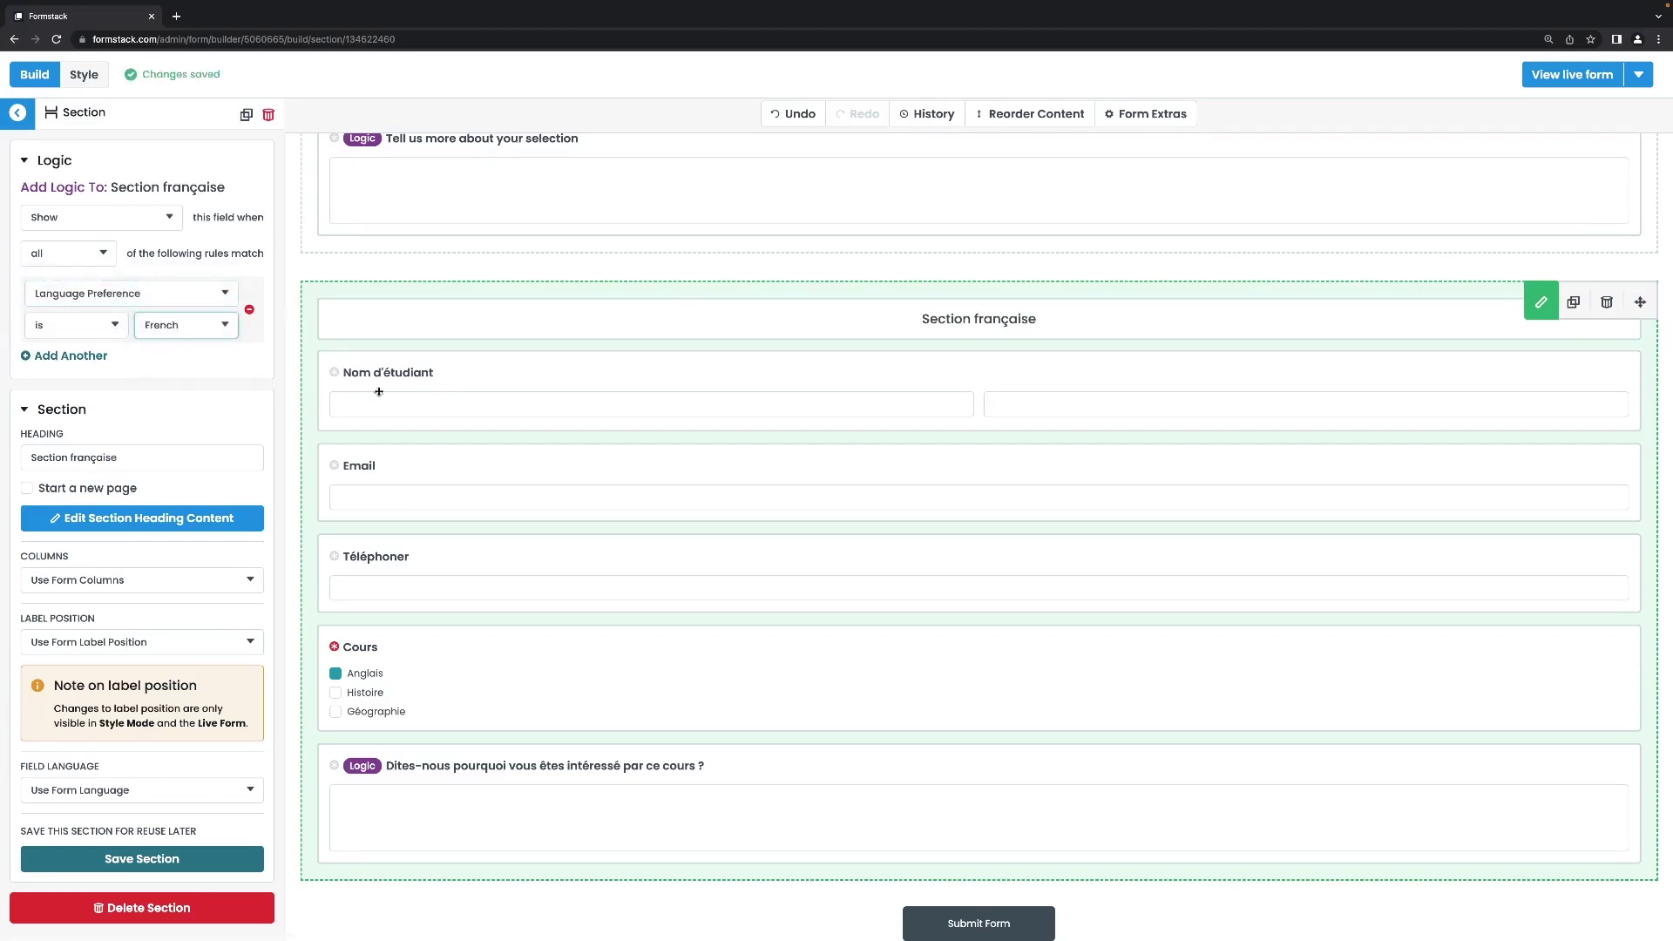
scroll(507, 476, up, 10)
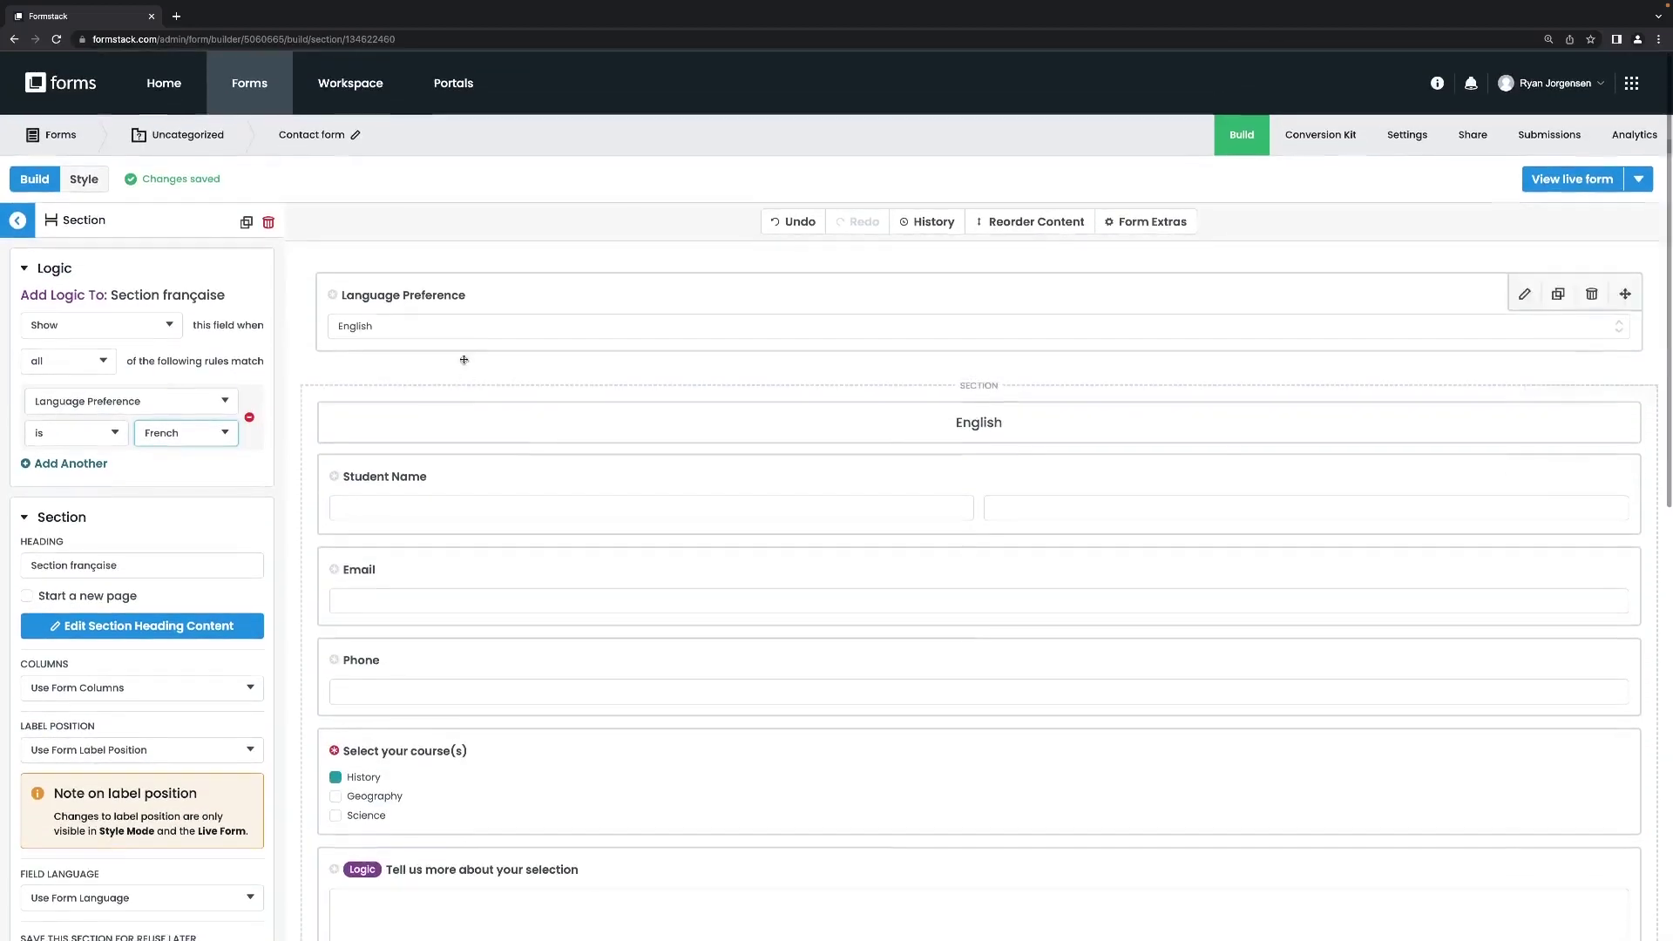
click(462, 394)
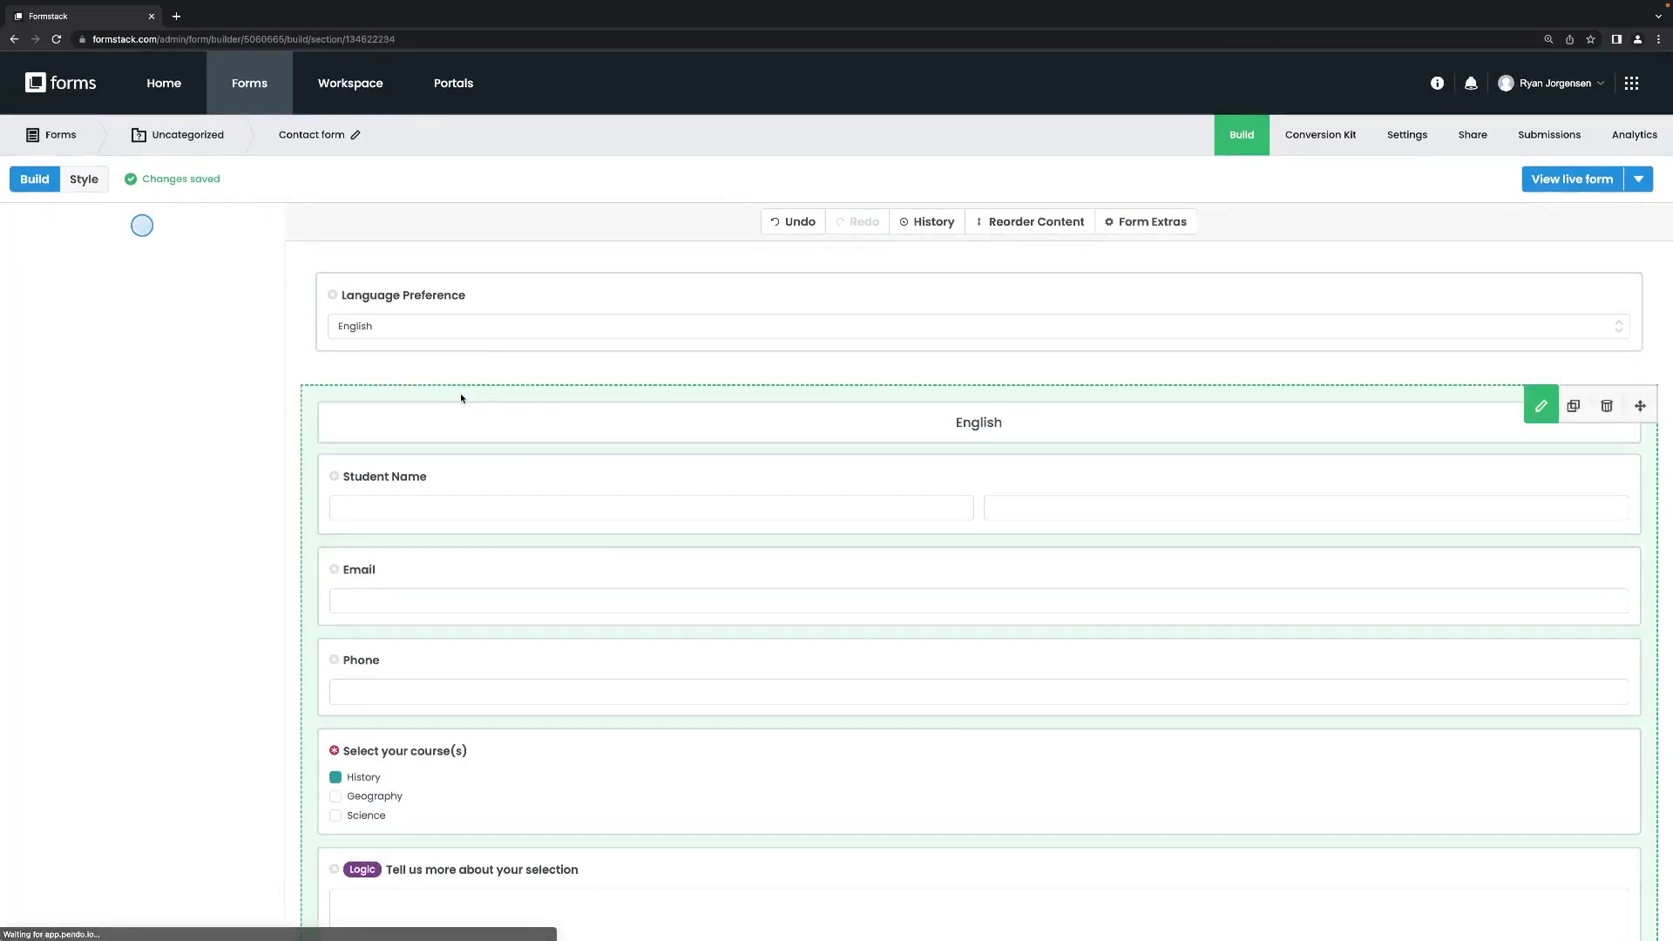
Add a display rule so the English section shows only when Language Preference is English.
click(87, 270)
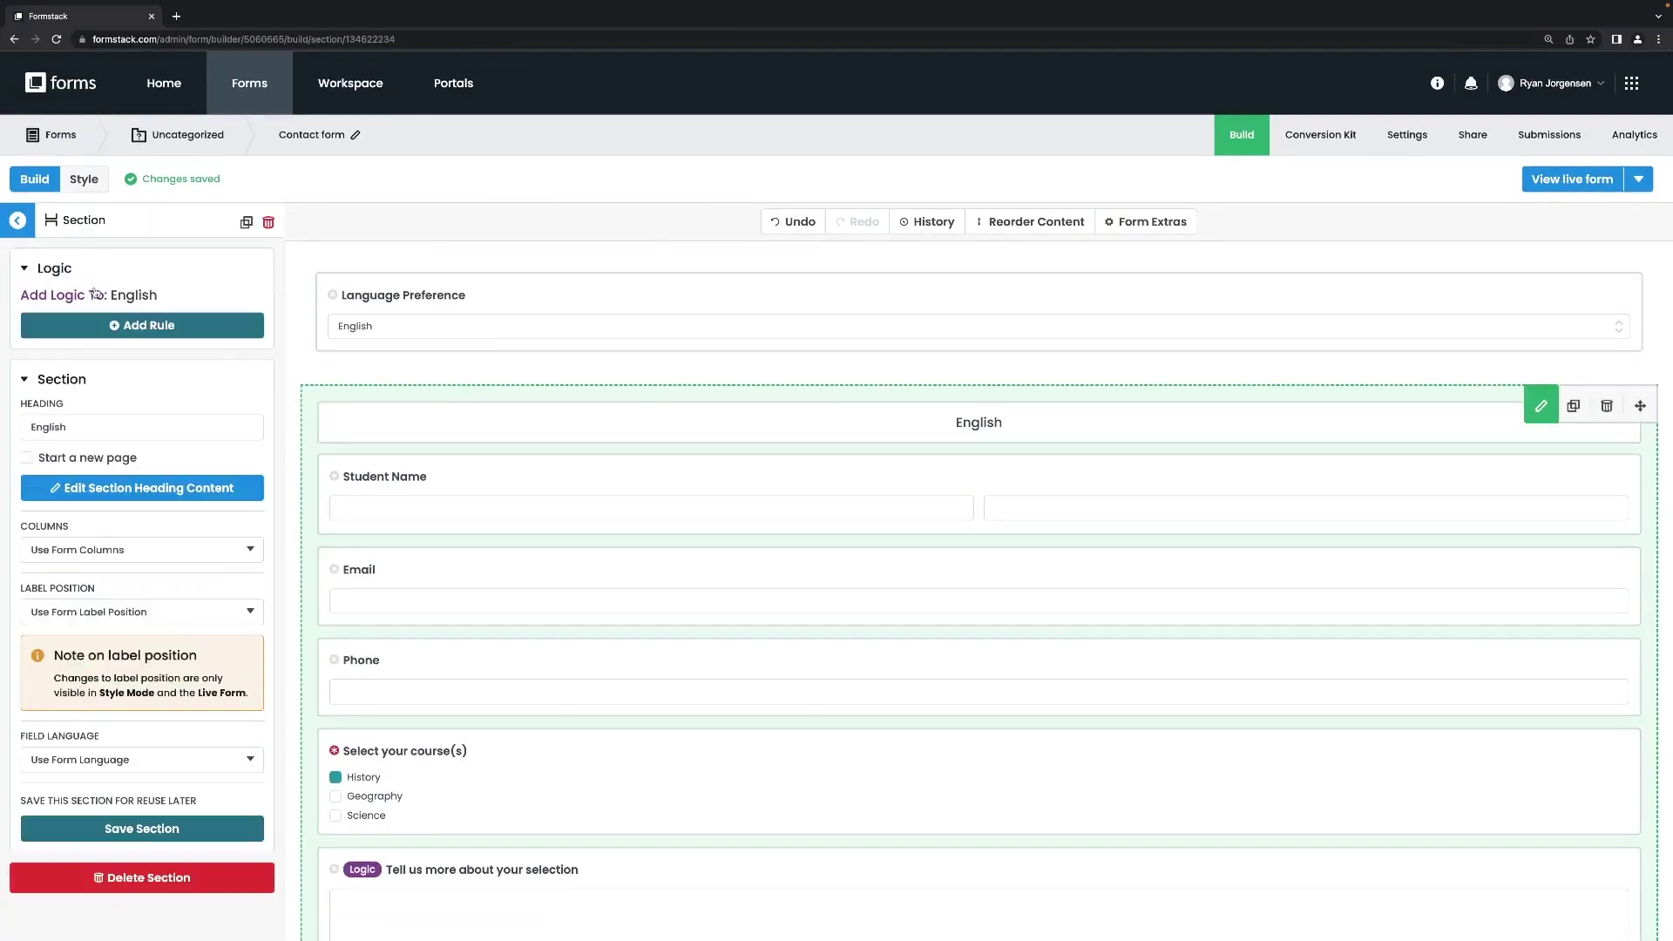
click(112, 323)
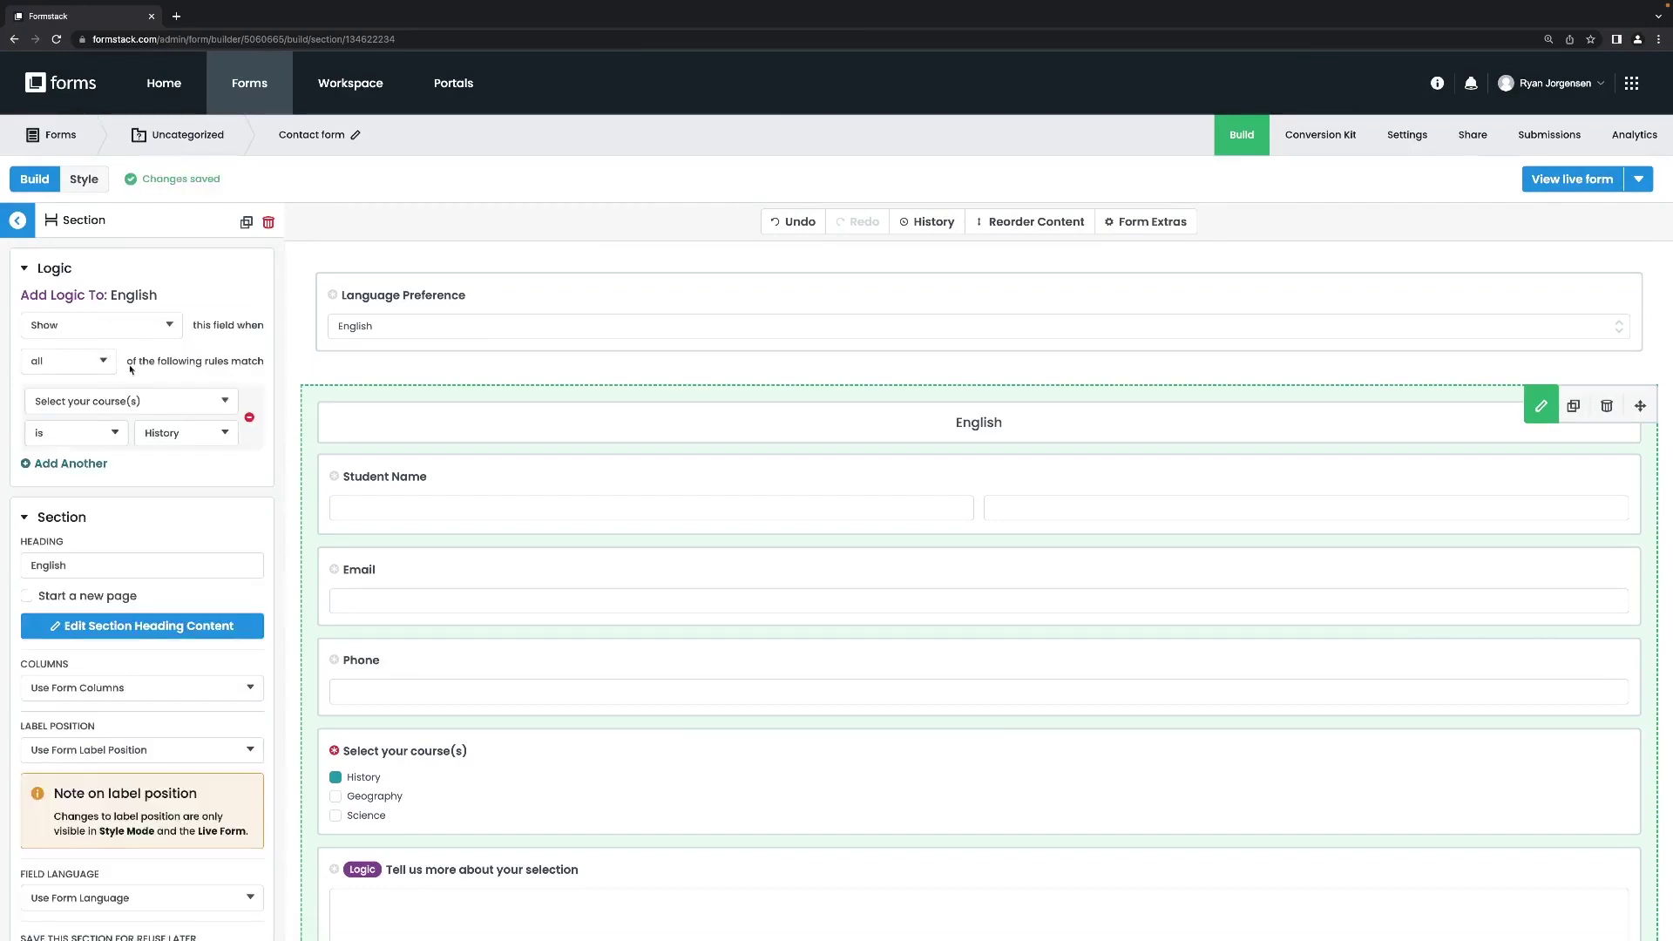
click(131, 401)
click(131, 386)
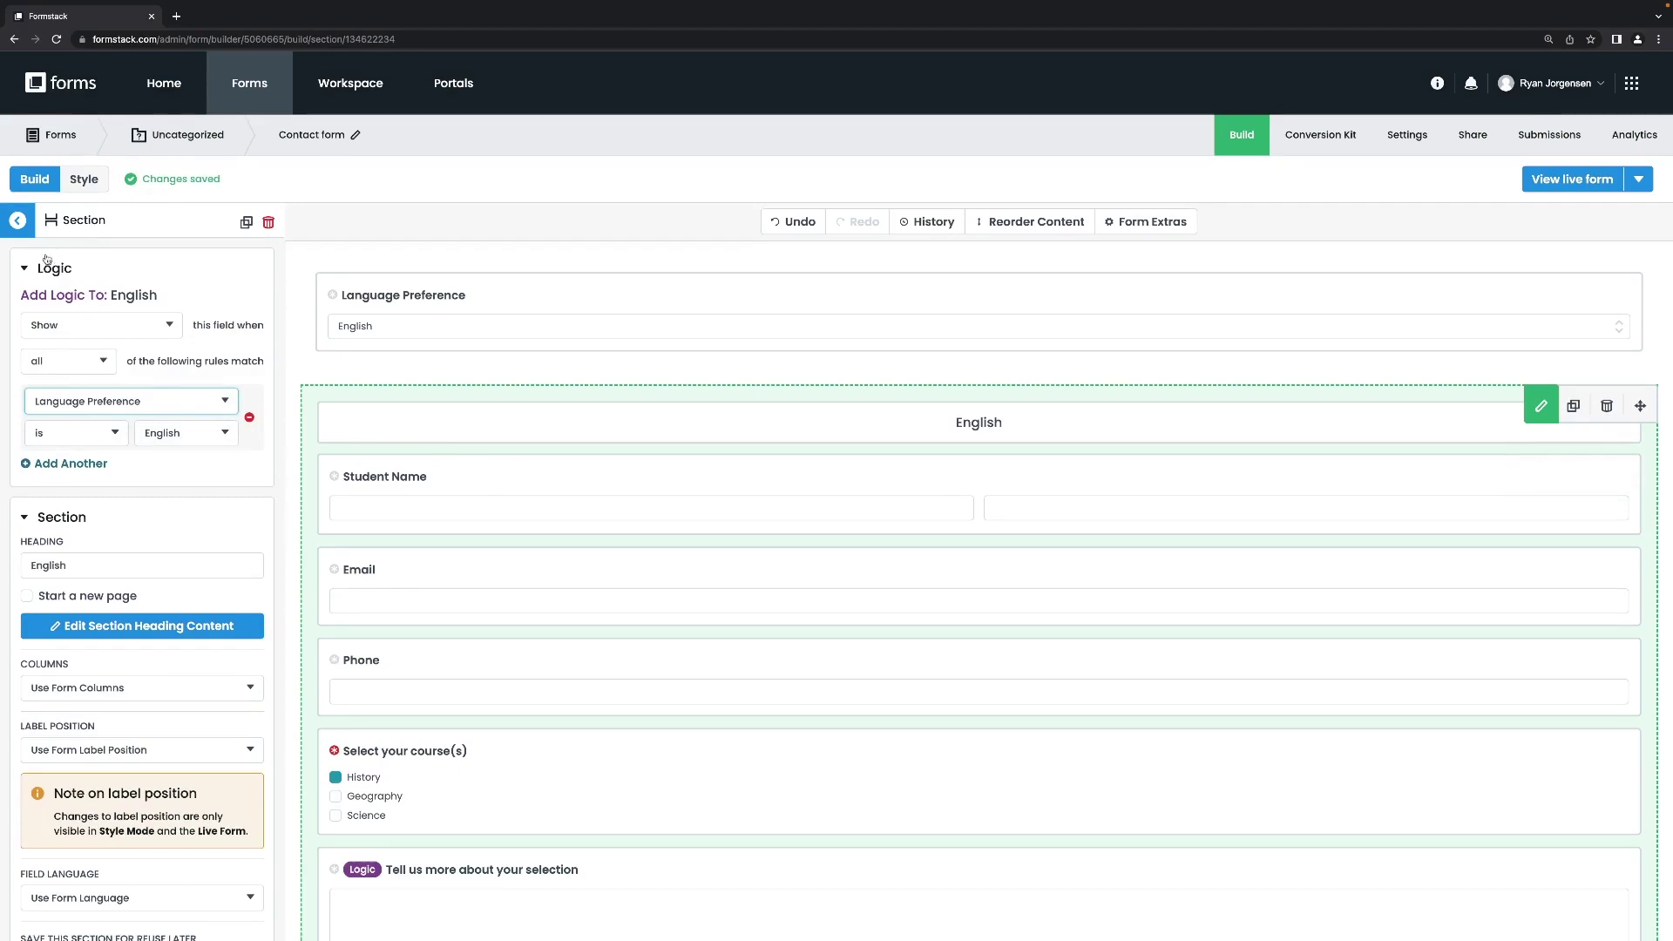
Return to the field list and reselect the English section.
click(21, 222)
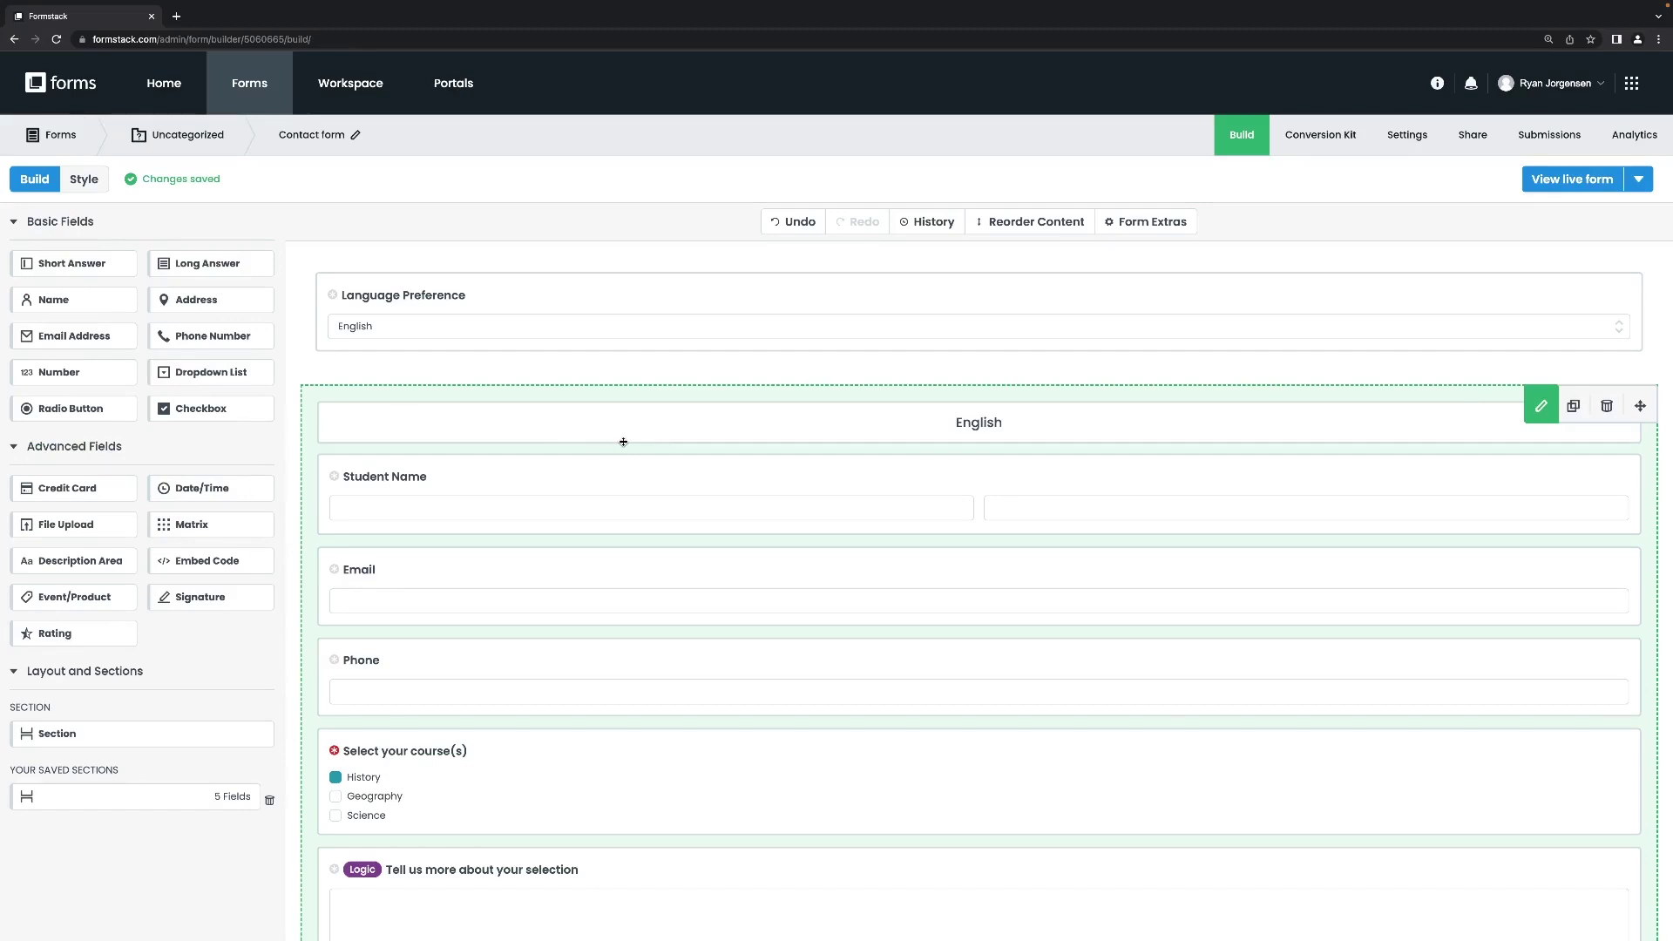
scroll(667, 497, down, 7)
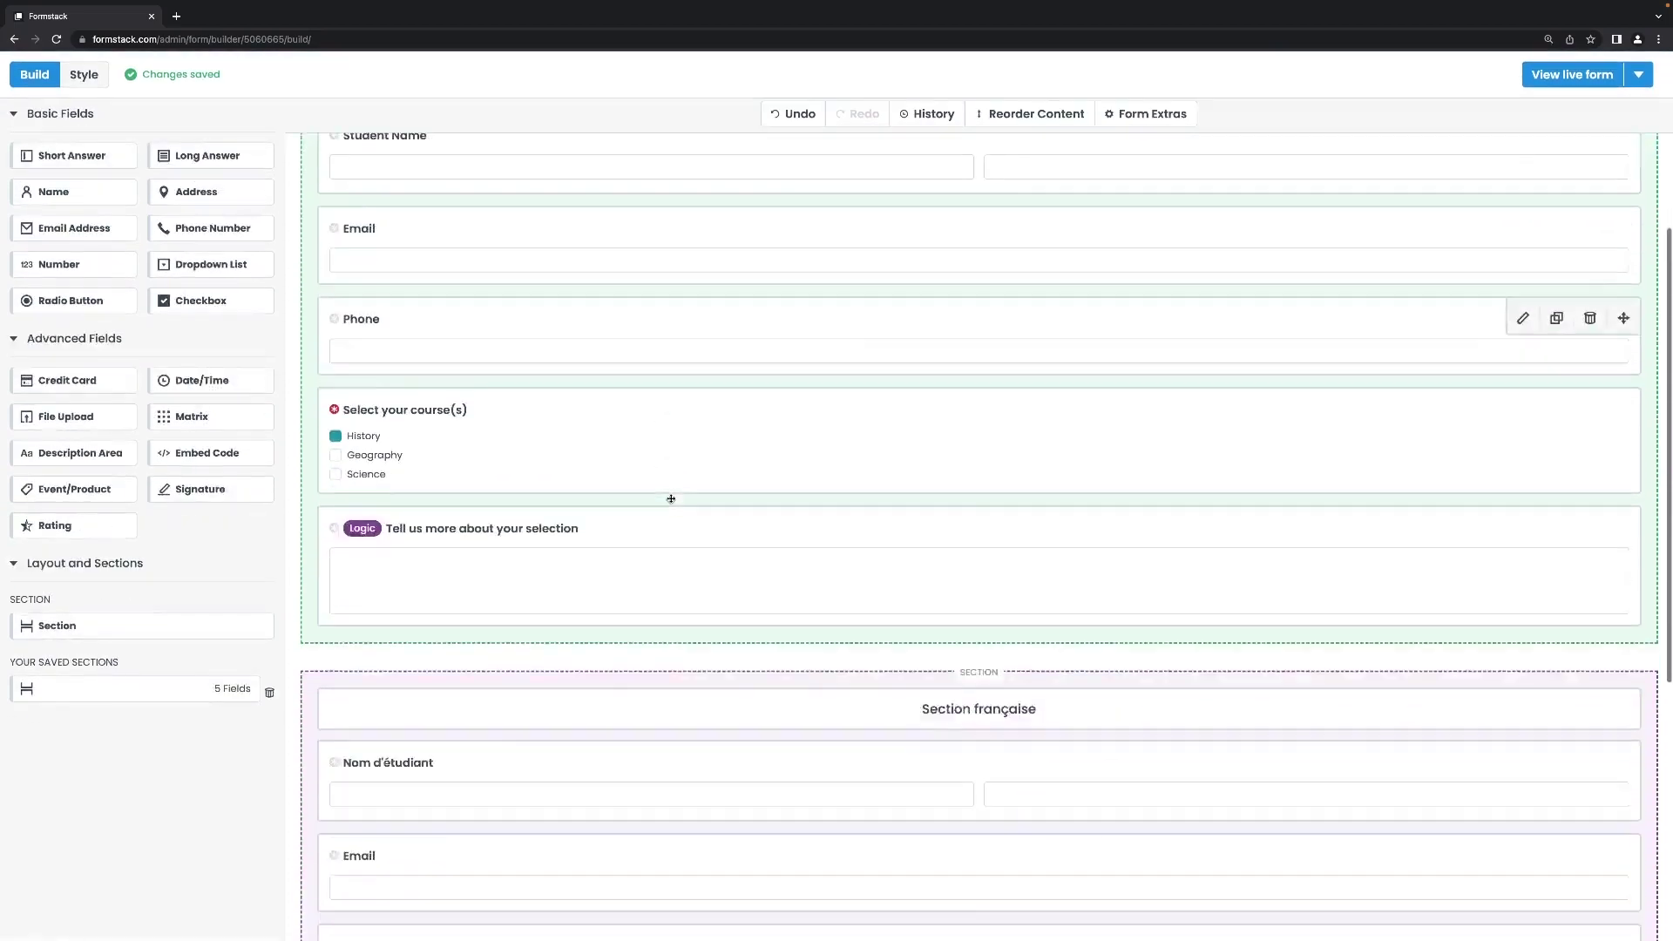
scroll(671, 498, up, 8)
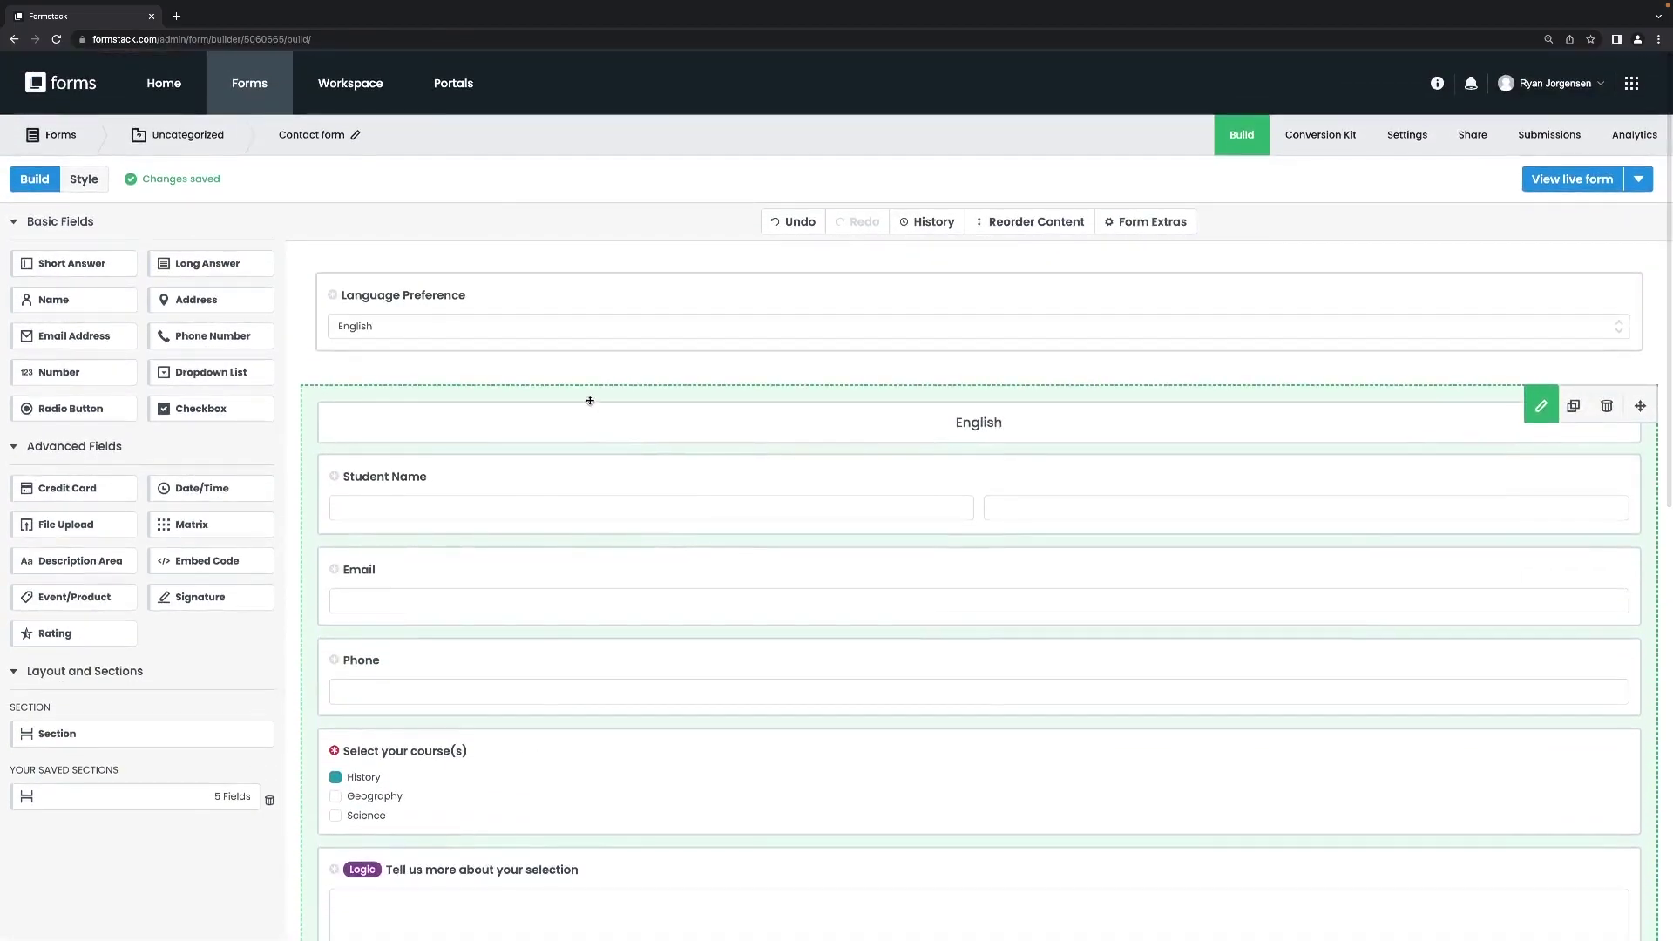
click(589, 394)
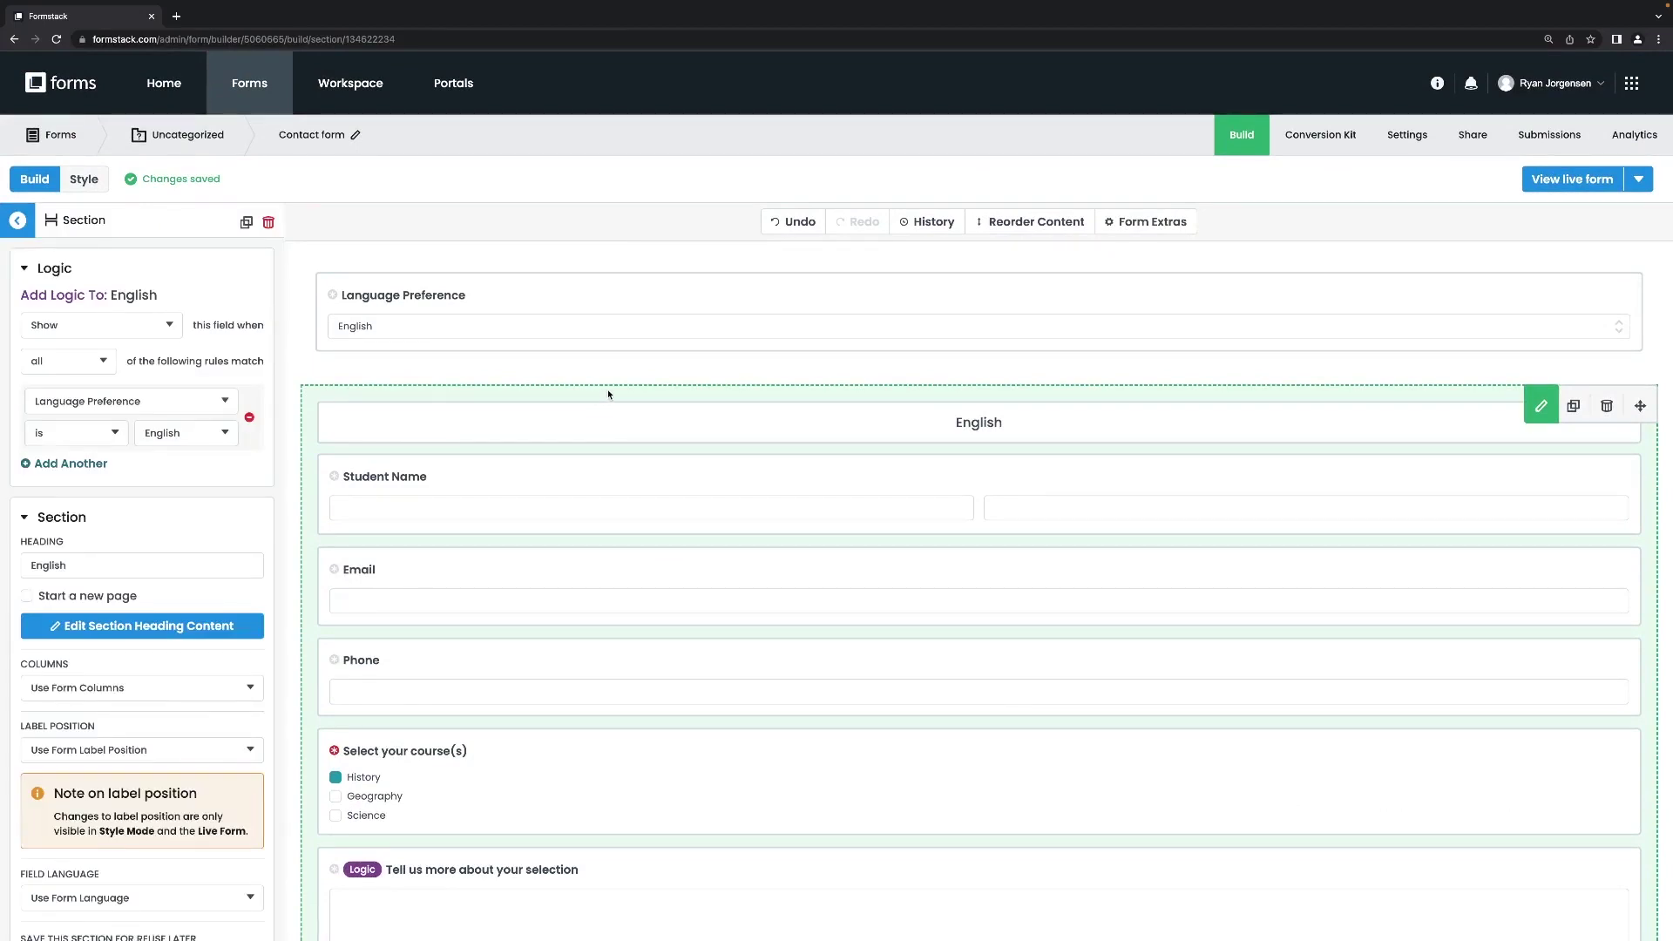
click(1142, 224)
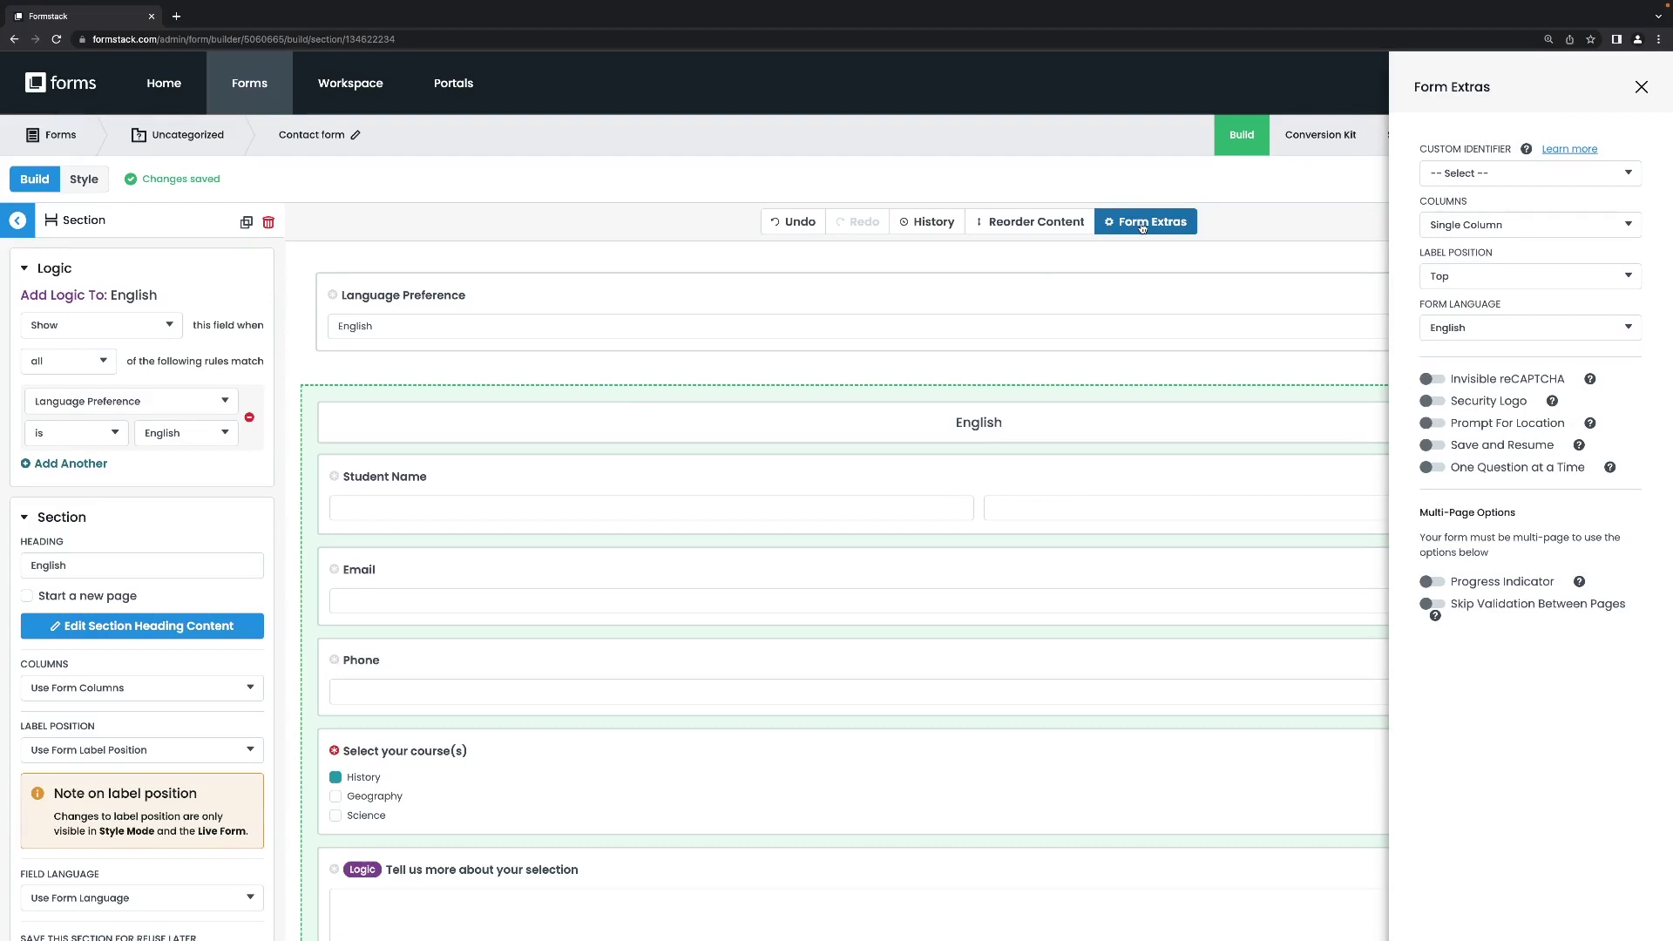
mouse_move(1579, 447)
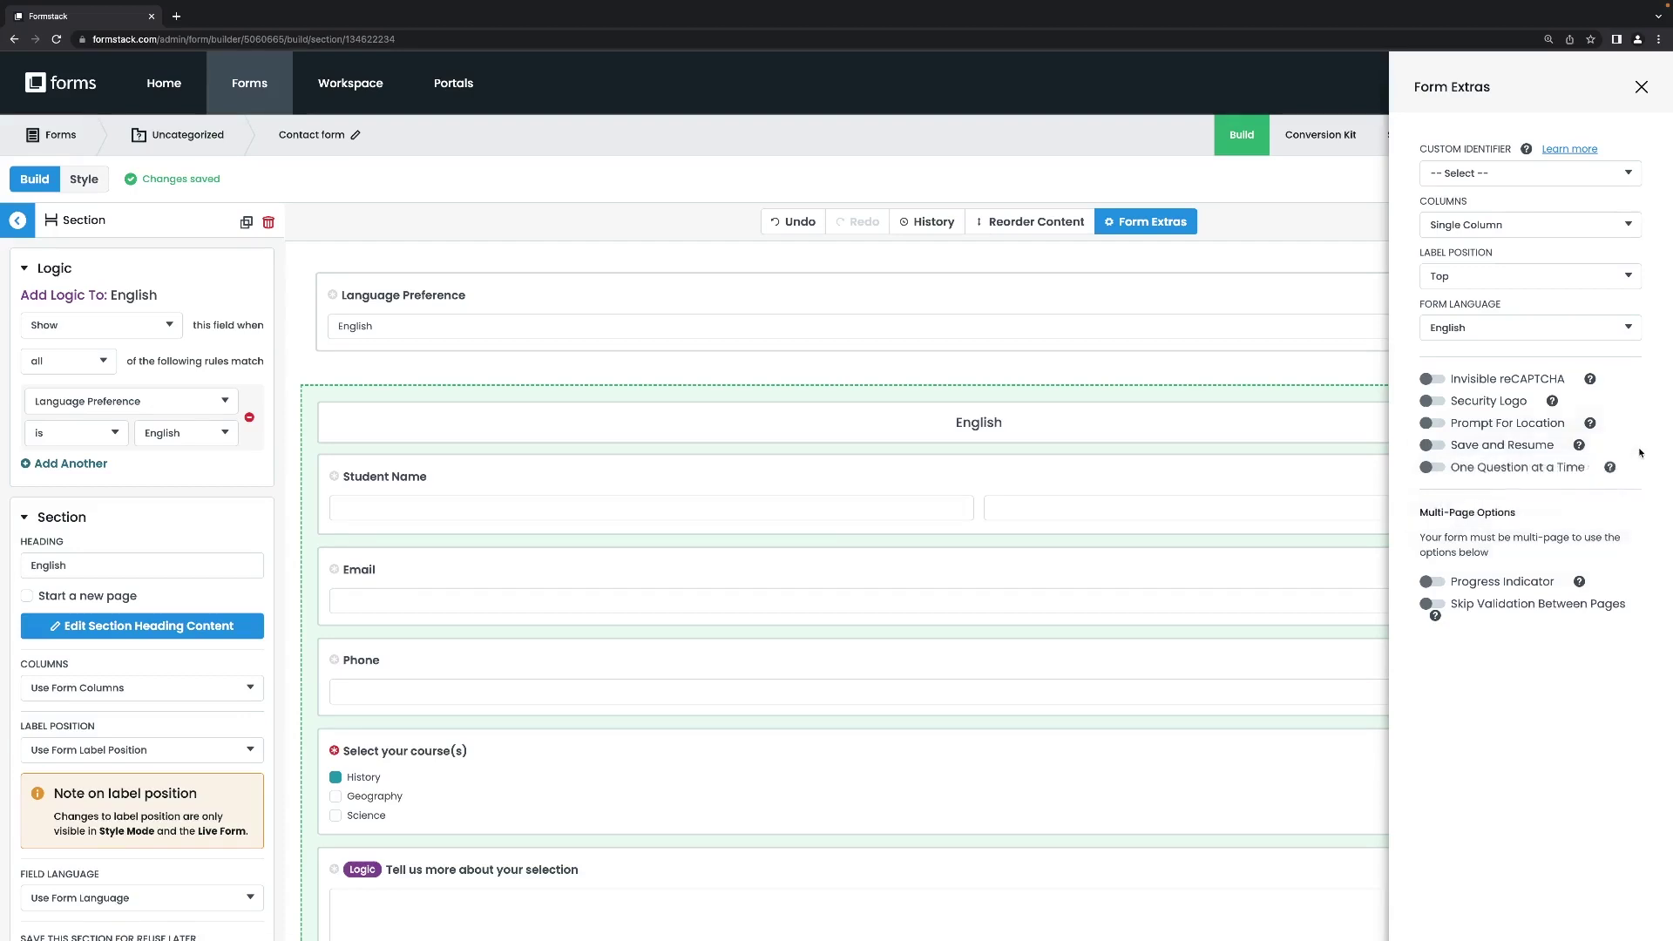
mouse_move(1579, 582)
click(1640, 86)
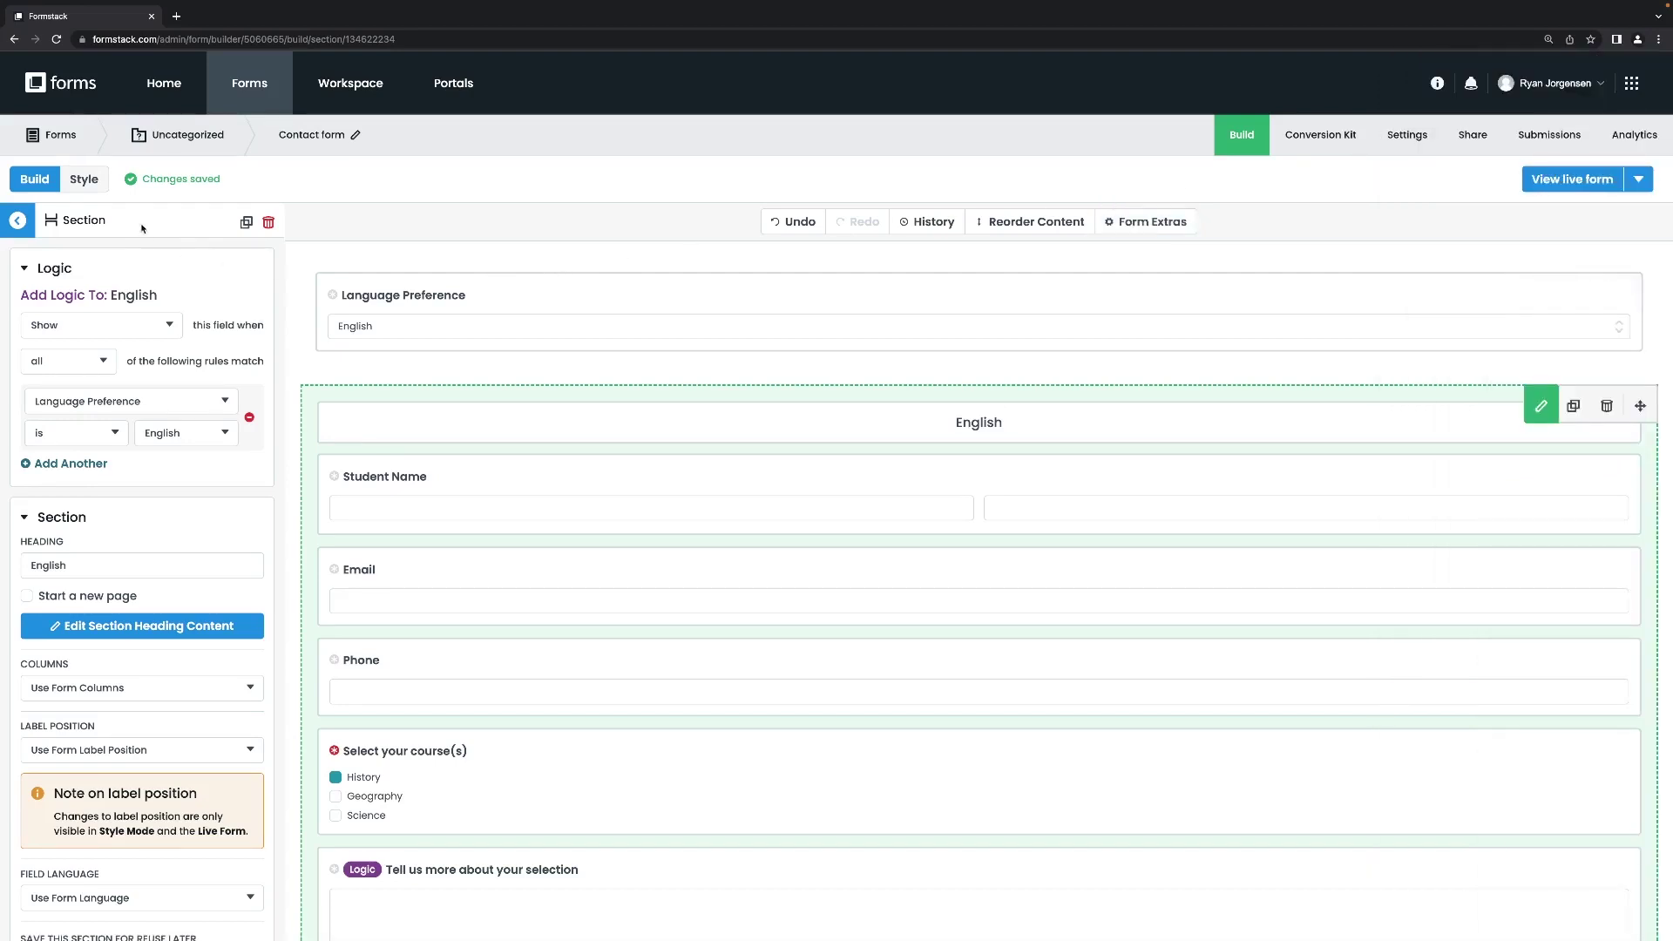
Apply Formstack Light, then the Formstack Quickstart theme, and open the form's Settings.
click(92, 181)
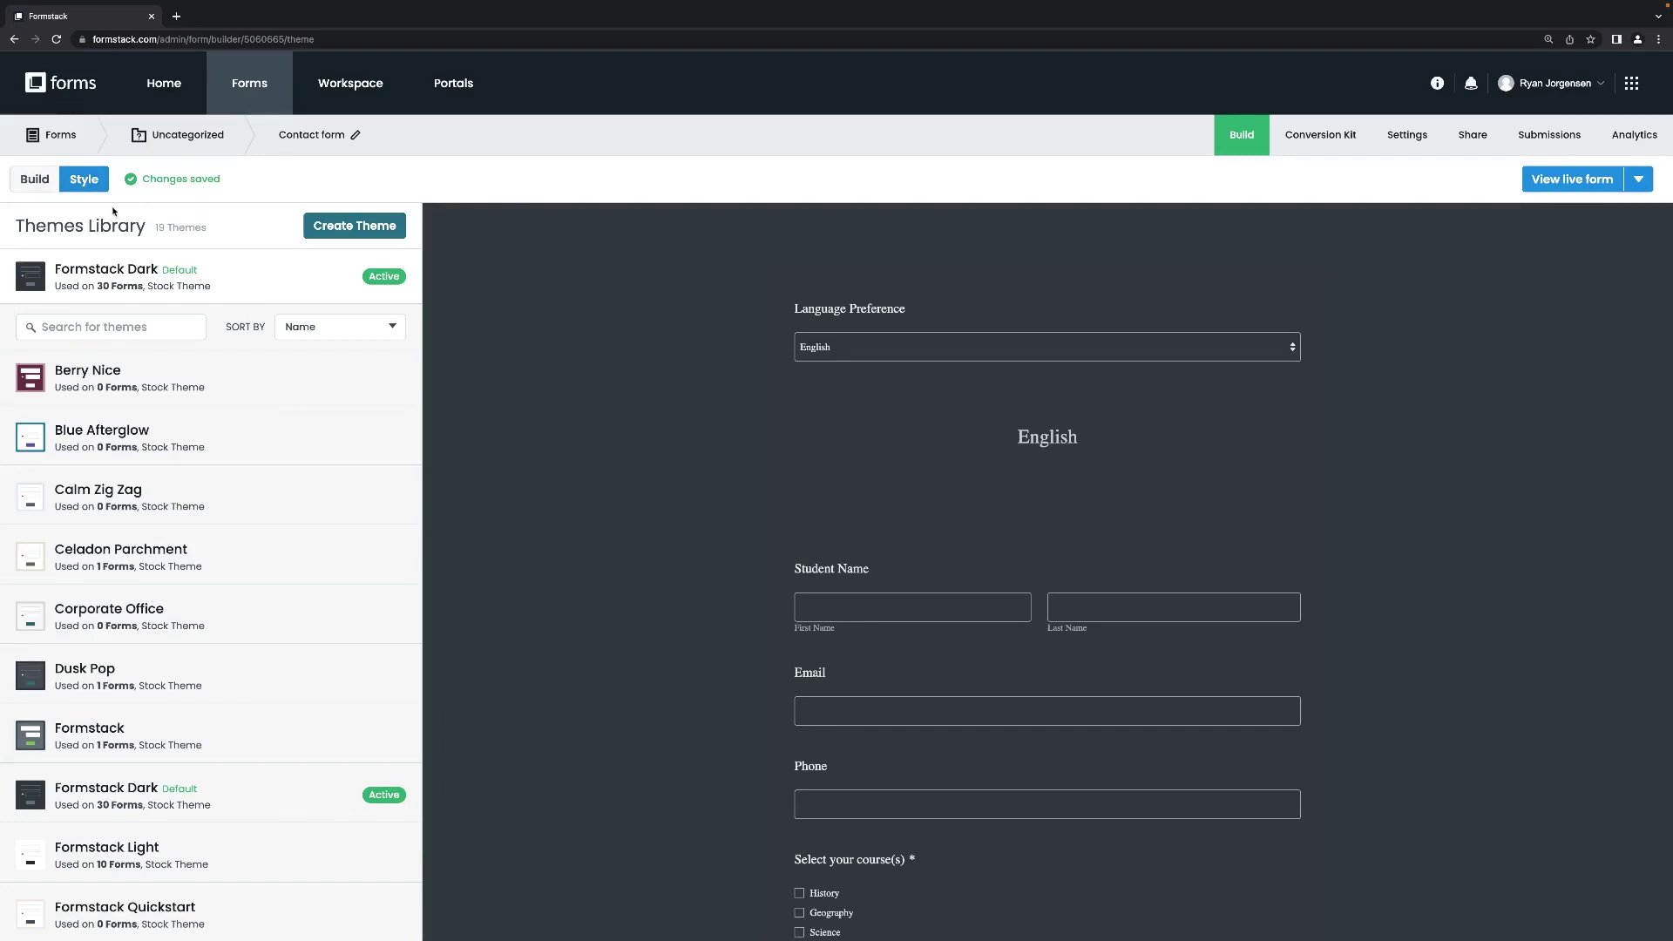
mouse_move(216, 449)
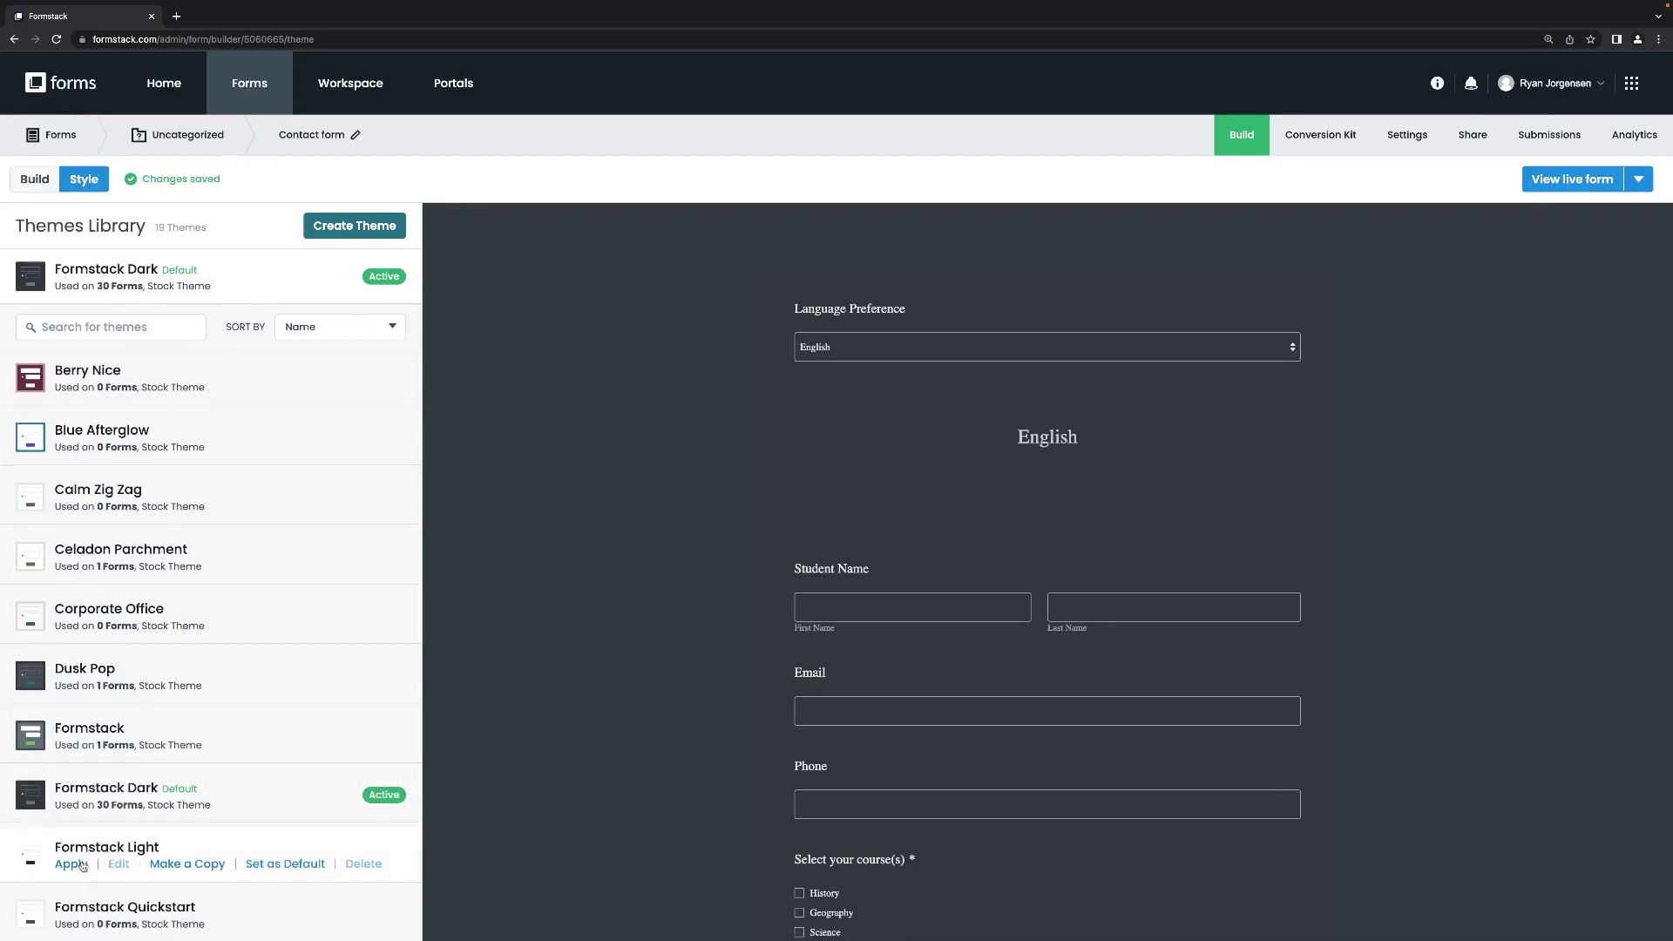
click(72, 865)
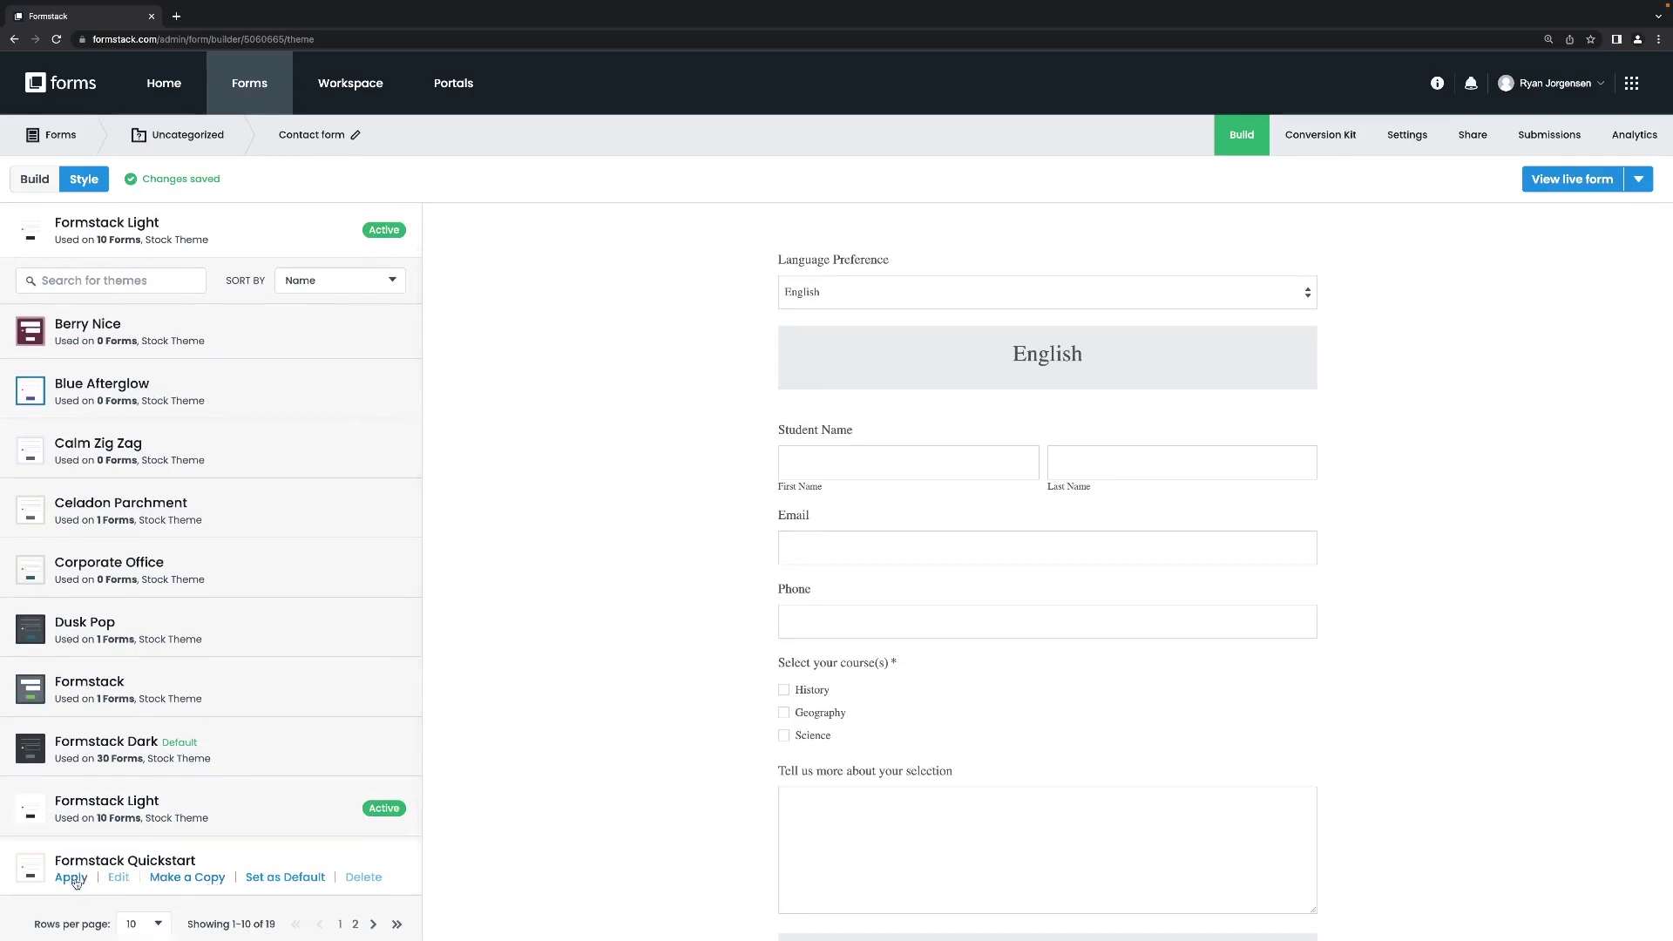
click(73, 878)
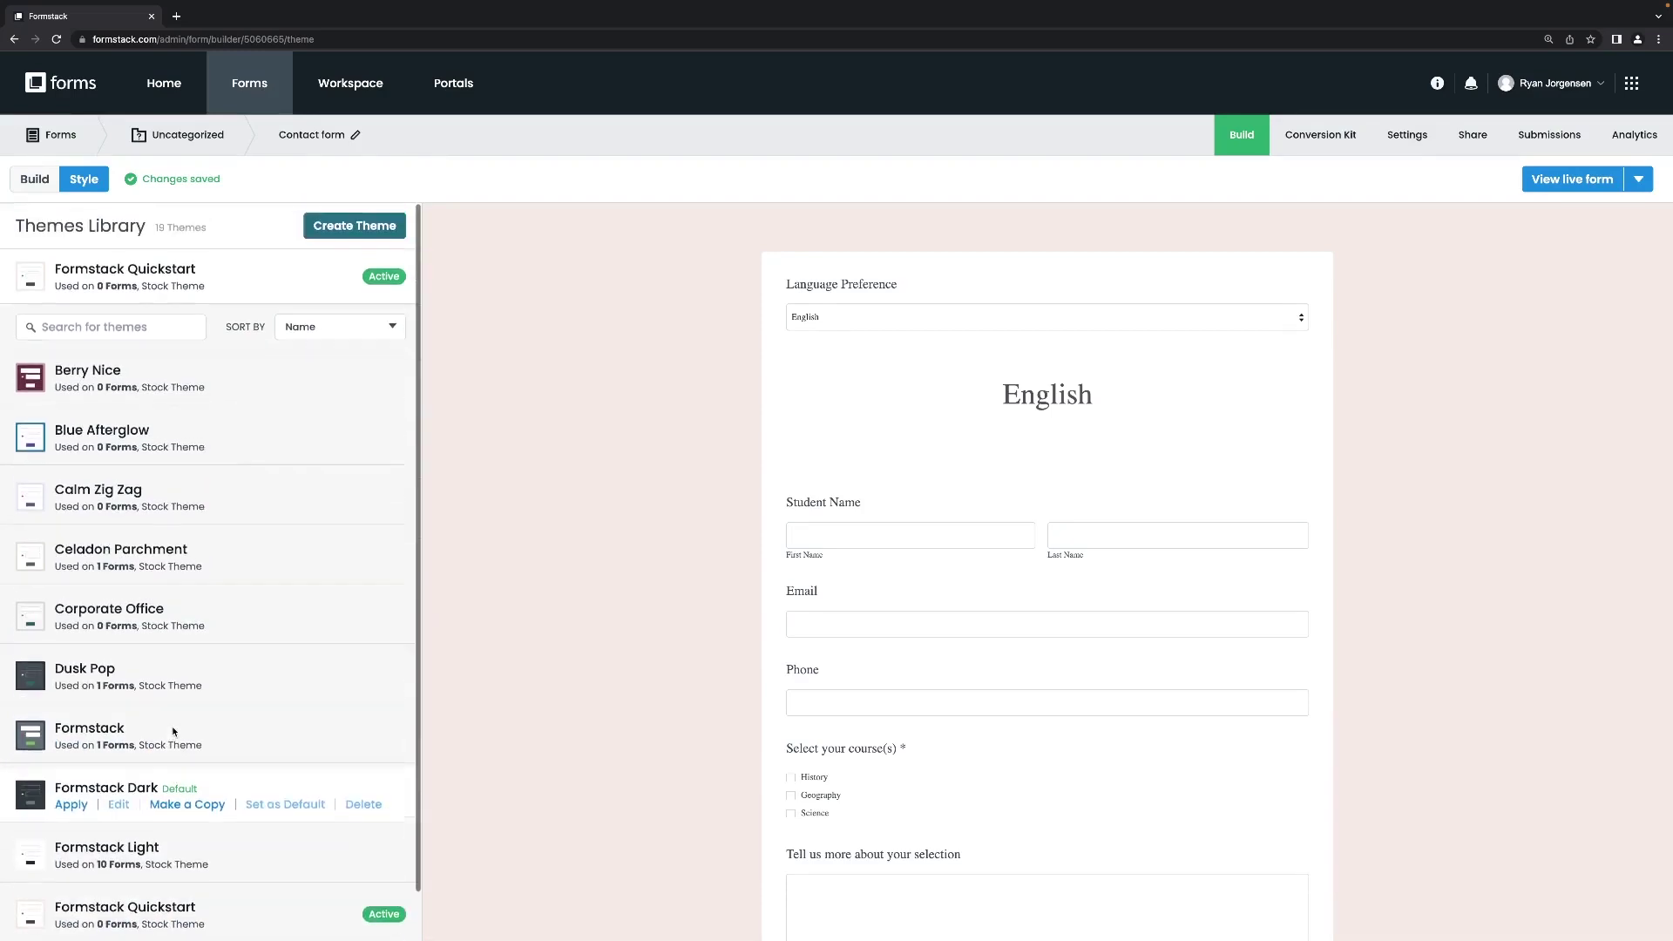
scroll(174, 733, up, 1)
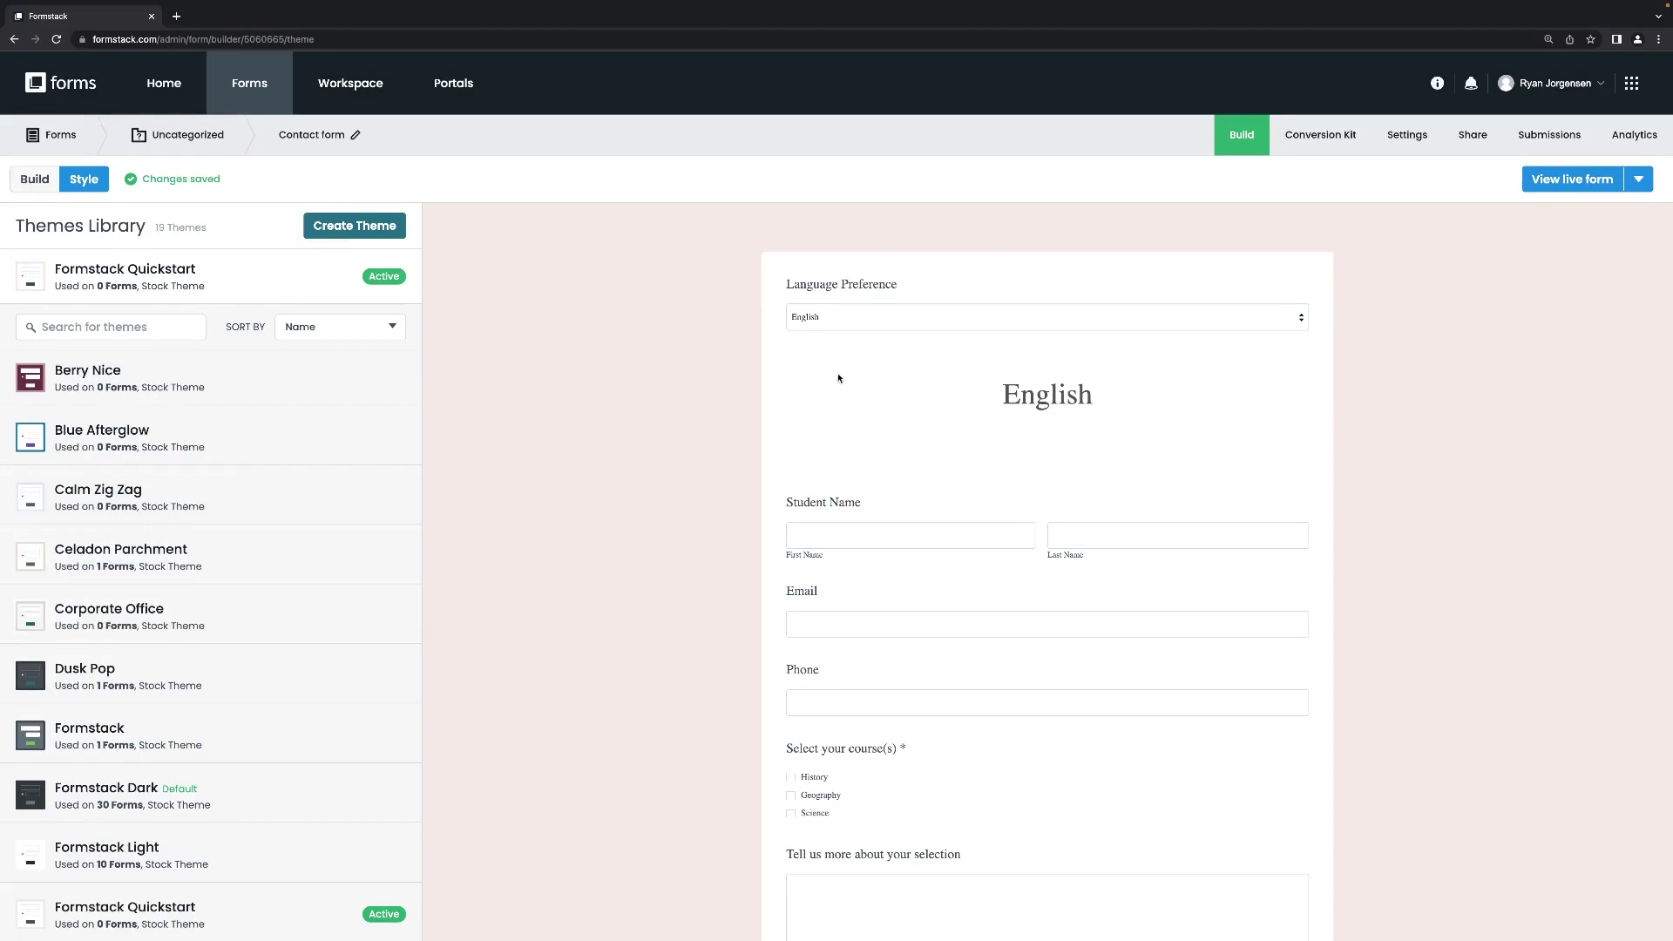
click(1400, 138)
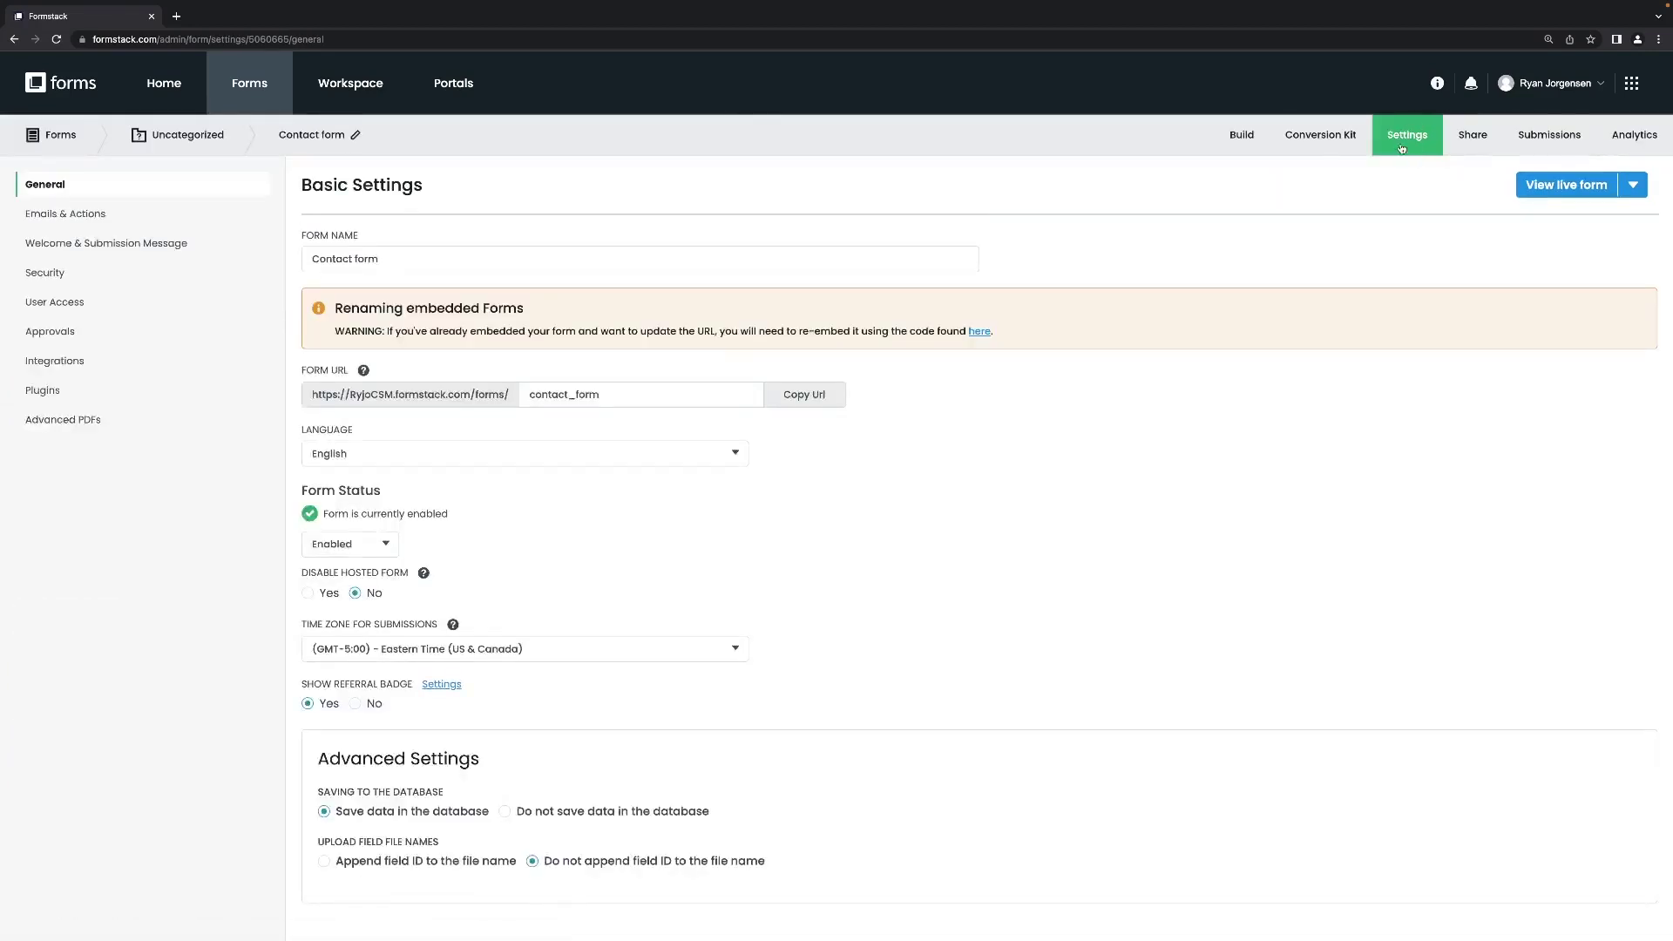
Open the Emails & Actions section of the Contact form's settings.
click(84, 220)
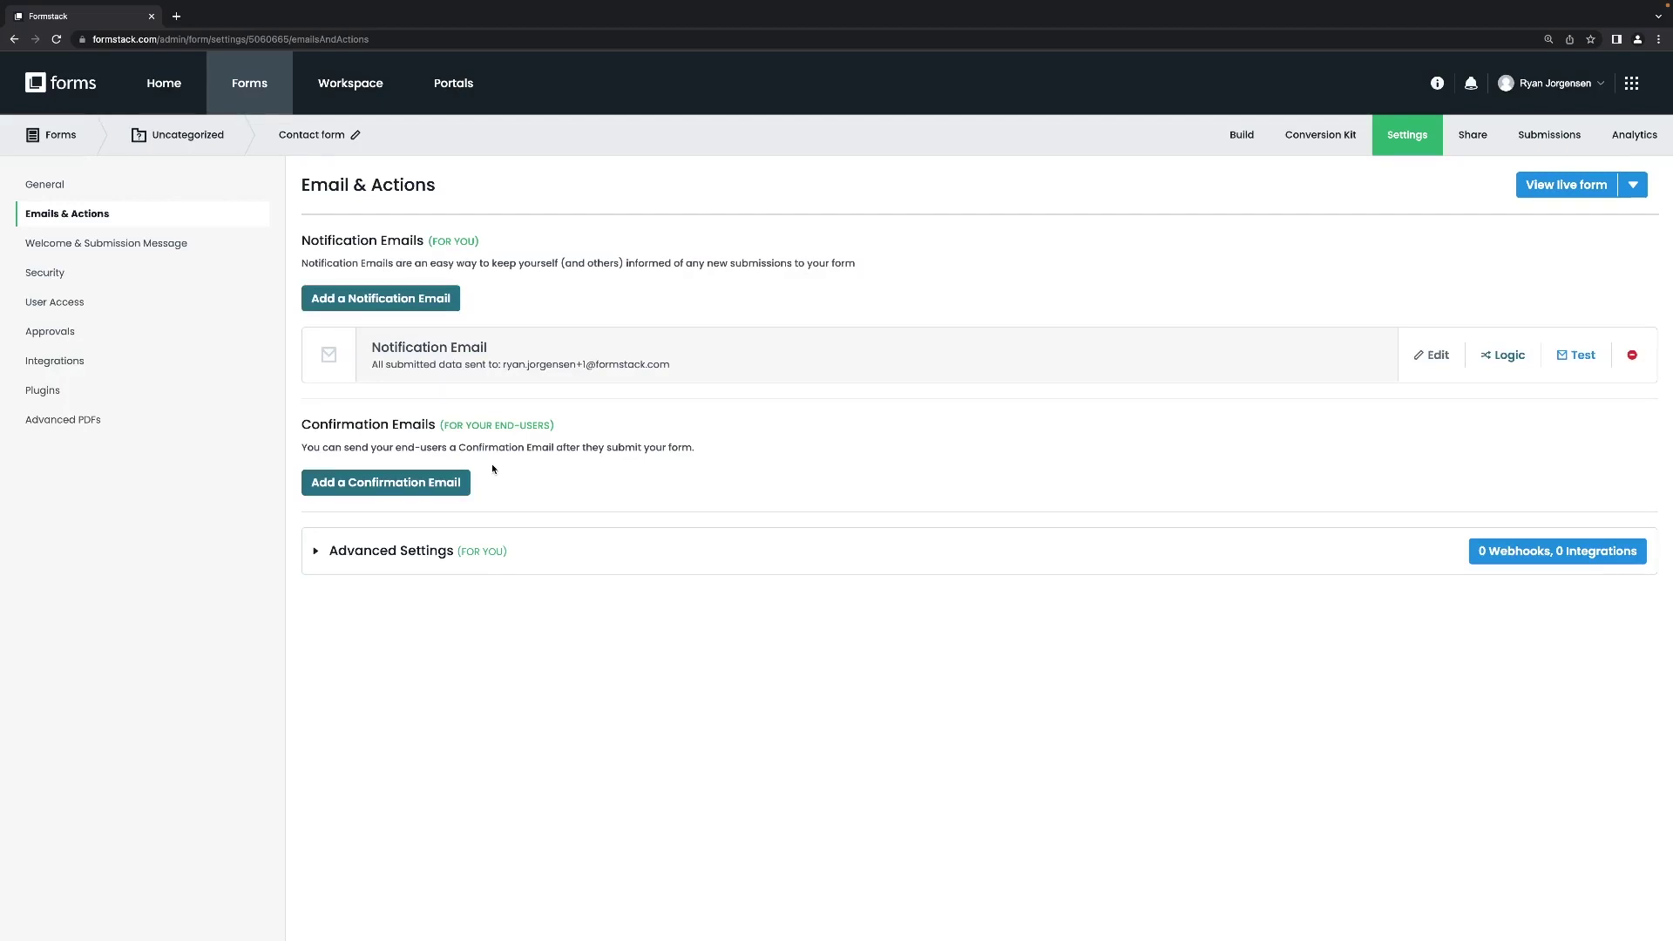
Start a confirmation email with 'Submission' added to the subject, sent immediately after submission.
click(409, 487)
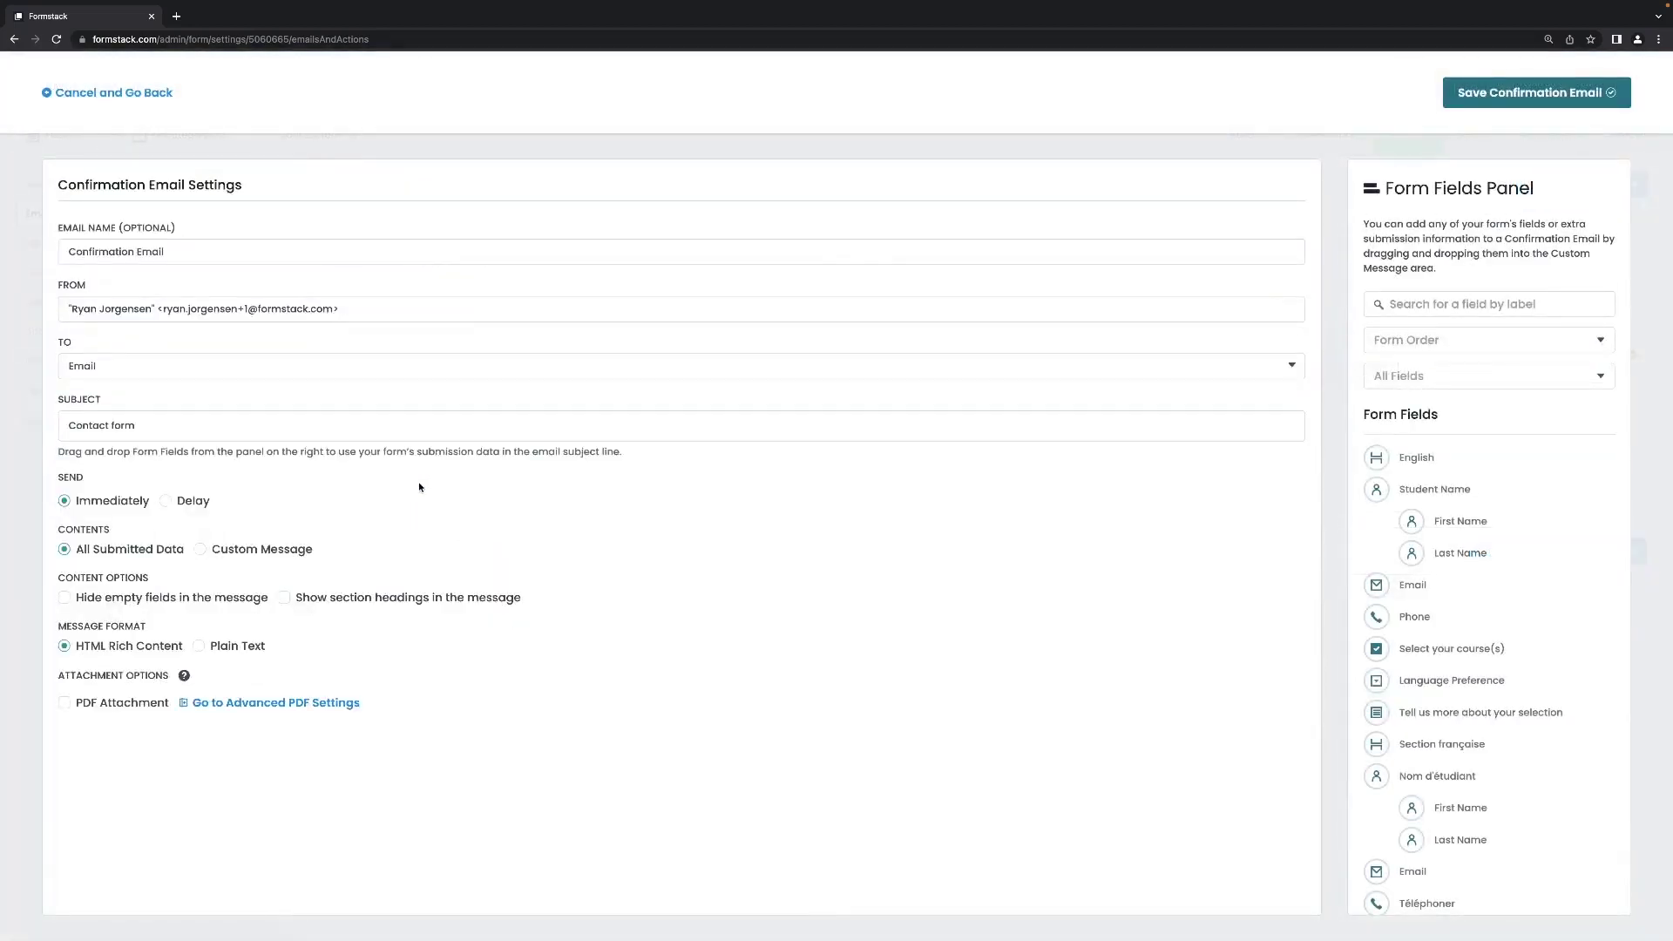
click(289, 304)
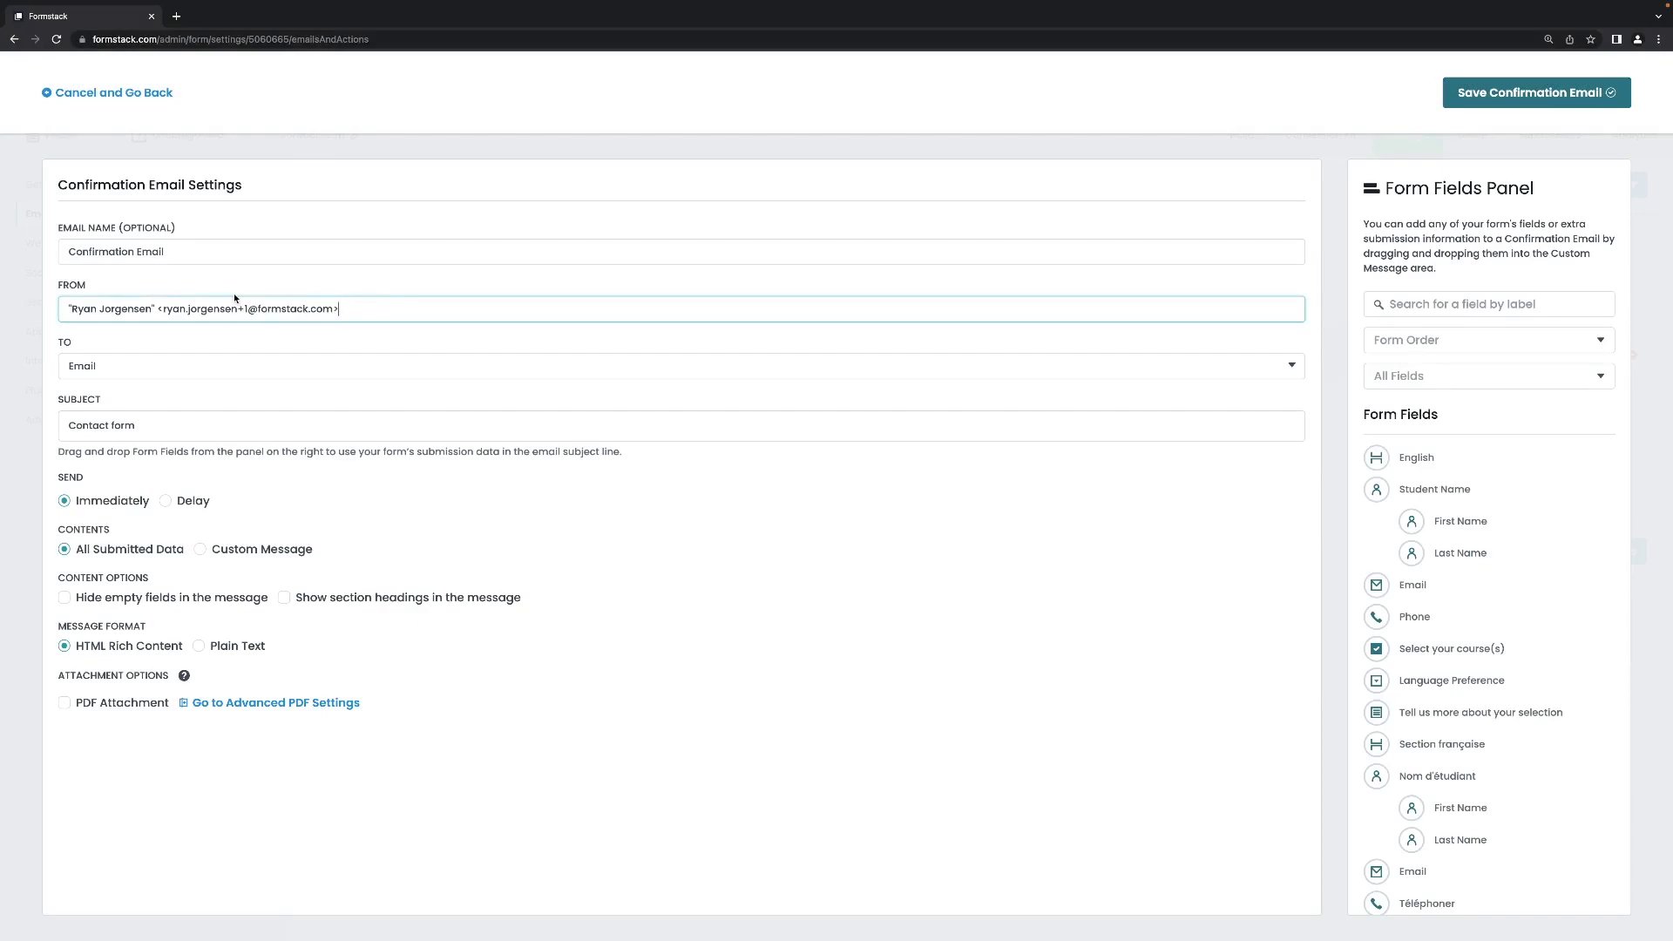
click(156, 428)
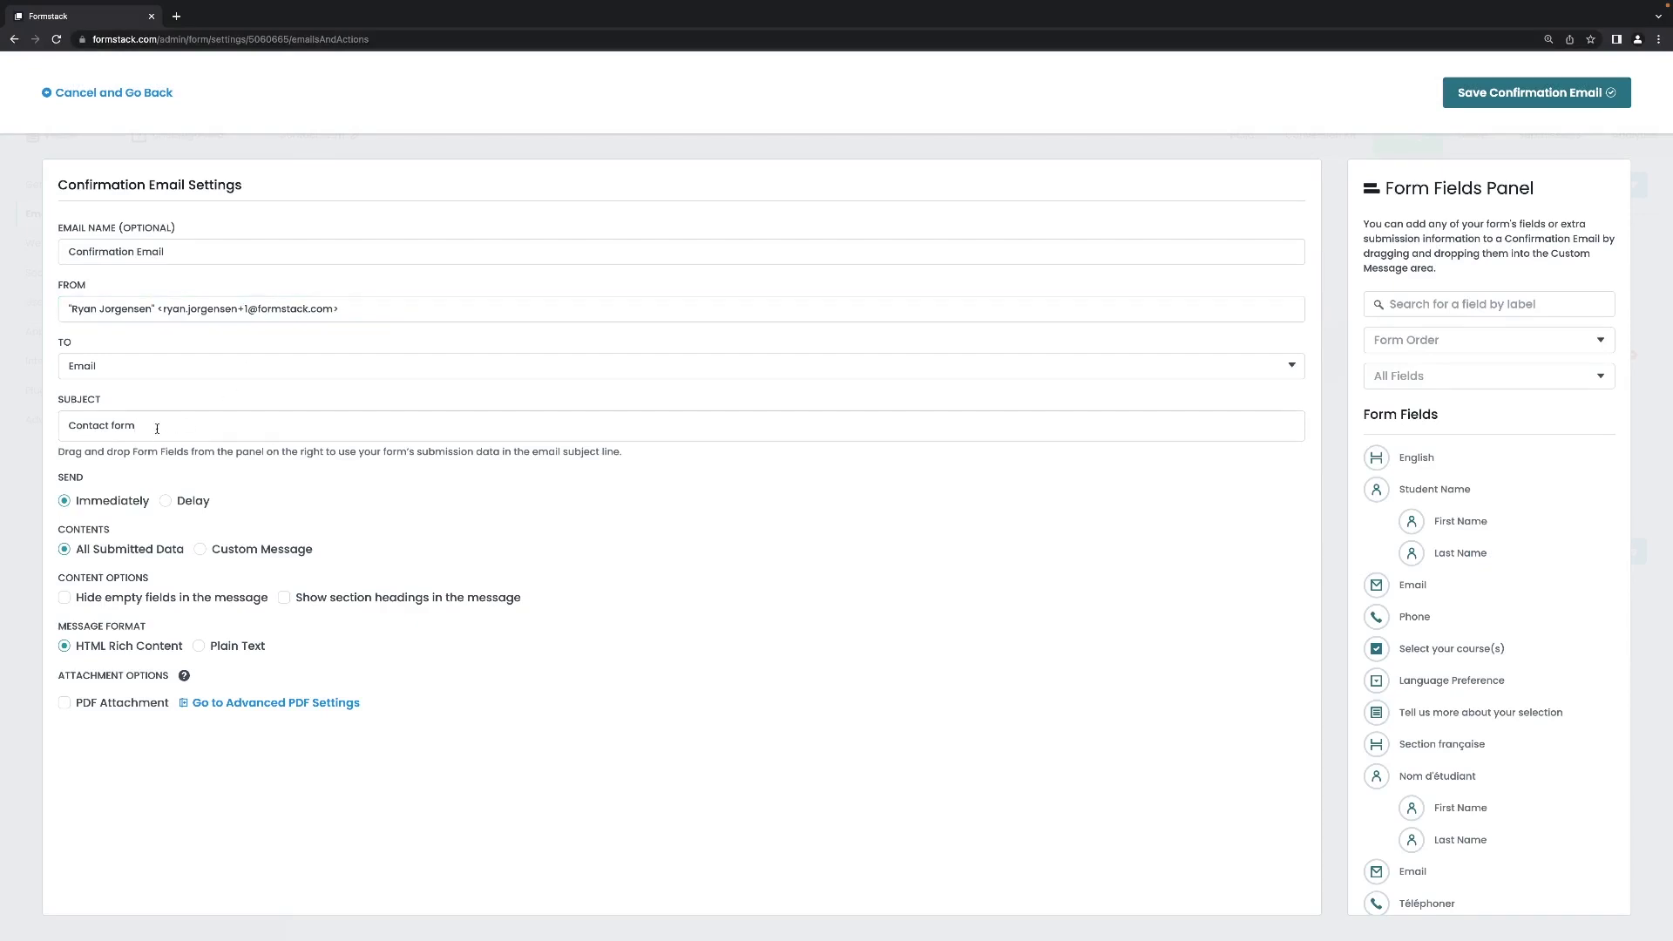
text(Submission)
click(170, 501)
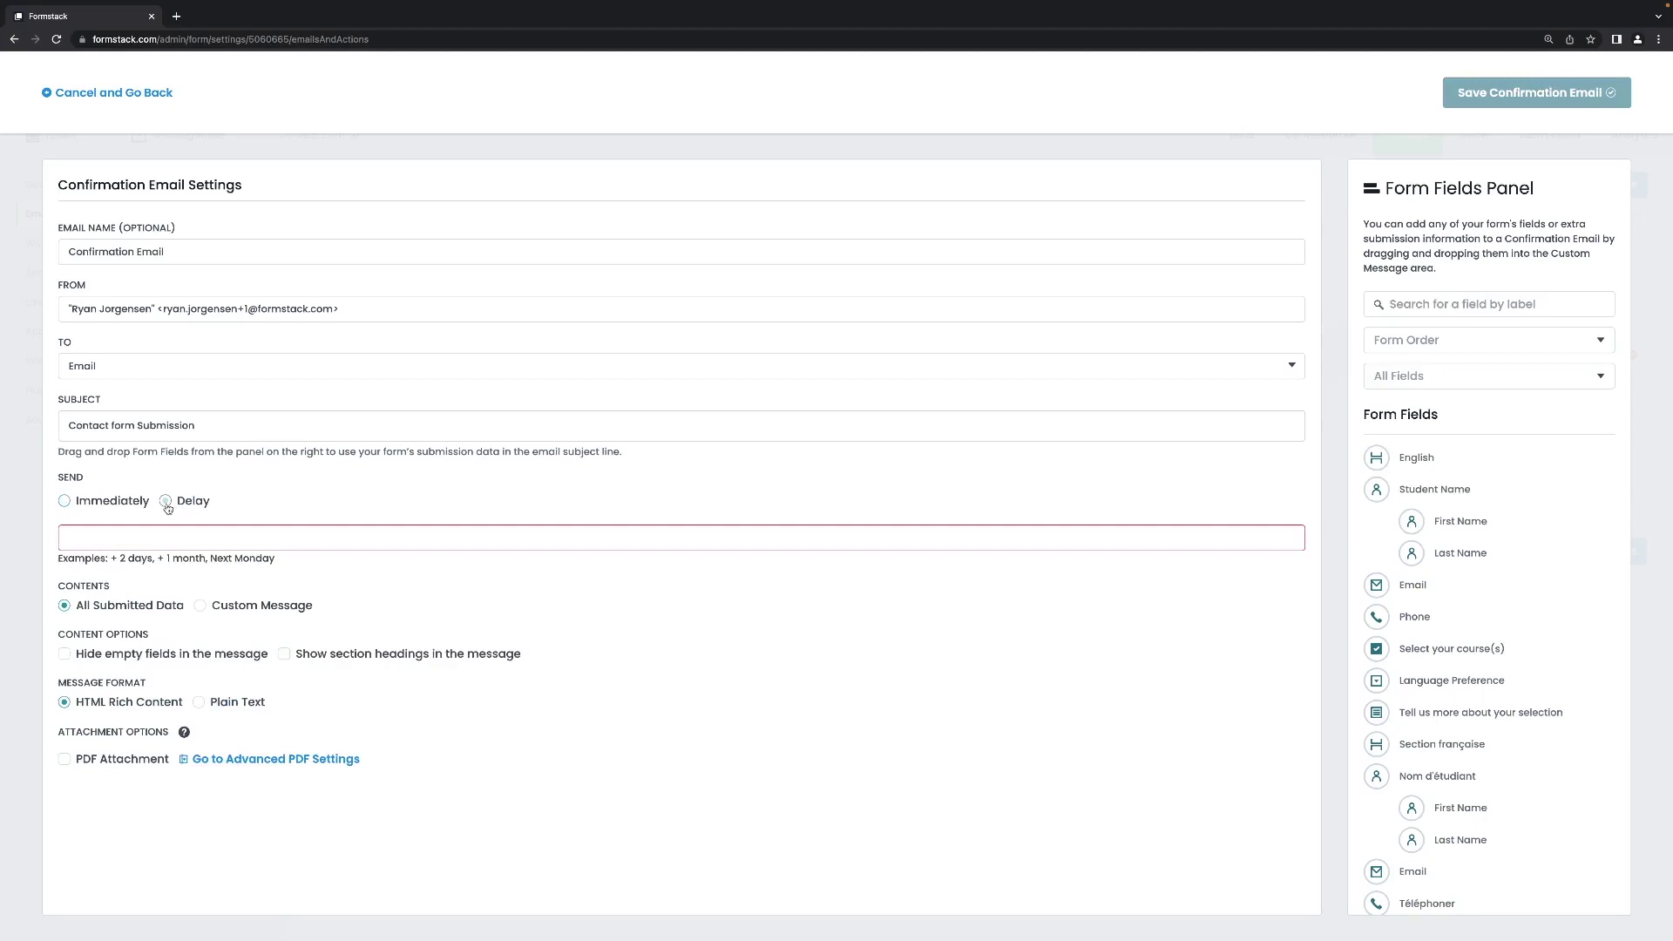
click(66, 501)
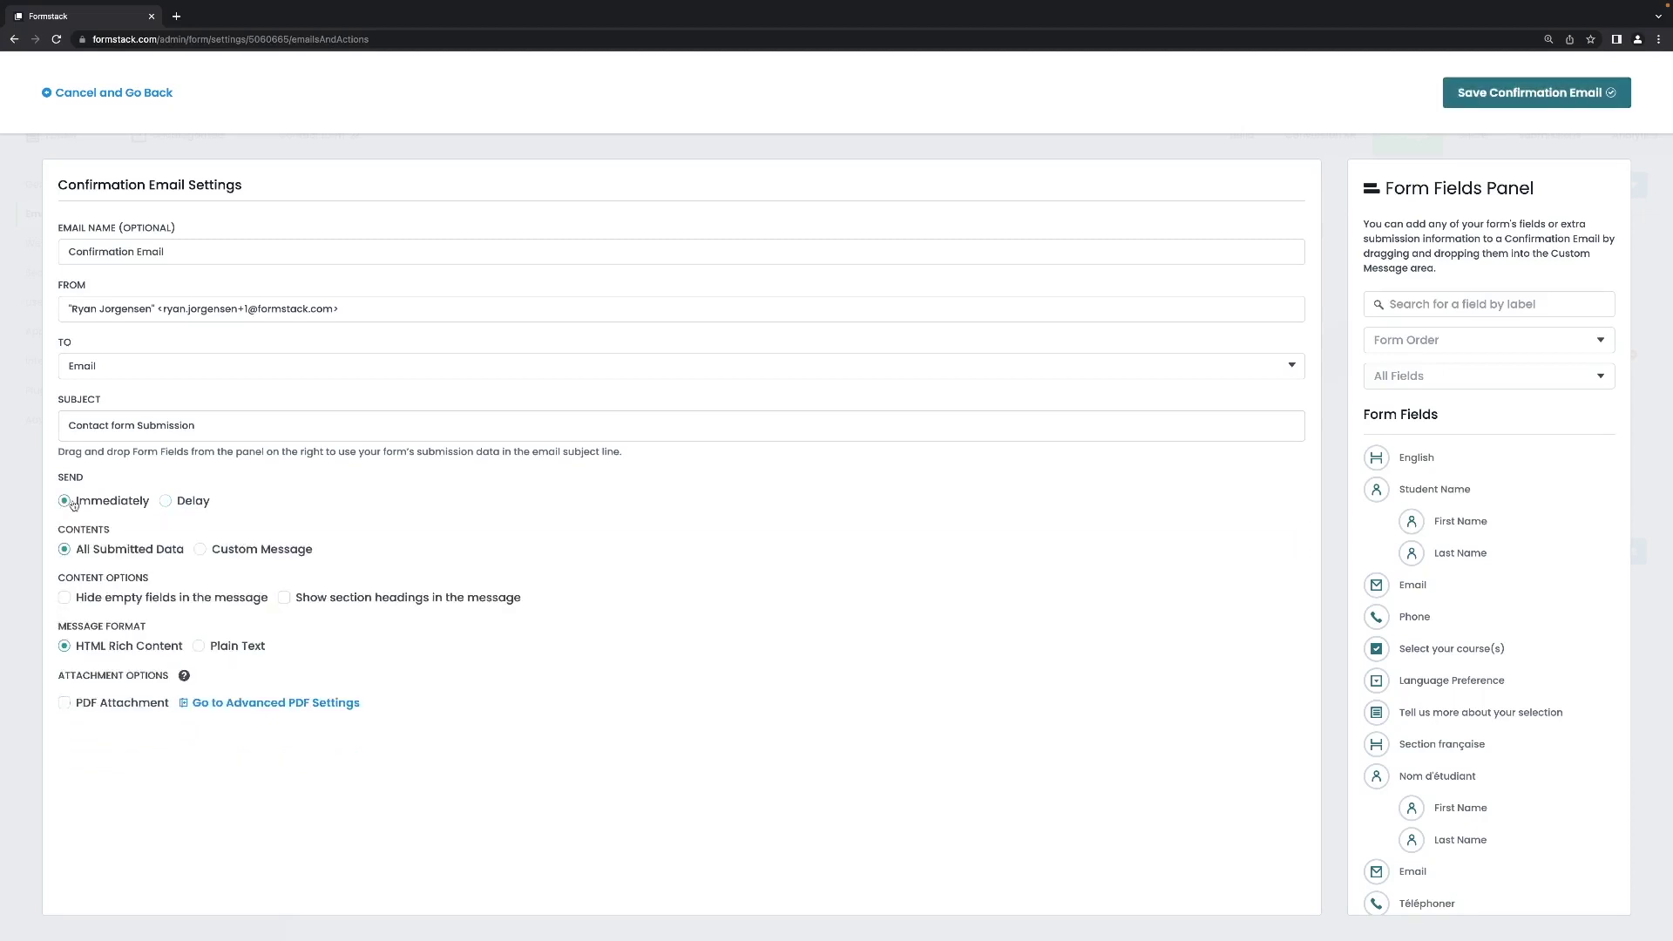
Draft a custom message reading 'Hello', the Student Name field, then 'Thank you for'.
click(201, 551)
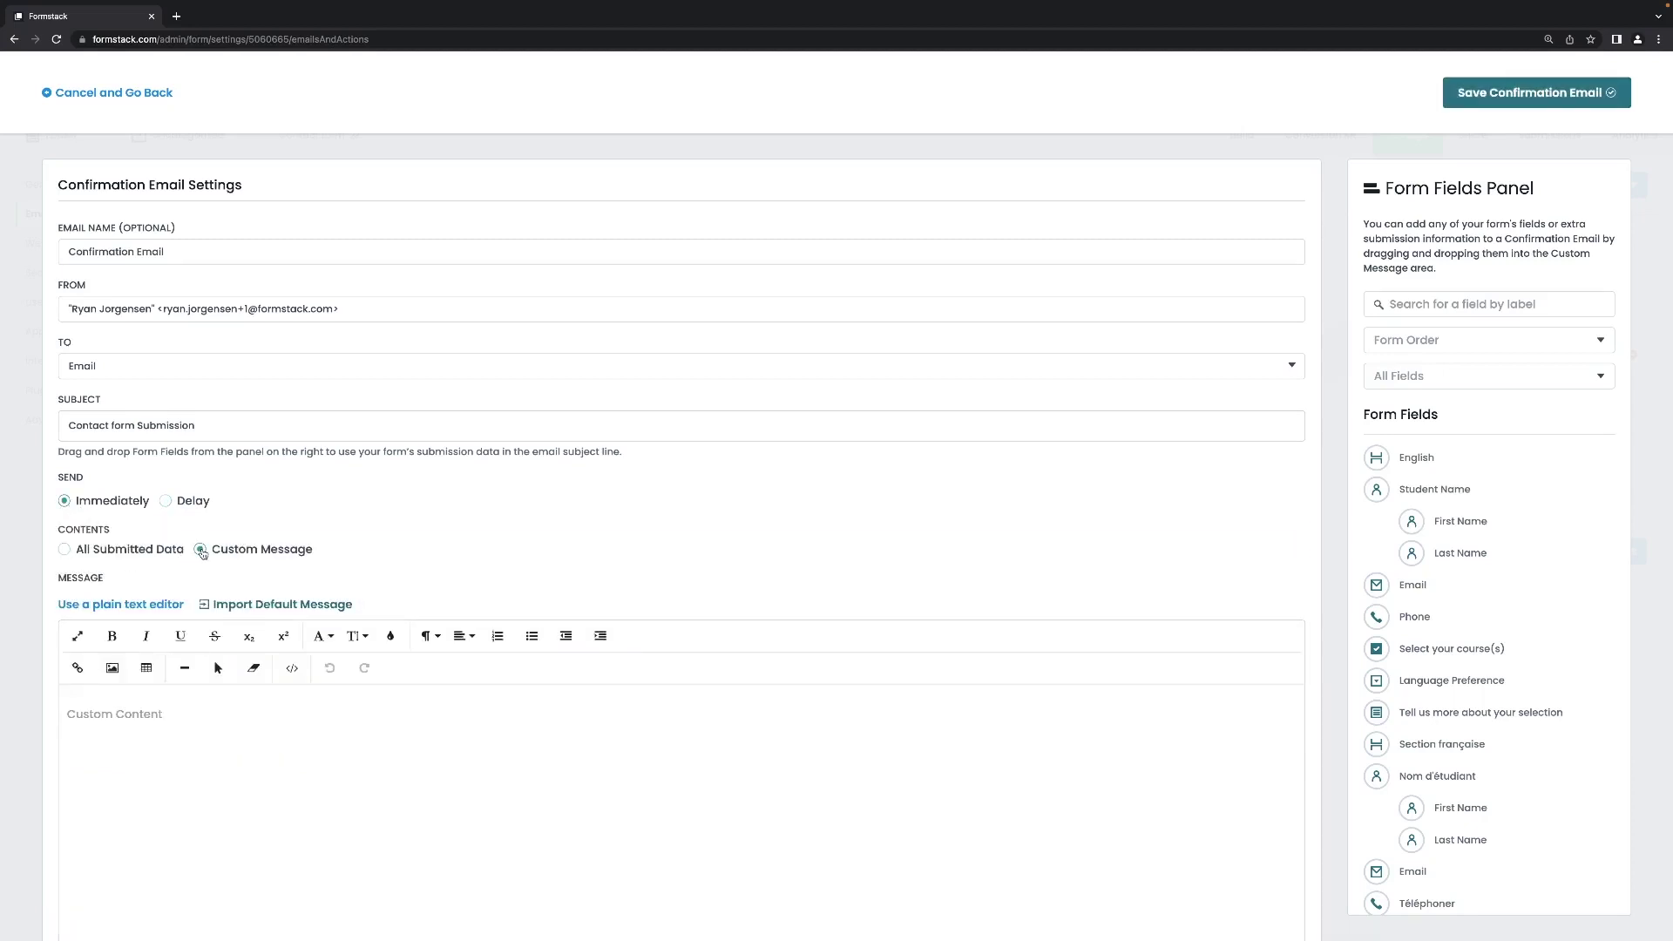
click(617, 736)
text(Hello)
drag(1376, 489, 554, 709)
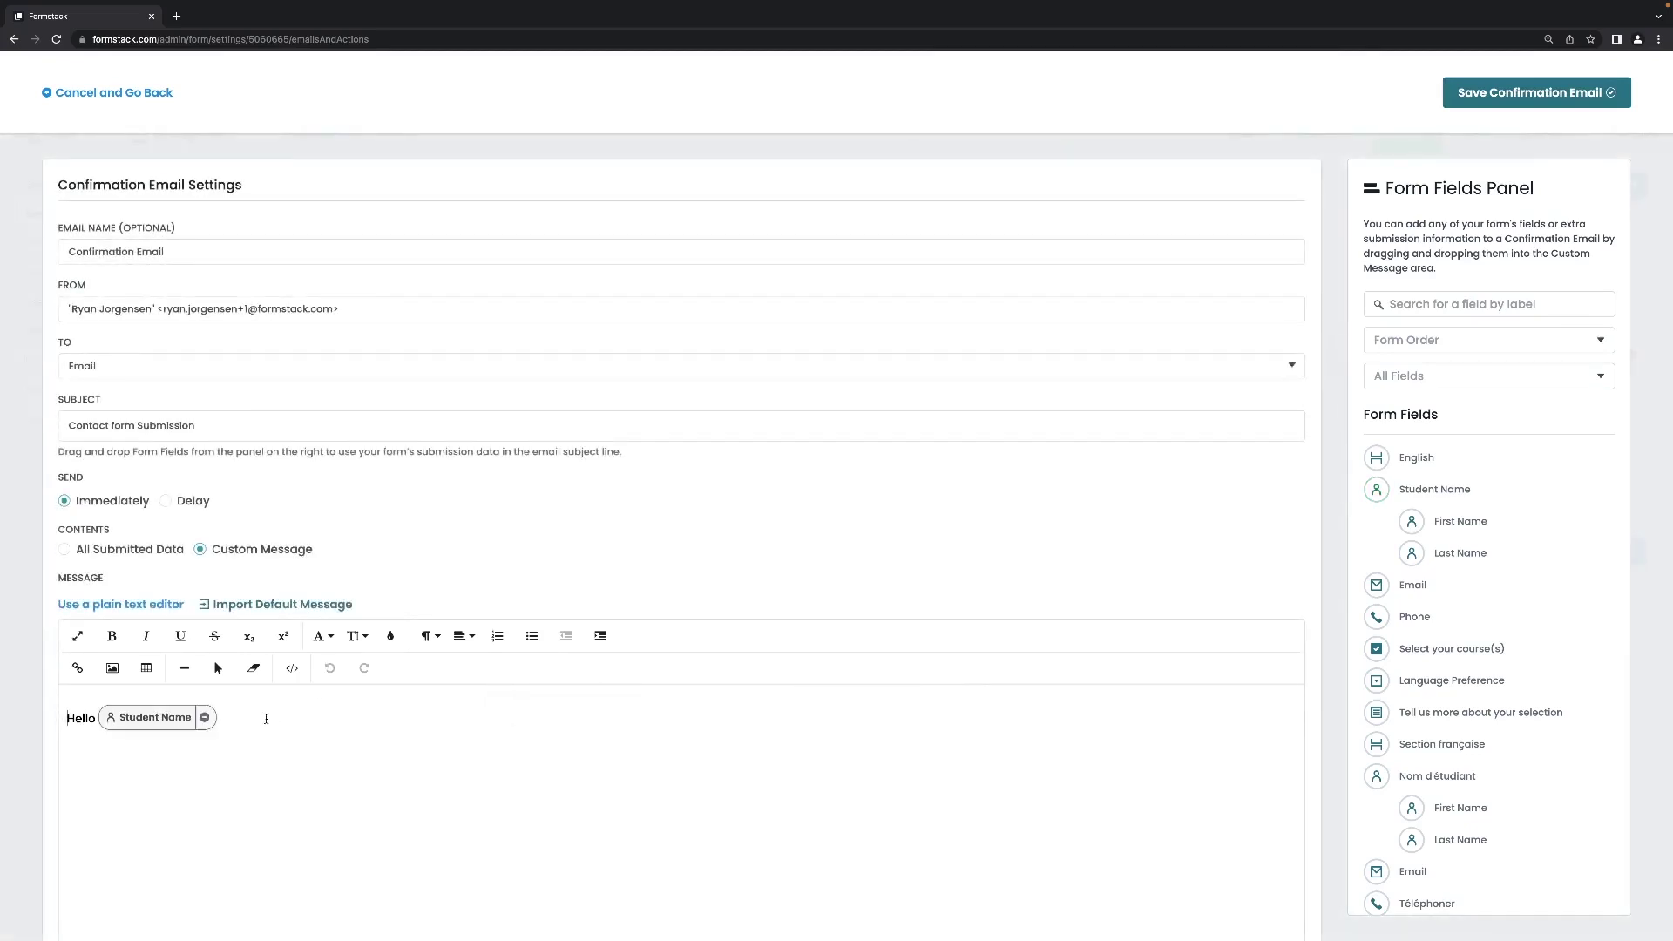
scroll(265, 717, down, 1)
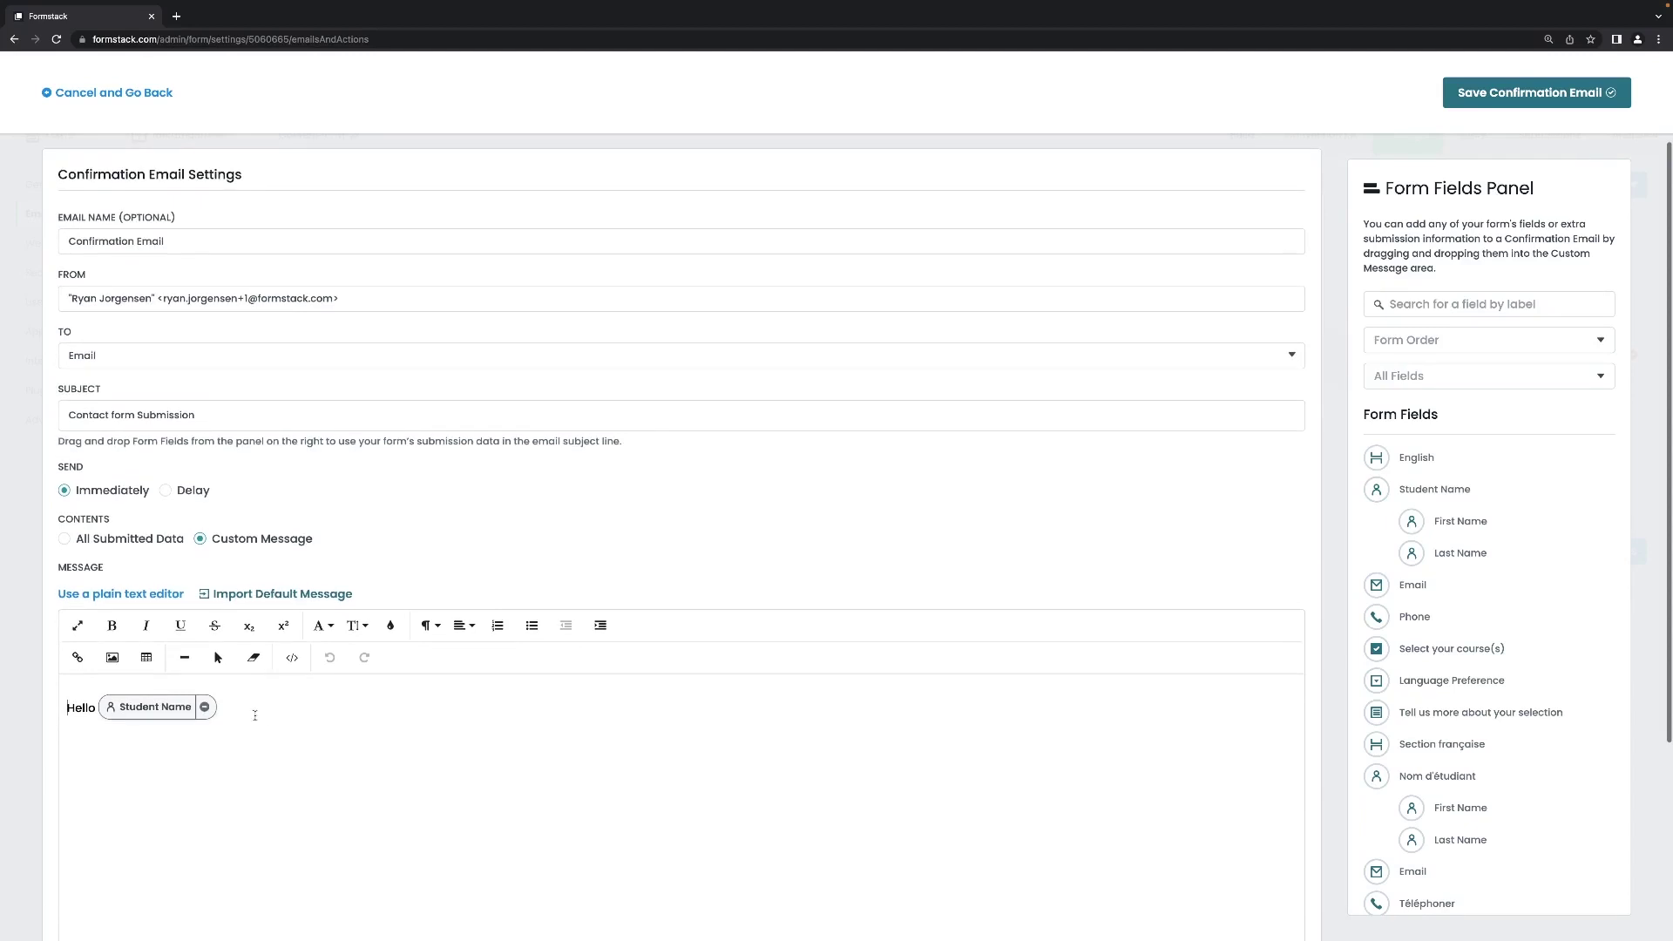
text(,)
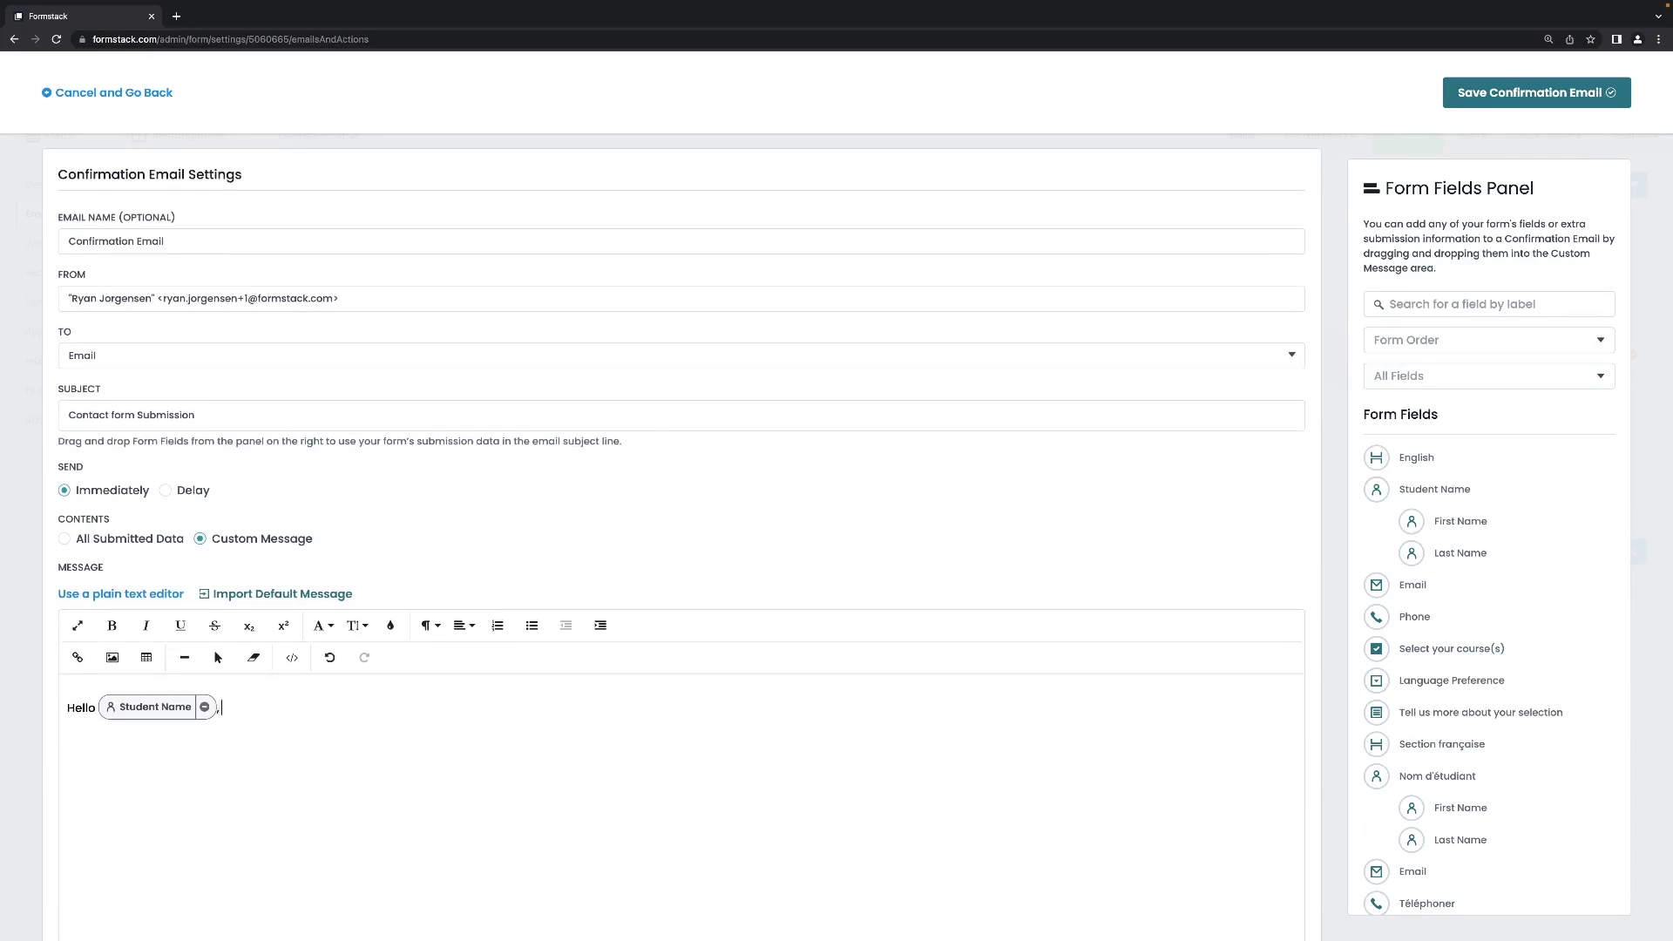
key(Return)
key(BackSpace)
text(Thank you for you)
key(BackSpace)
key(BackSpace)
key(BackSpace)
key(BackSpace)
Delete the draft message and discard the confirmation email without saving.
key(BackSpace)
key(BackSpace)
key(BackSpace)
key(BackSpace)
drag(226, 741, 66, 706)
key(BackSpace)
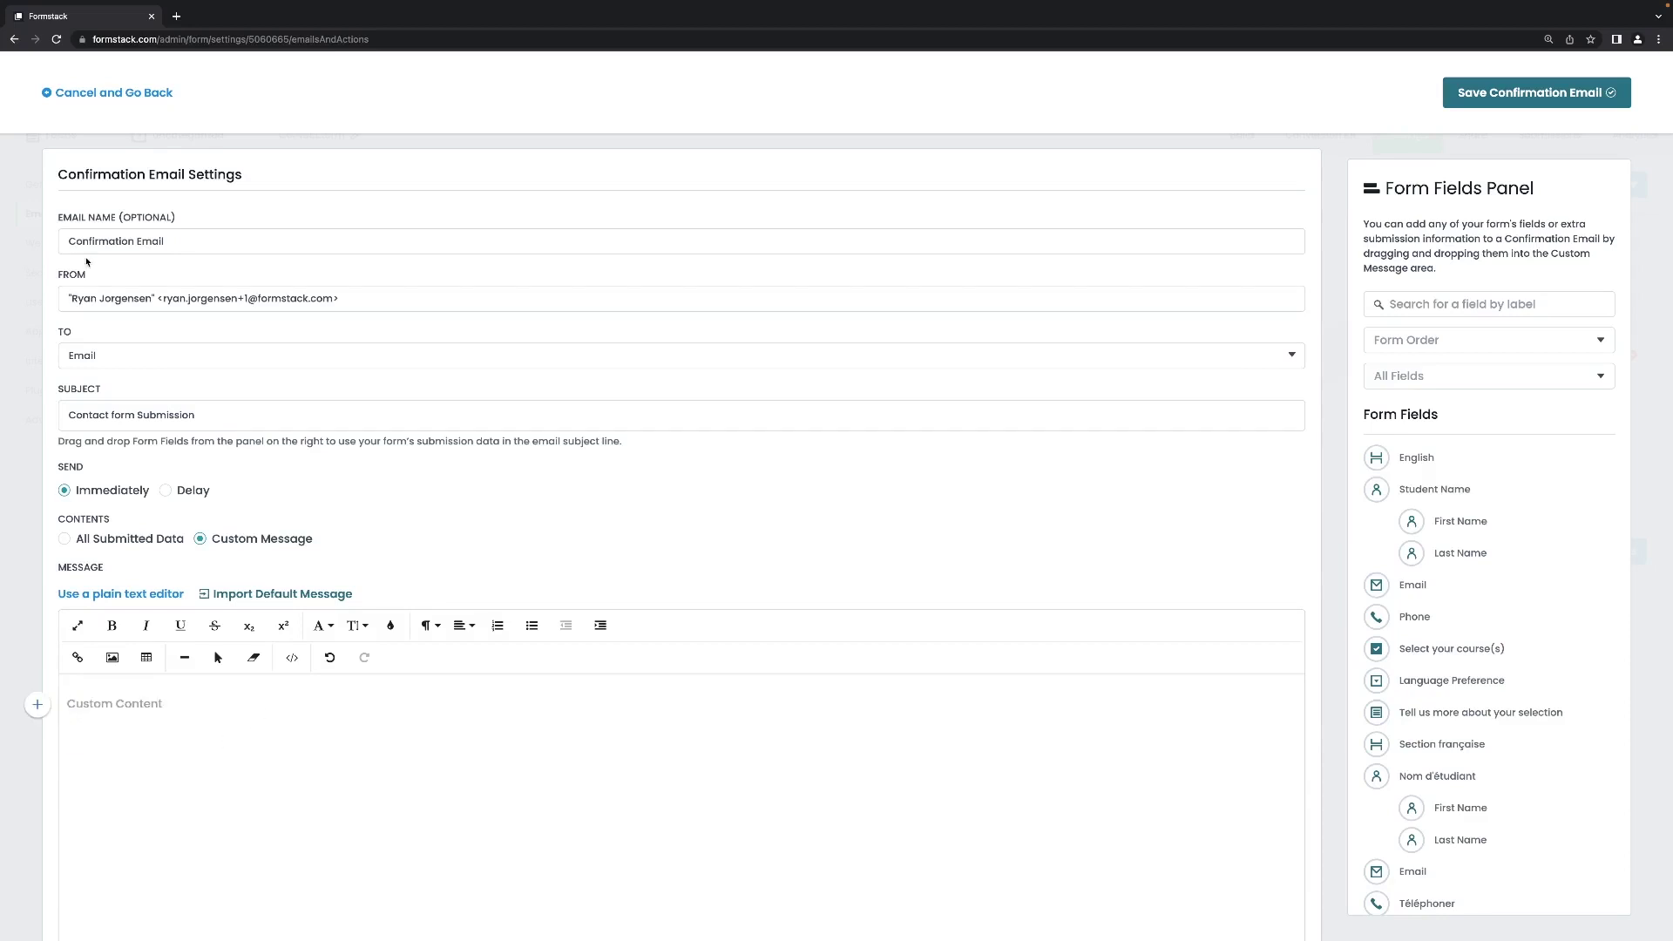
click(116, 94)
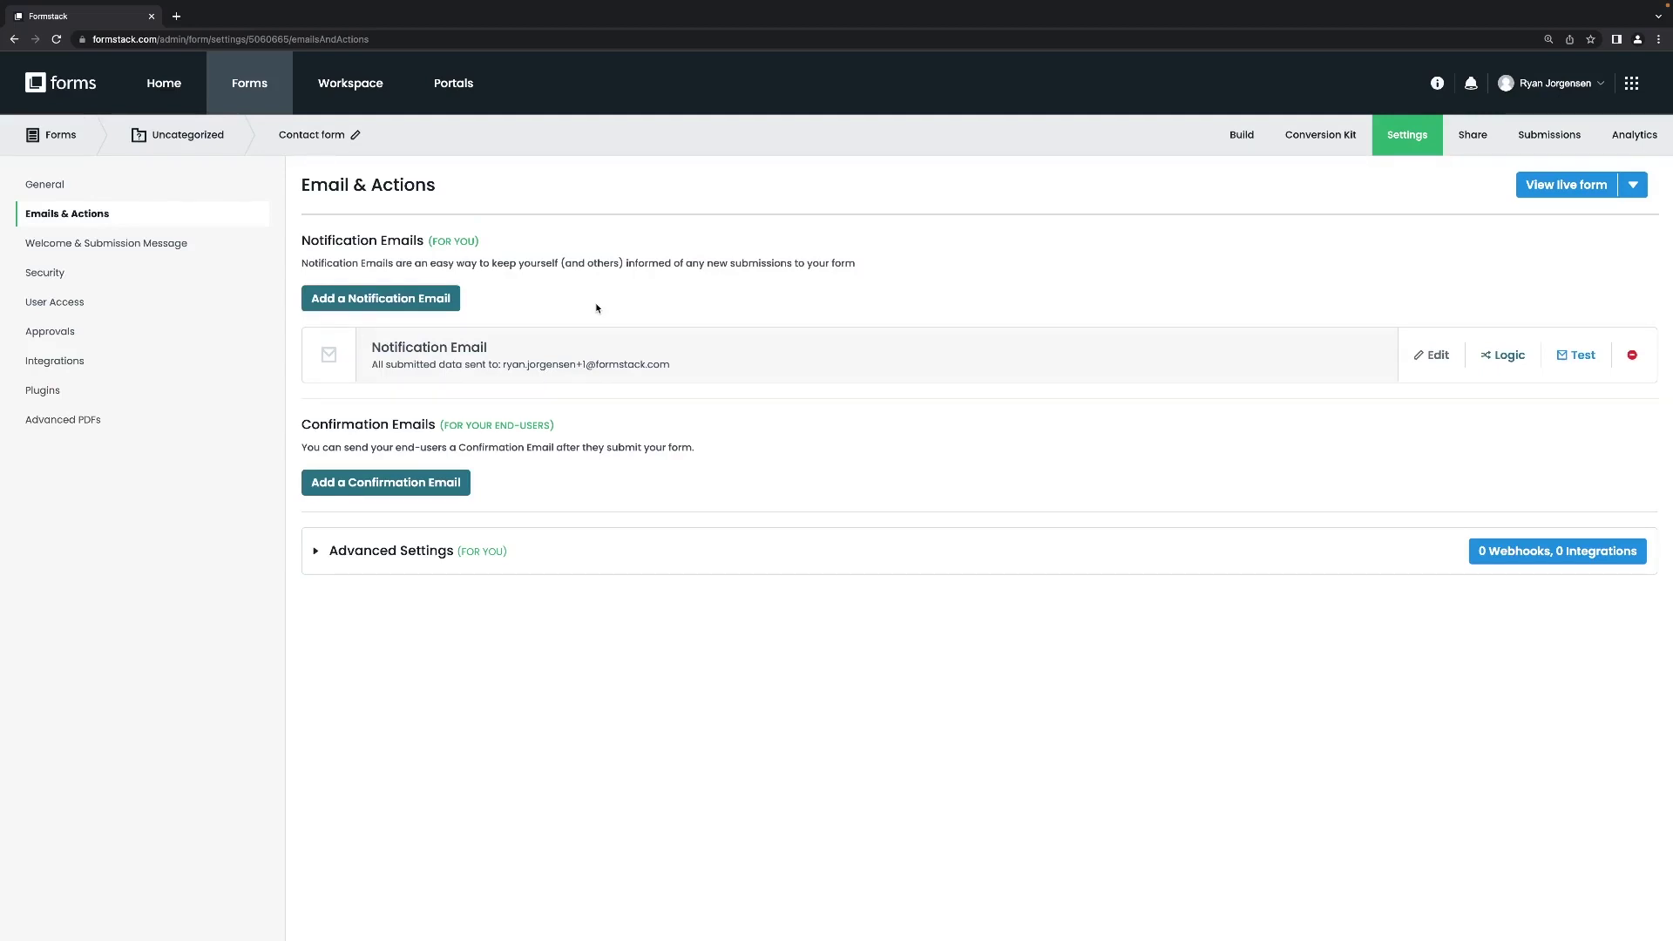
Add and save a second notification email sent to the History address.
click(405, 303)
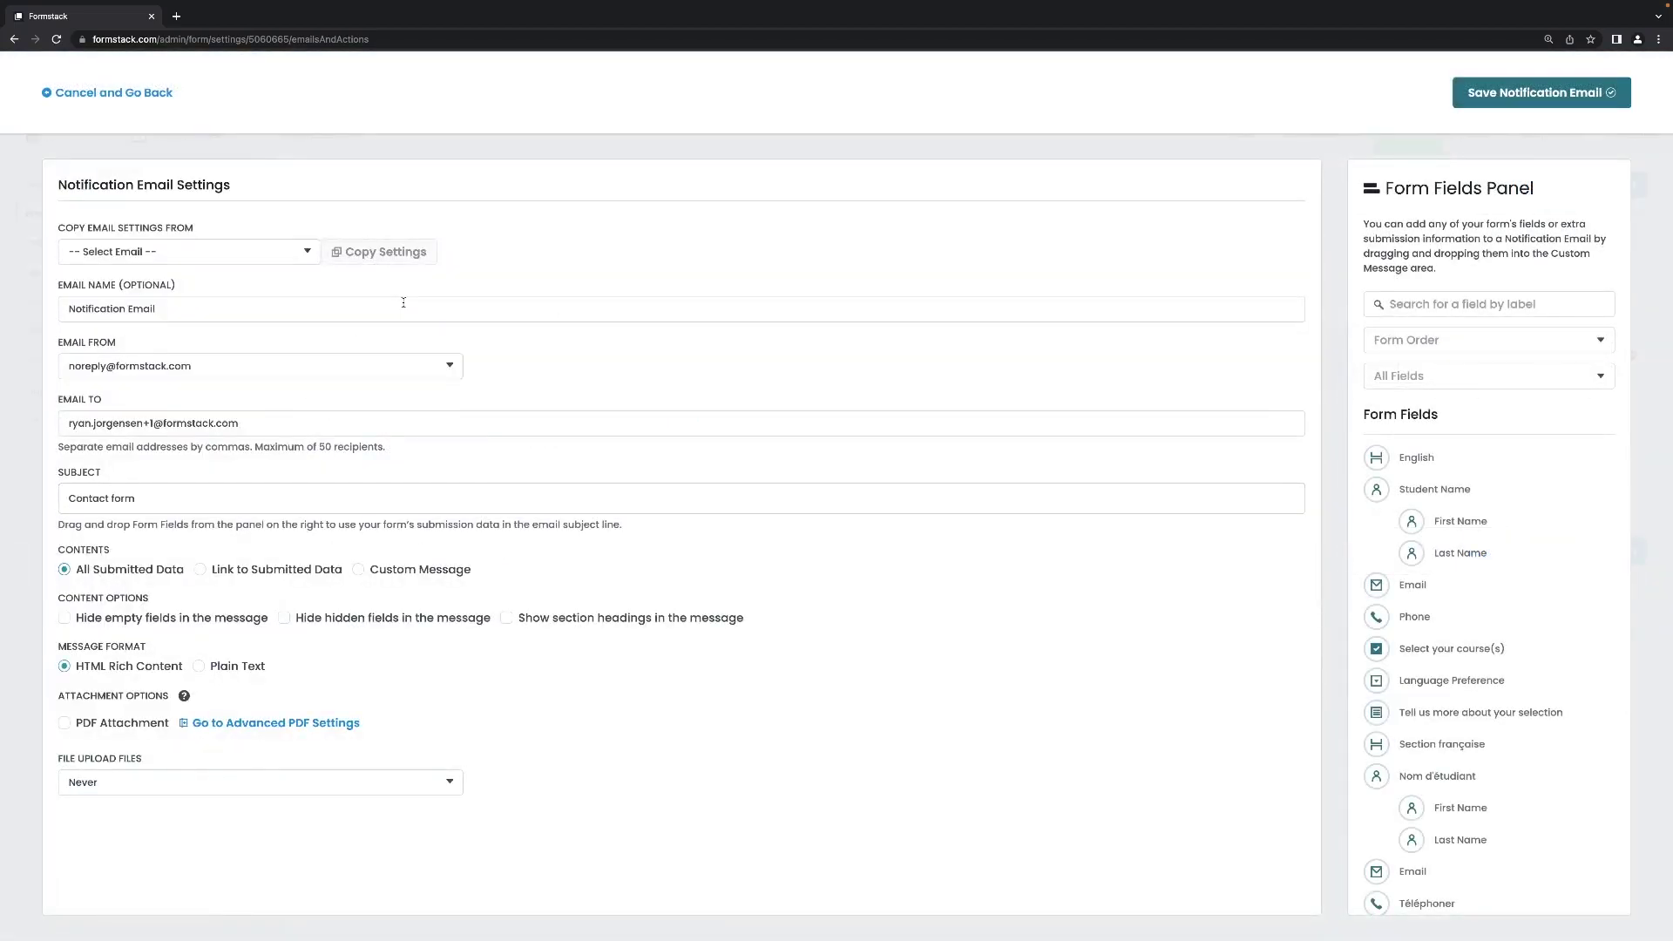
key(ctrl+a)
click(1516, 98)
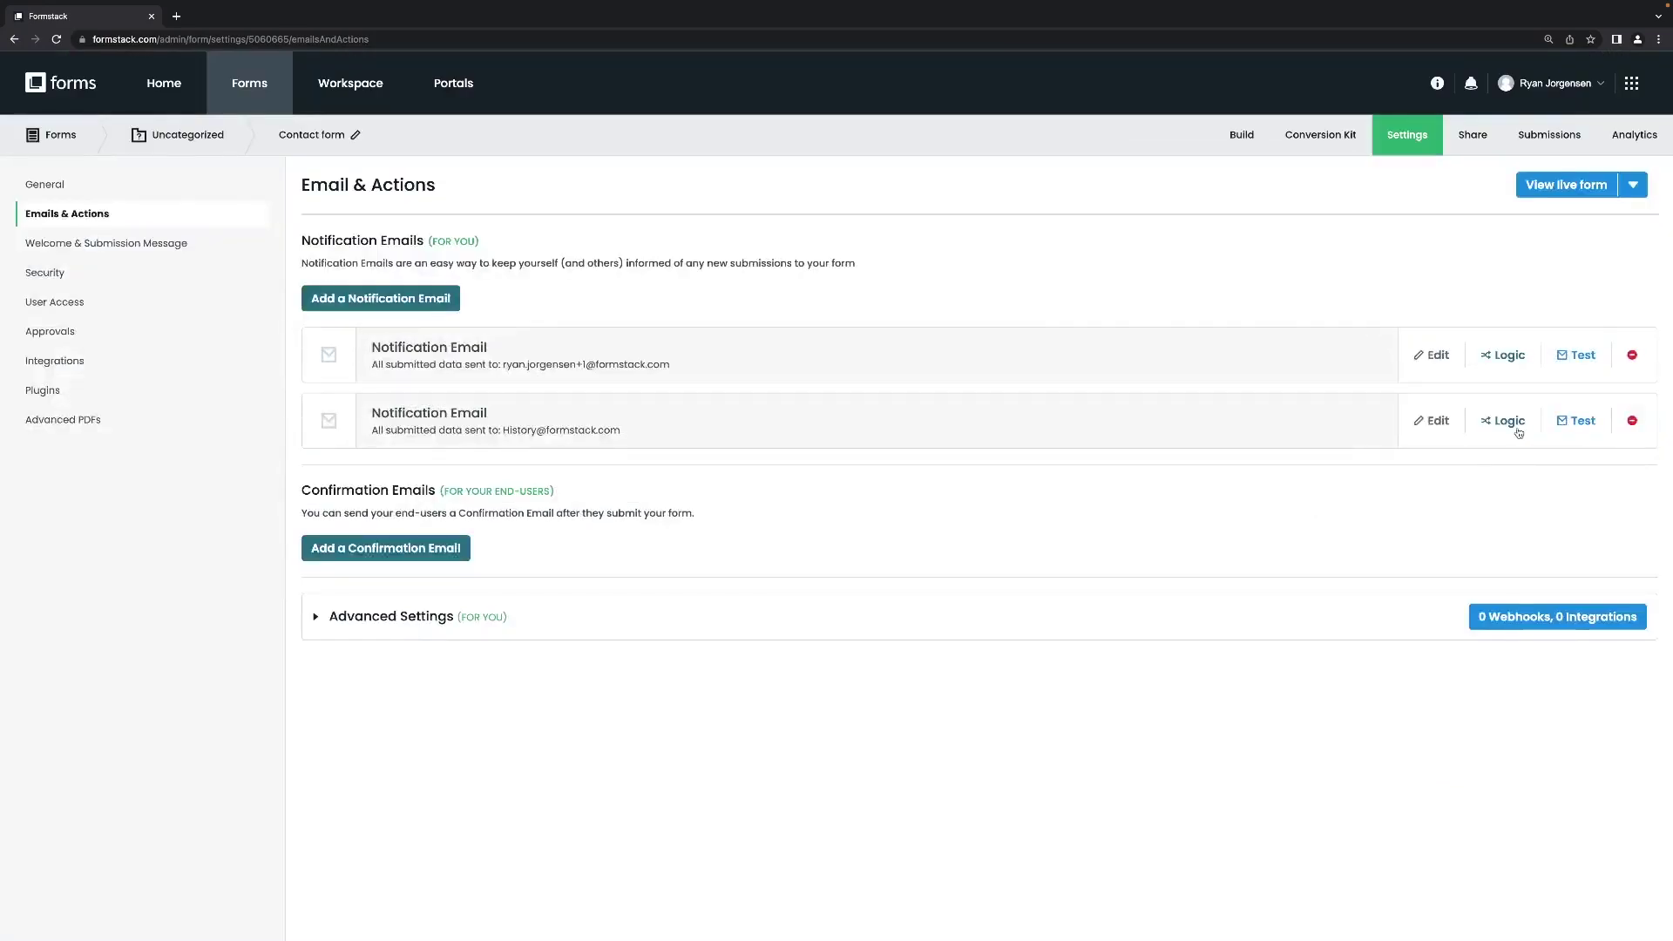
Add a logic rule so this notification fires only when Select your course(s) is History.
click(1517, 426)
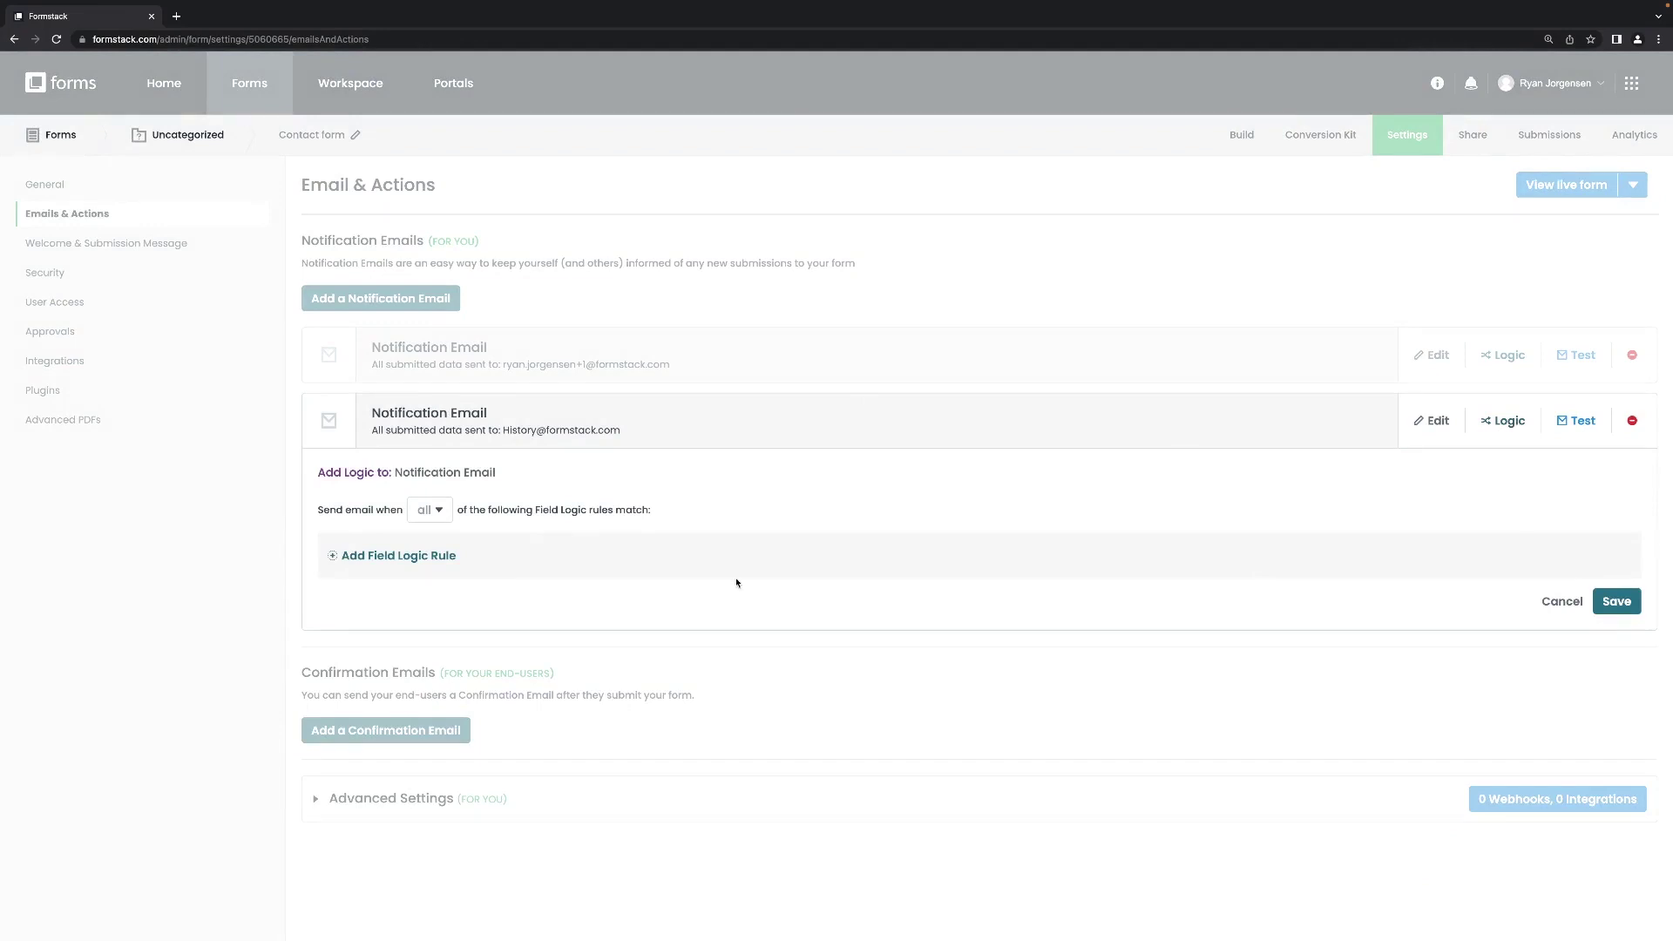
click(400, 558)
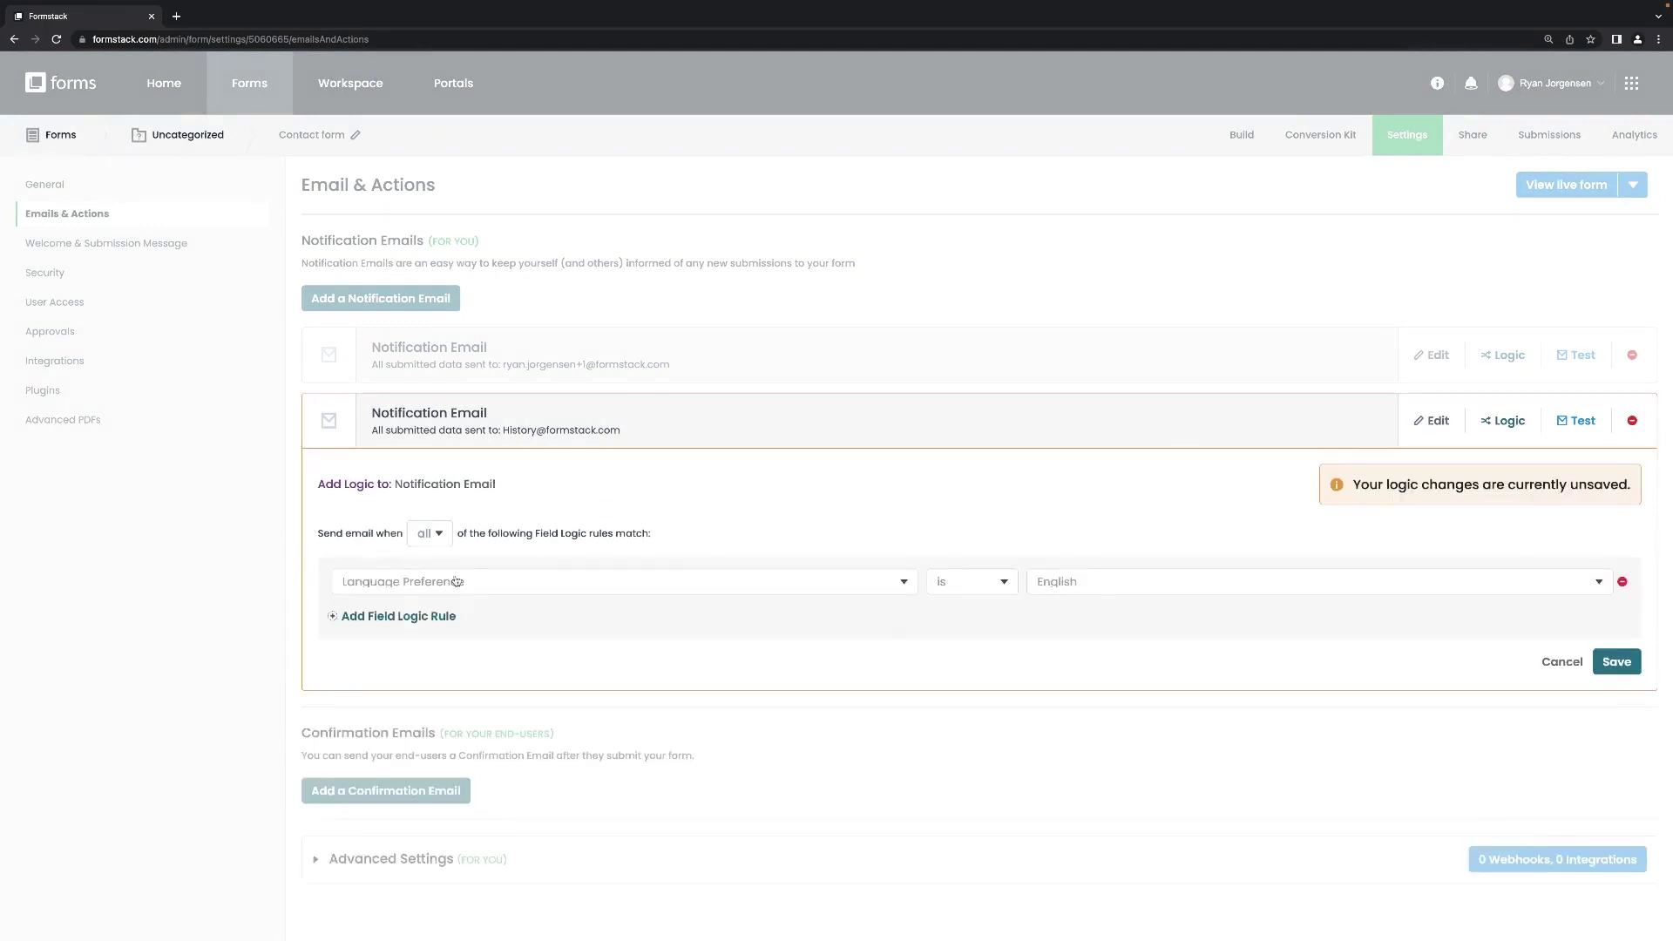
click(904, 584)
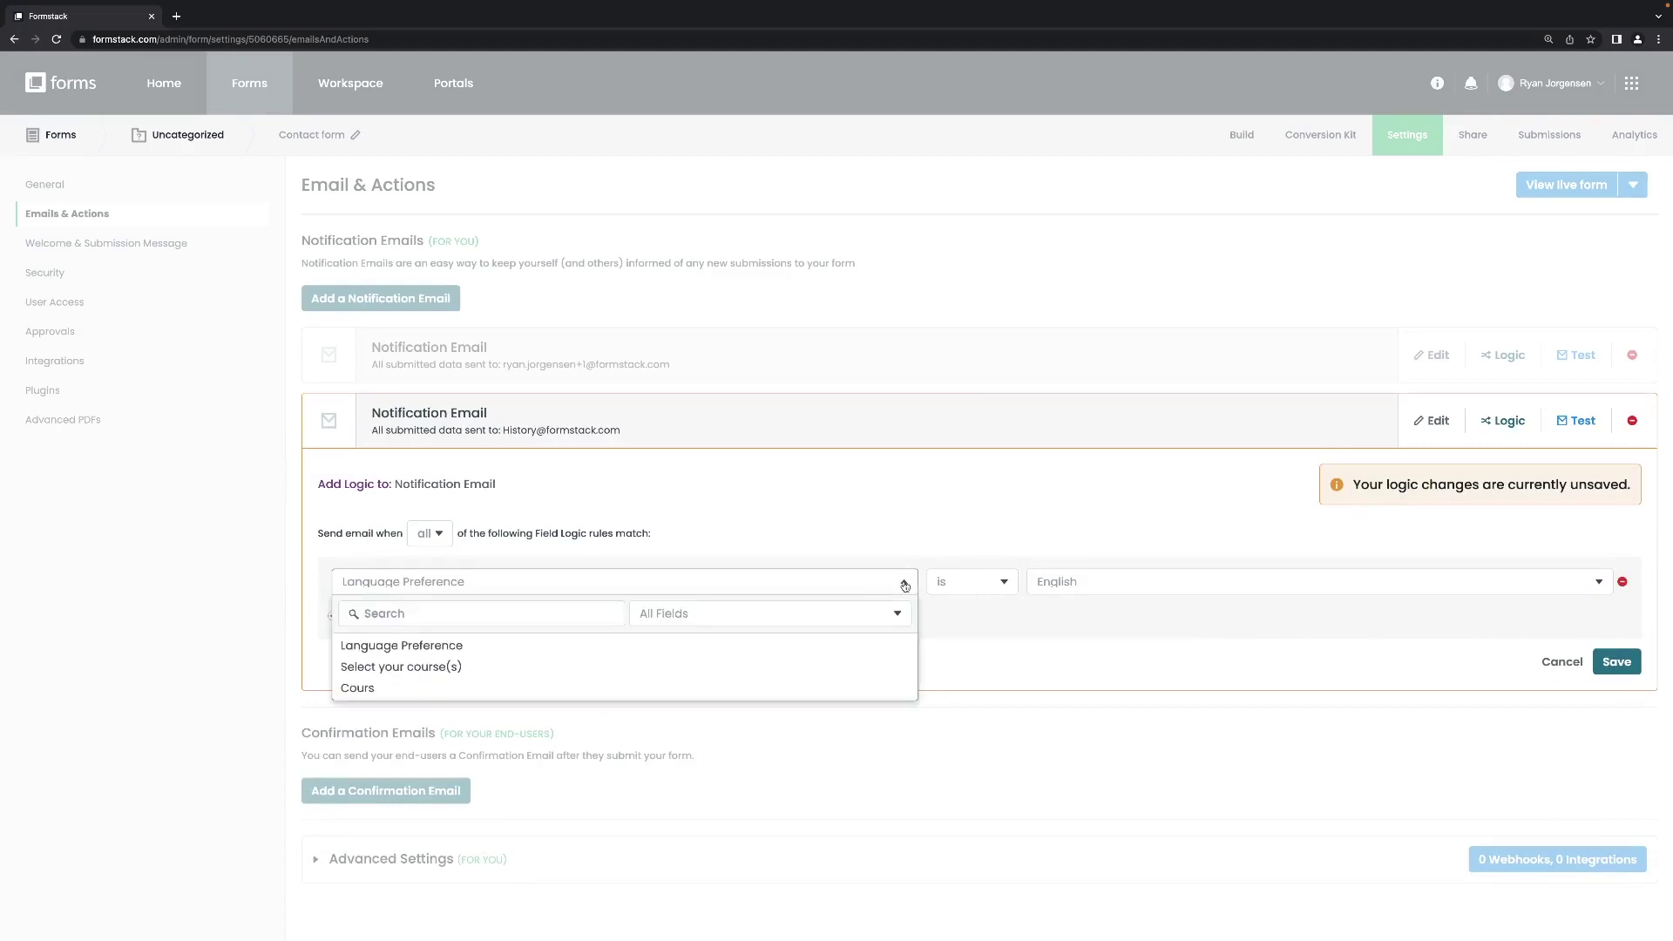
click(473, 667)
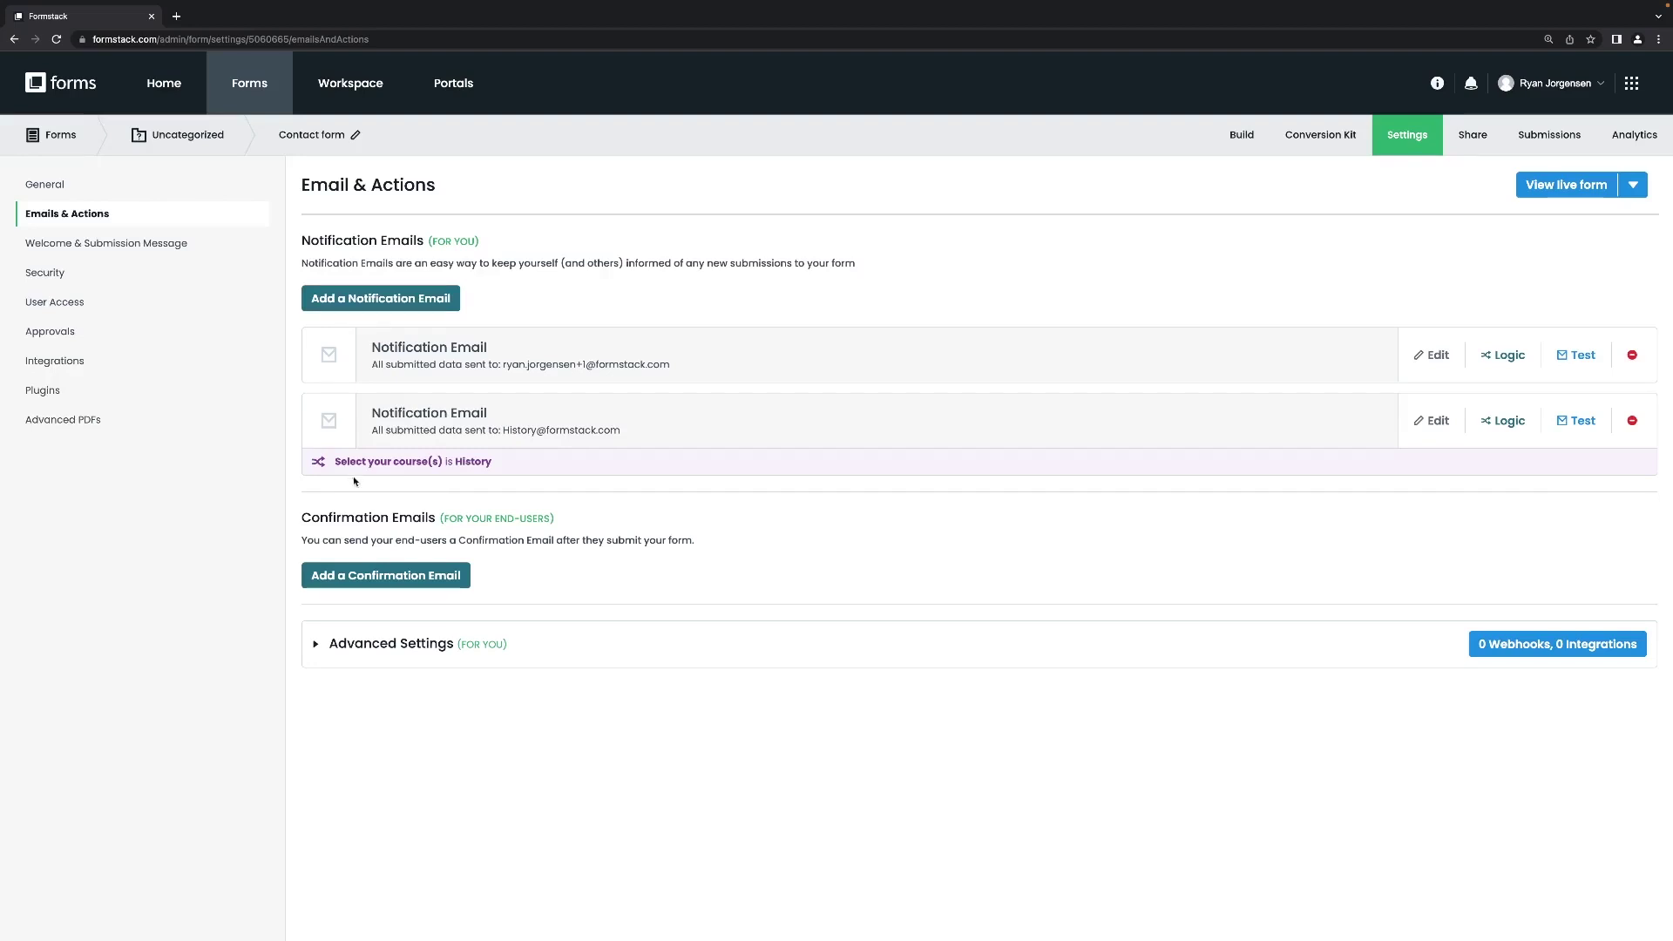
click(124, 249)
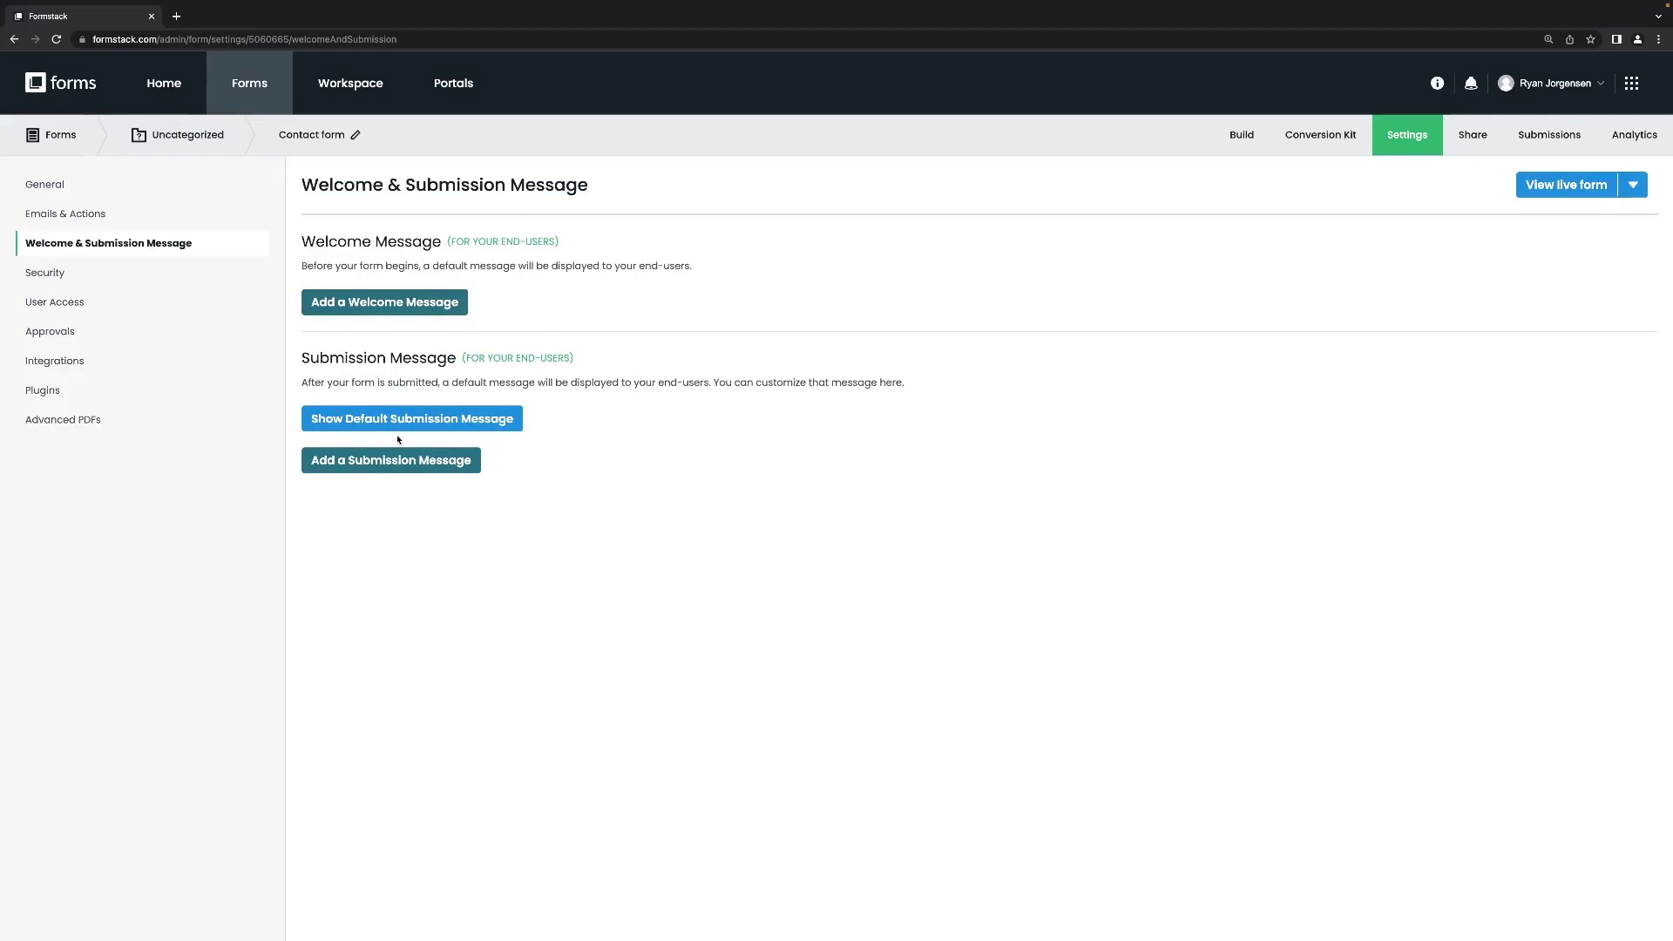
Create a submission message named 'Thank you' and save it.
click(395, 460)
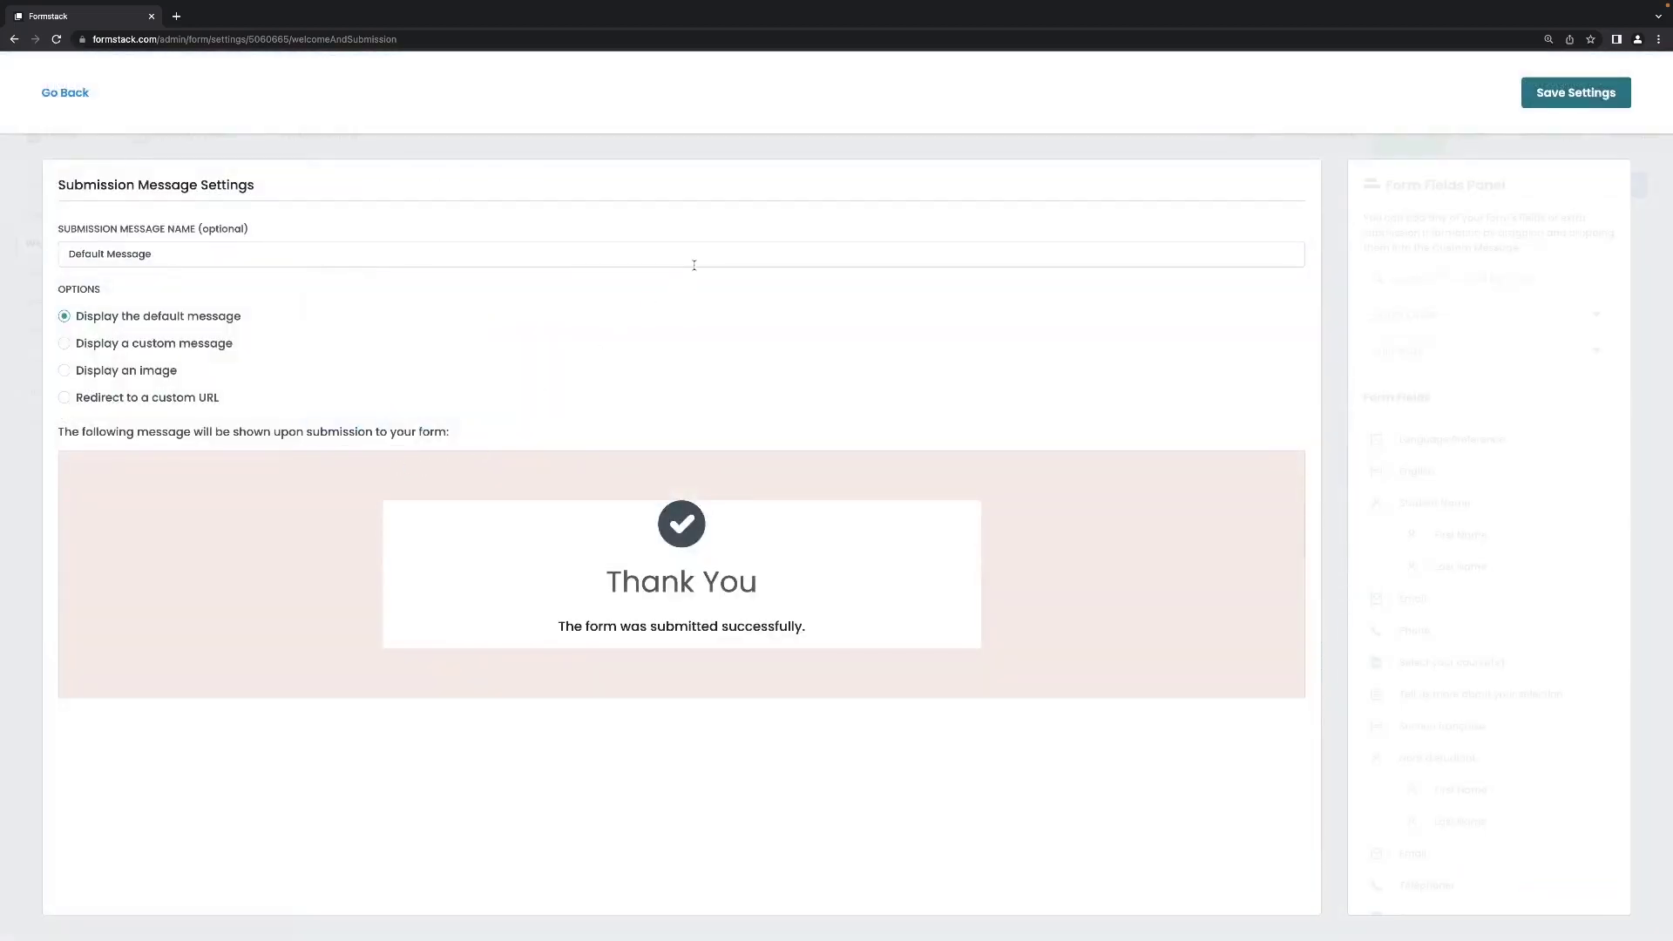
click(195, 255)
key(ctrl+a)
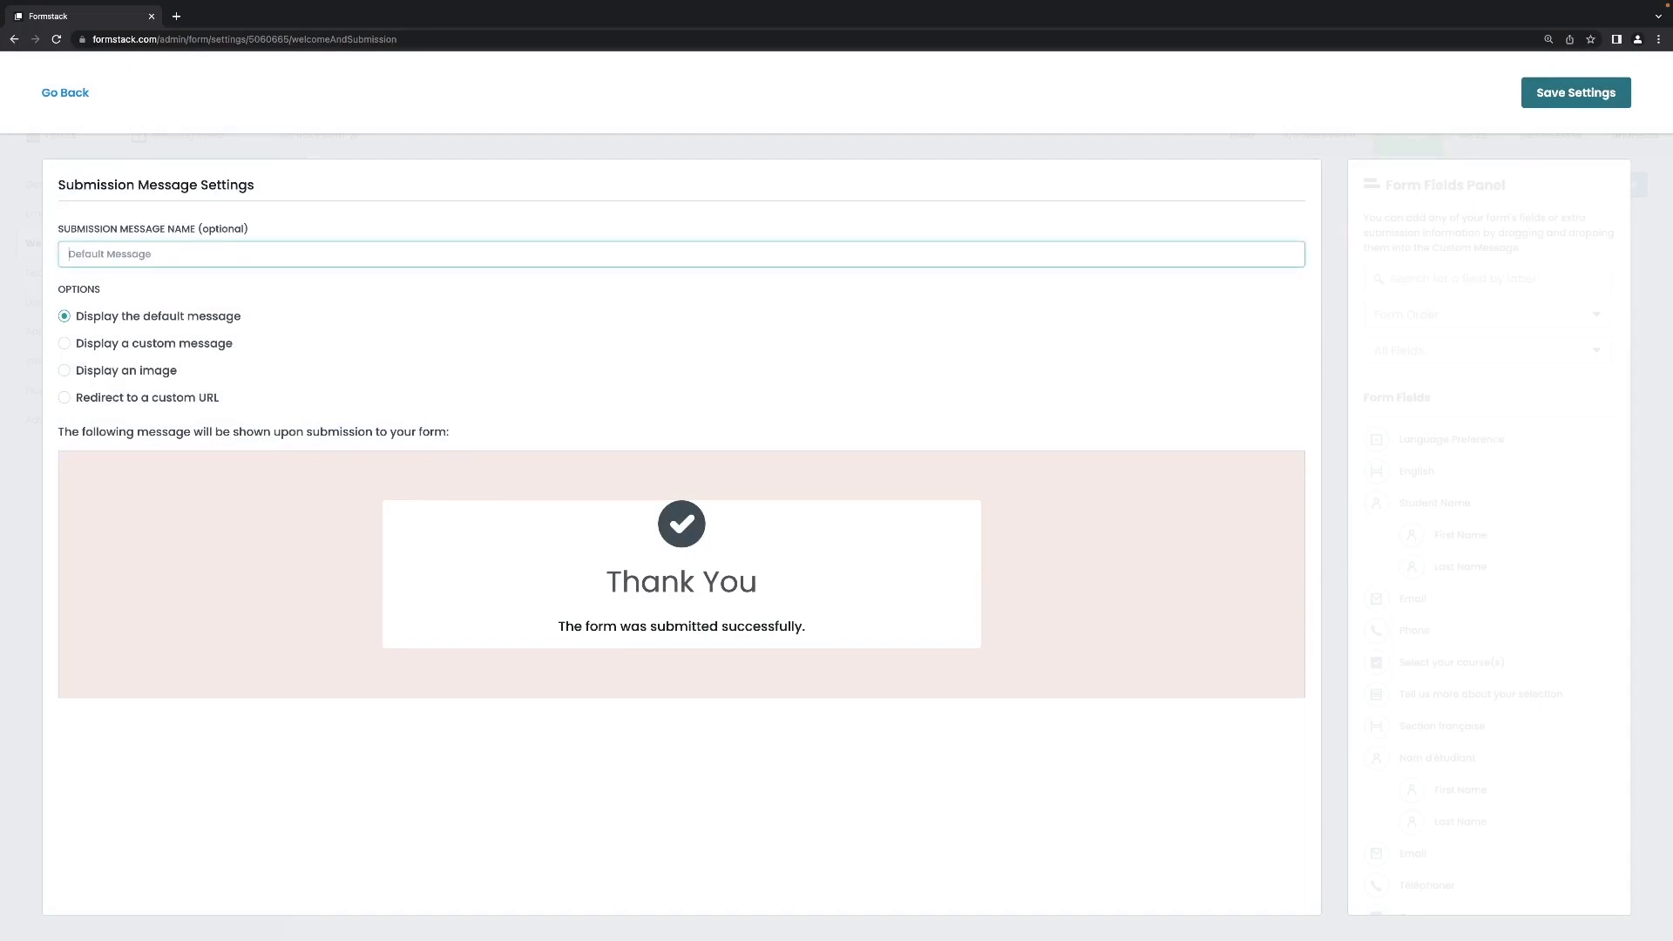
text(Thank you!)
click(1584, 100)
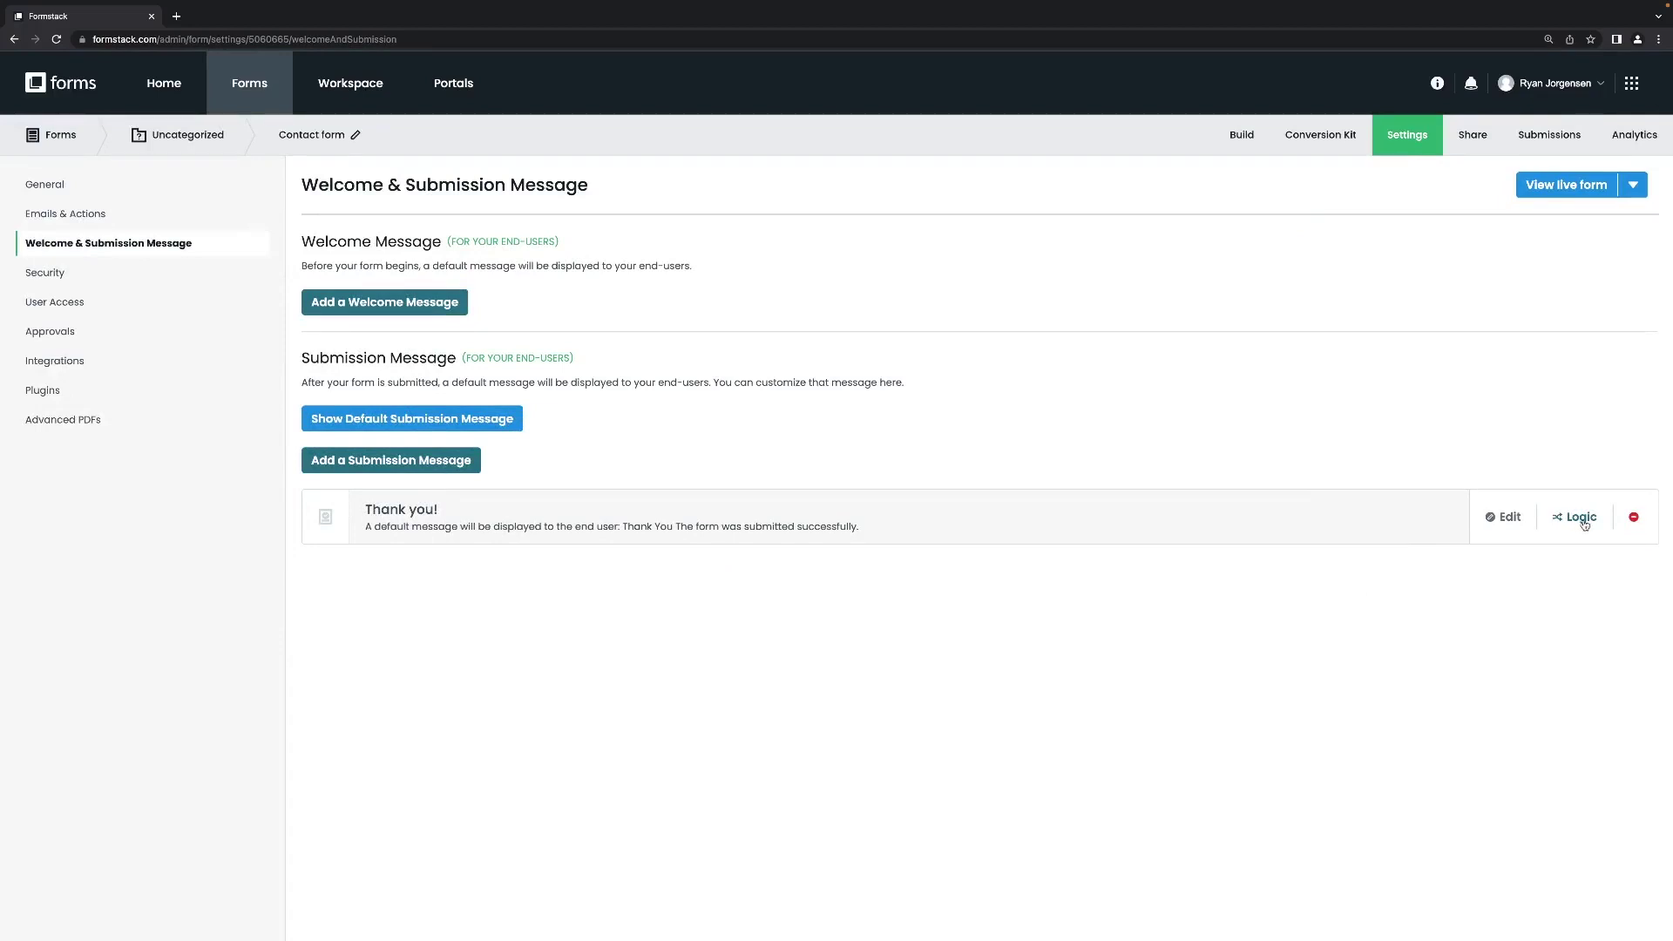
Give the Thank you message a logic rule: show only when Cours is Histoire.
click(1582, 520)
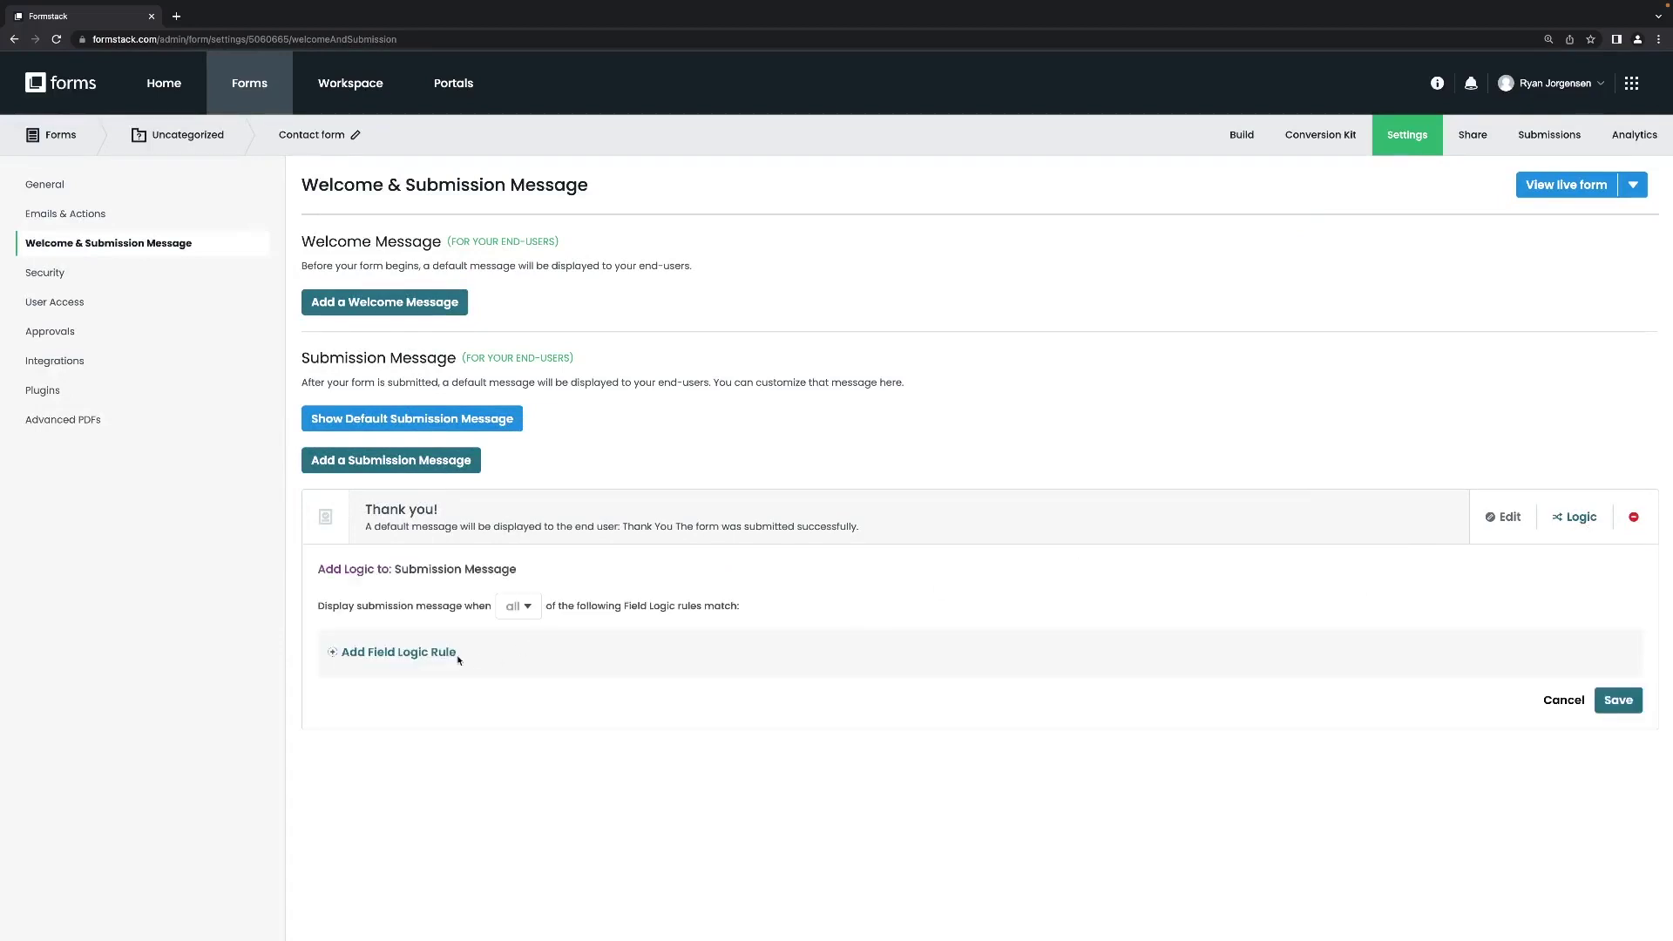
click(412, 657)
click(455, 680)
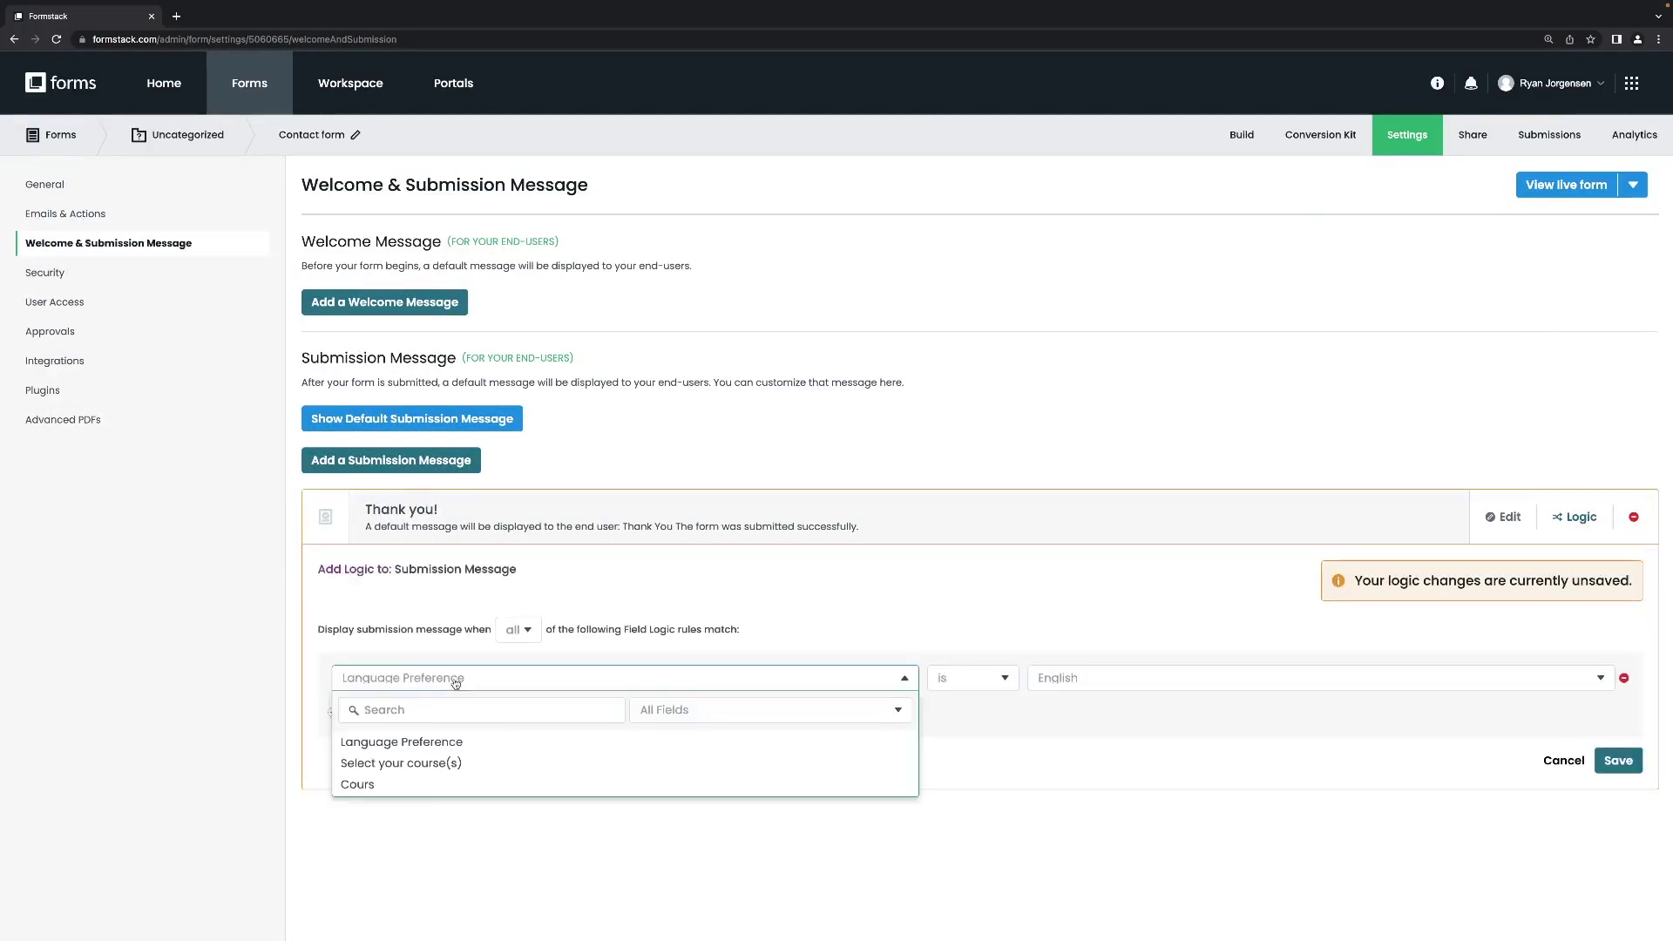
click(408, 785)
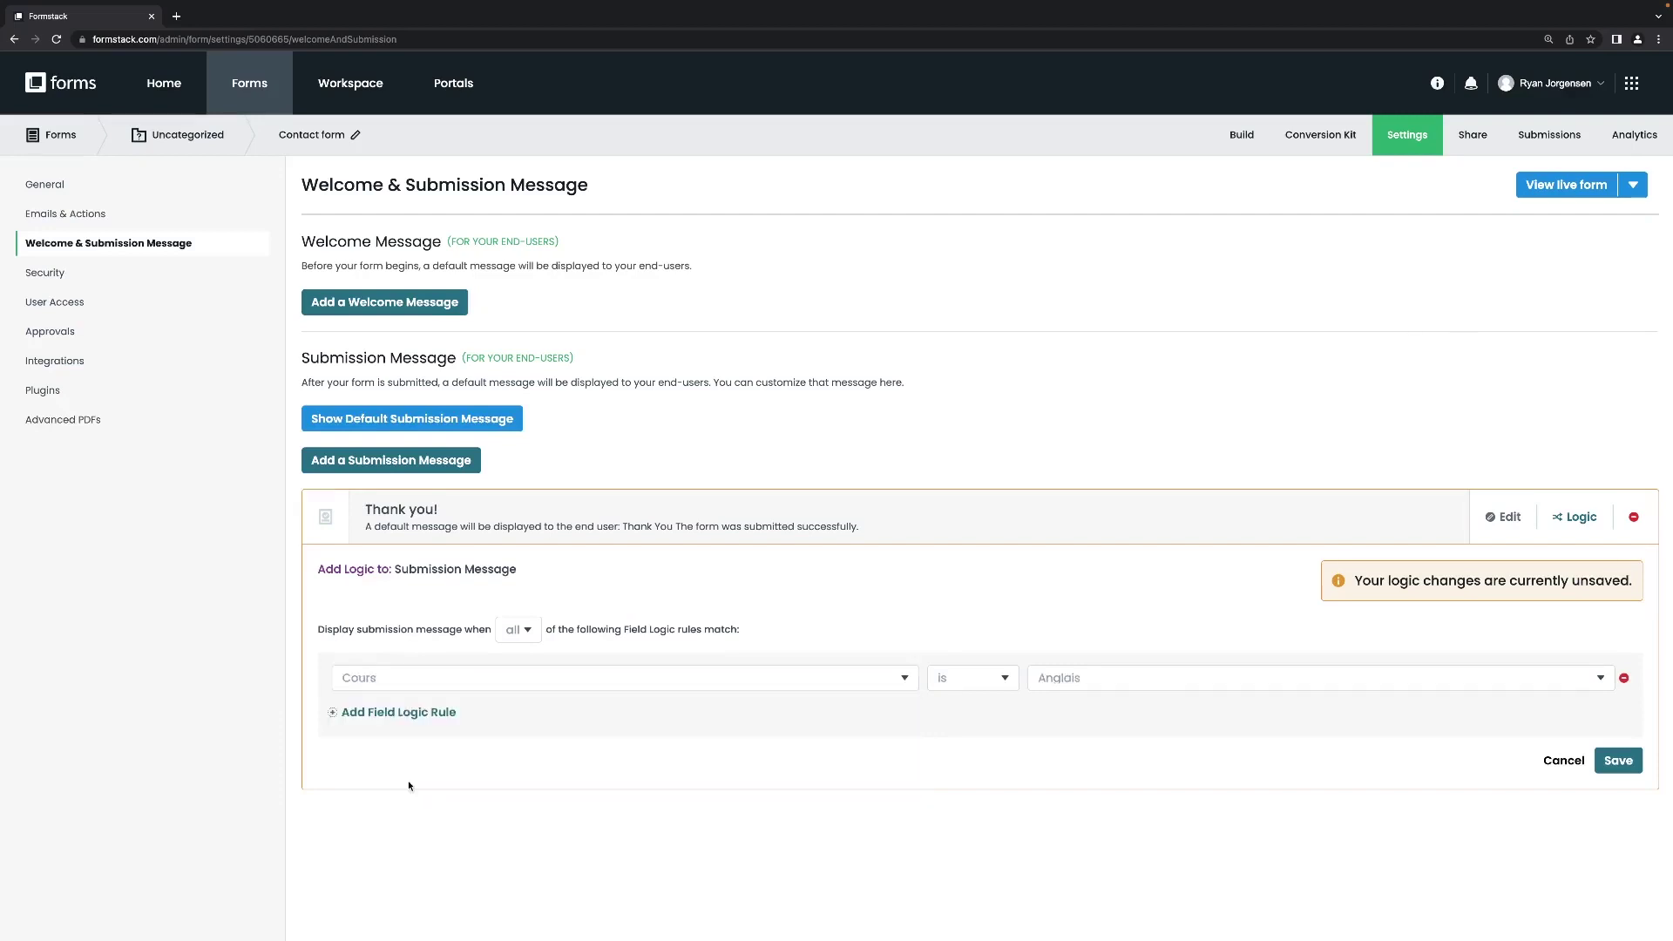
click(1136, 681)
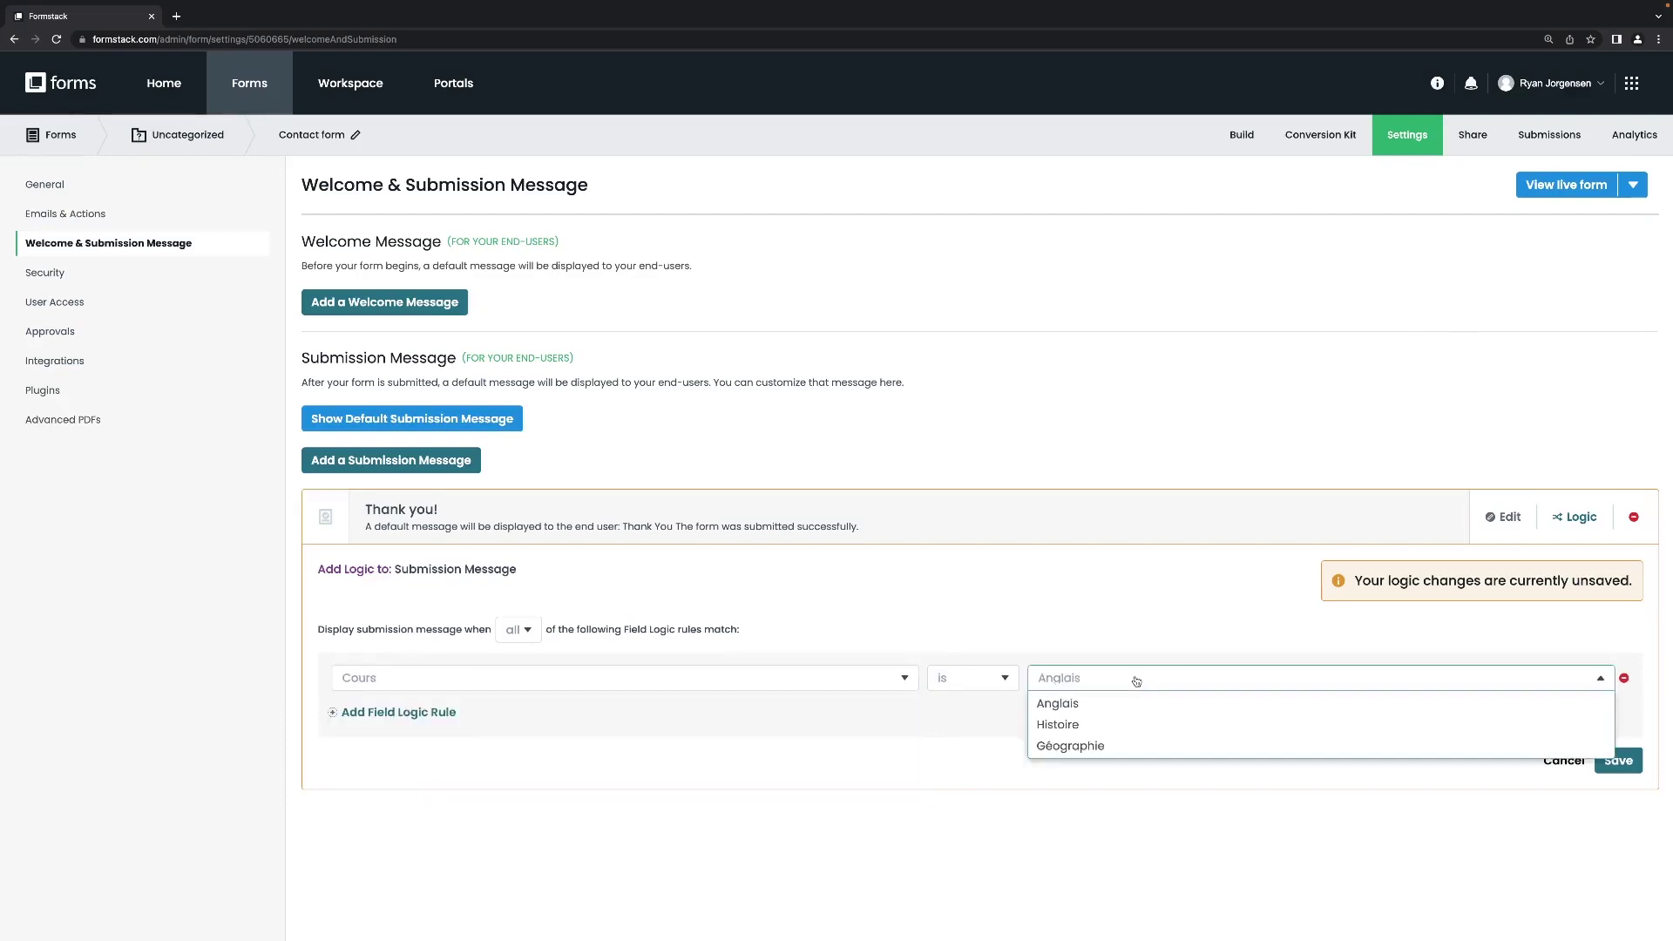
click(1089, 731)
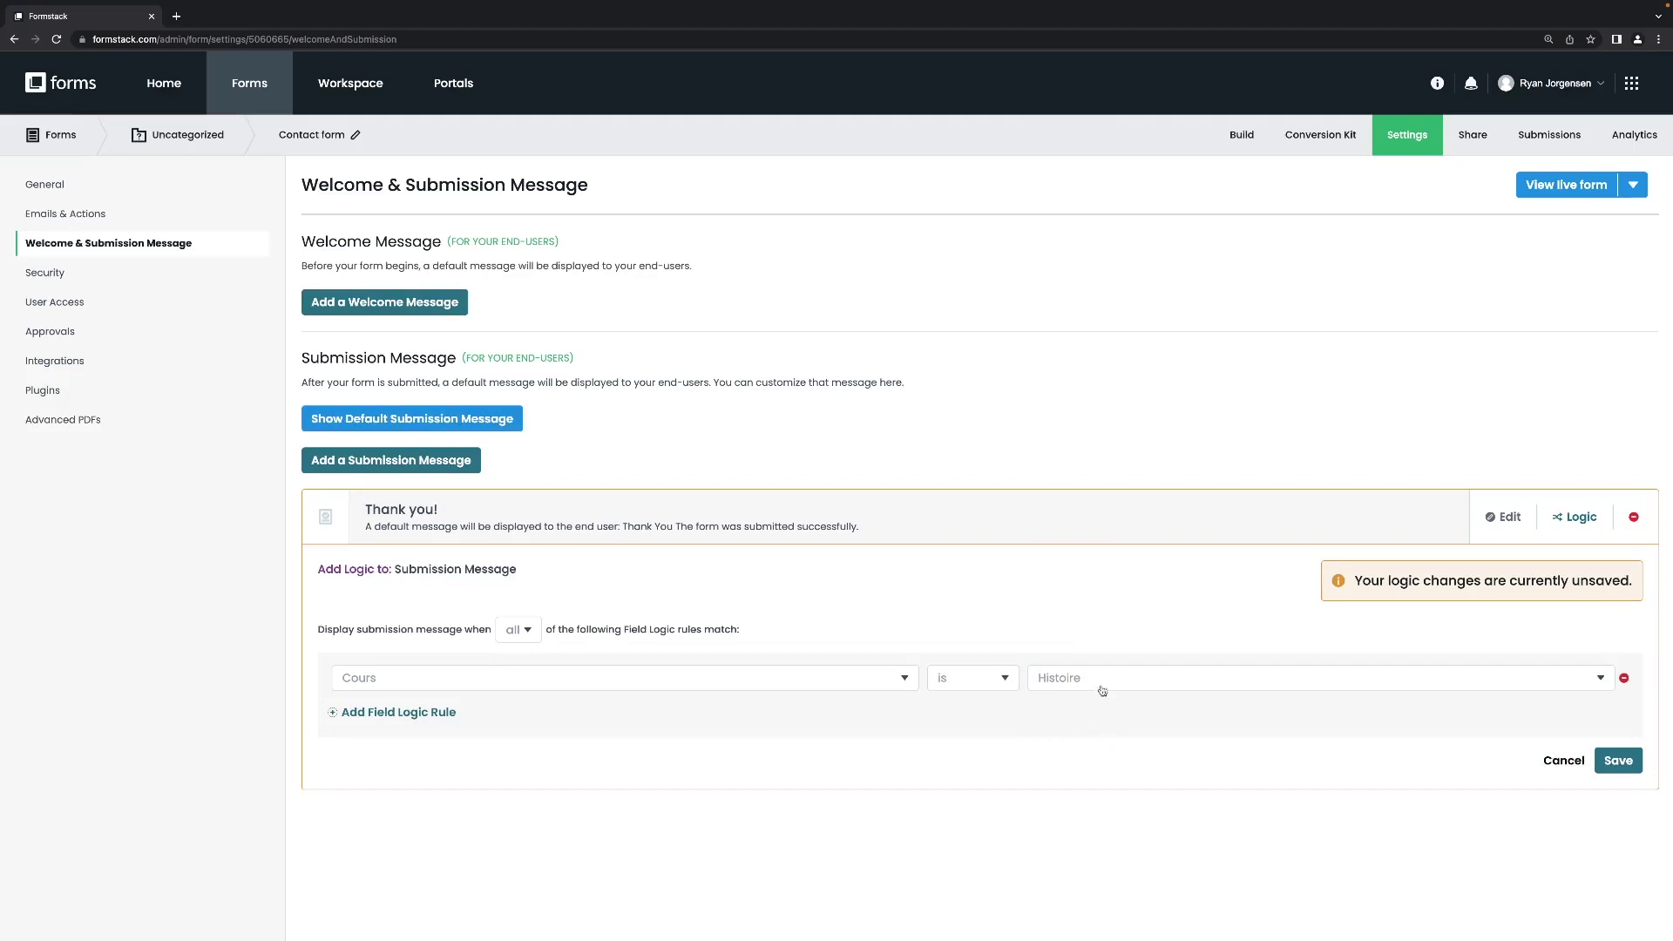
click(1103, 684)
click(748, 691)
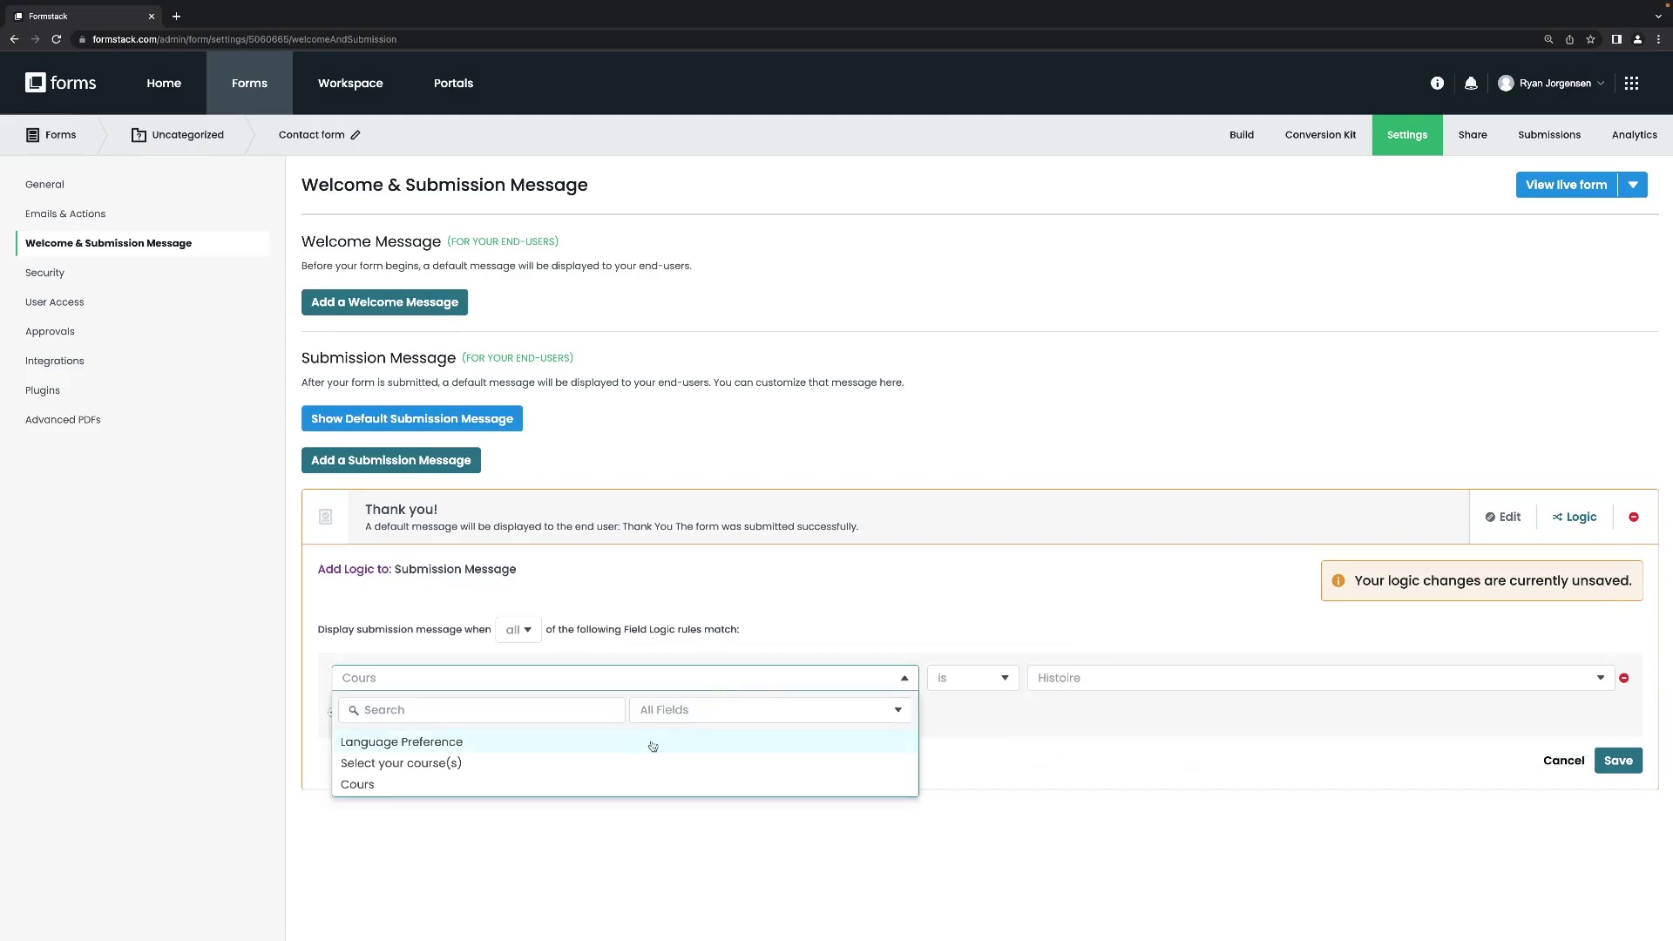
click(827, 616)
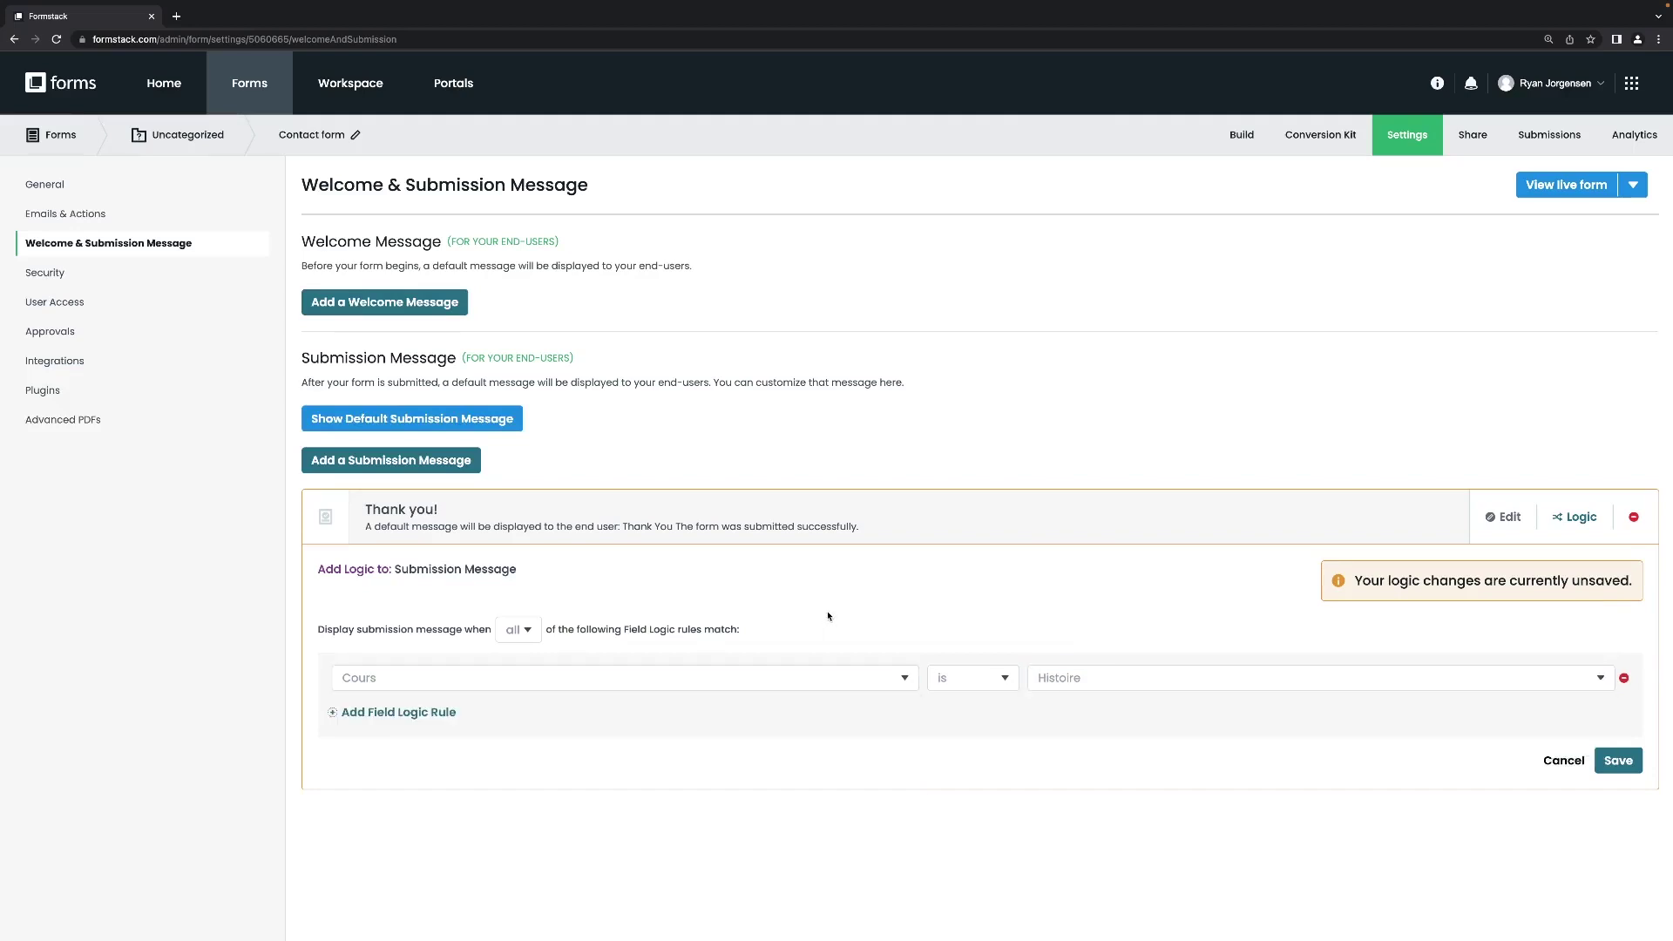
click(1563, 761)
Go from the Security settings to the form's Integrations page.
click(51, 273)
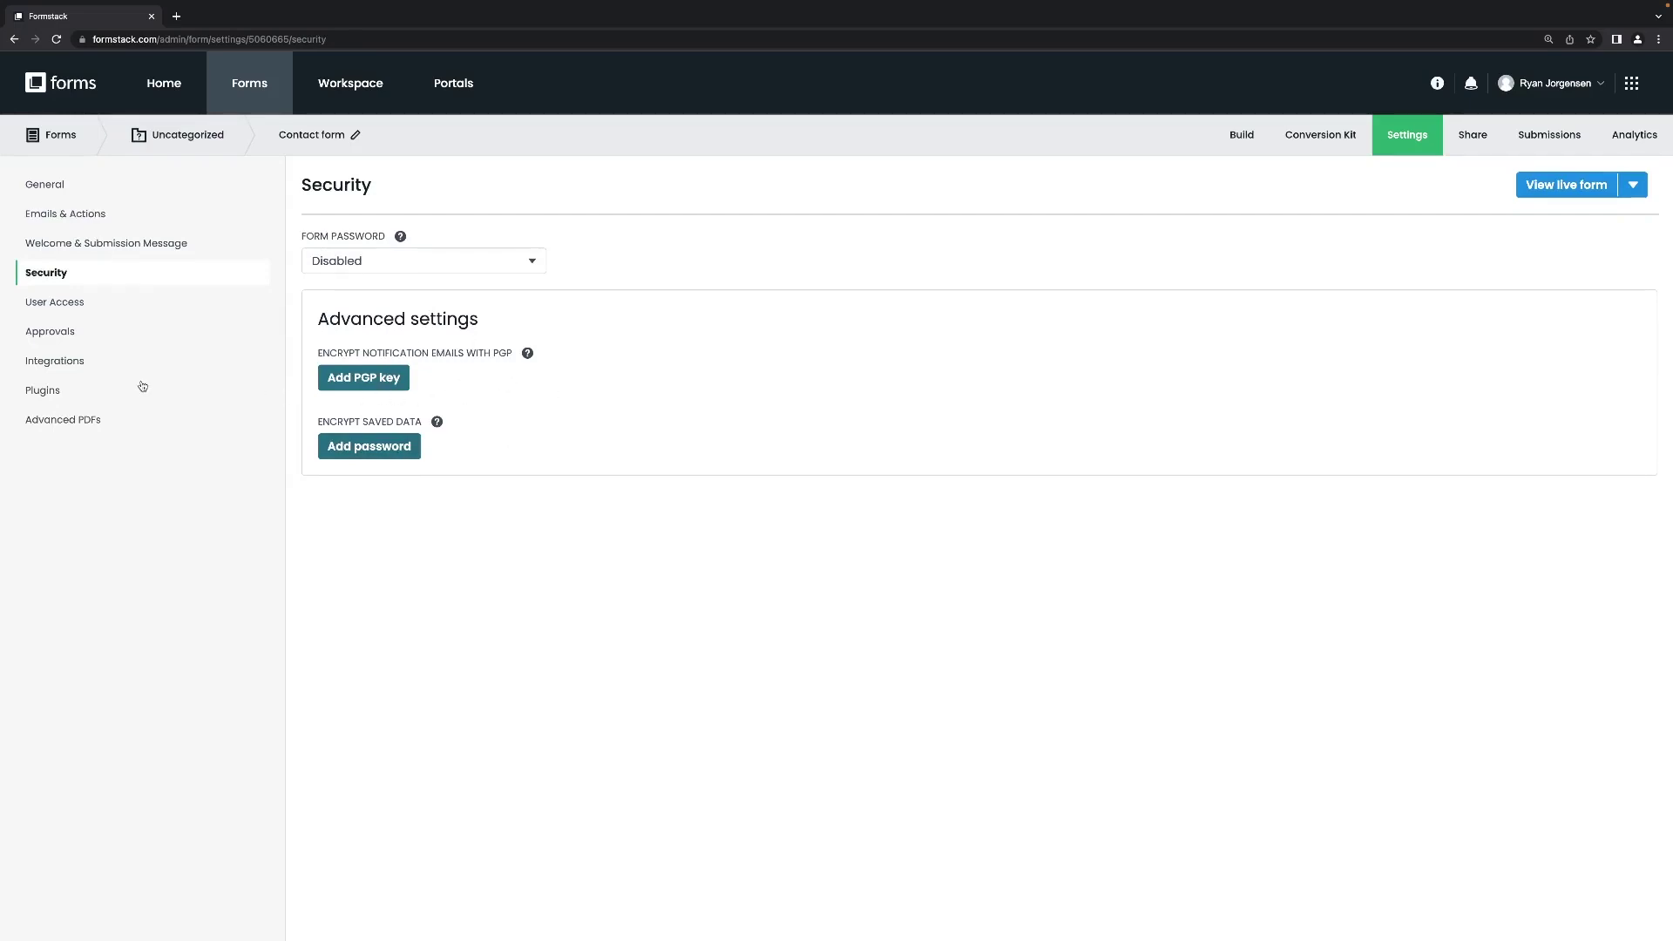
click(73, 367)
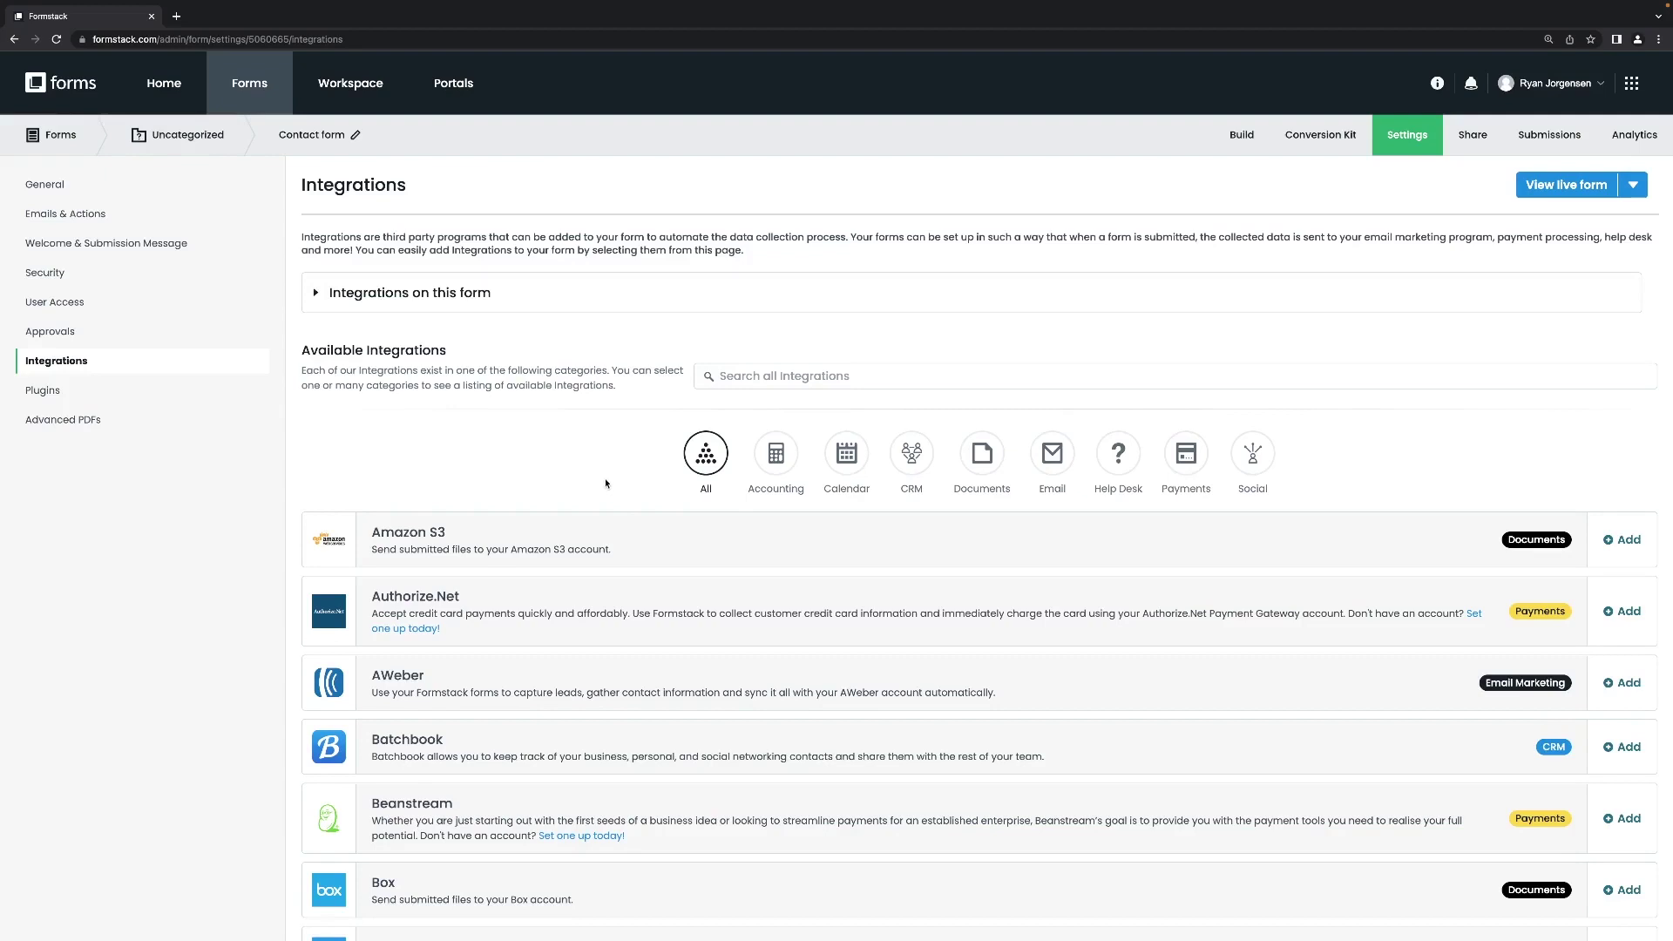
Filter integrations to the Documents and CRM categories and browse the resulting list.
click(966, 460)
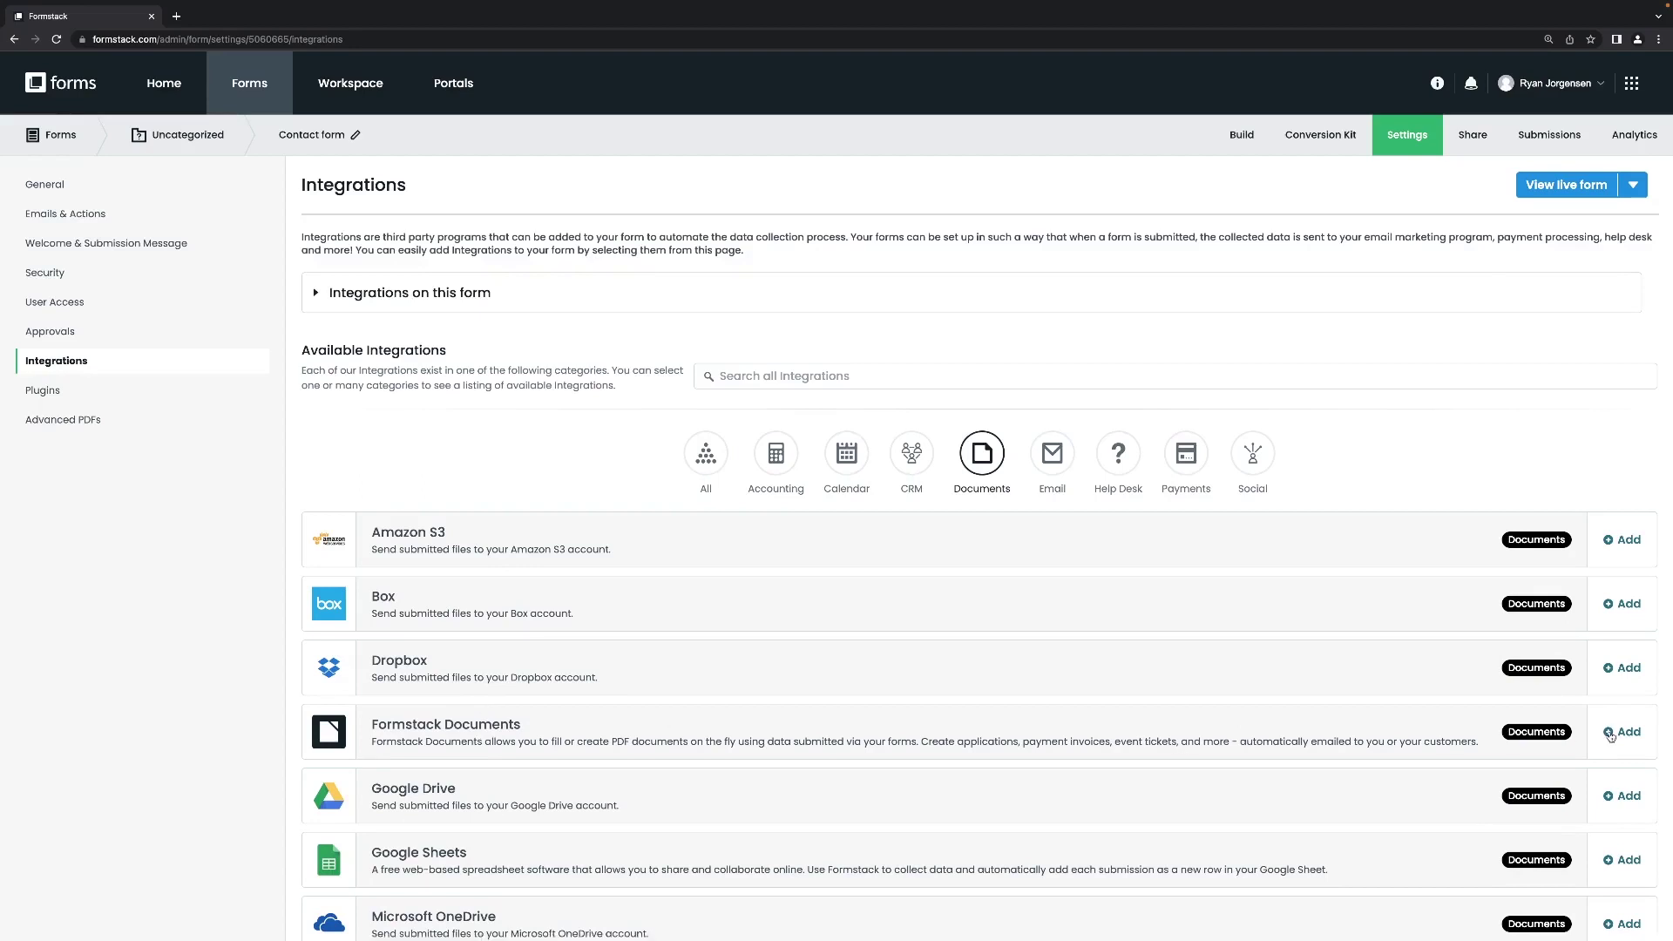
click(919, 474)
scroll(823, 696, down, 4)
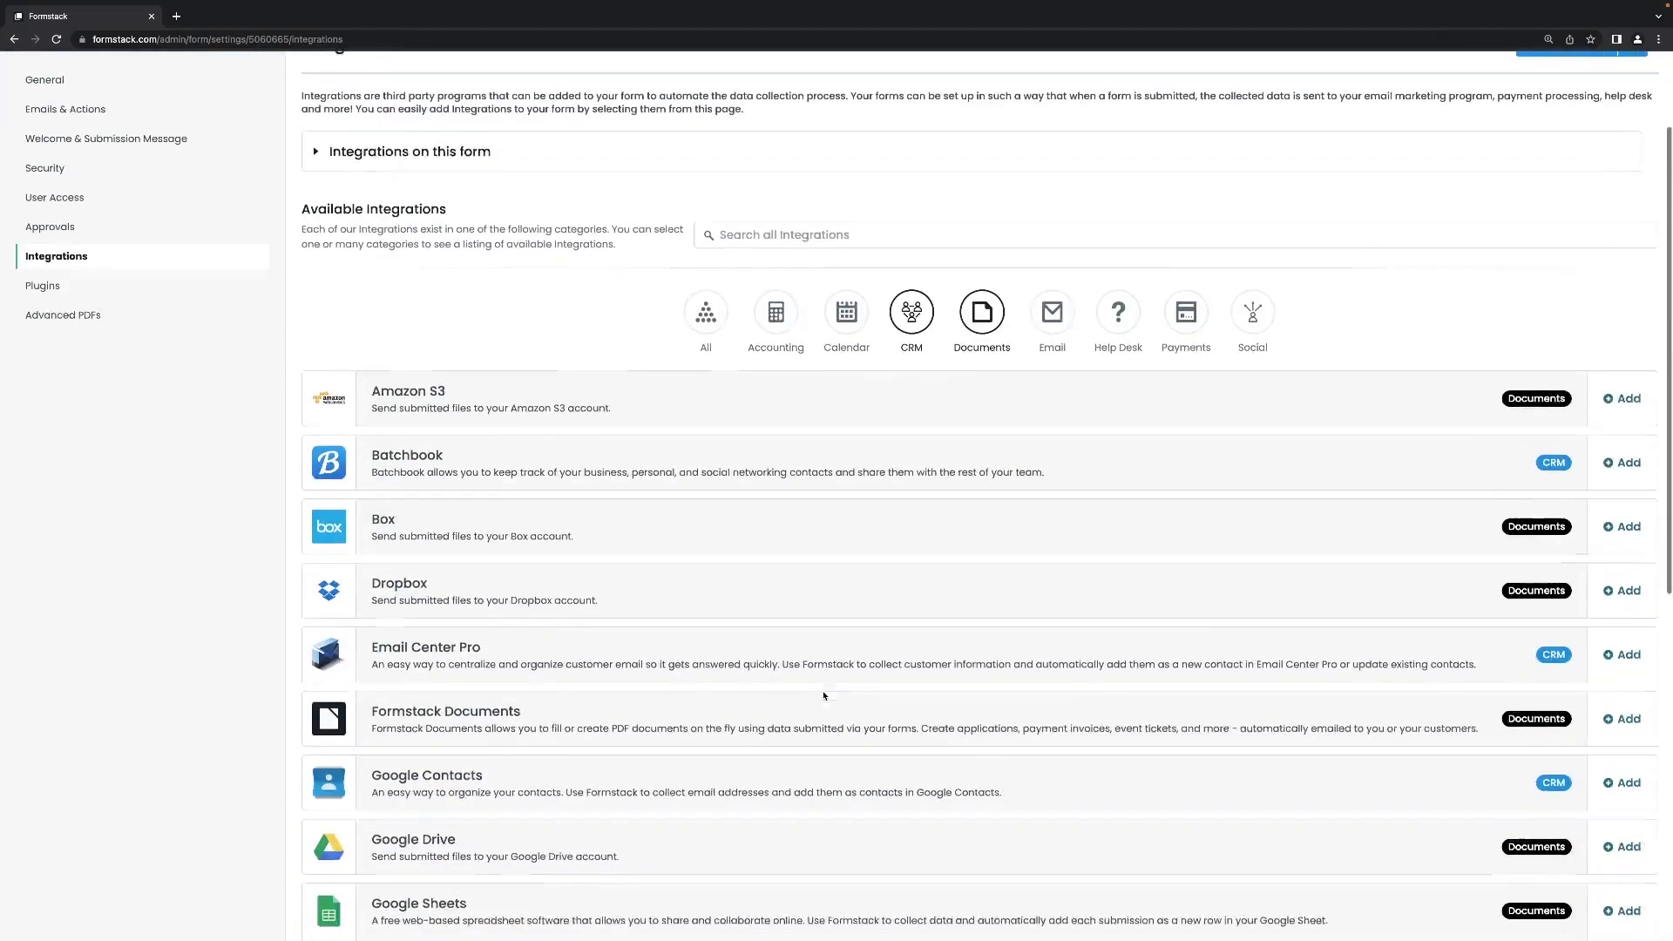
scroll(824, 695, down, 1)
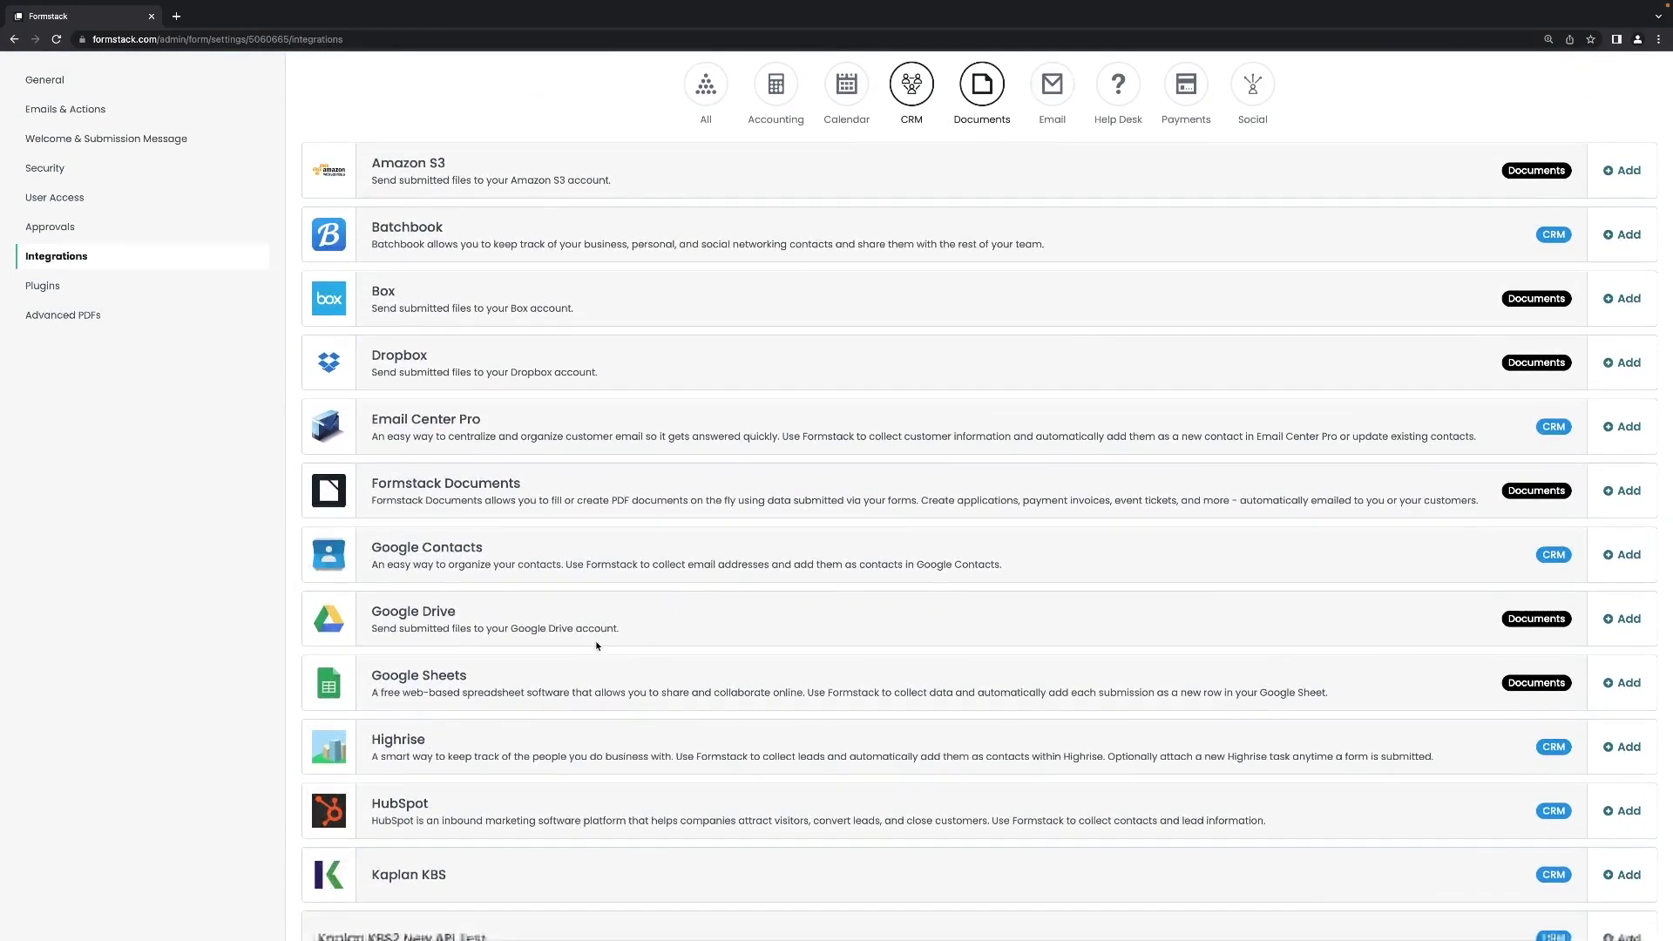
scroll(602, 624, down, 2)
scroll(597, 646, down, 2)
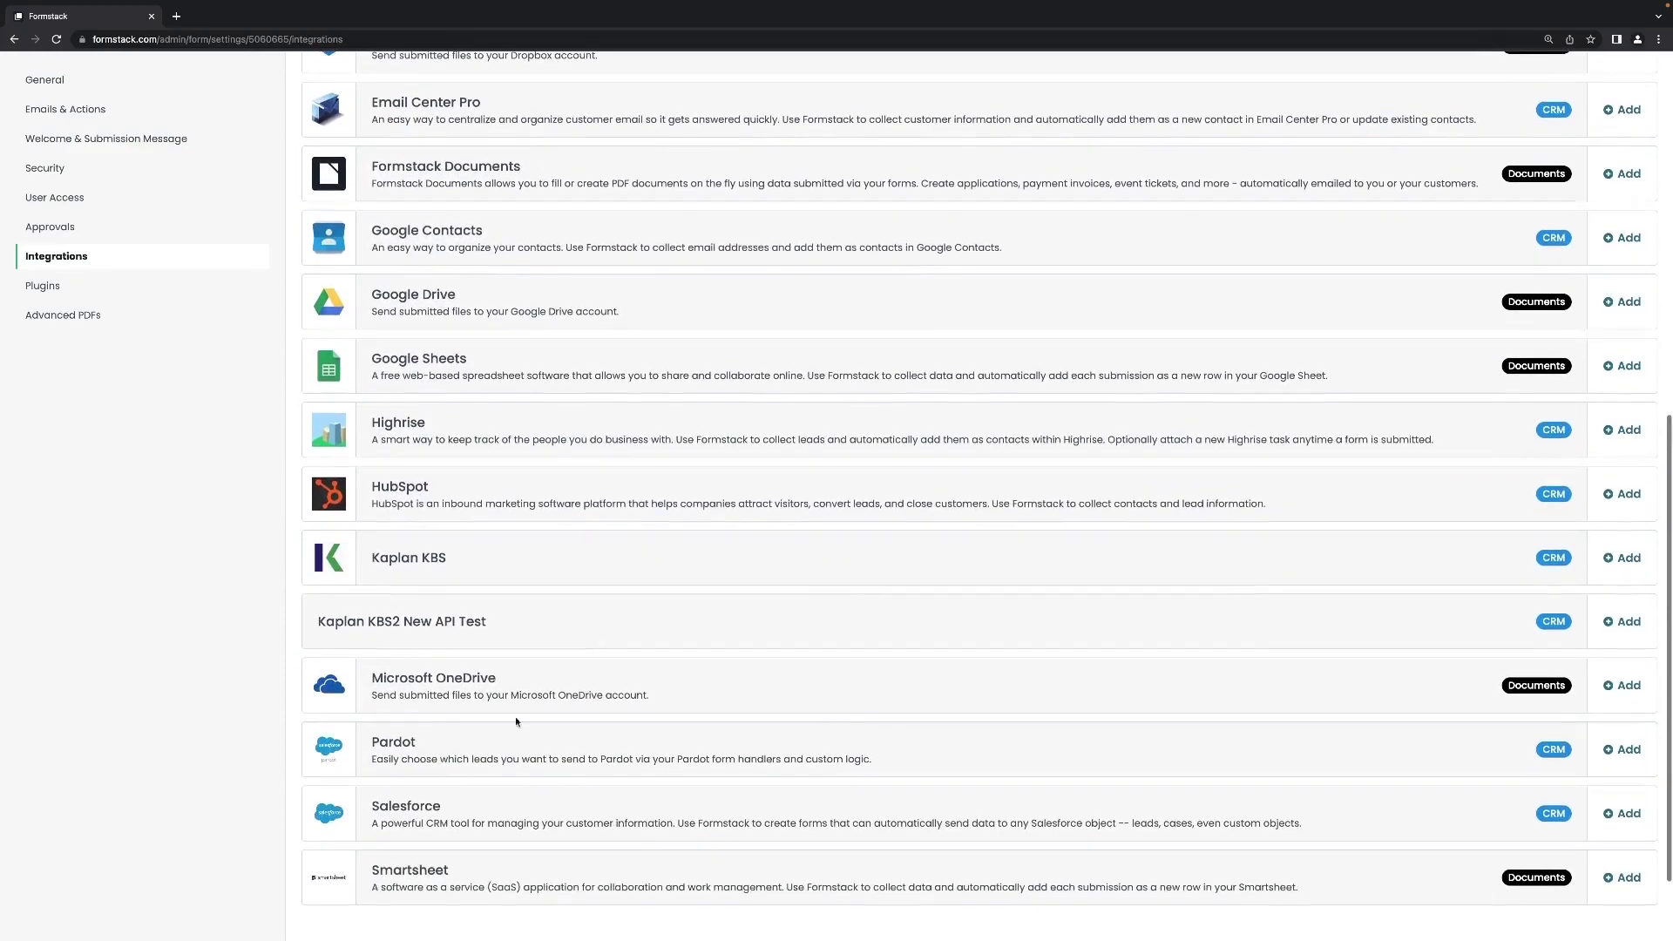
scroll(546, 562, up, 5)
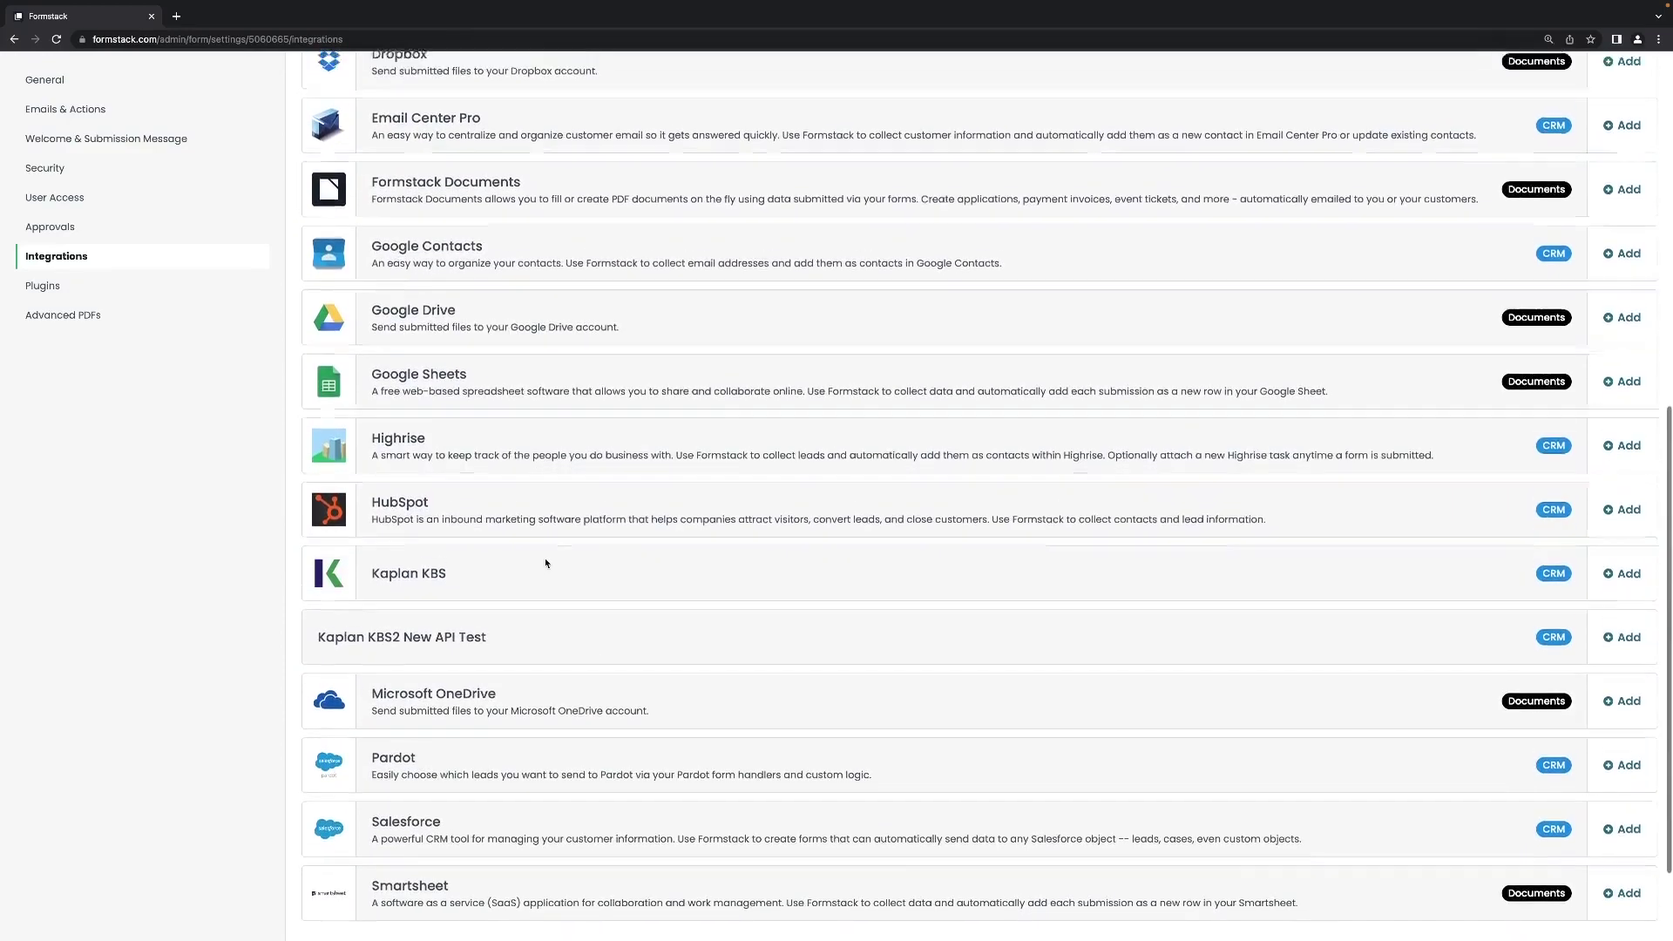
scroll(547, 563, up, 3)
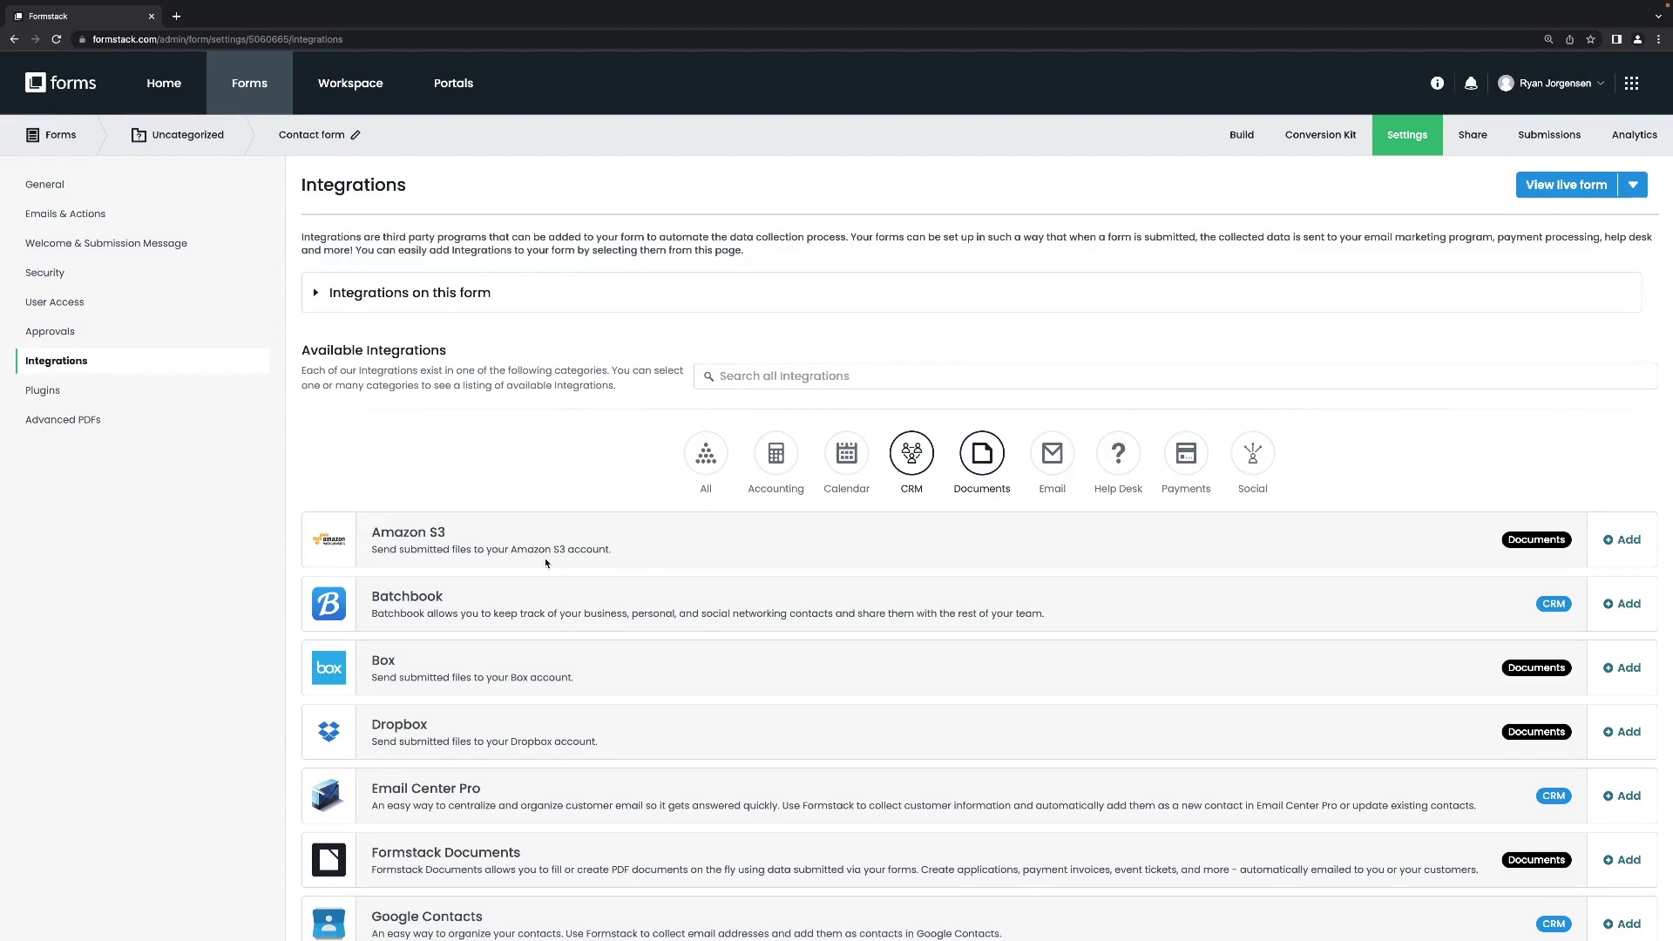
From the Share page, copy the public link and open the live Contact form in a new tab.
click(1474, 133)
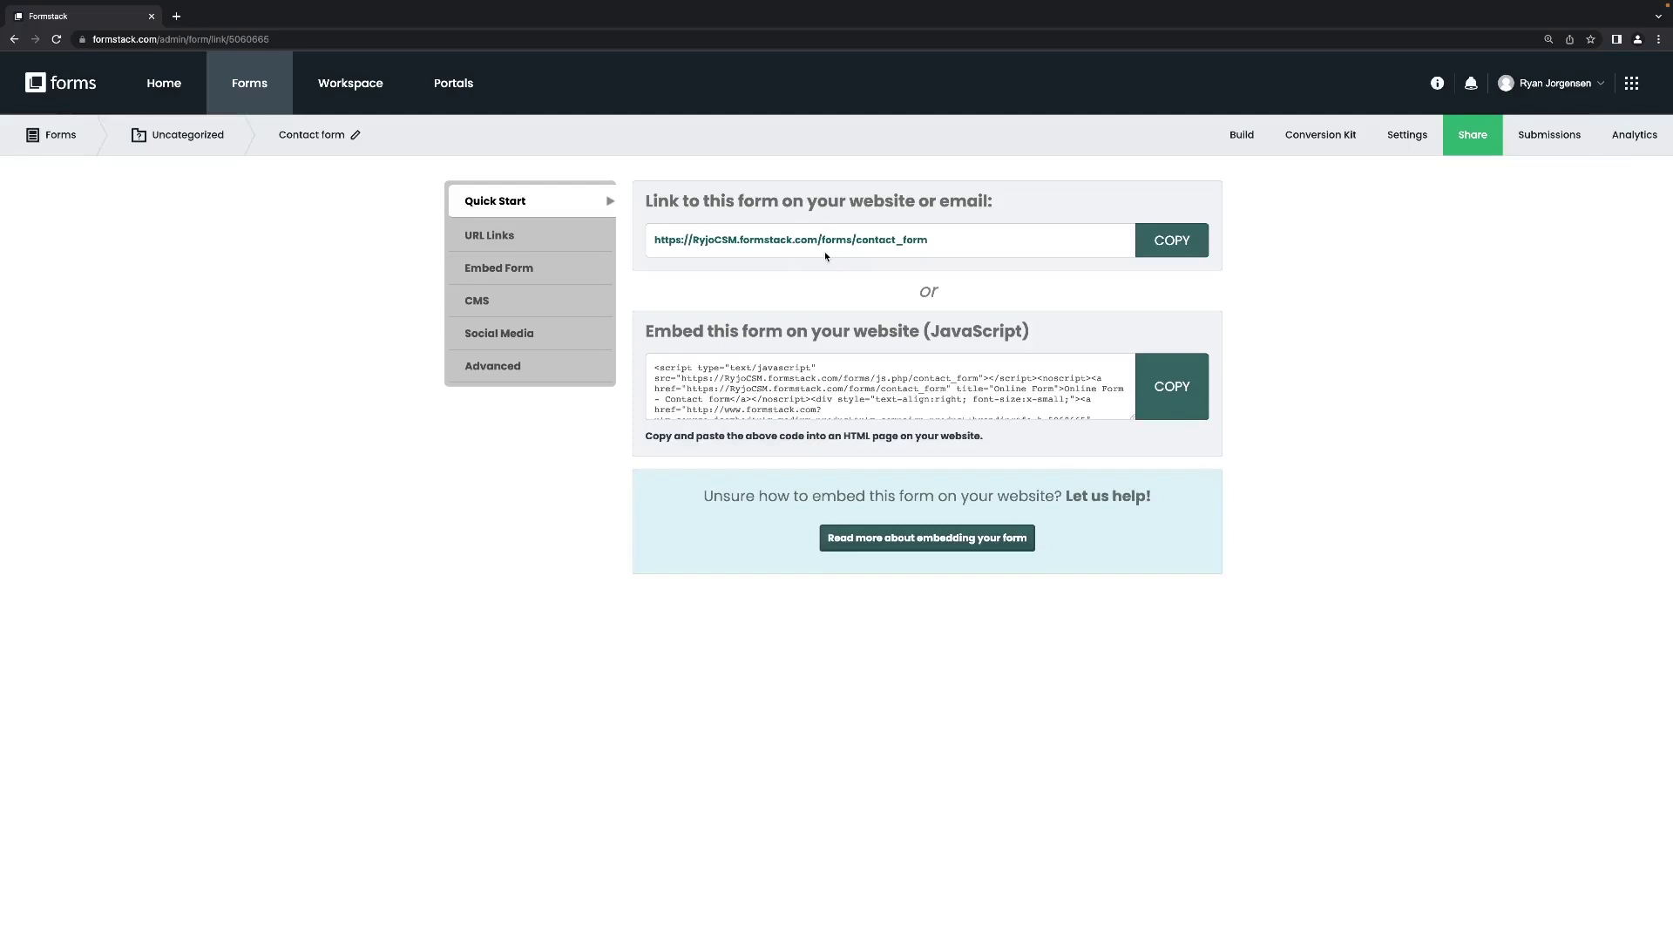
click(1185, 243)
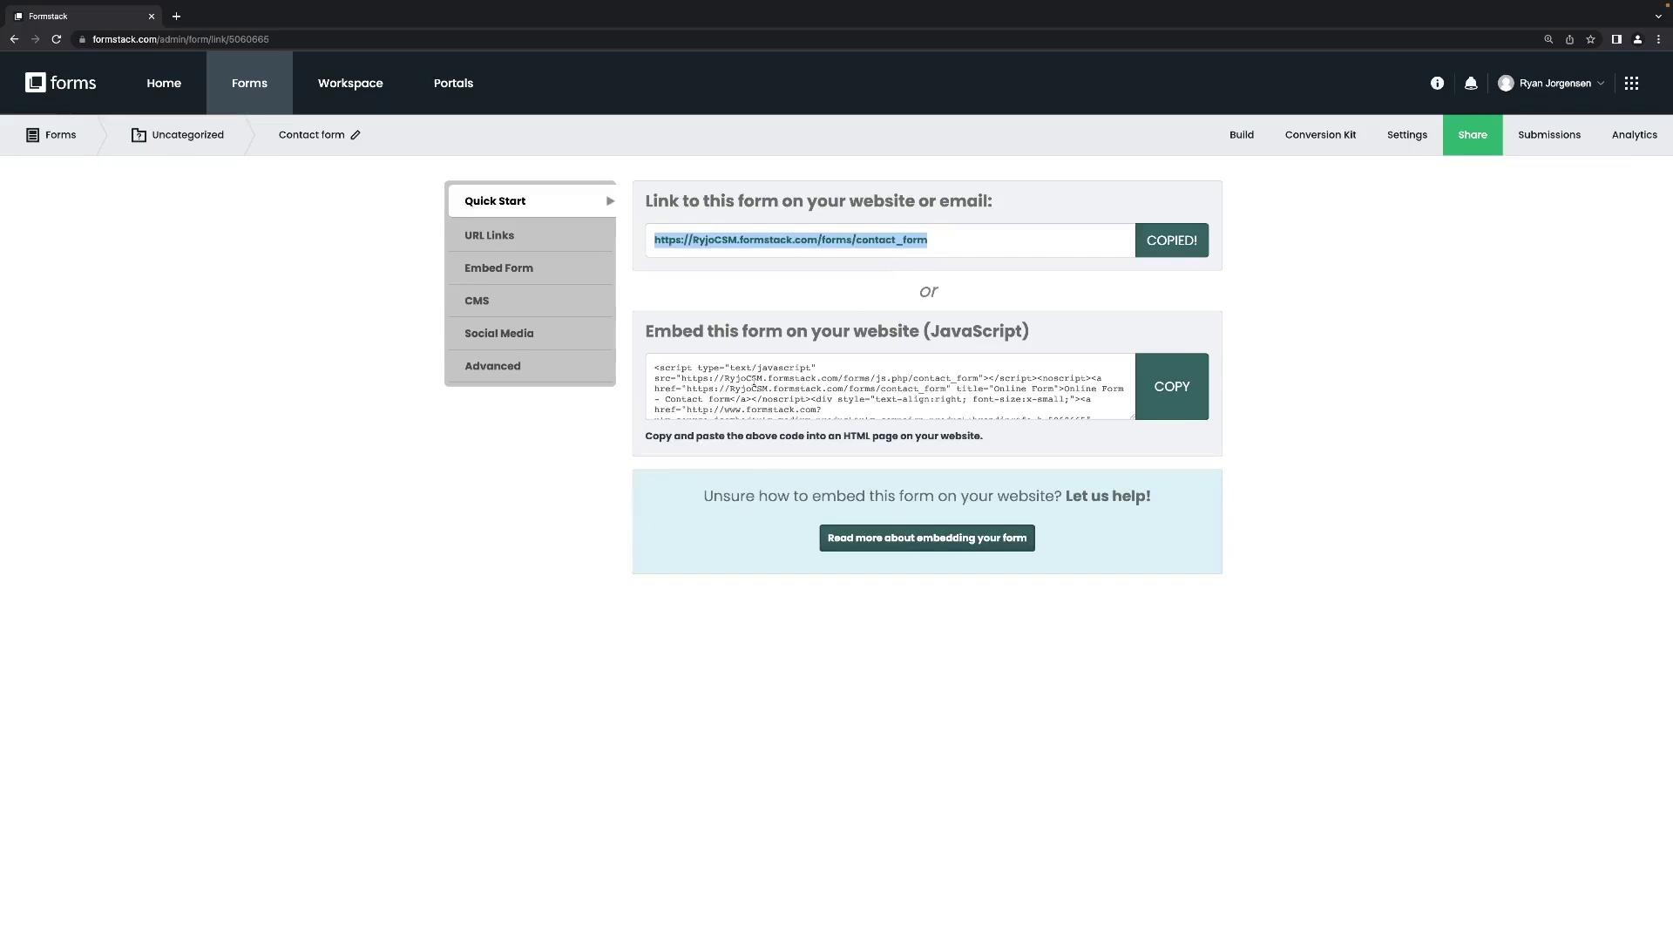
scroll(754, 381, down, 1)
scroll(755, 381, up, 1)
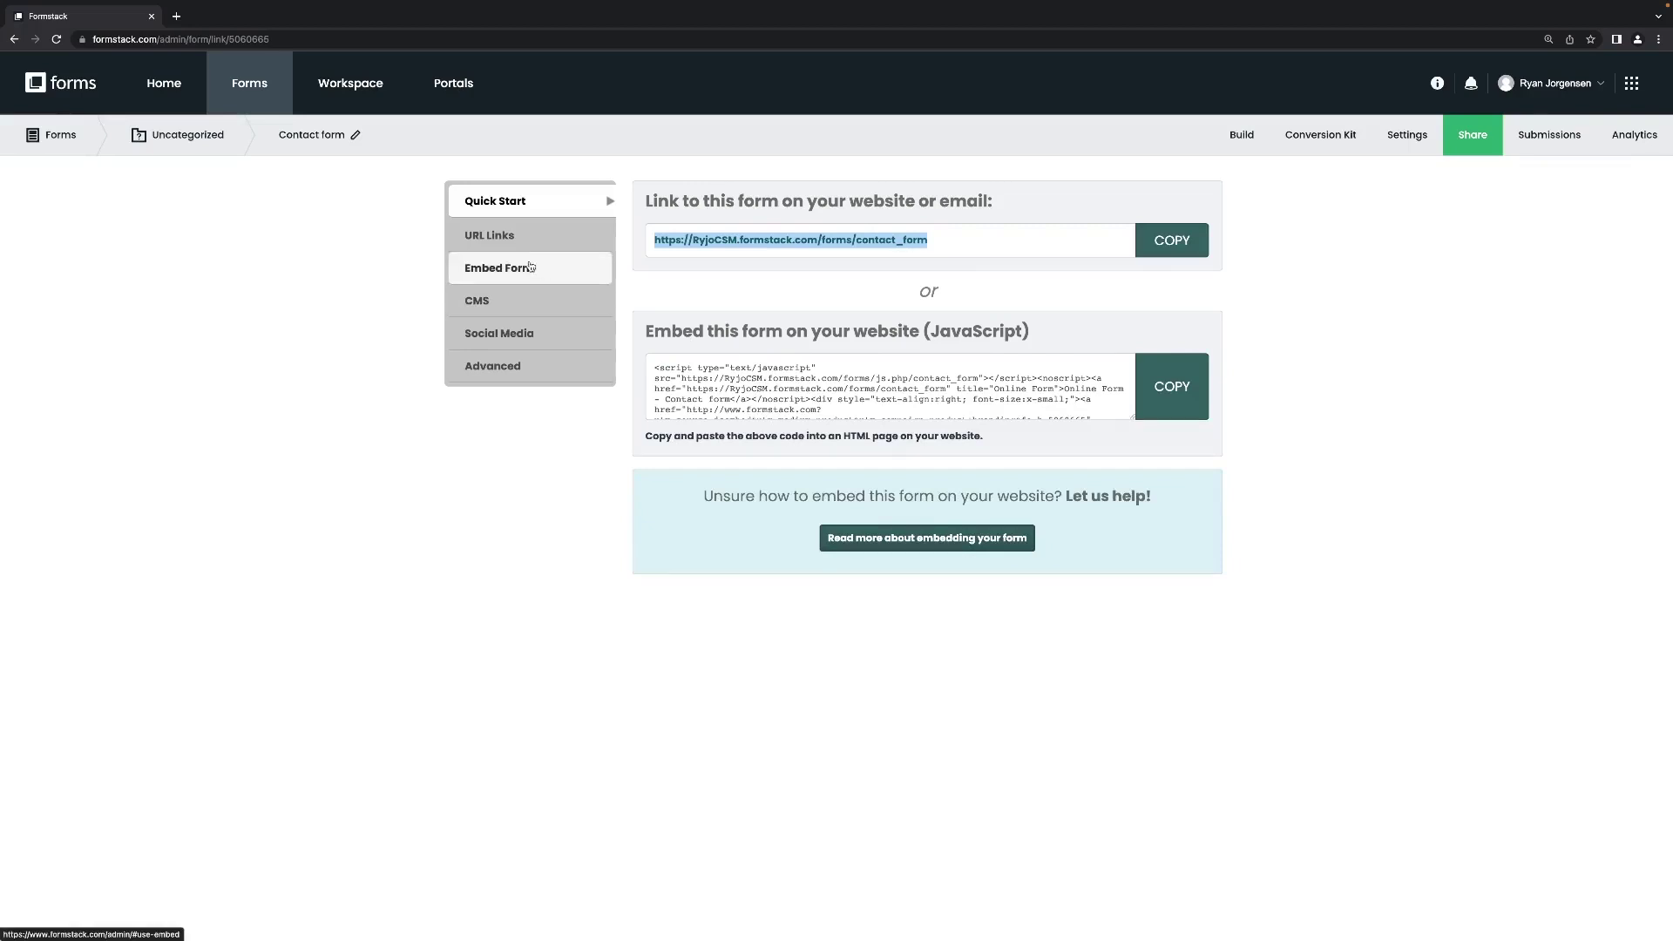
click(526, 248)
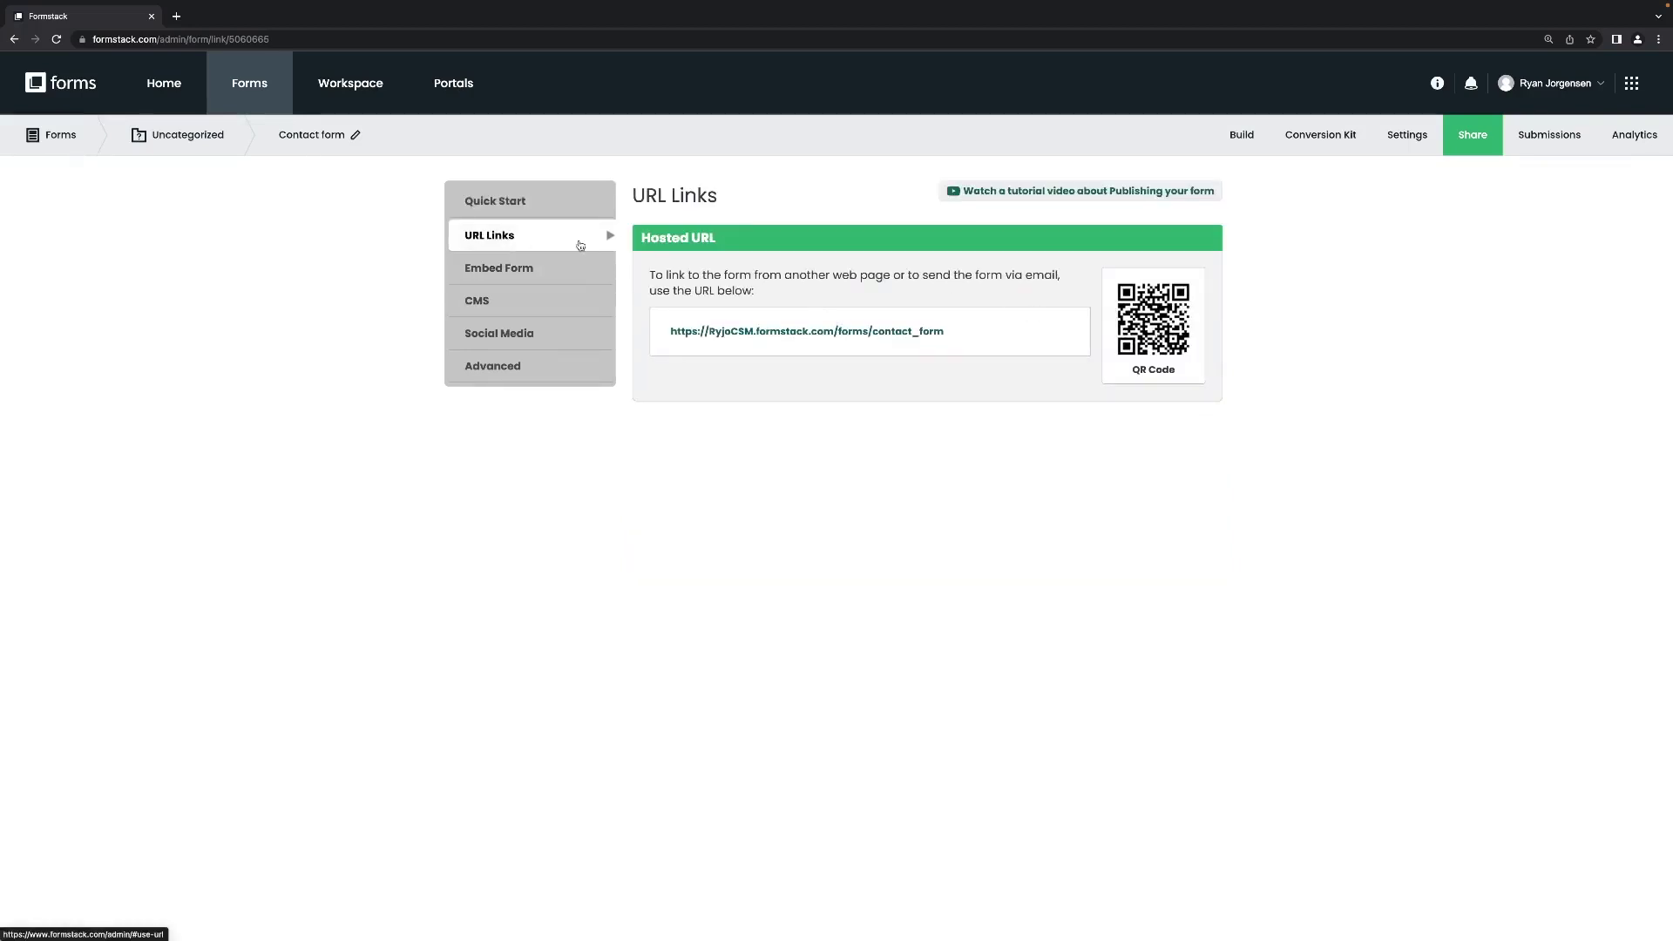
click(520, 206)
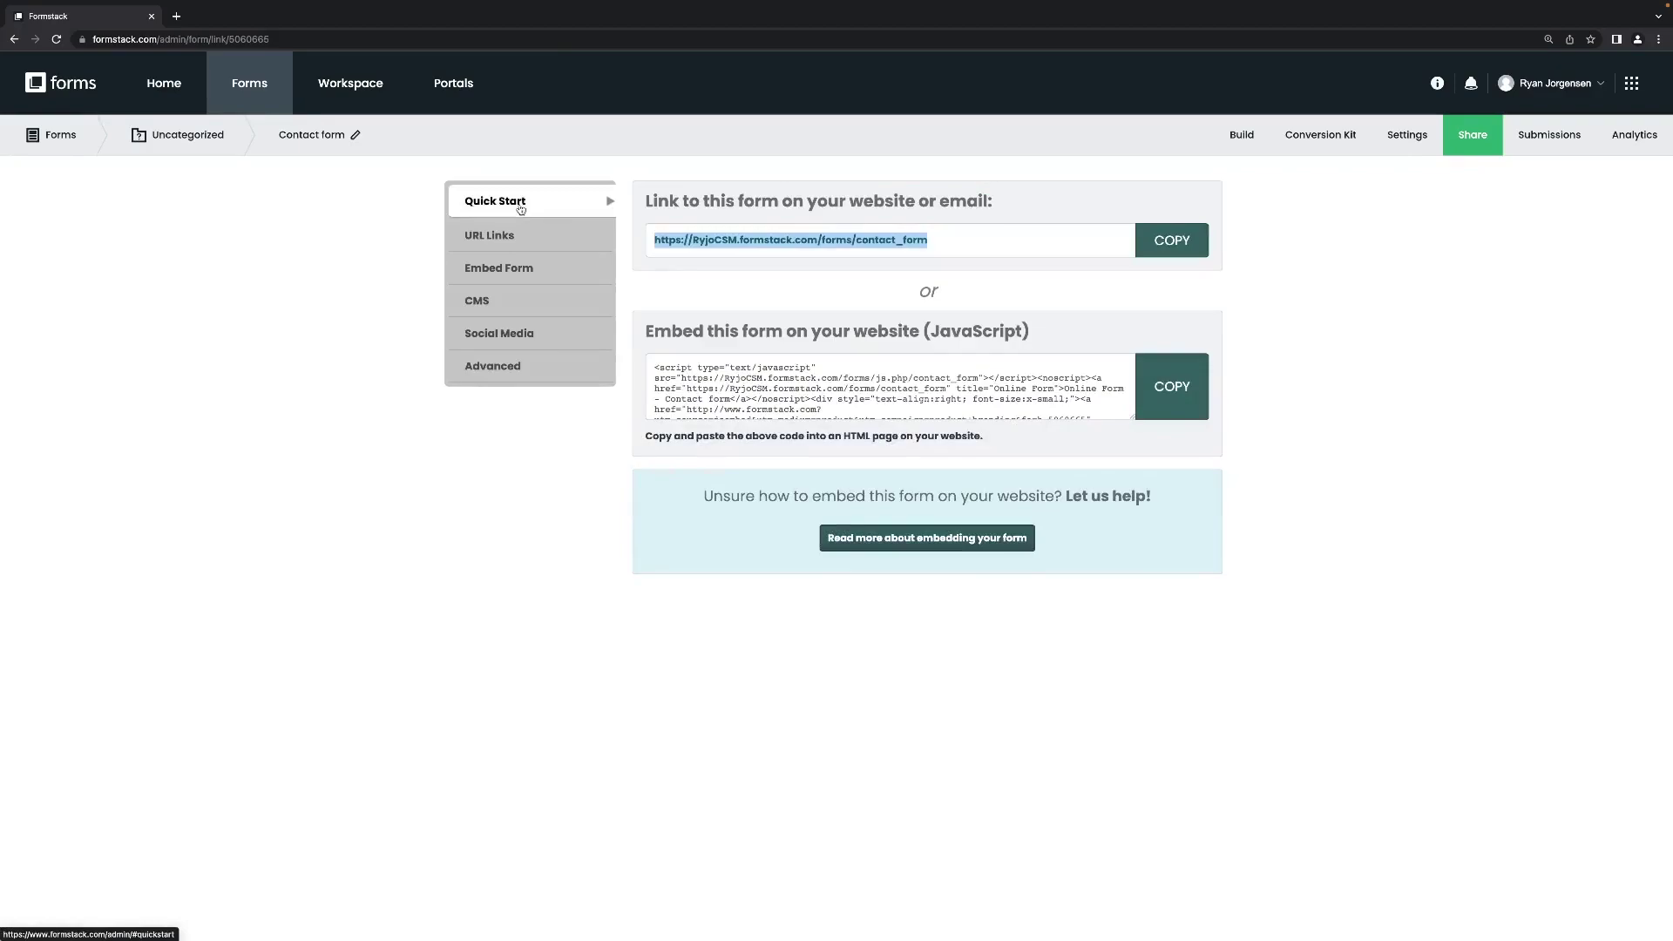
click(783, 246)
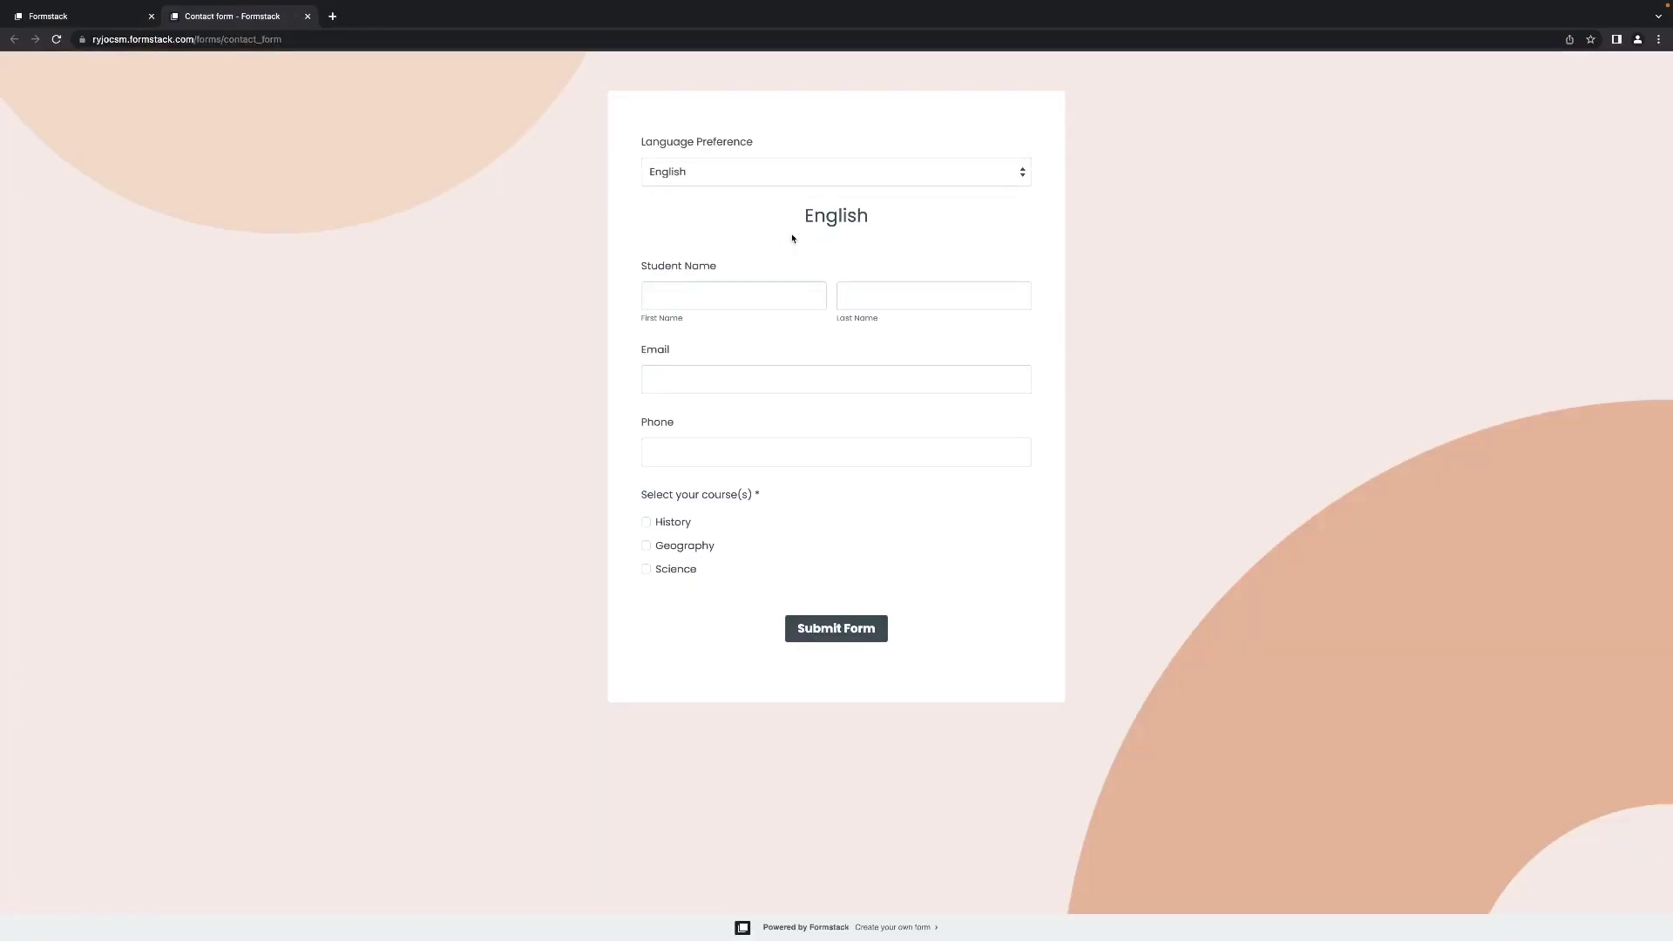
Switch Language Preference to French and back to English to check the sections swap.
click(852, 178)
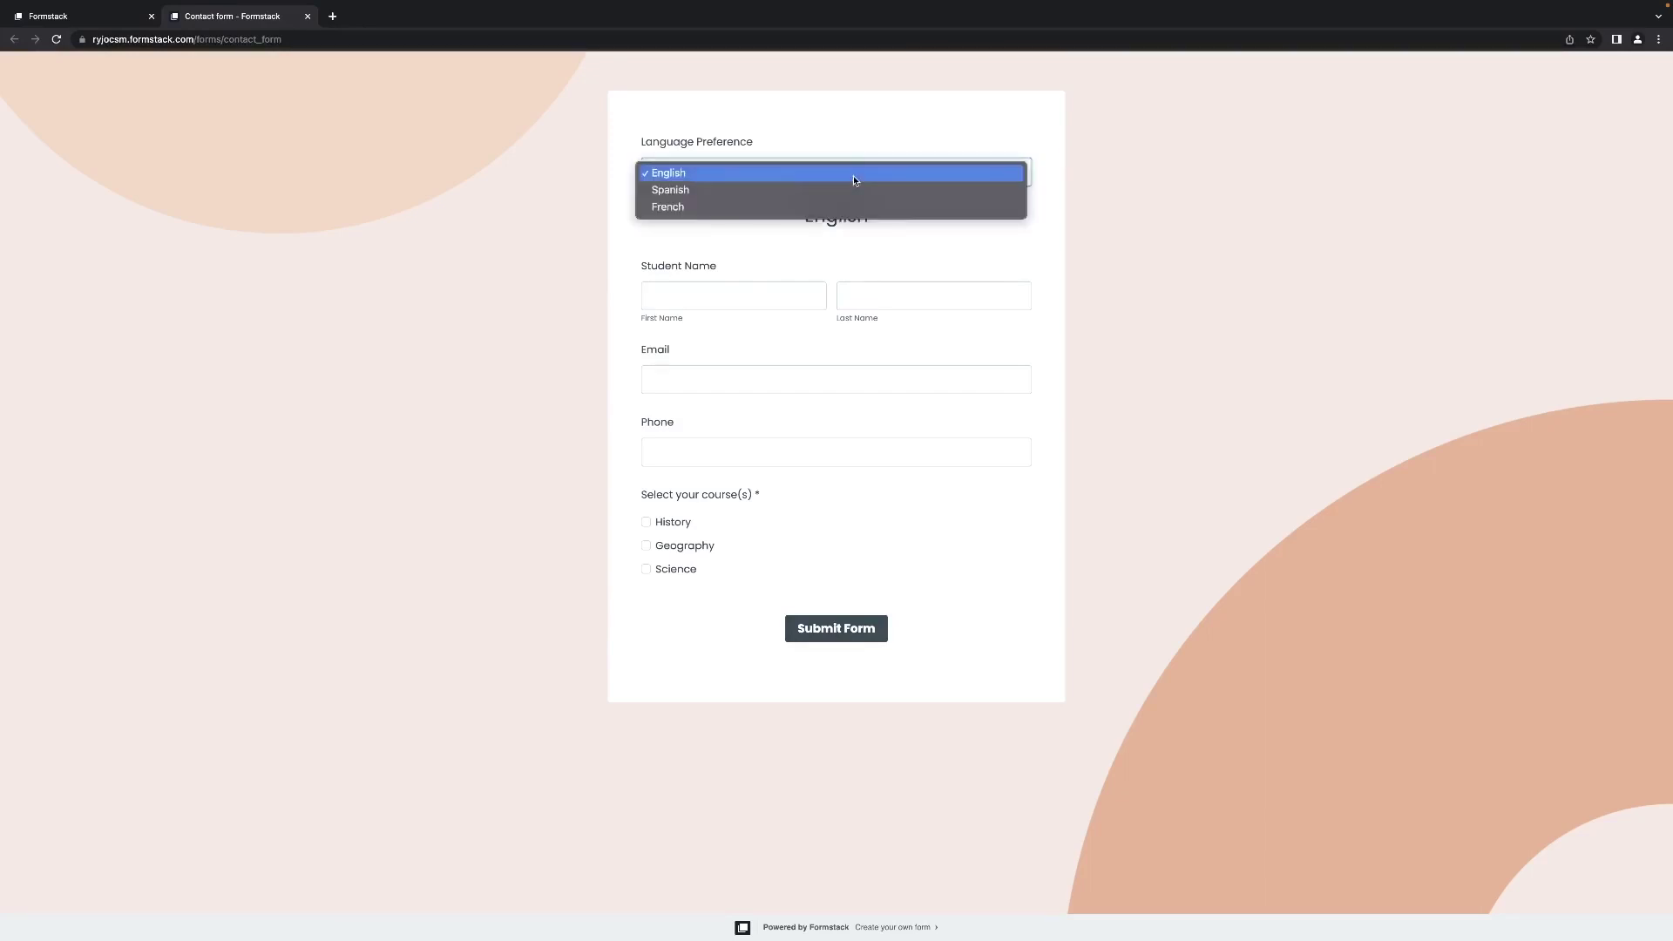
click(854, 180)
click(854, 178)
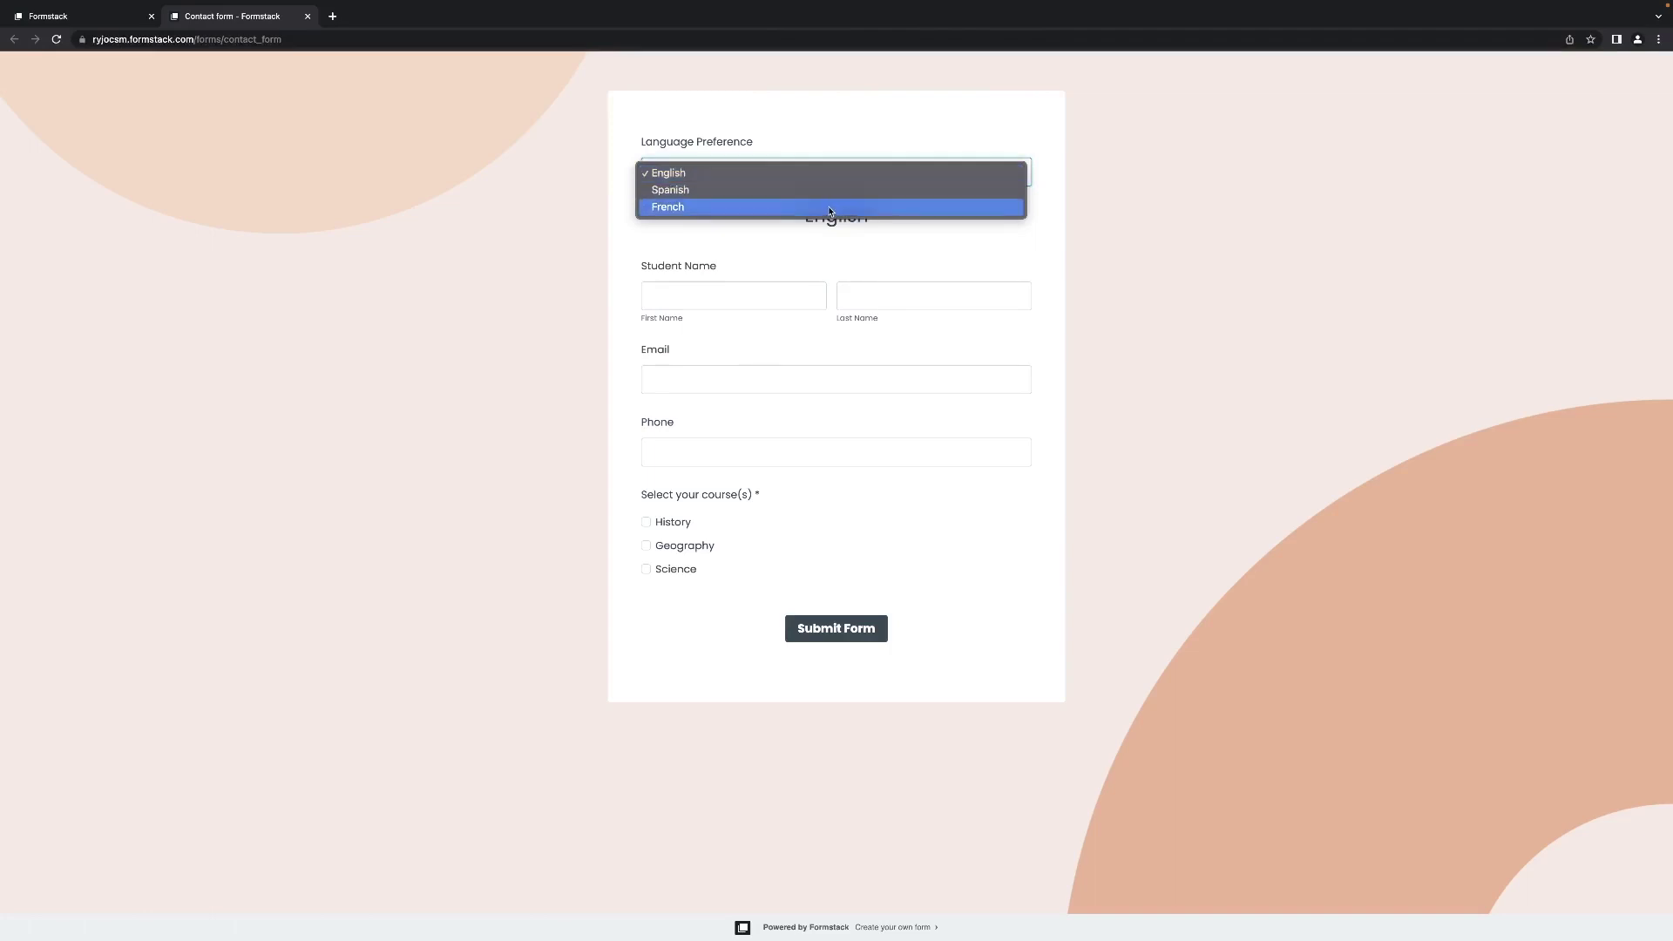
click(829, 207)
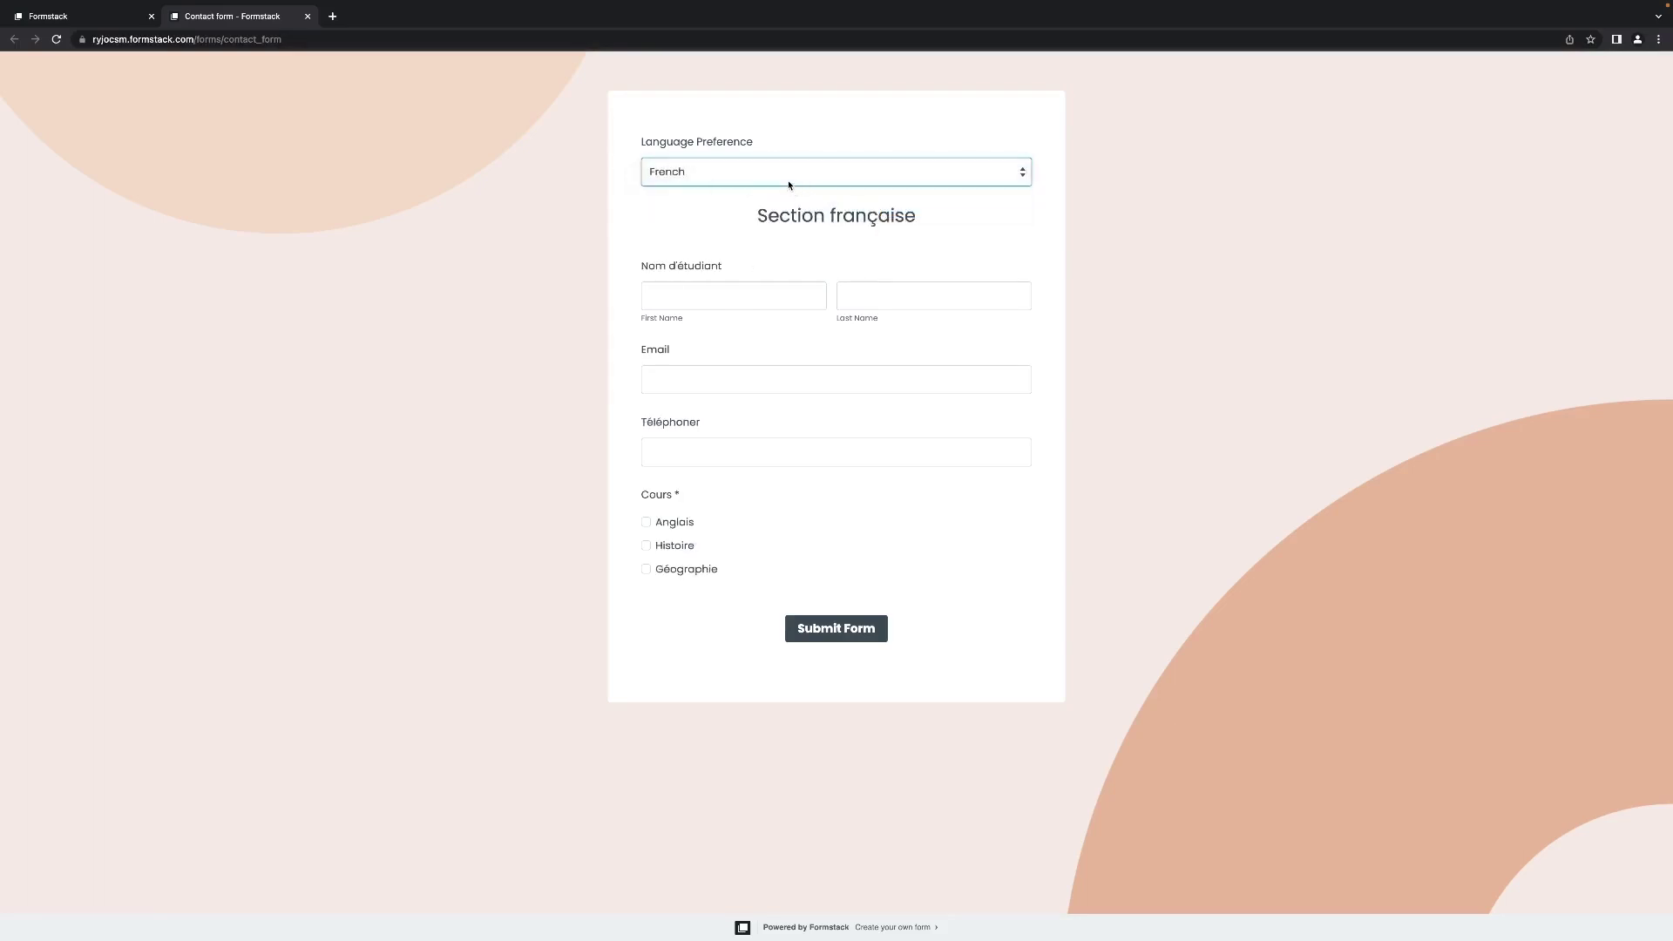
click(788, 185)
click(760, 144)
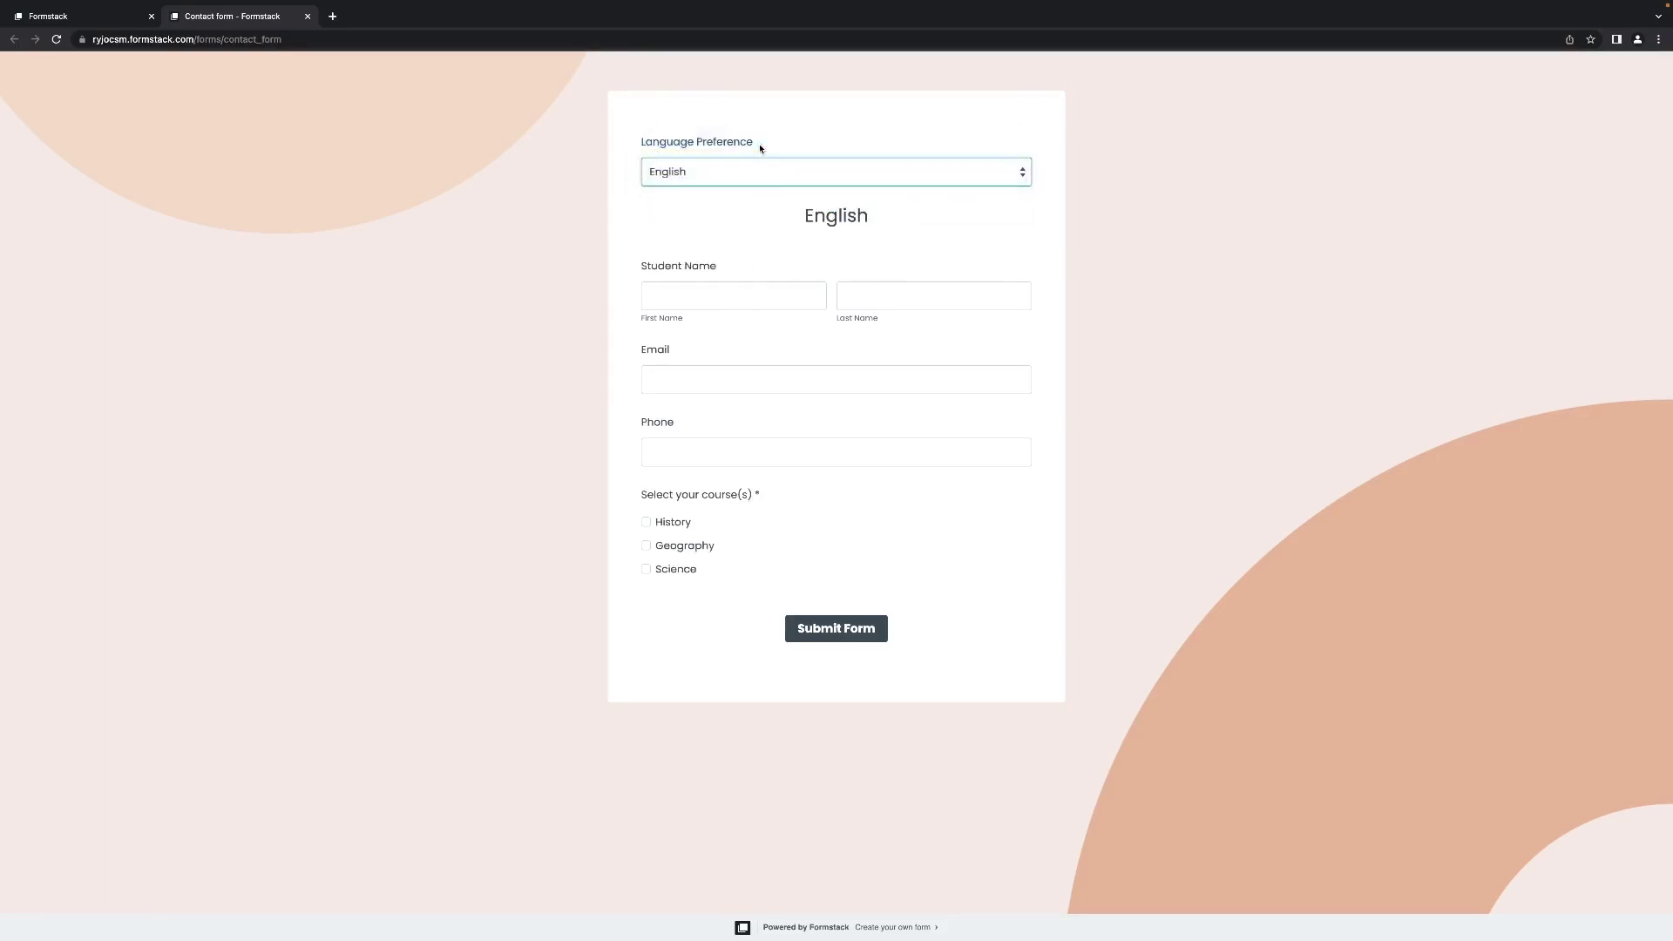
Tick History, fill in the student's first name, last name and email, and submit the entry.
click(646, 523)
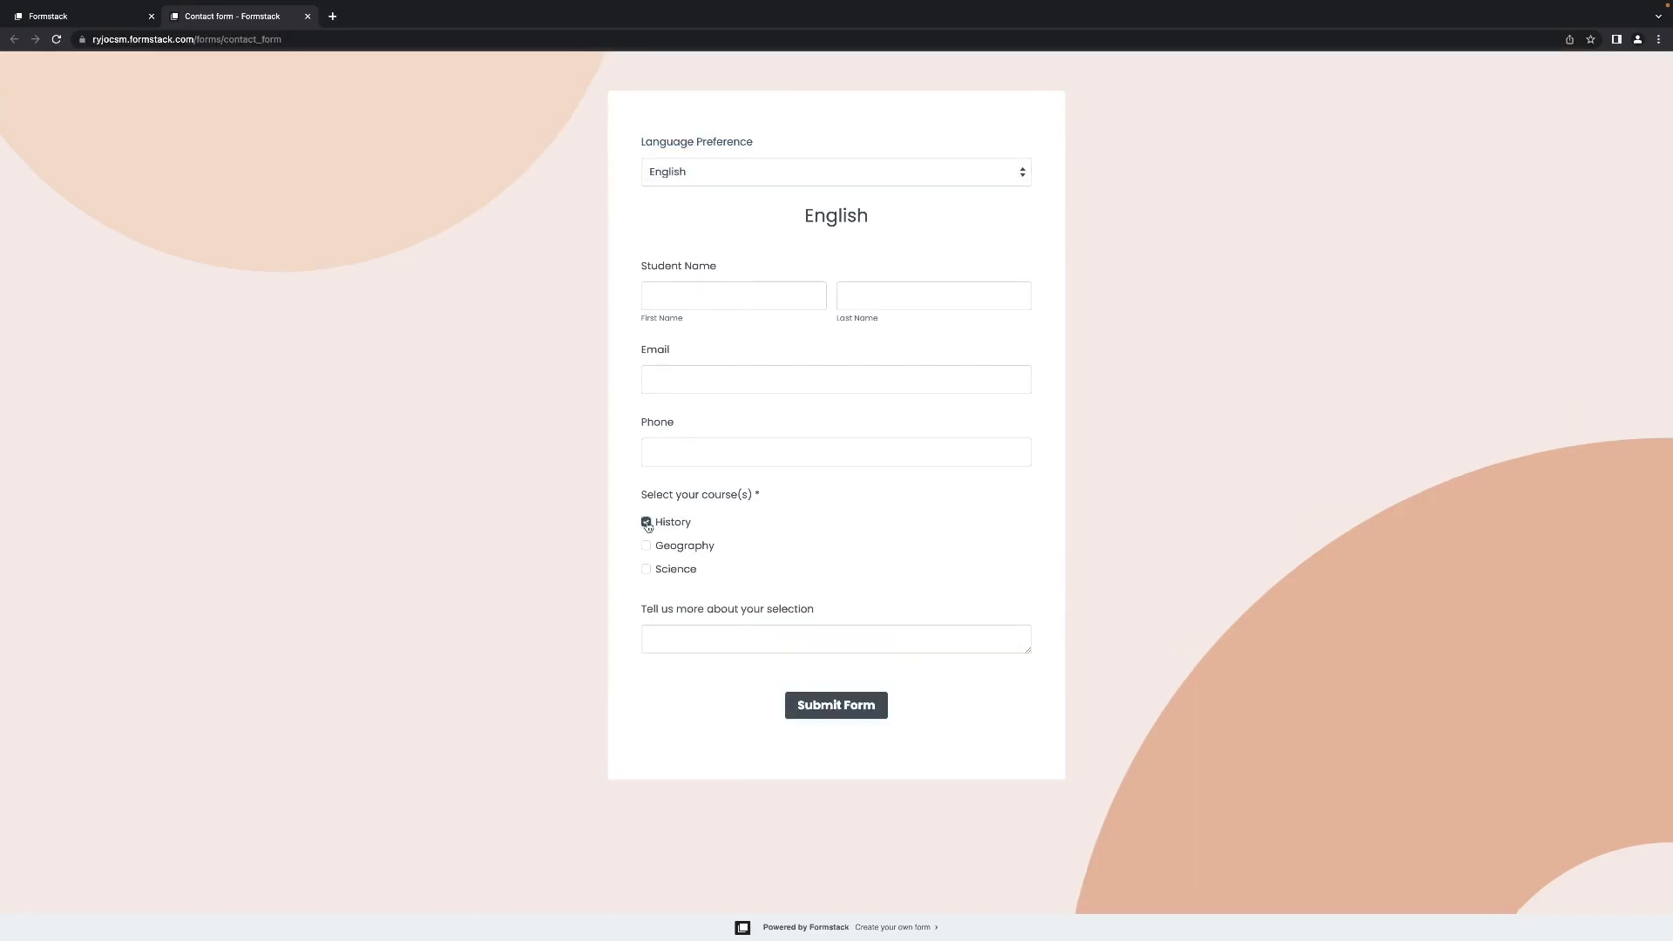
click(646, 523)
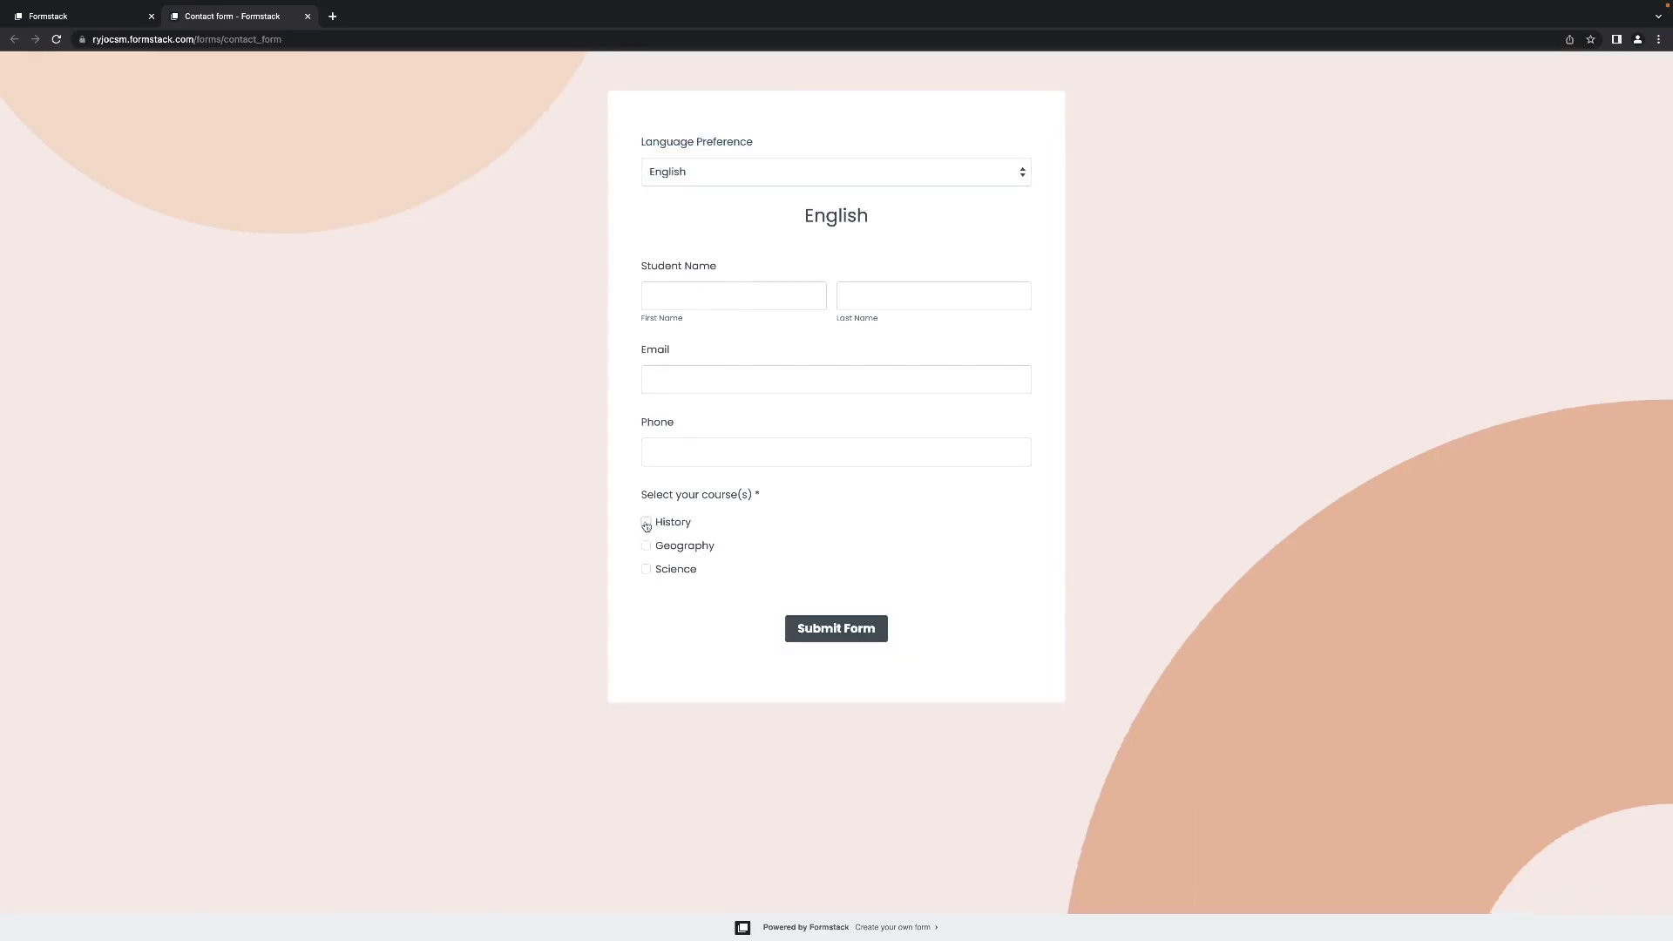
click(645, 522)
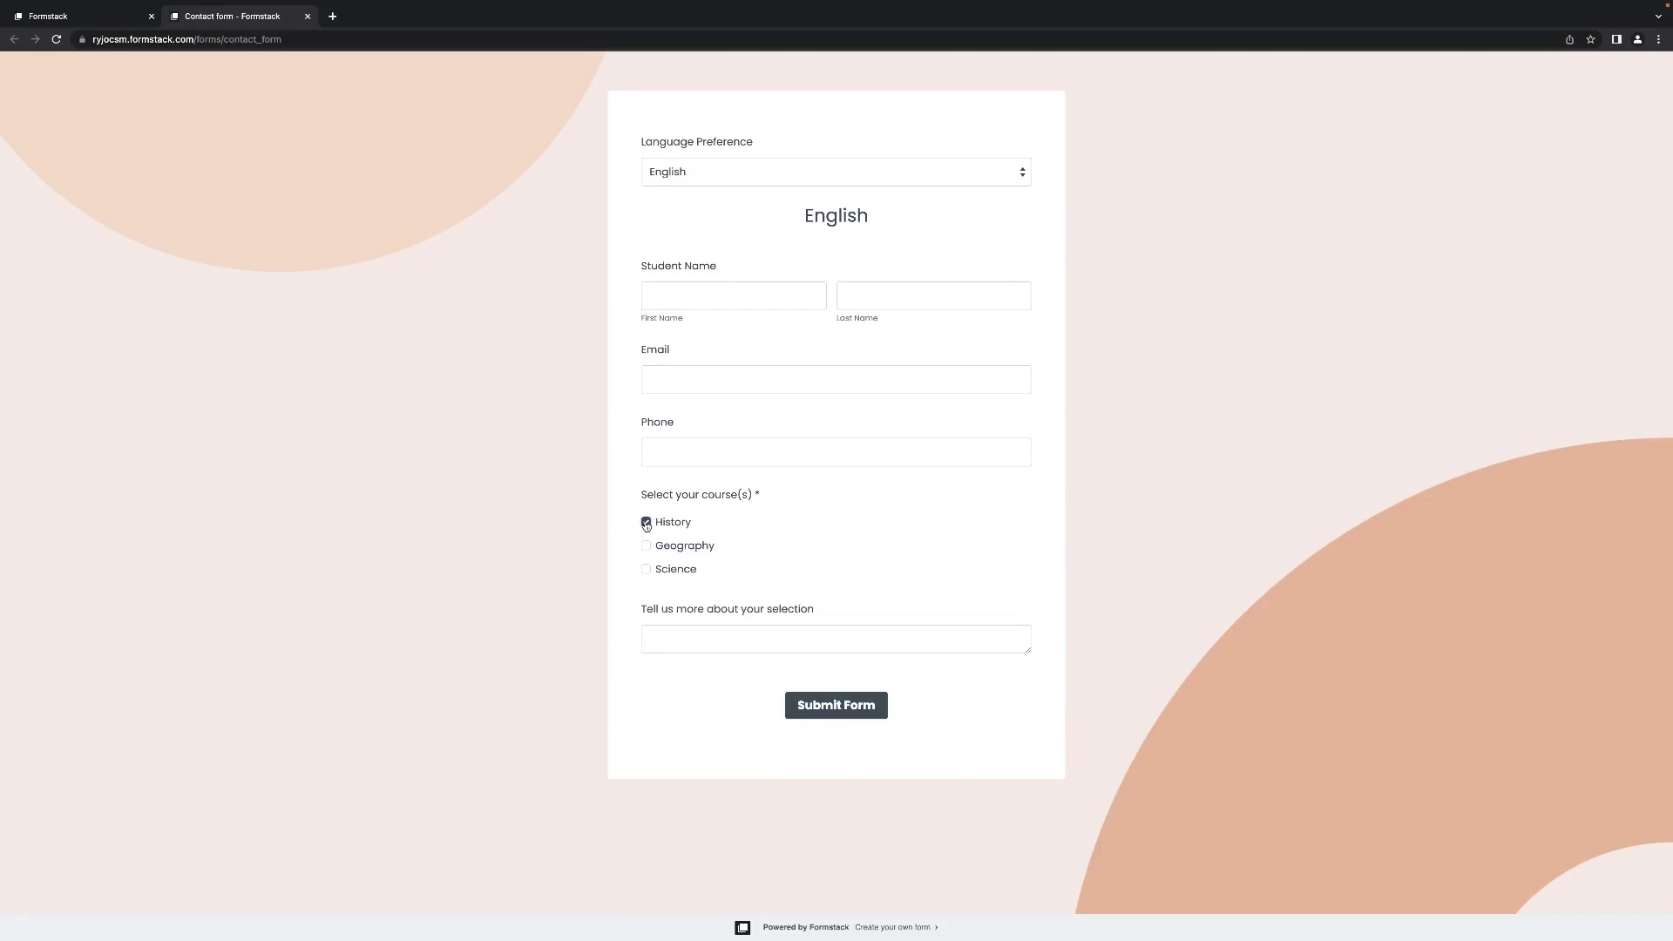
click(674, 308)
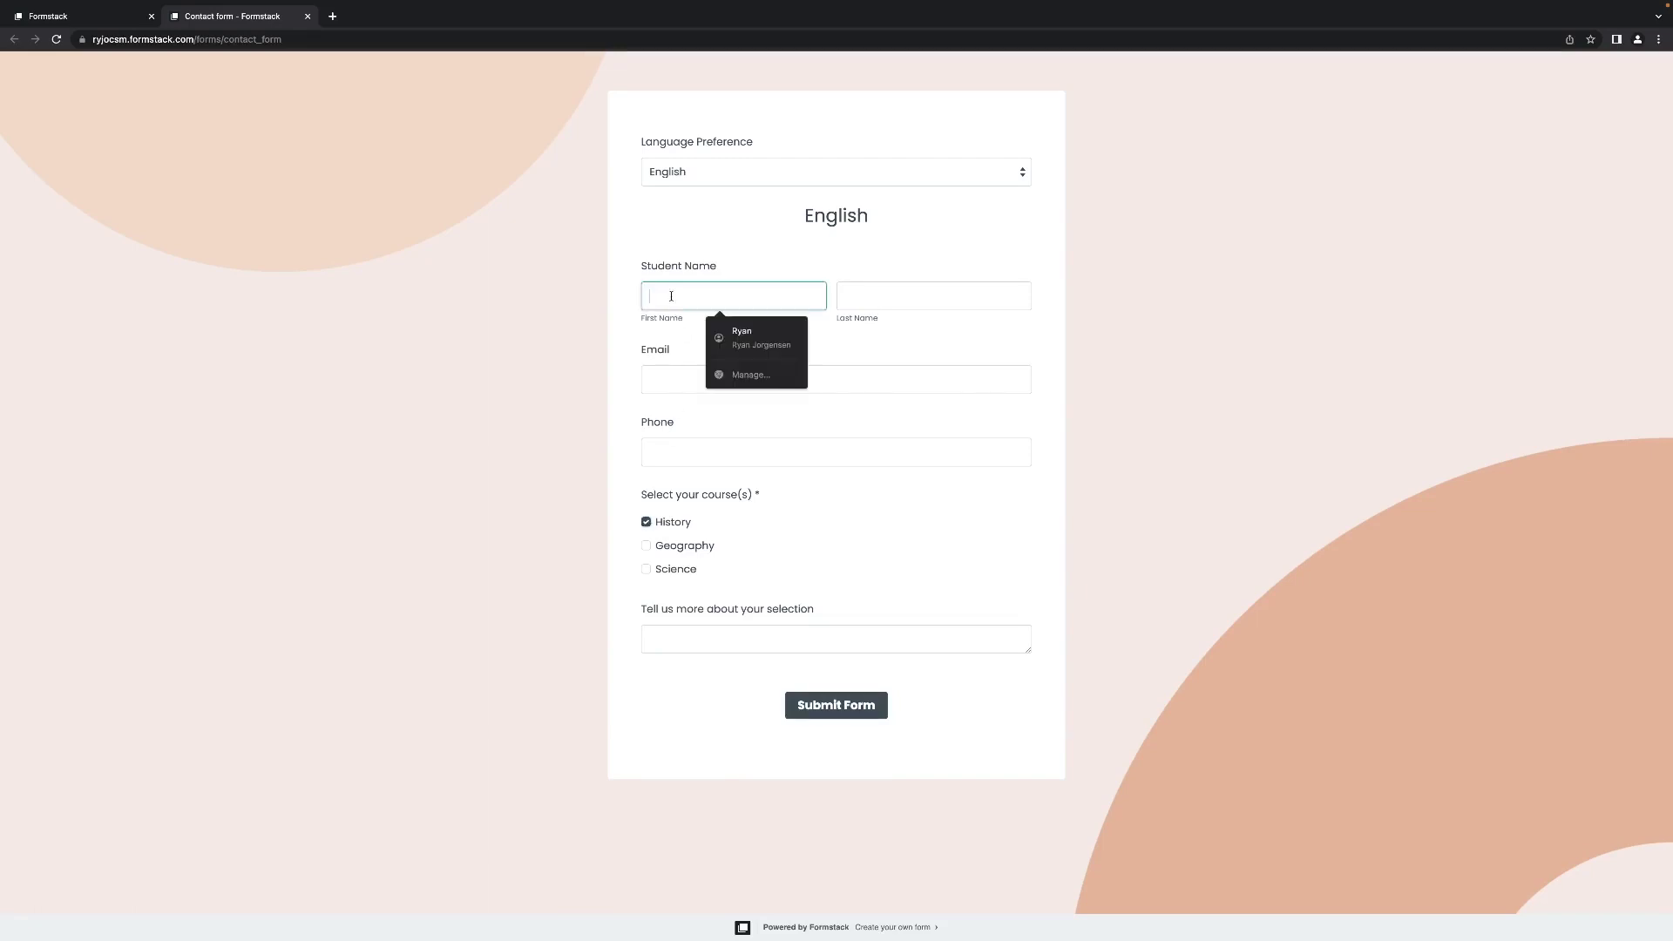
text(Ryan)
key(Tab)
text(J)
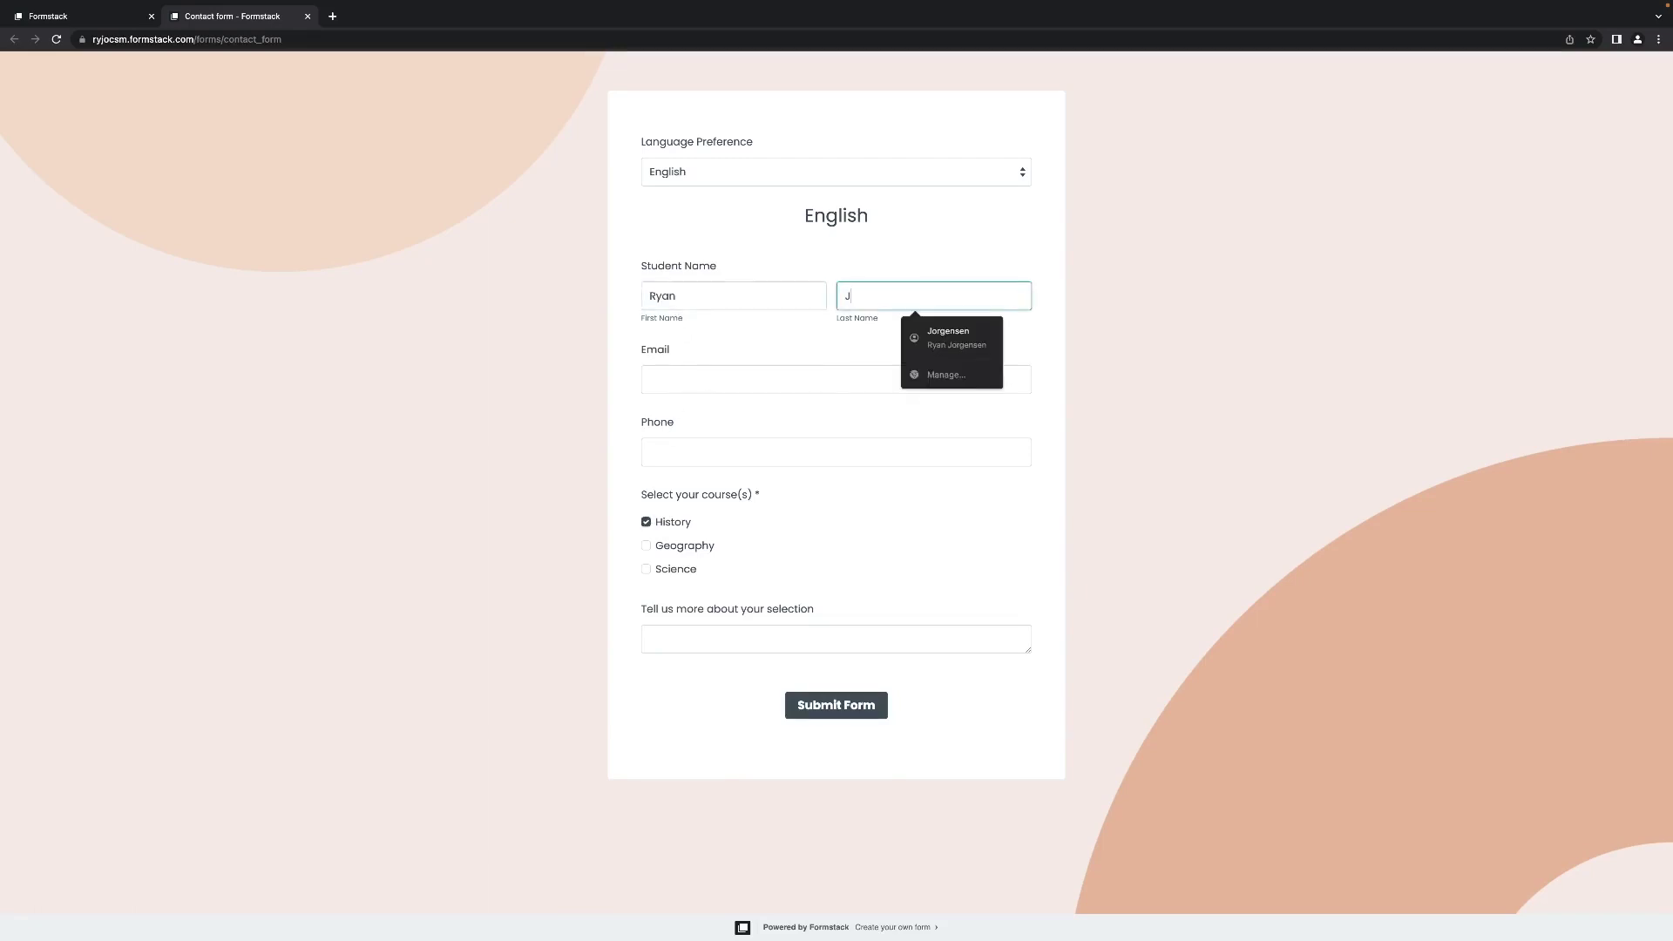
click(688, 368)
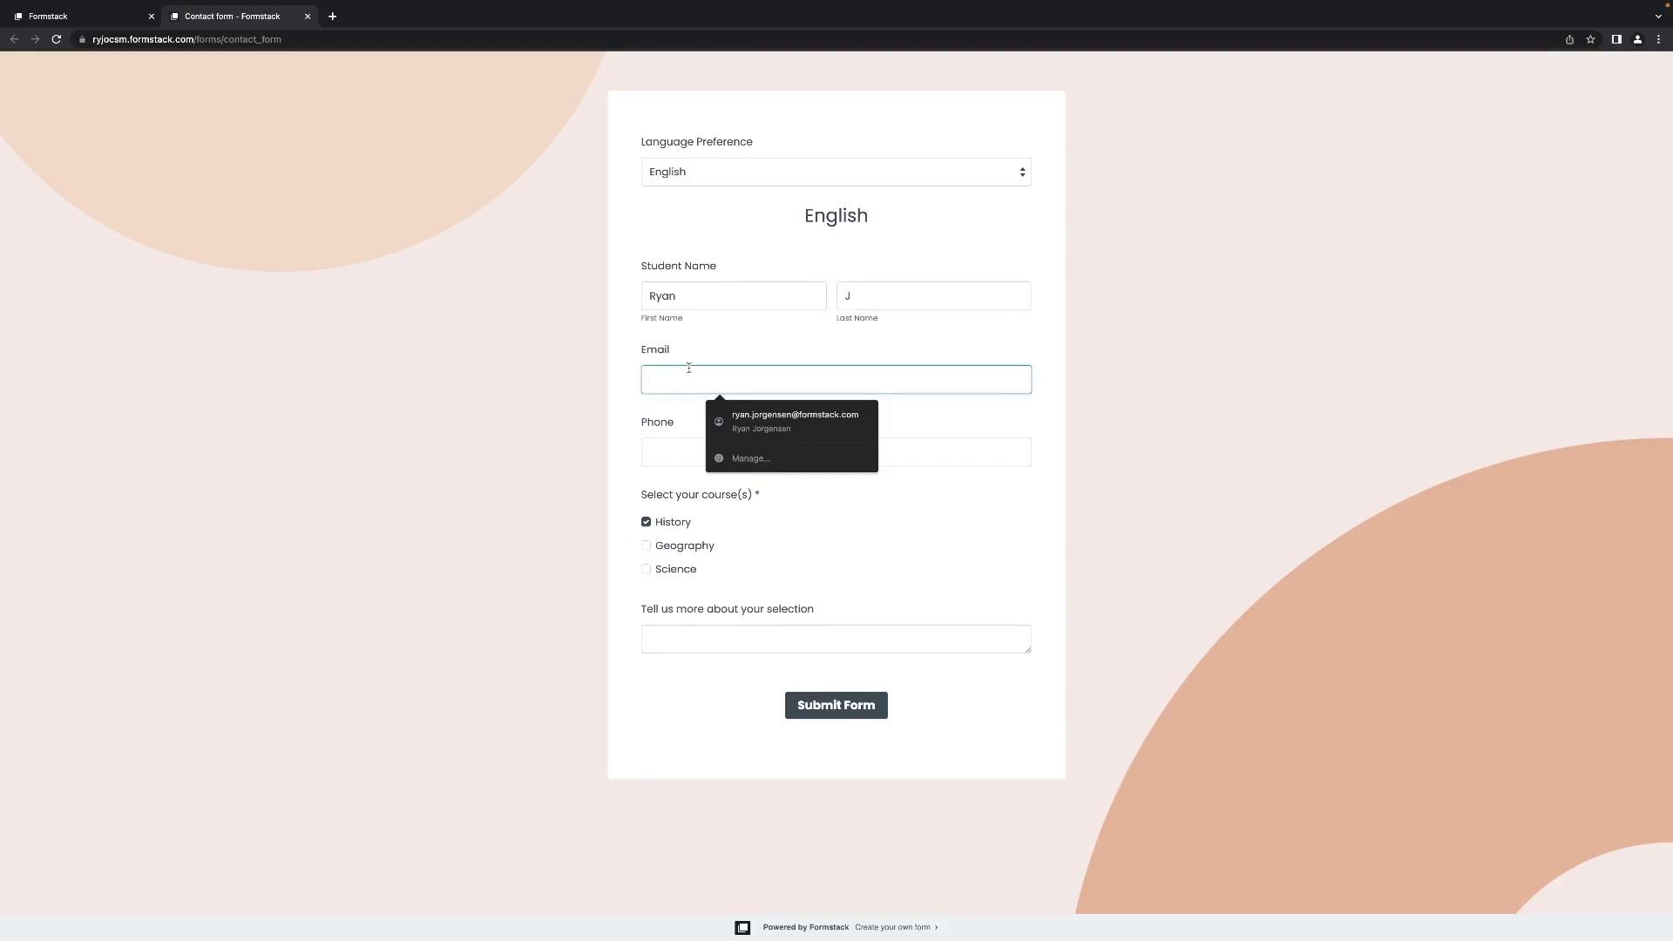
click(774, 431)
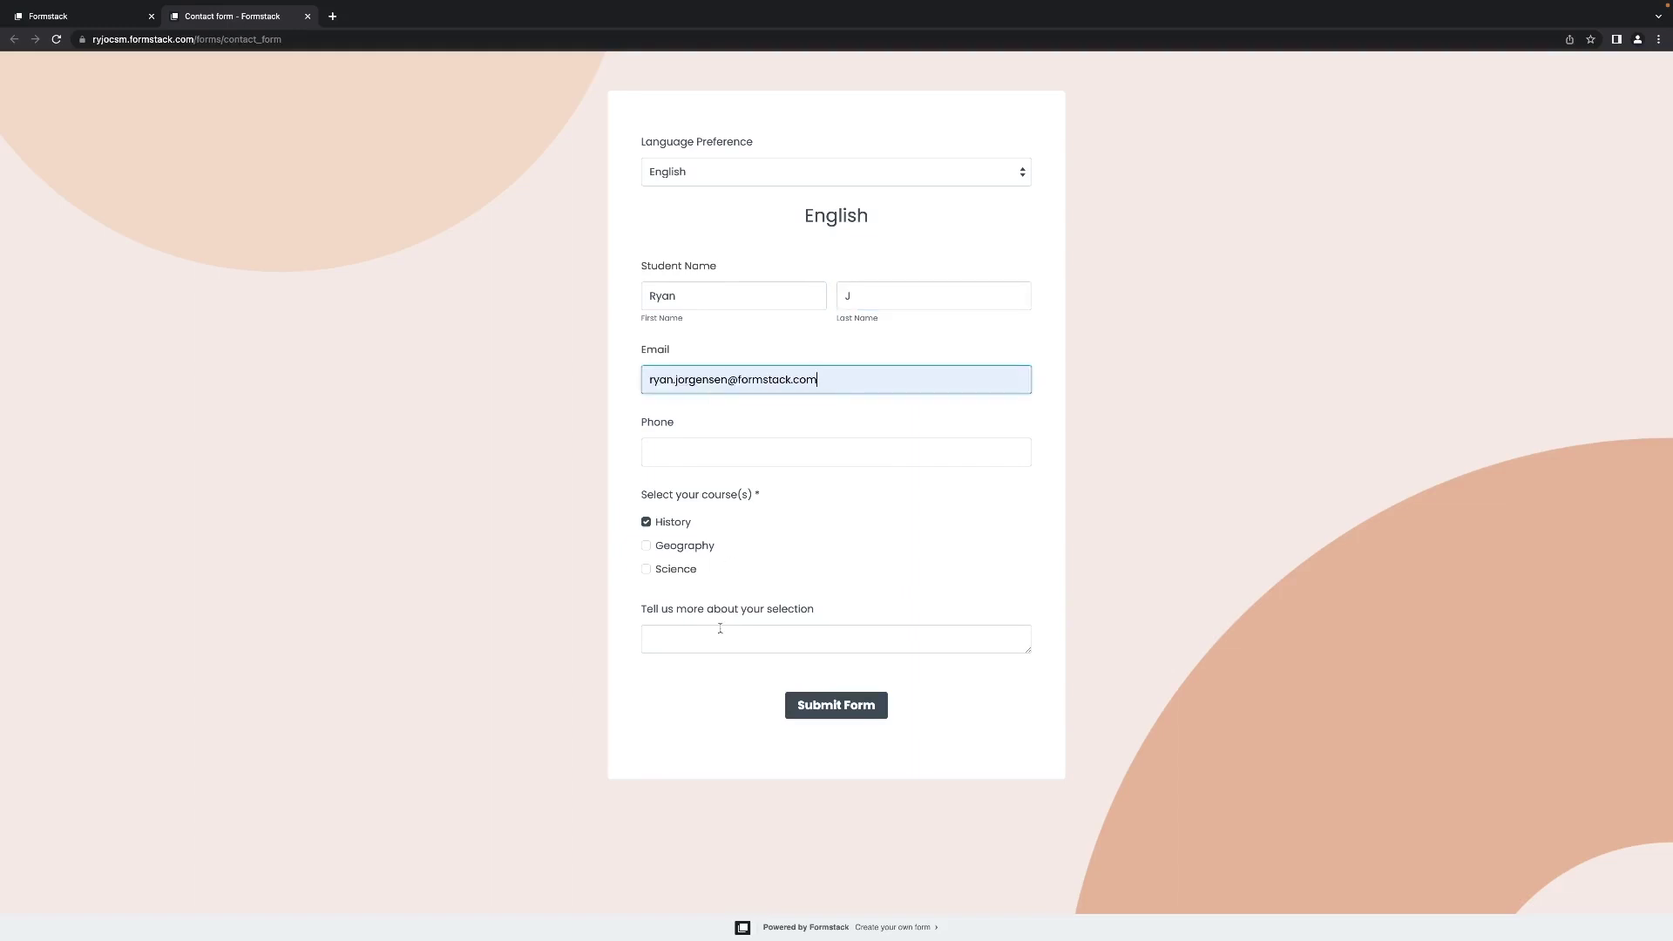
click(810, 708)
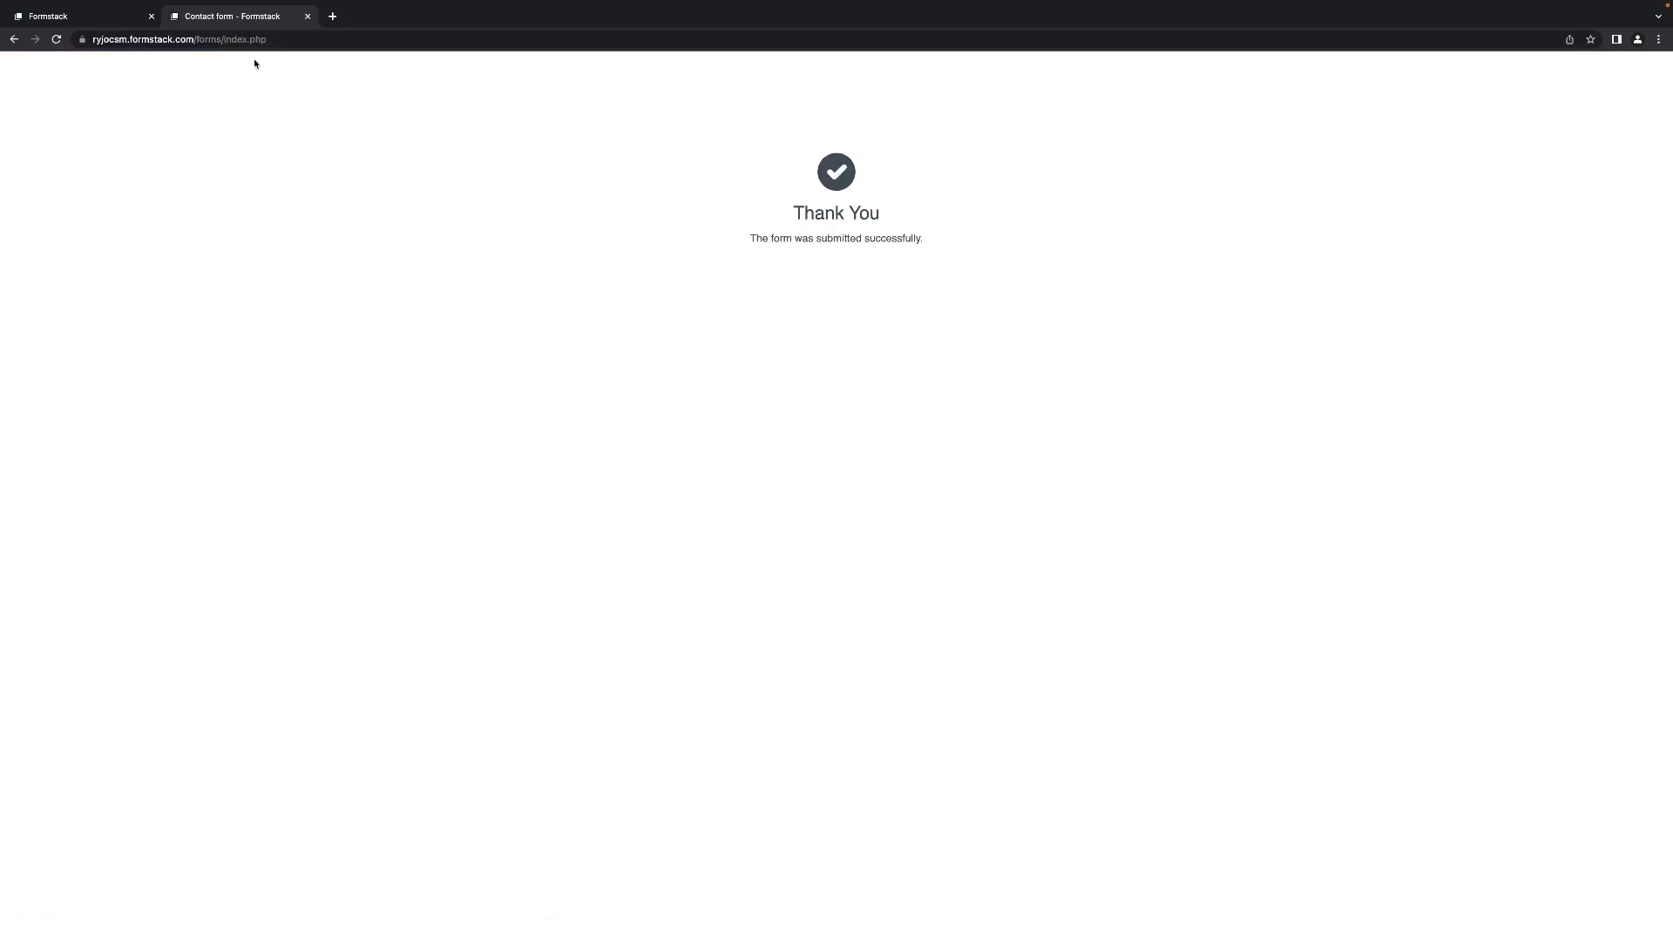
click(113, 16)
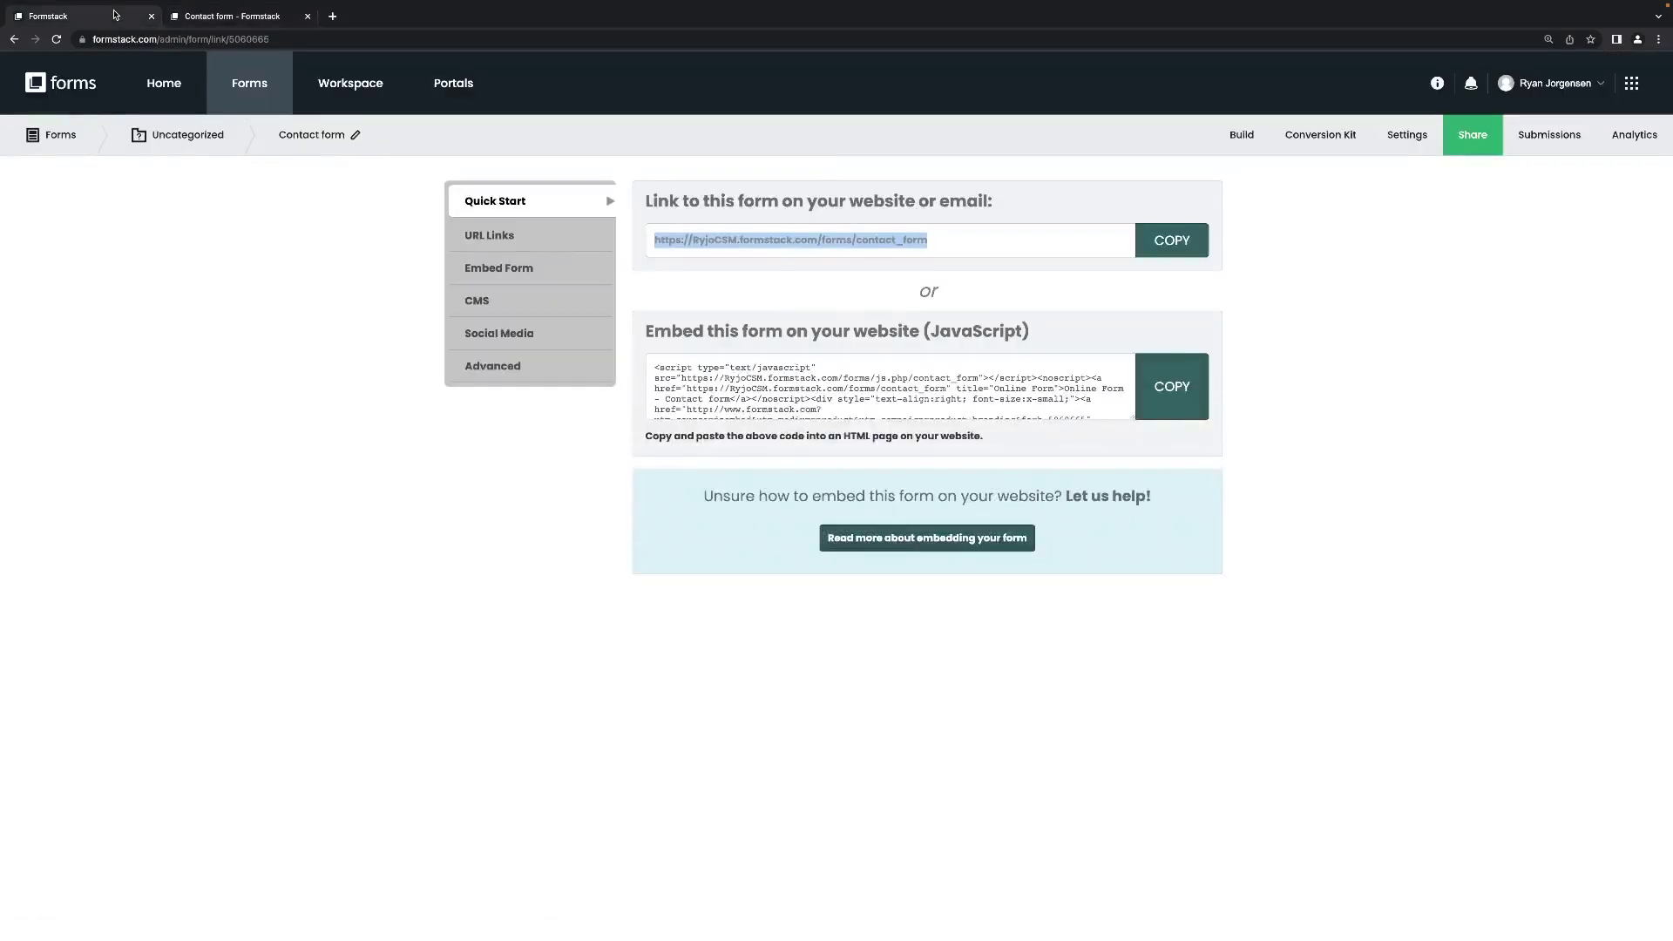
List All Submissions, showing the single History/English test entry, and begin a new filter.
click(1526, 140)
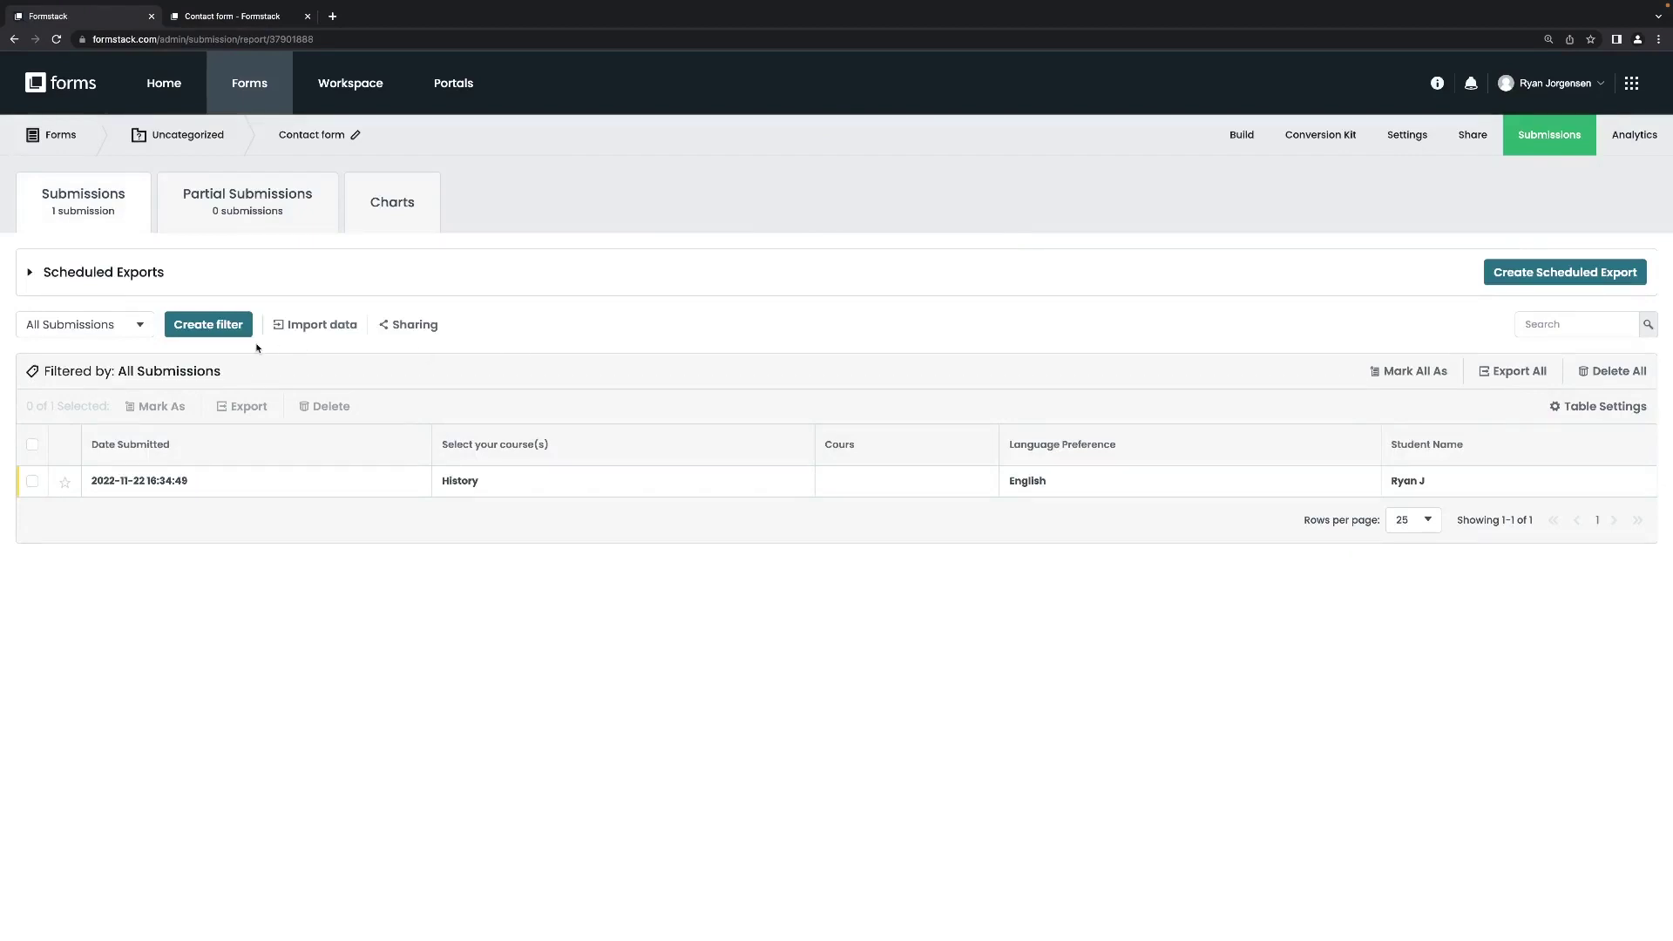
click(140, 329)
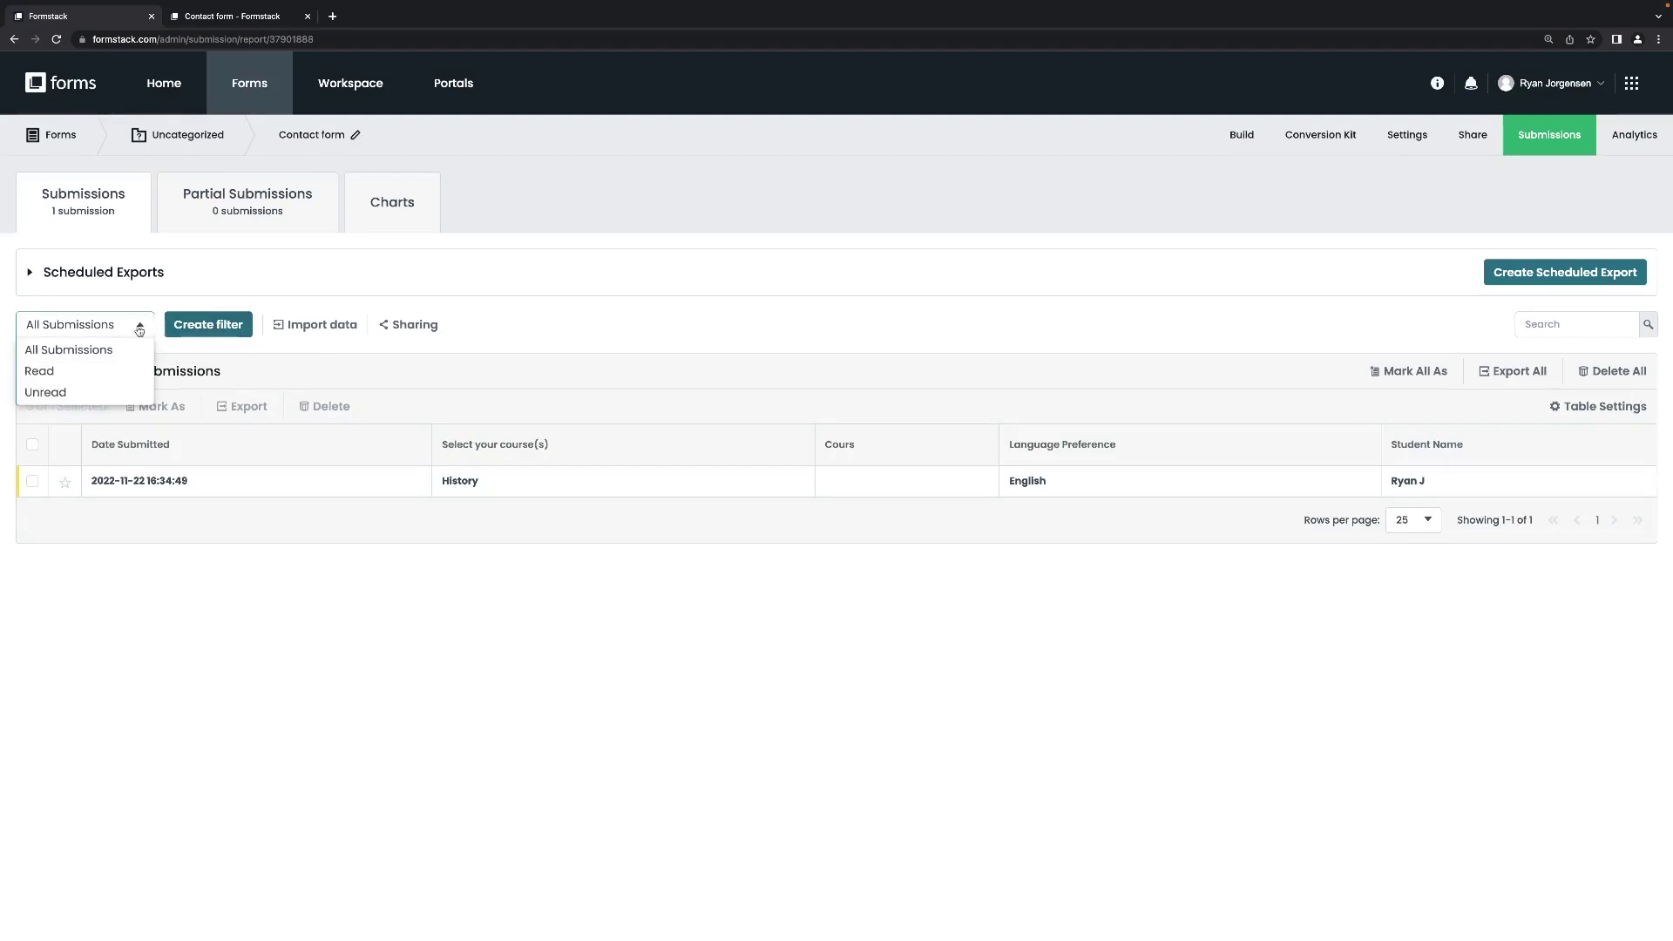
click(139, 328)
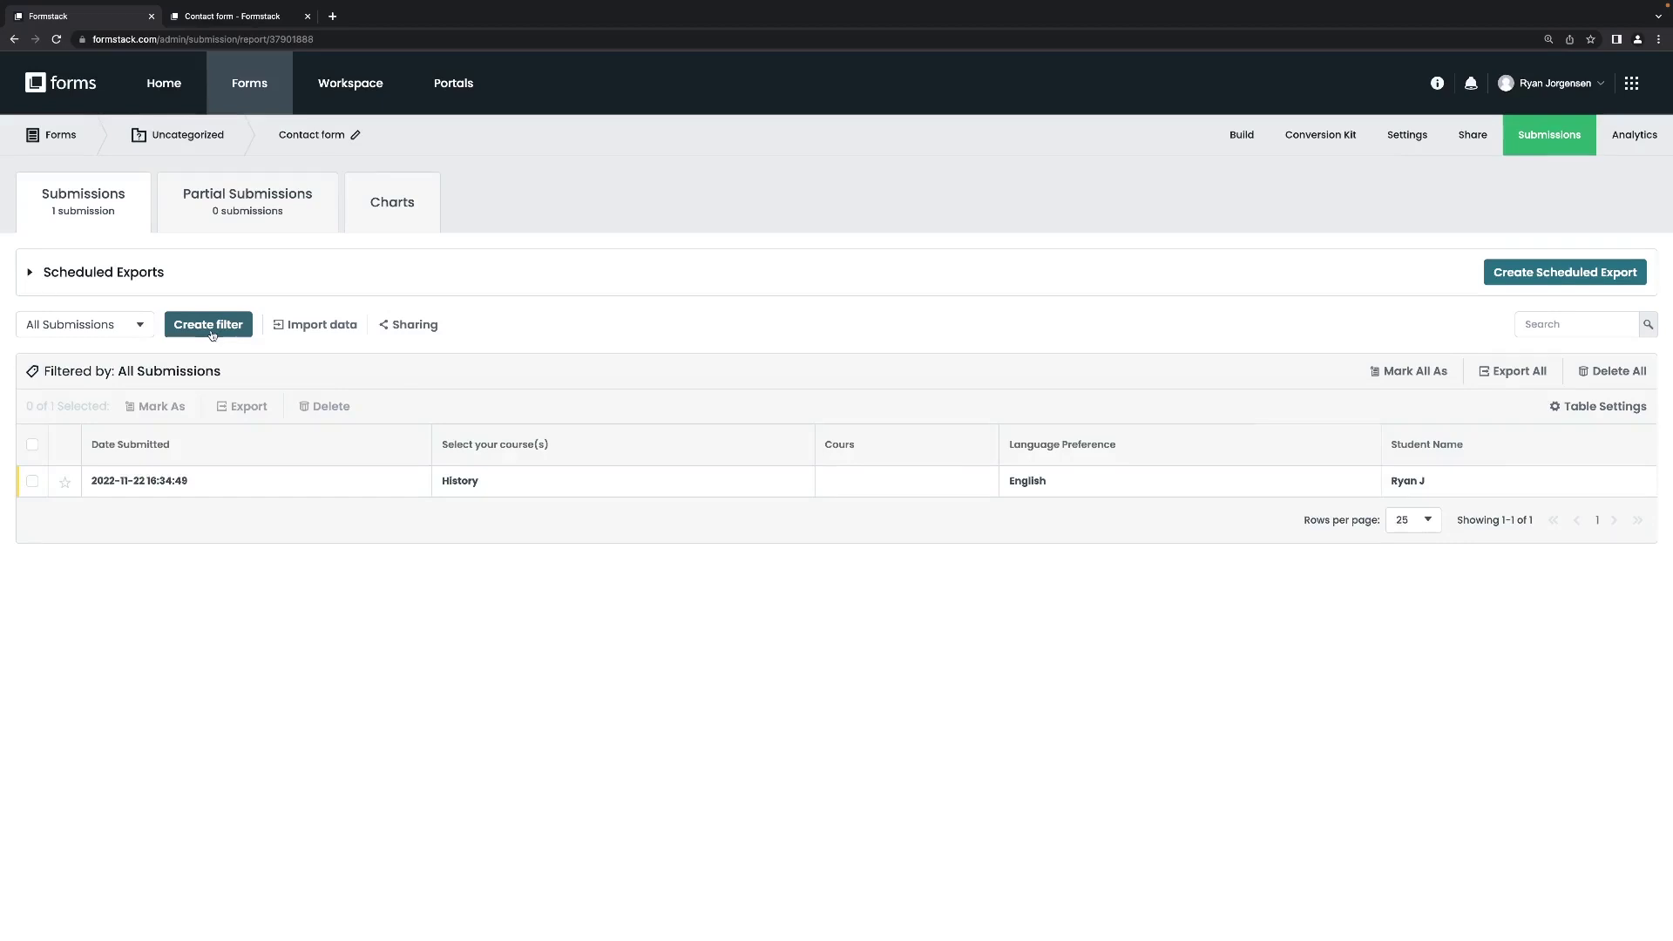
click(211, 332)
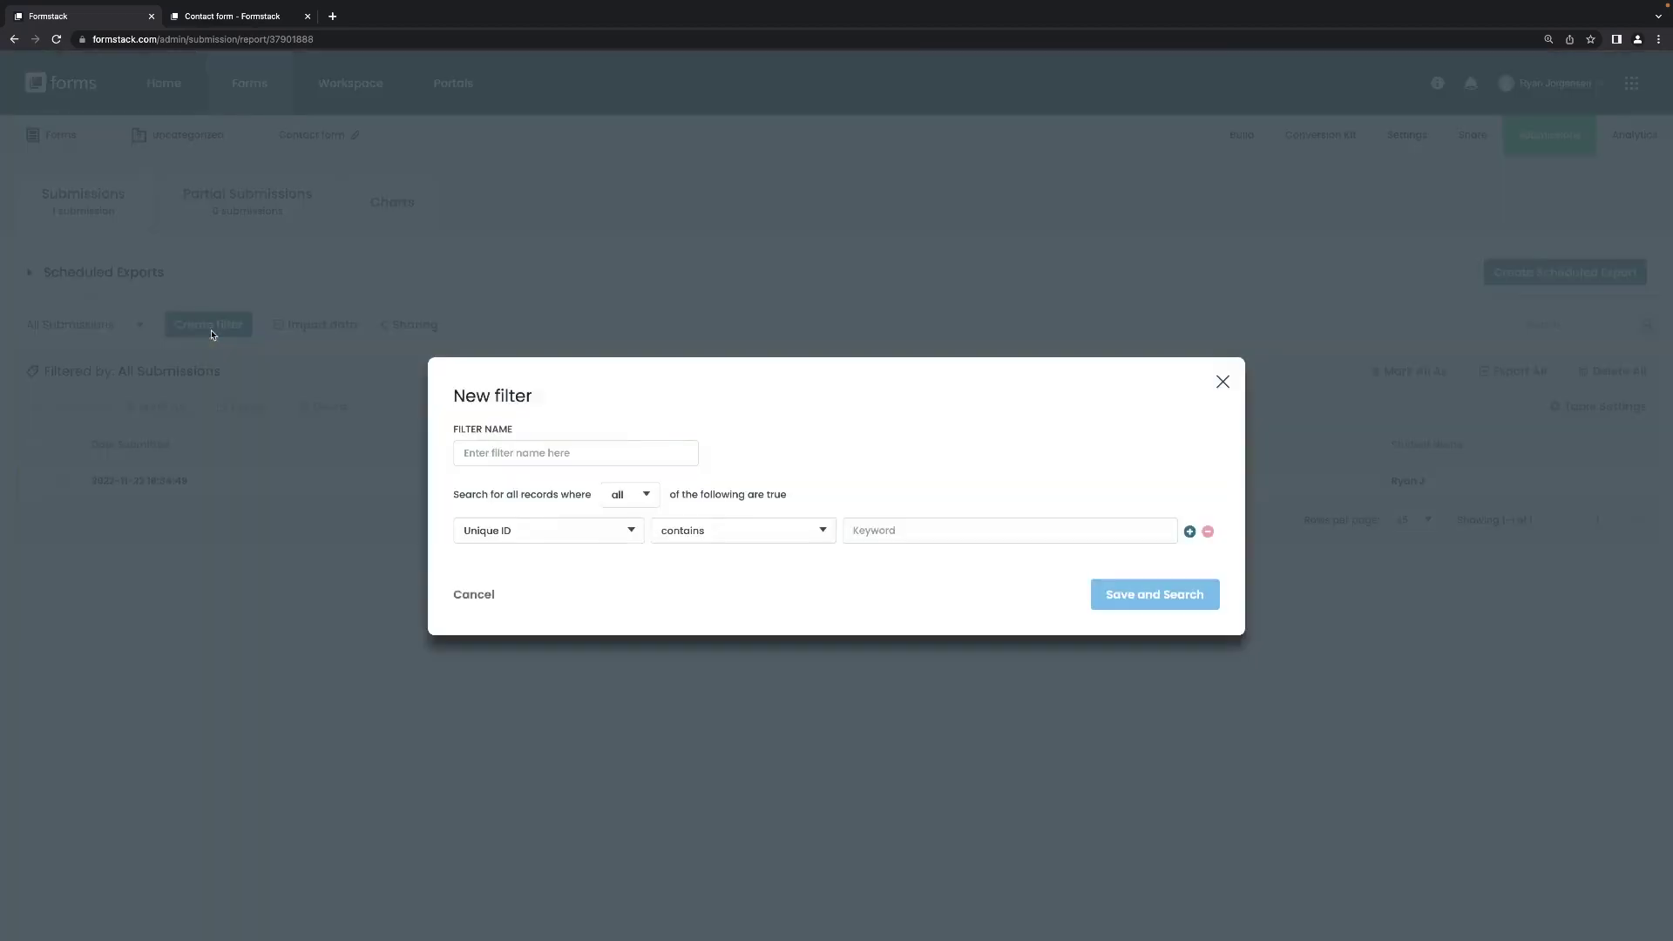
Draft a 'History Only' filter where Select your course(s) contains History, then cancel it.
click(543, 452)
text(History)
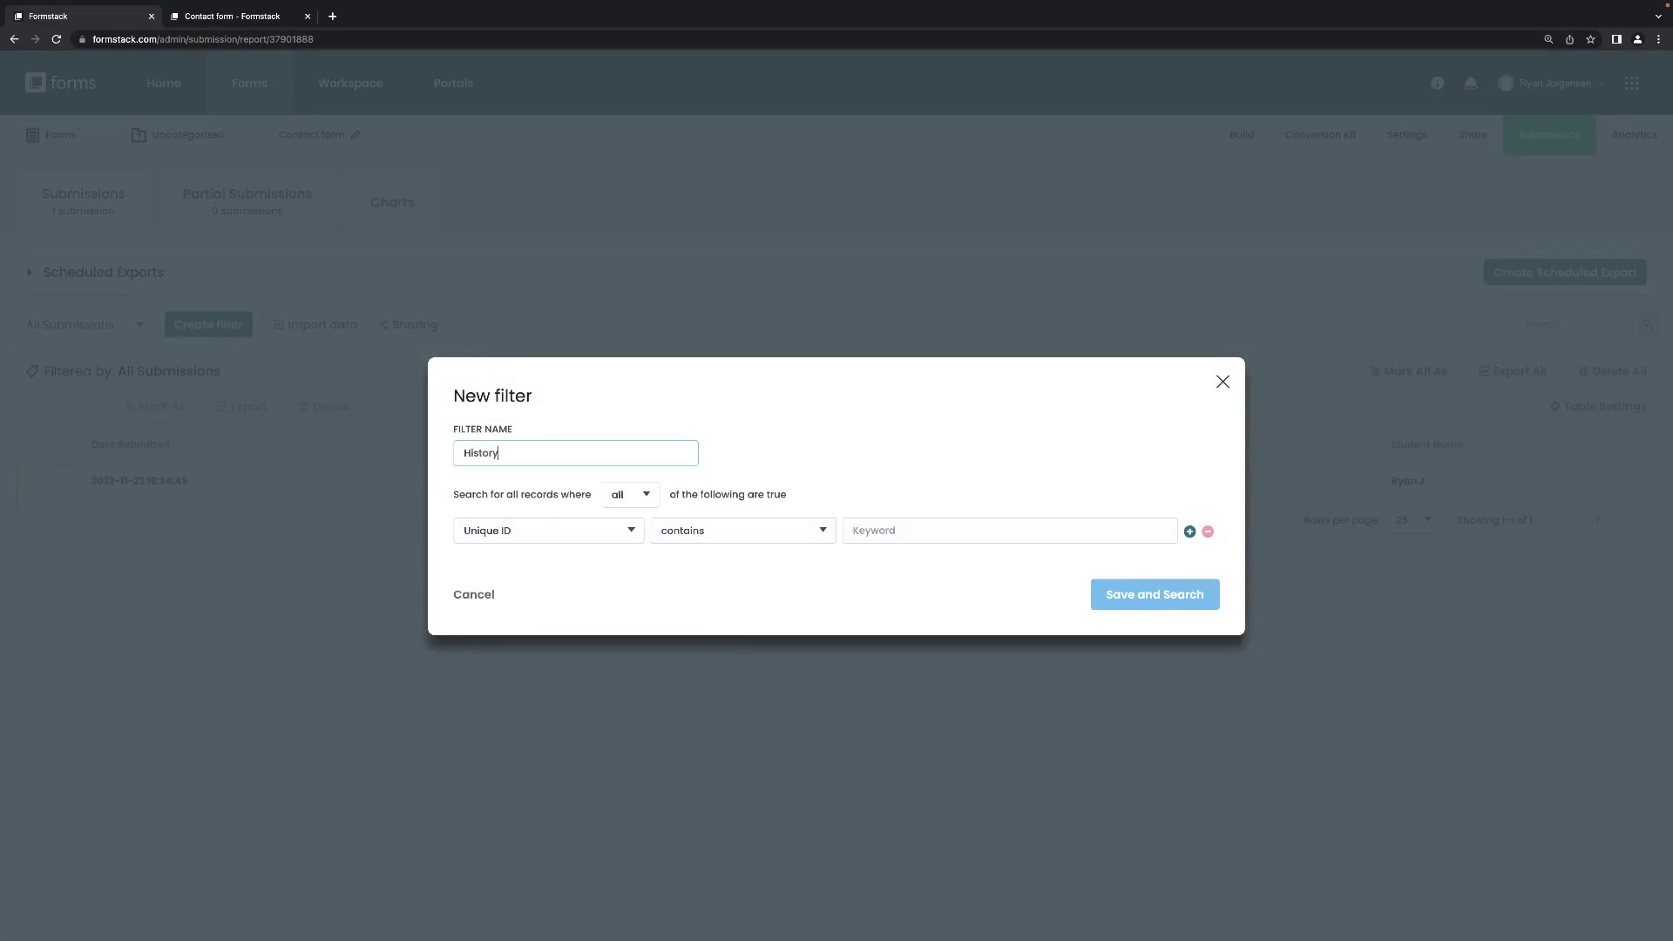
text( Only)
click(621, 533)
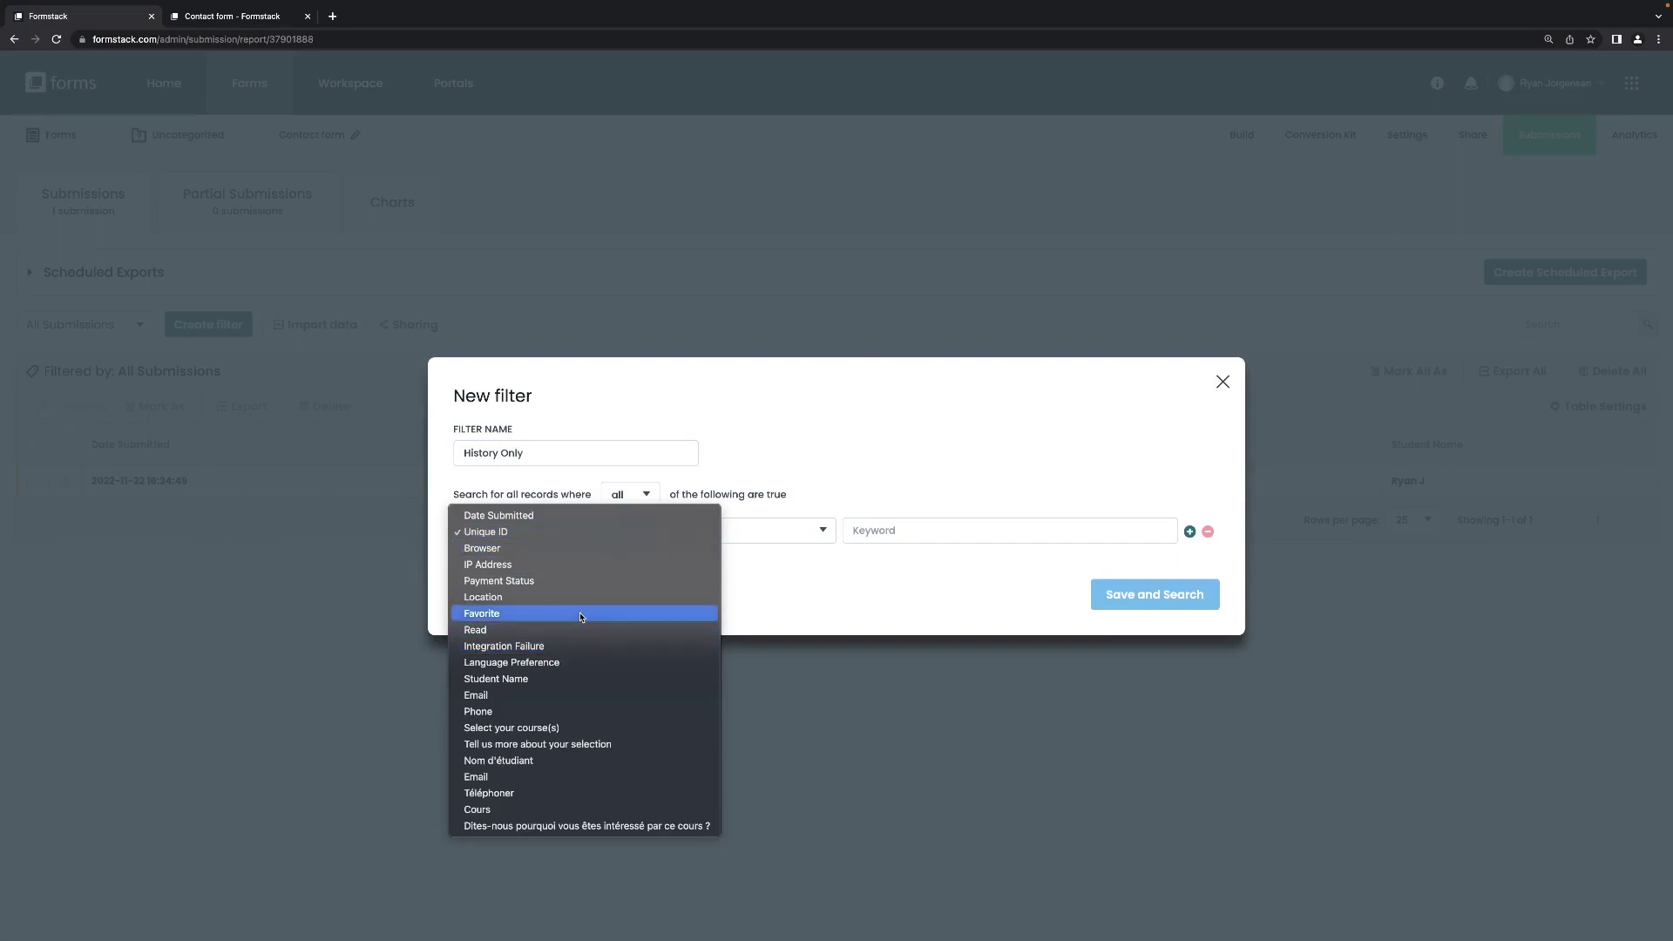
click(555, 728)
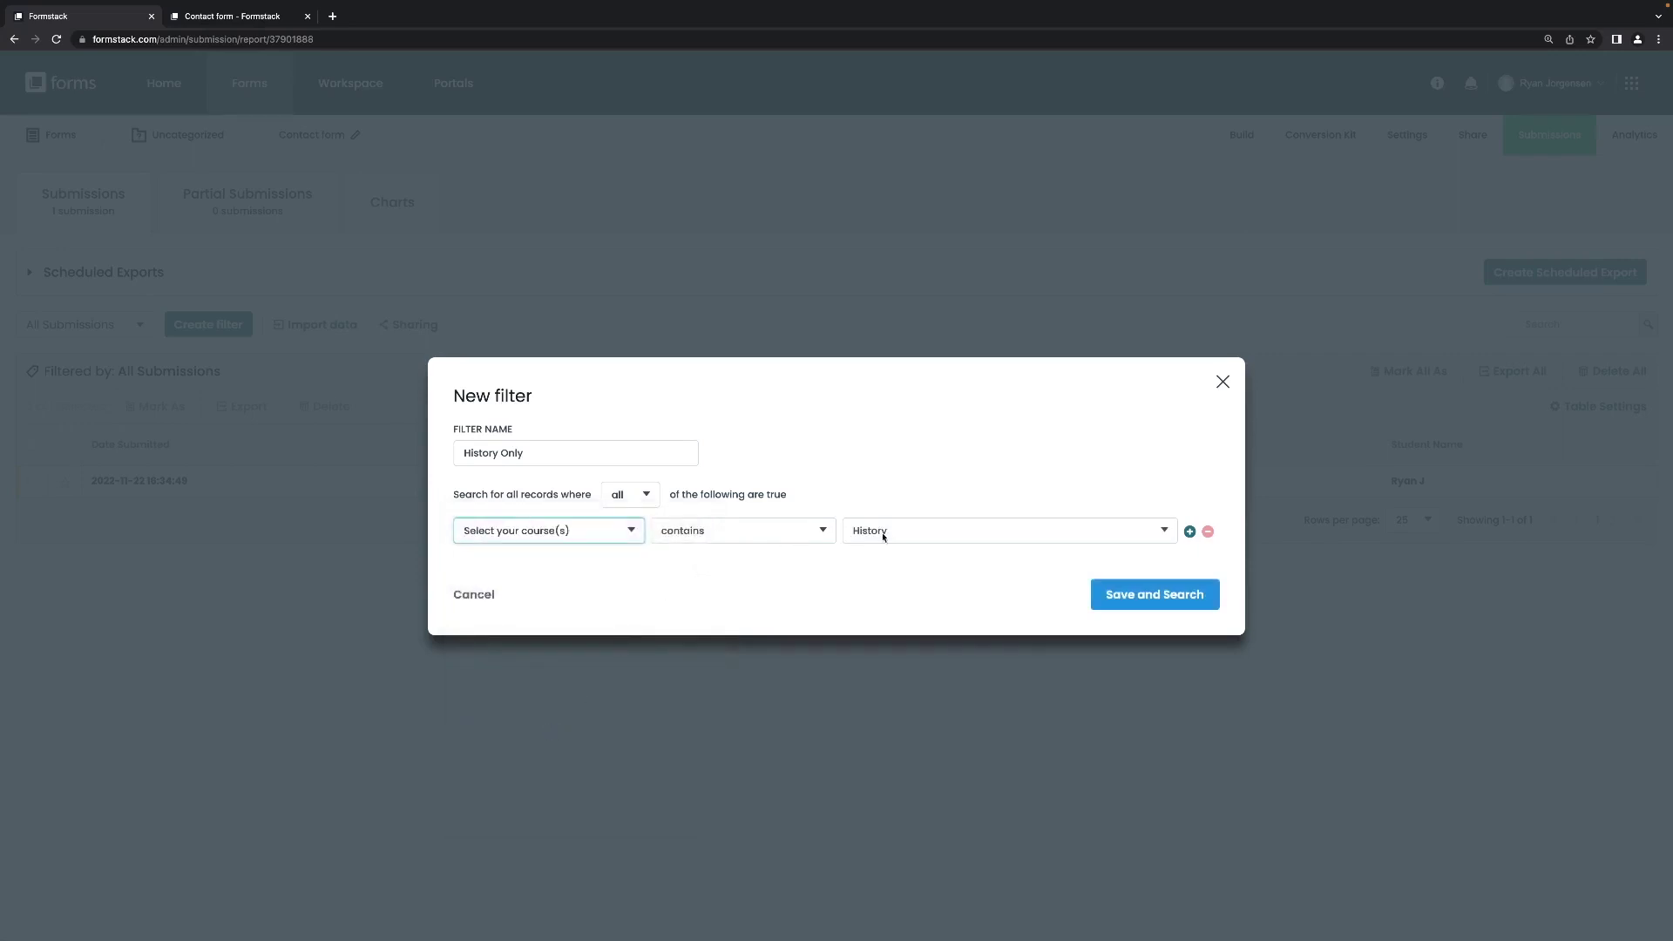
click(470, 596)
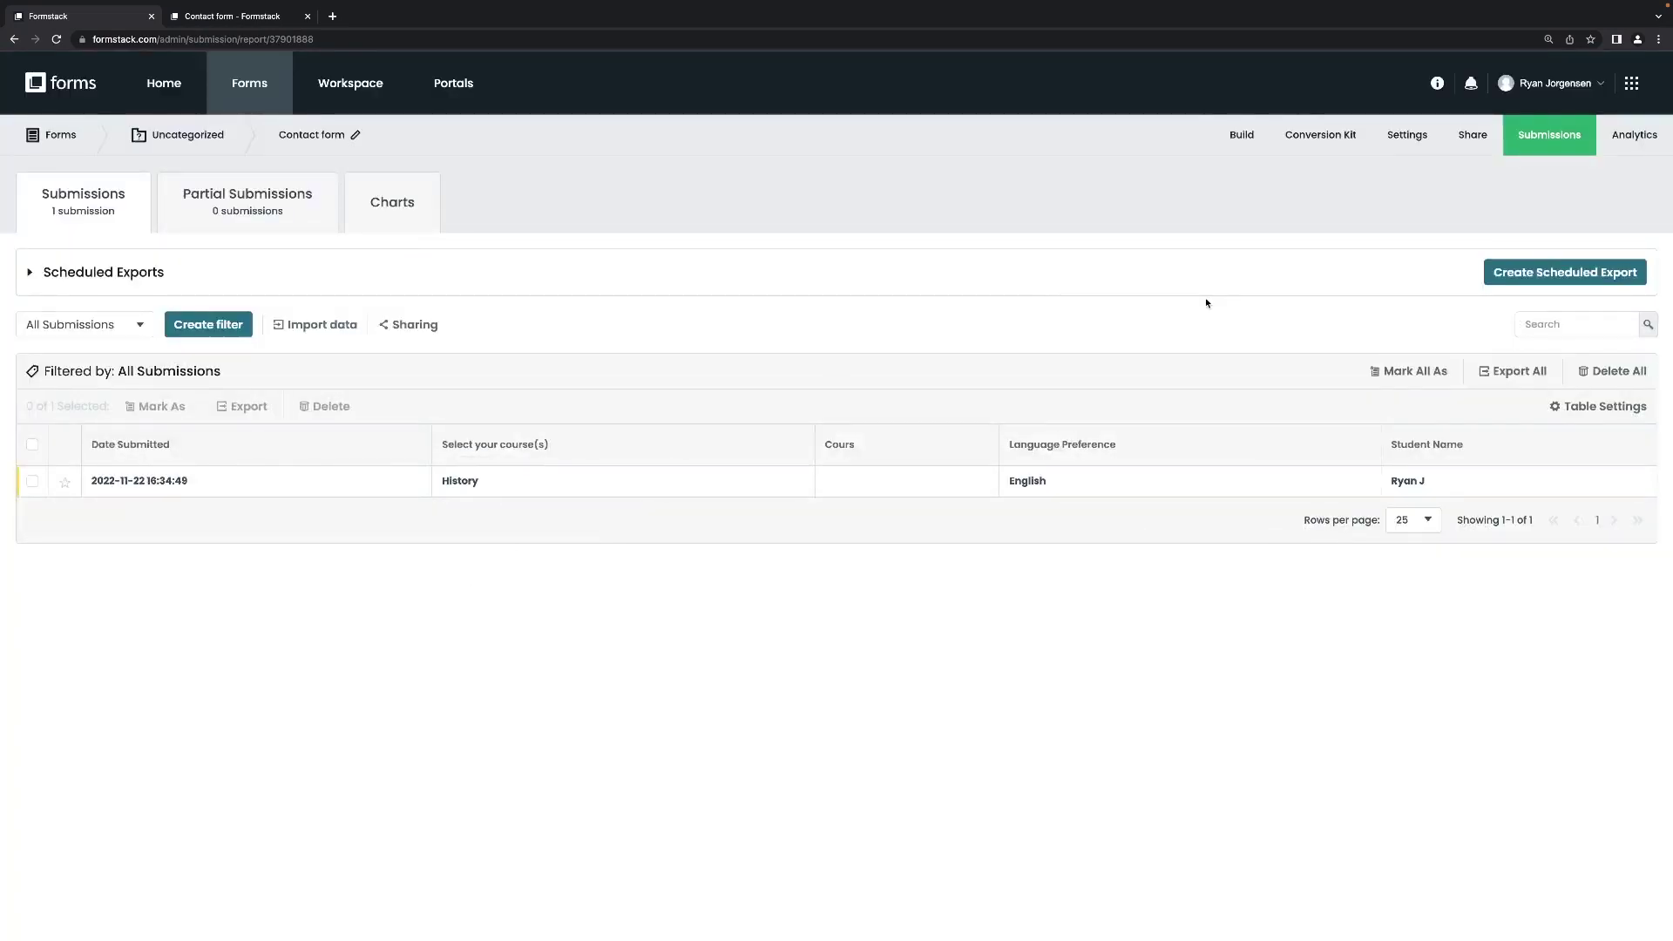
Search the Help Center for 'Smart list', open Smart Lists Overview, and go back to Submissions.
click(1438, 86)
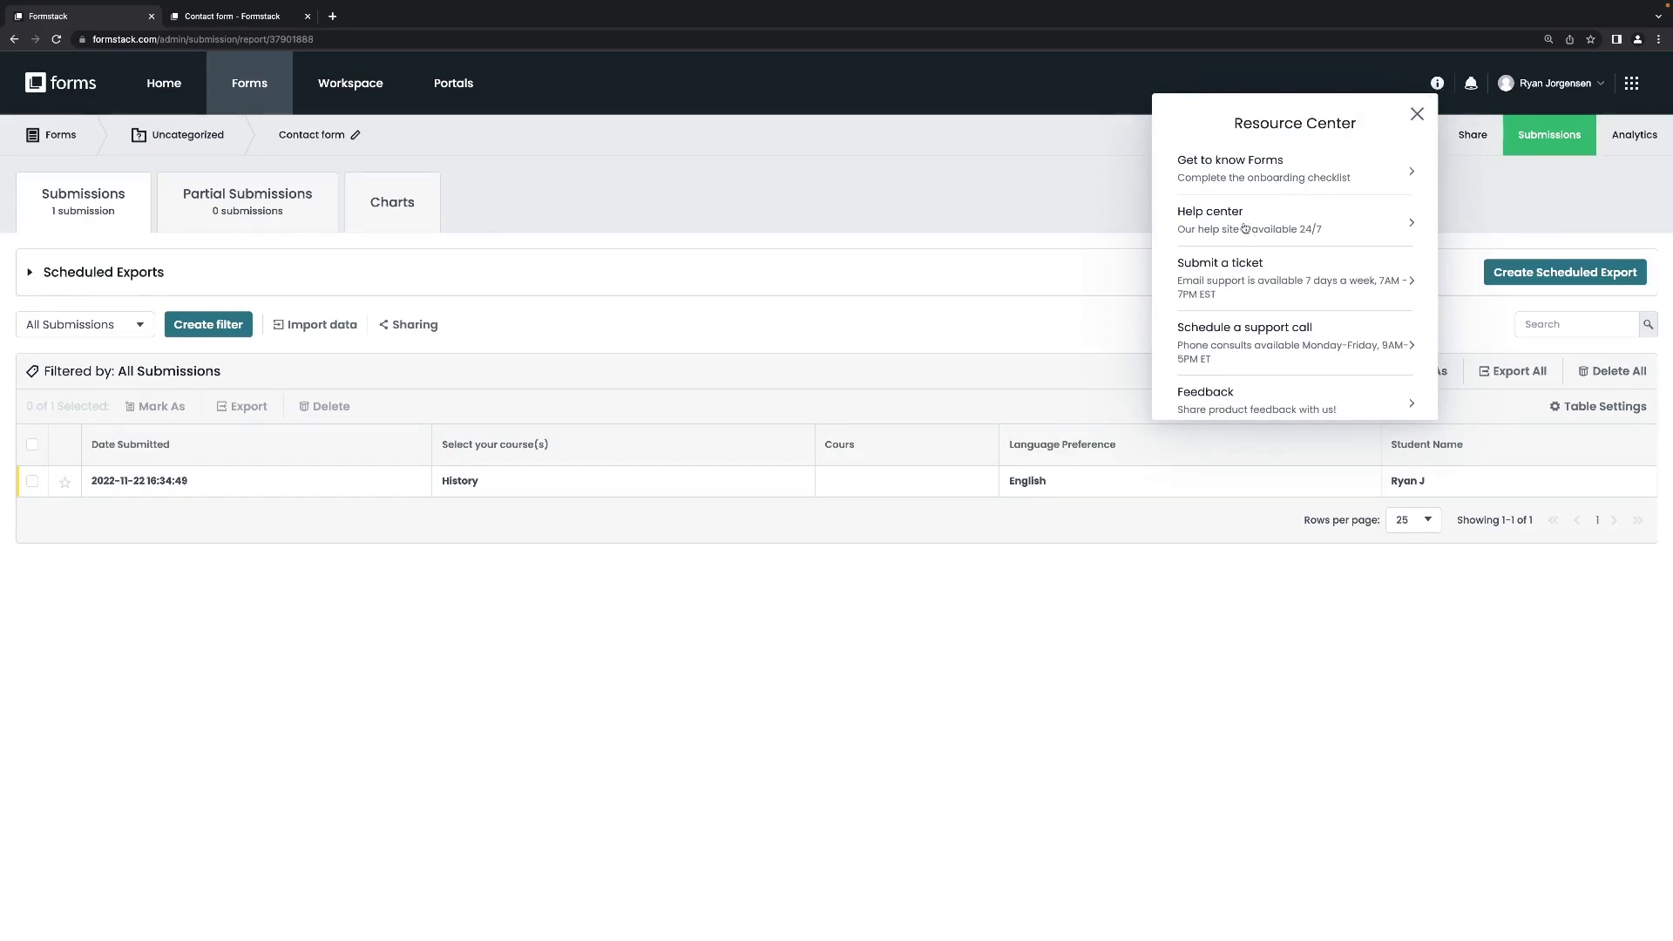
click(1244, 228)
click(1272, 219)
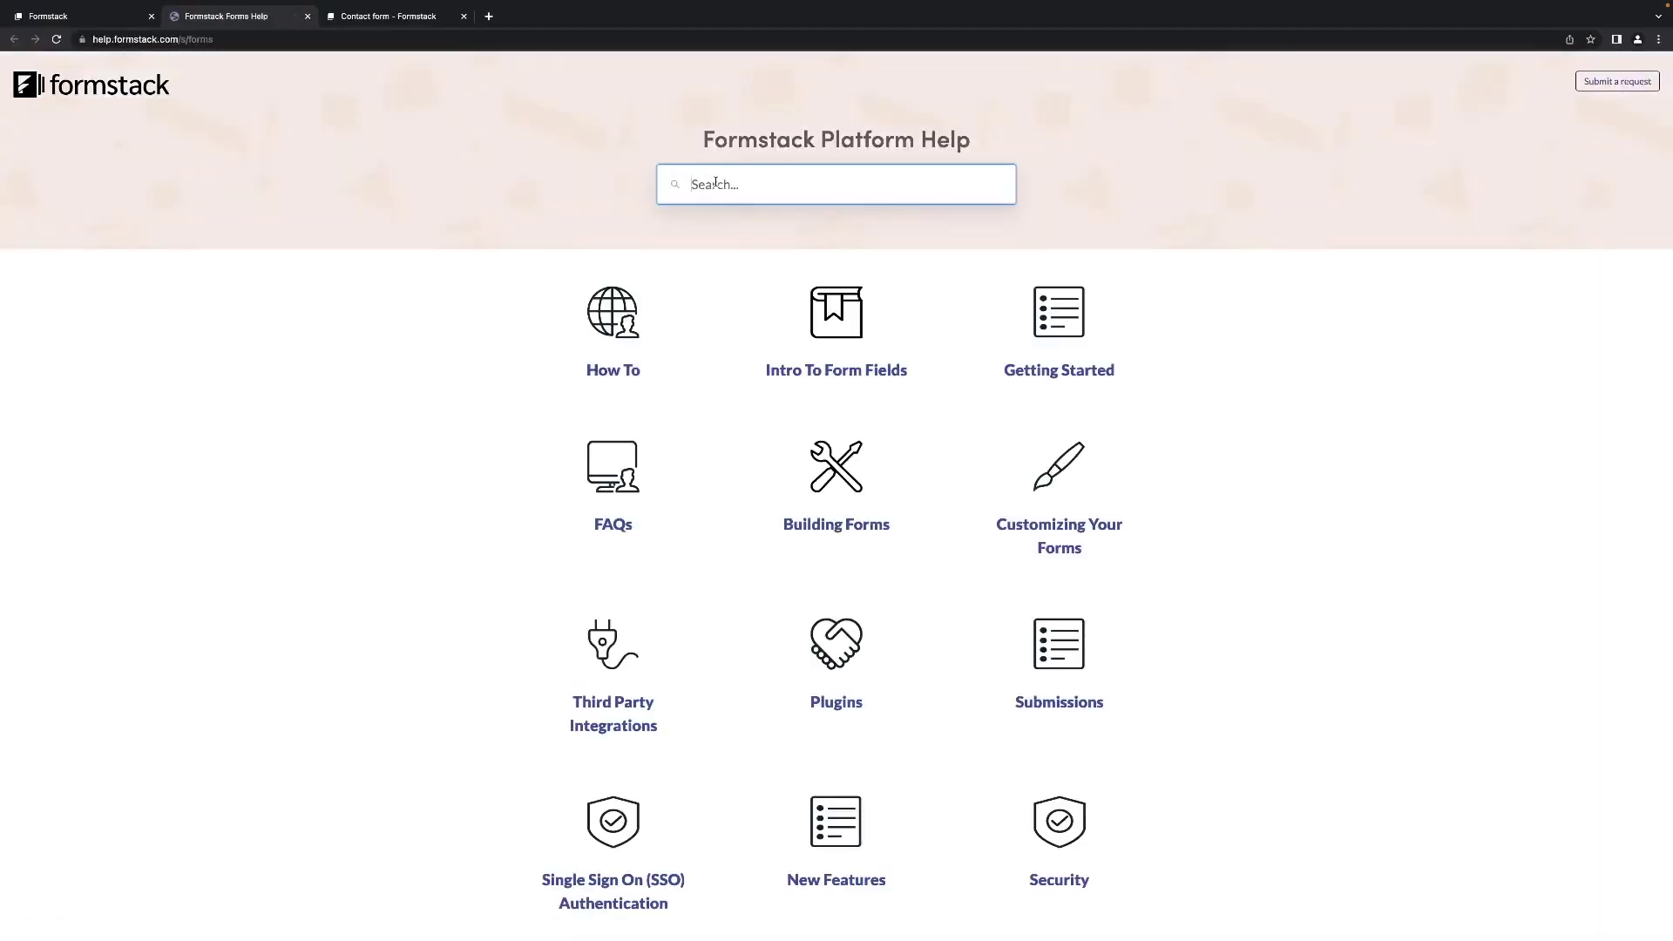
text(Smart l)
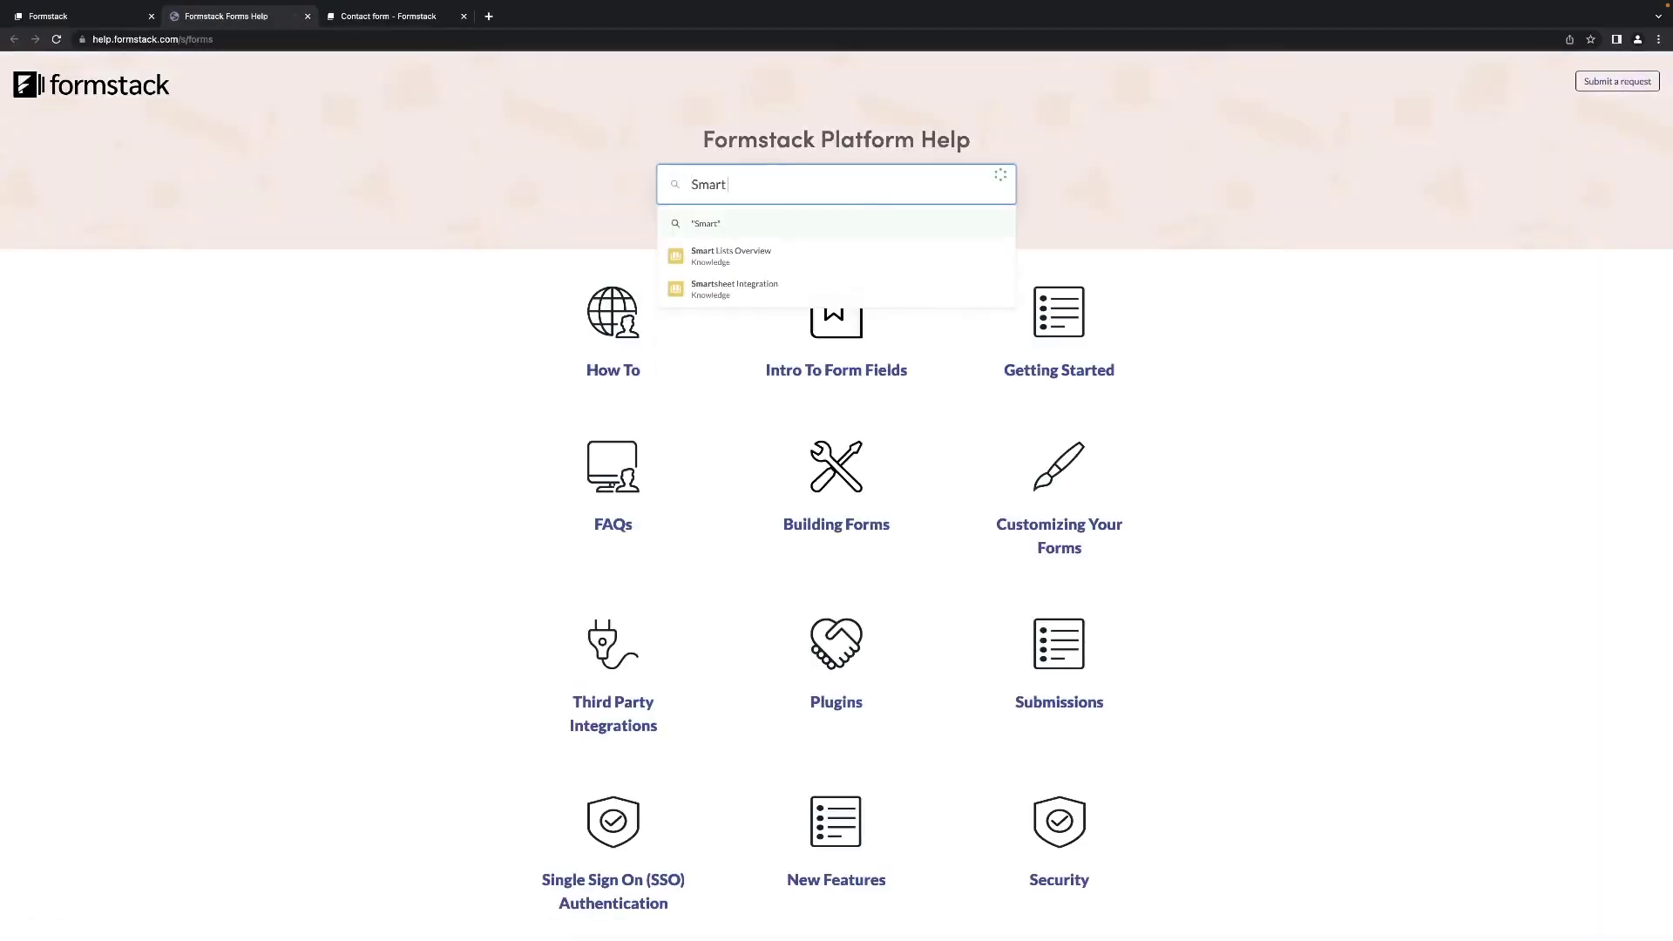
text(ist)
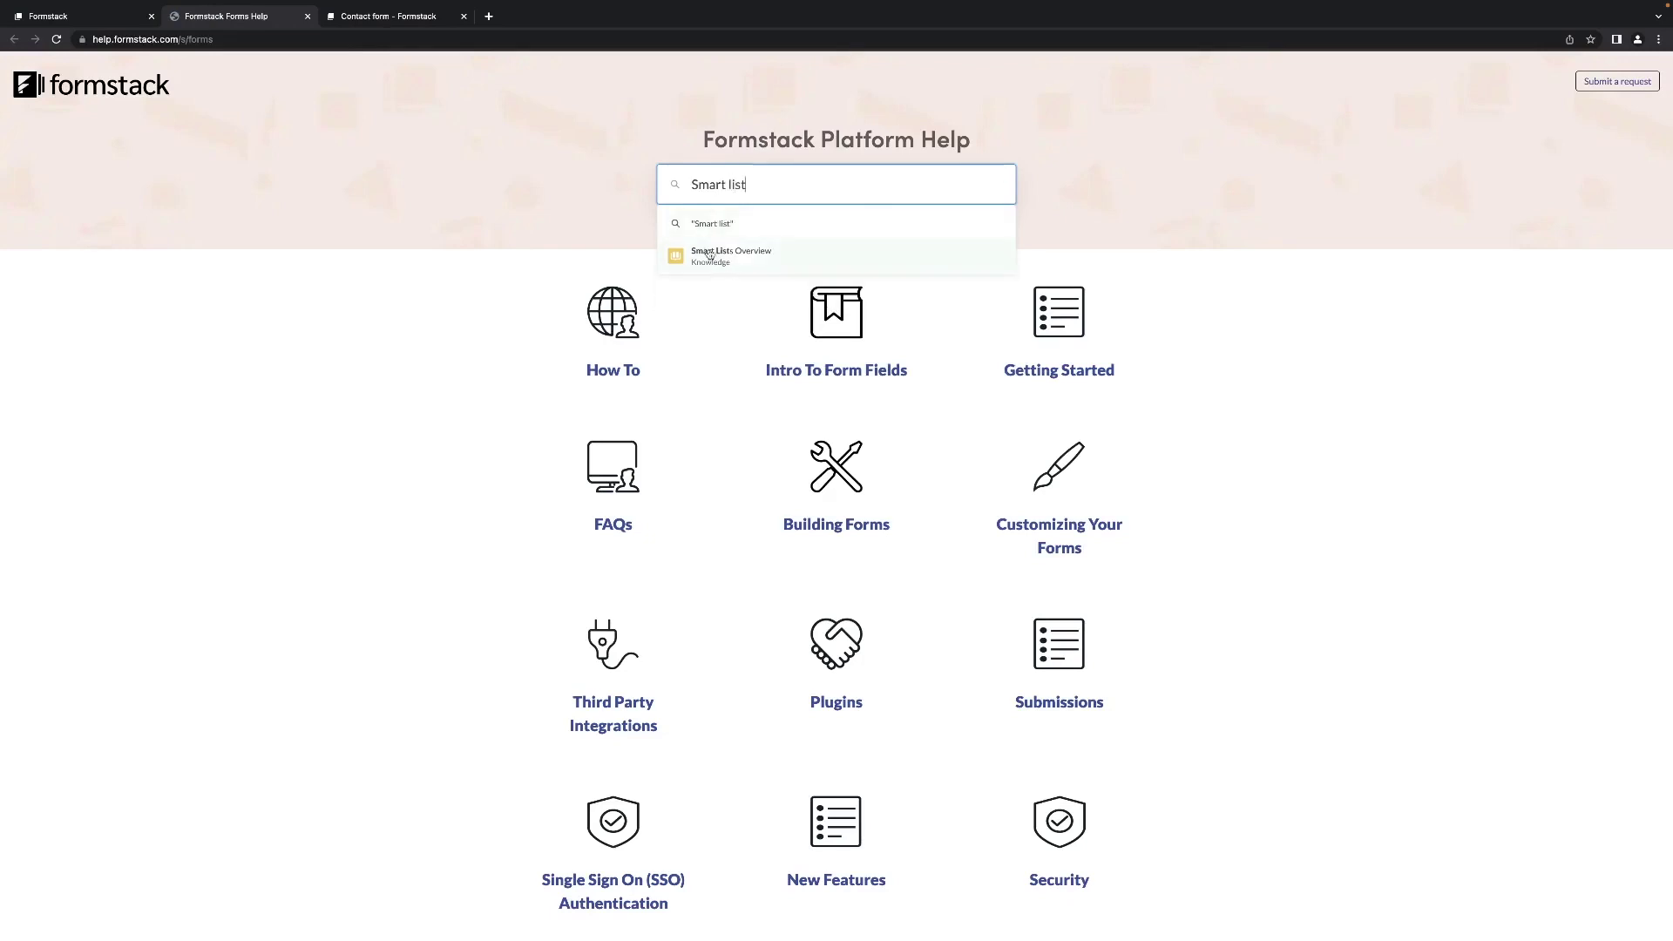
click(723, 255)
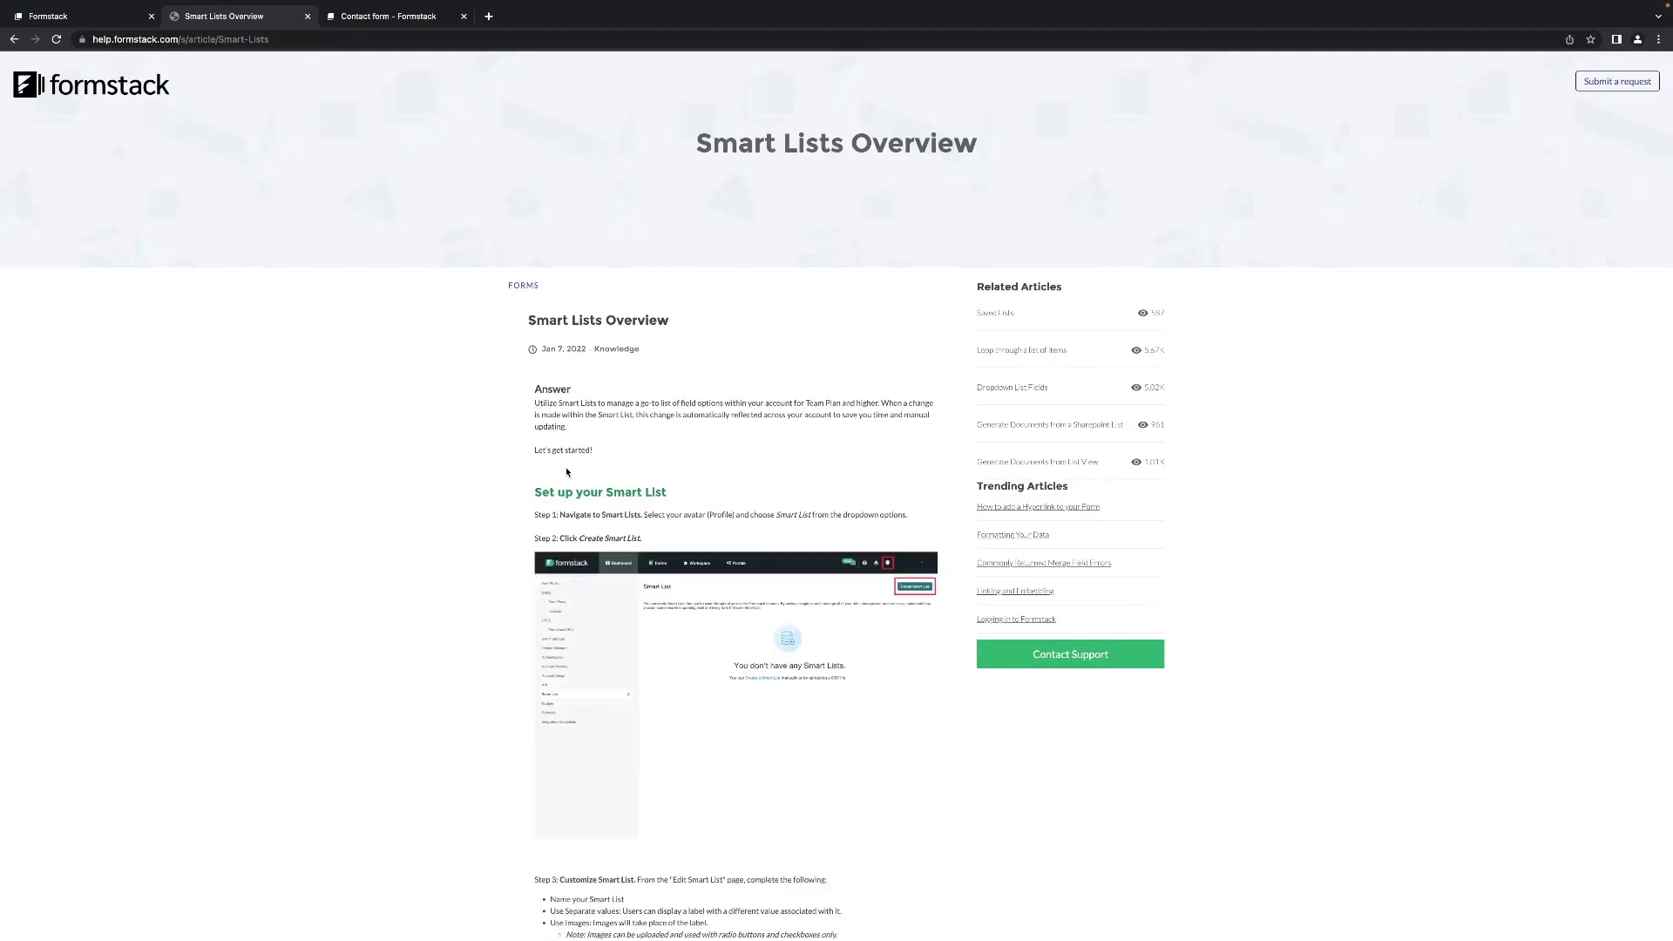
click(85, 19)
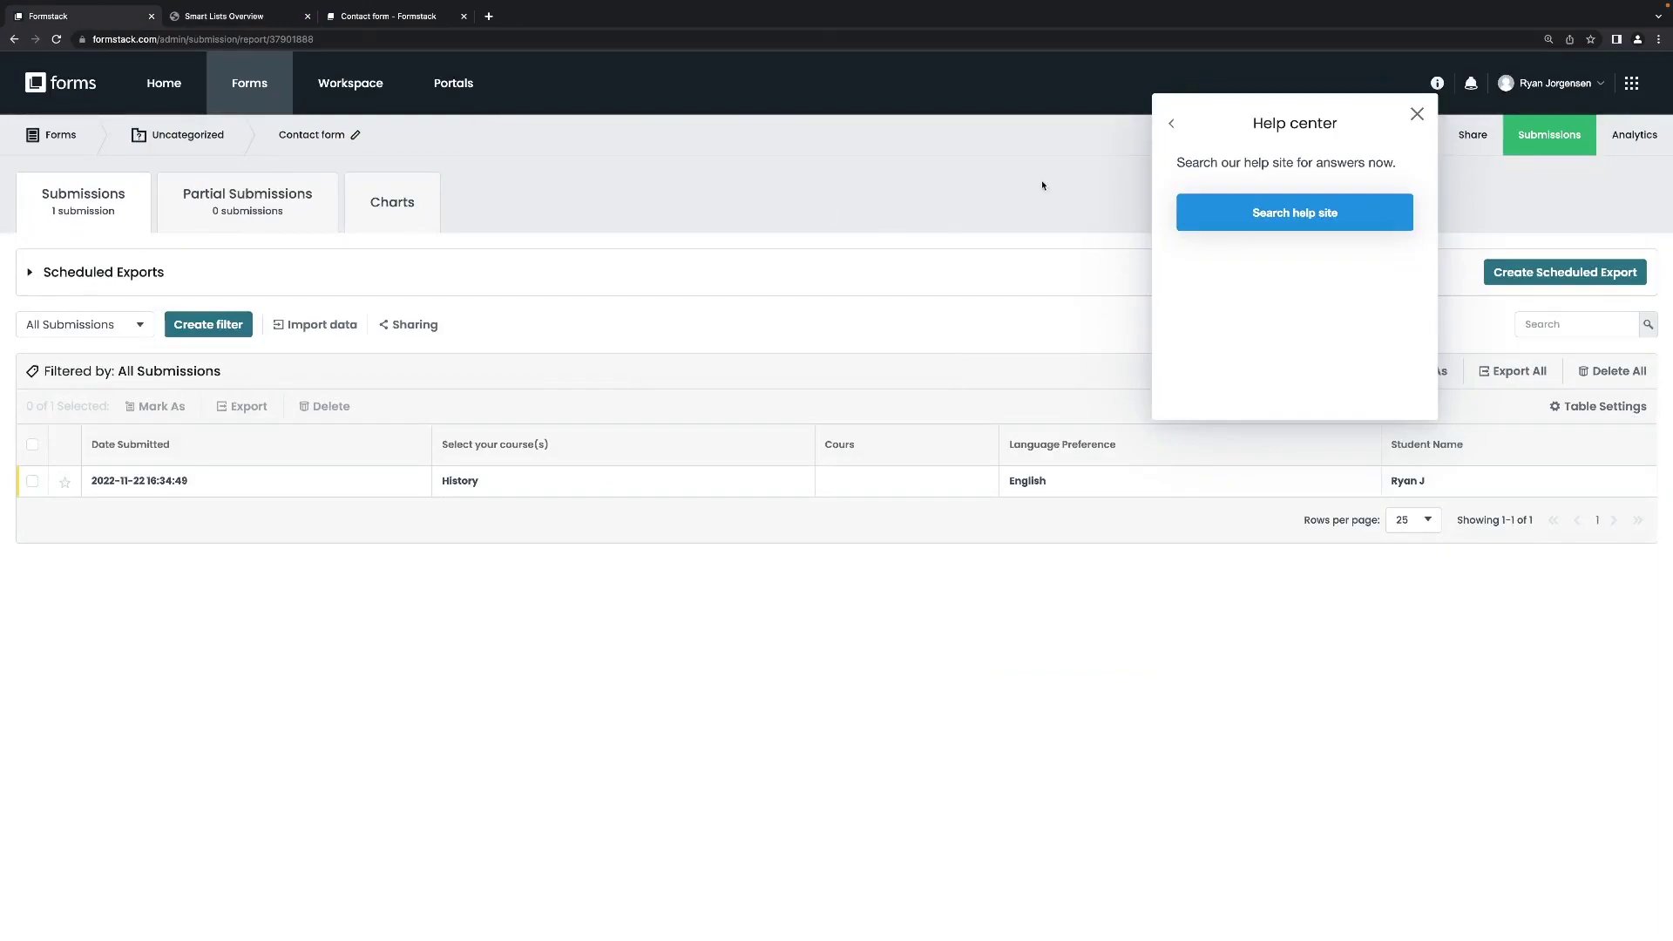